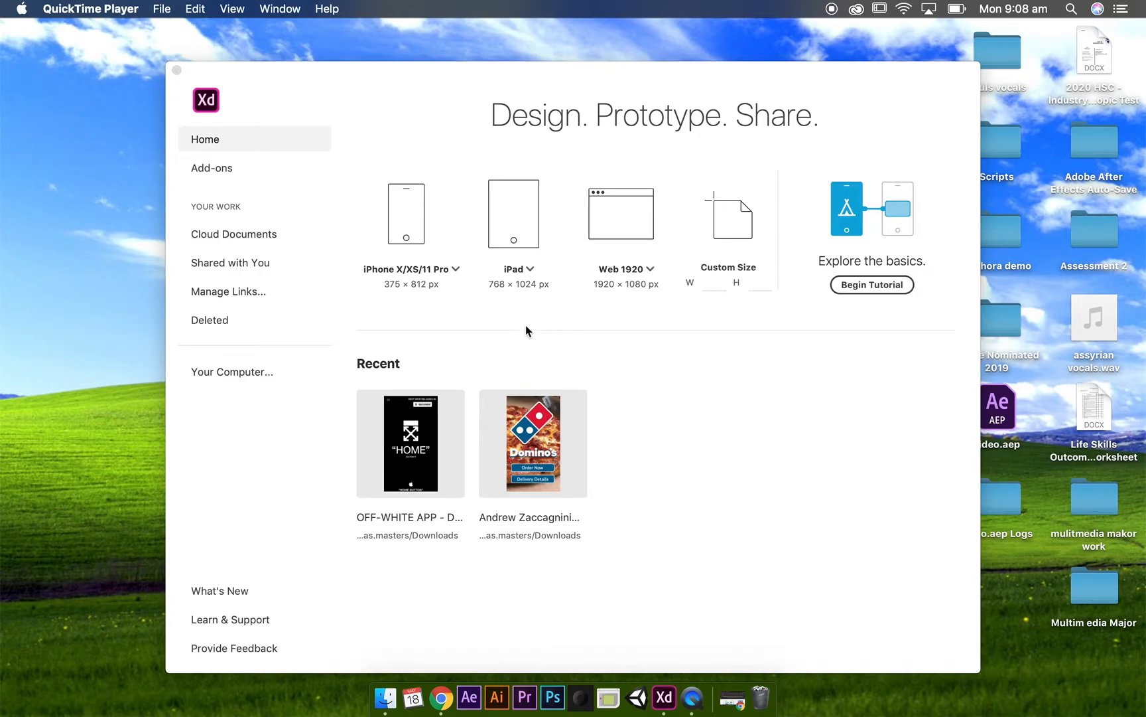
Review the preset artboard sizes offered for phones, tablets and web pages.
click(453, 269)
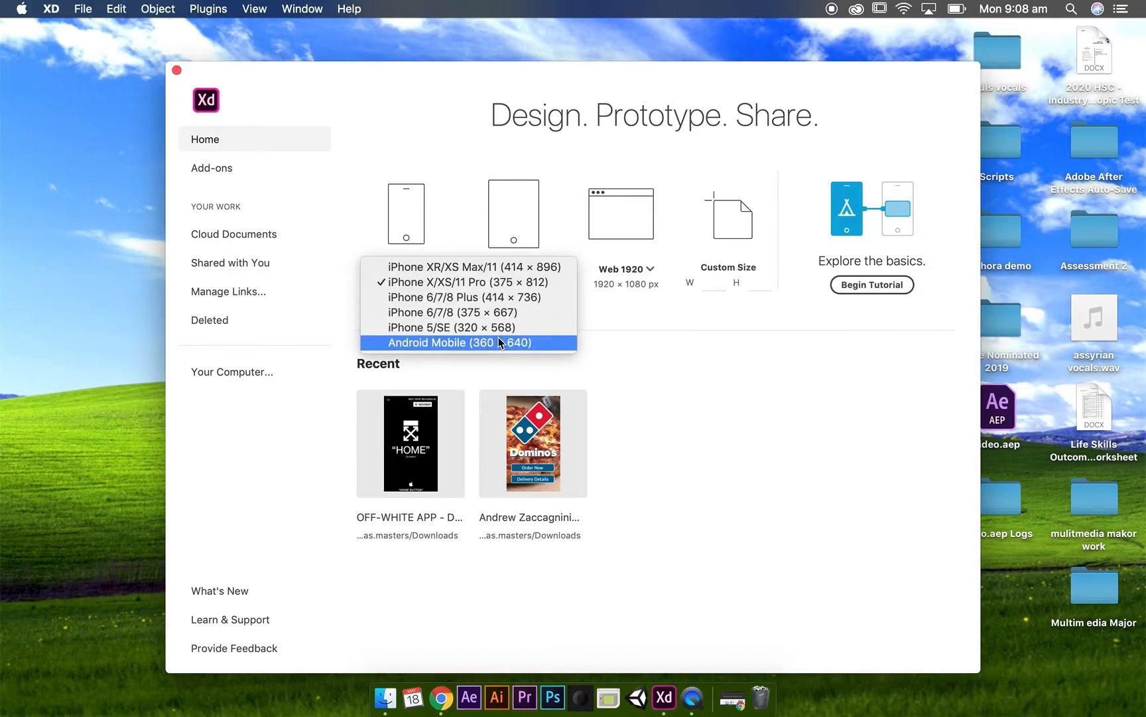
click(658, 370)
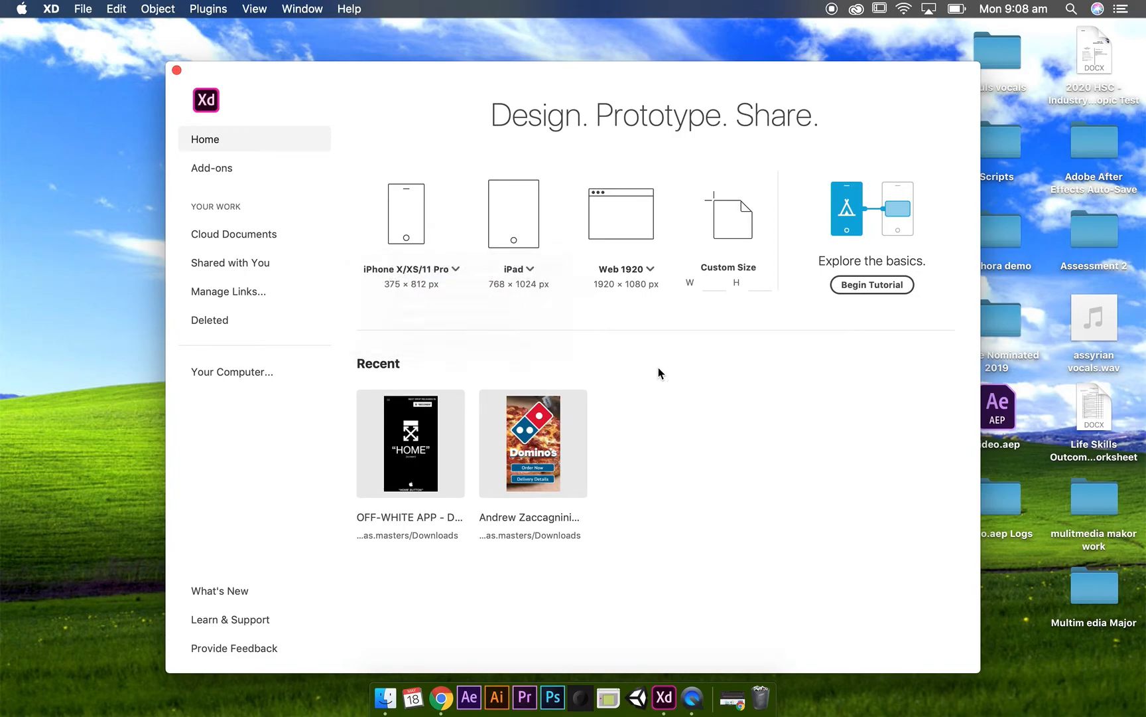
click(529, 268)
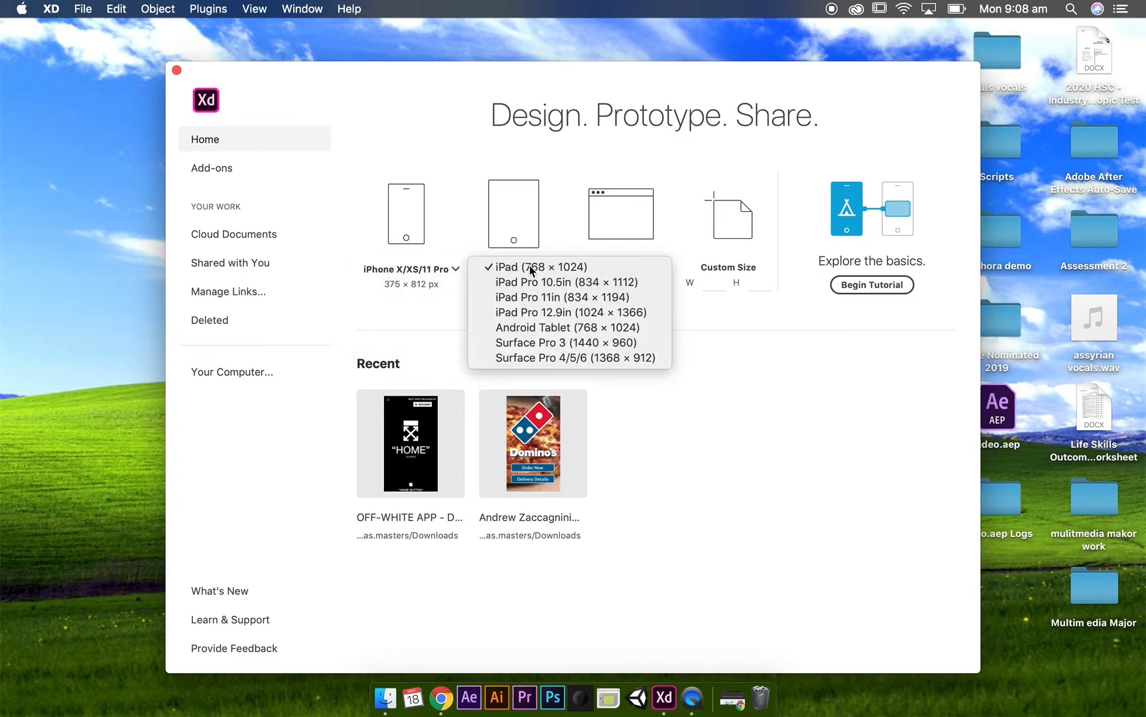
click(690, 425)
click(654, 277)
click(684, 349)
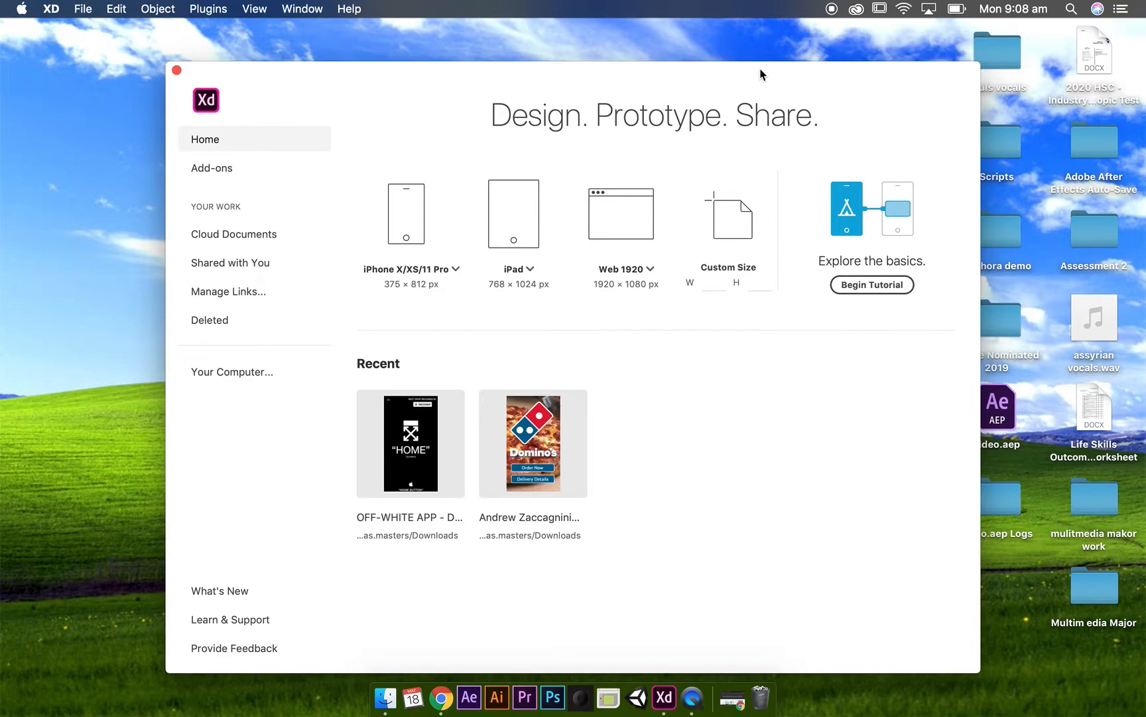
Switch to Creative Cloud, locate XD among the installed apps, and minimise the Creative Cloud window.
click(857, 9)
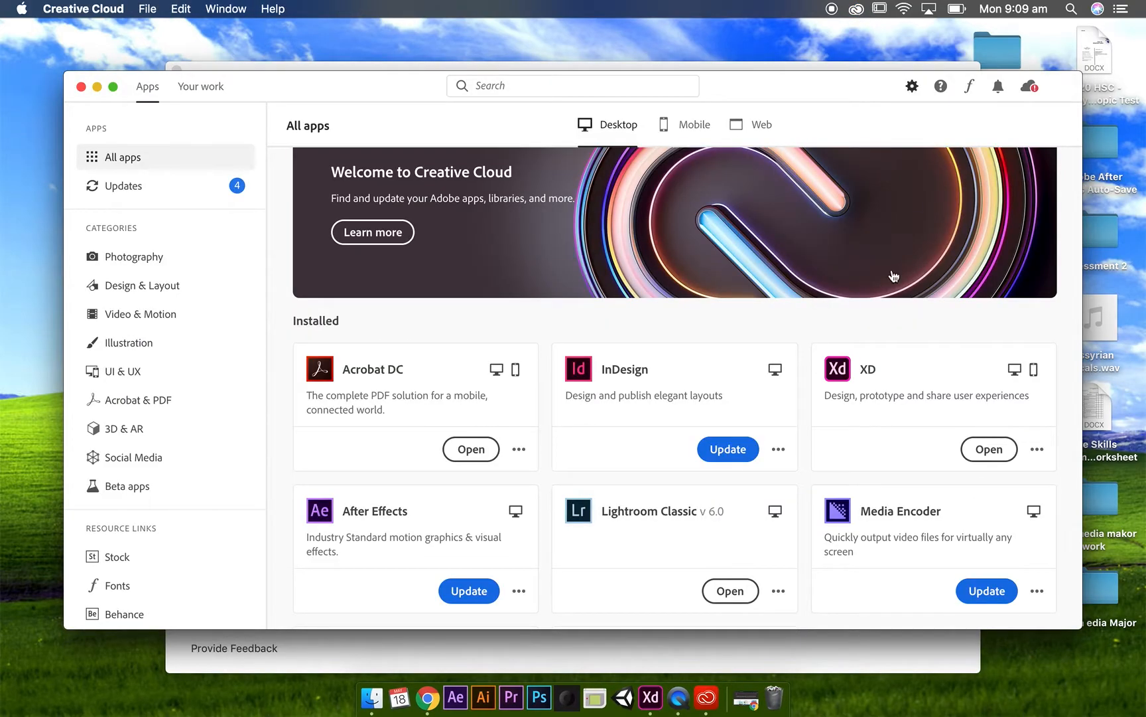
click(974, 447)
click(97, 88)
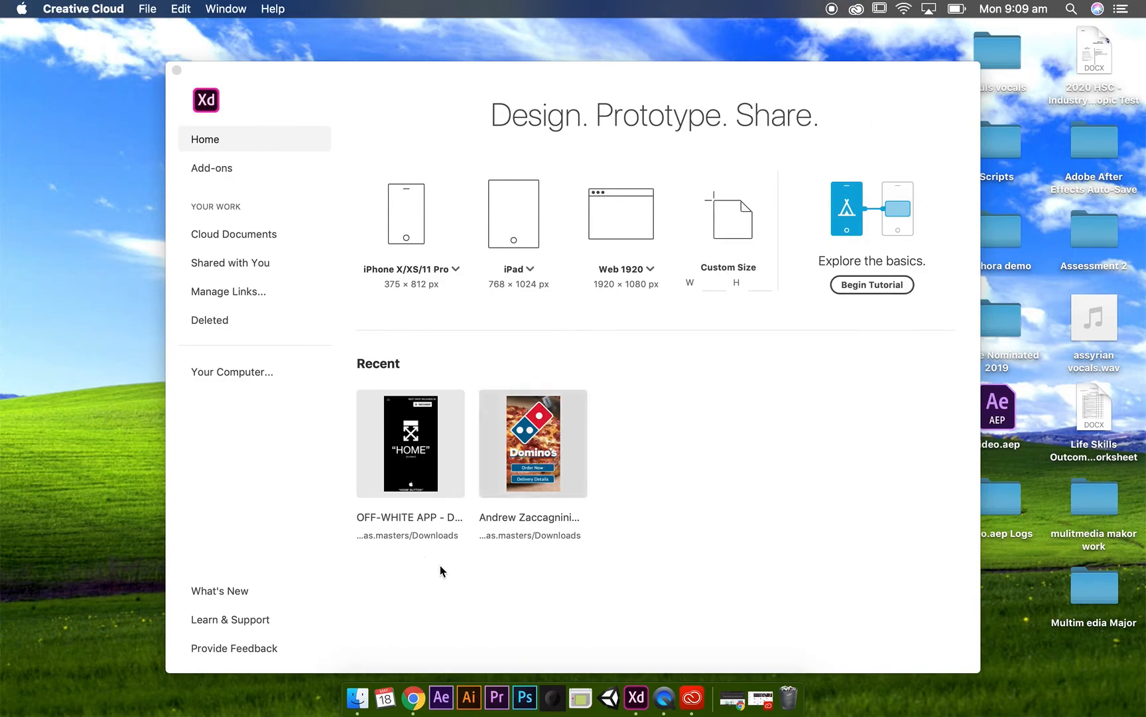
Switch to Finder, look inside the Adobe Creative Cloud folder in Applications, and close the Finder window.
click(362, 698)
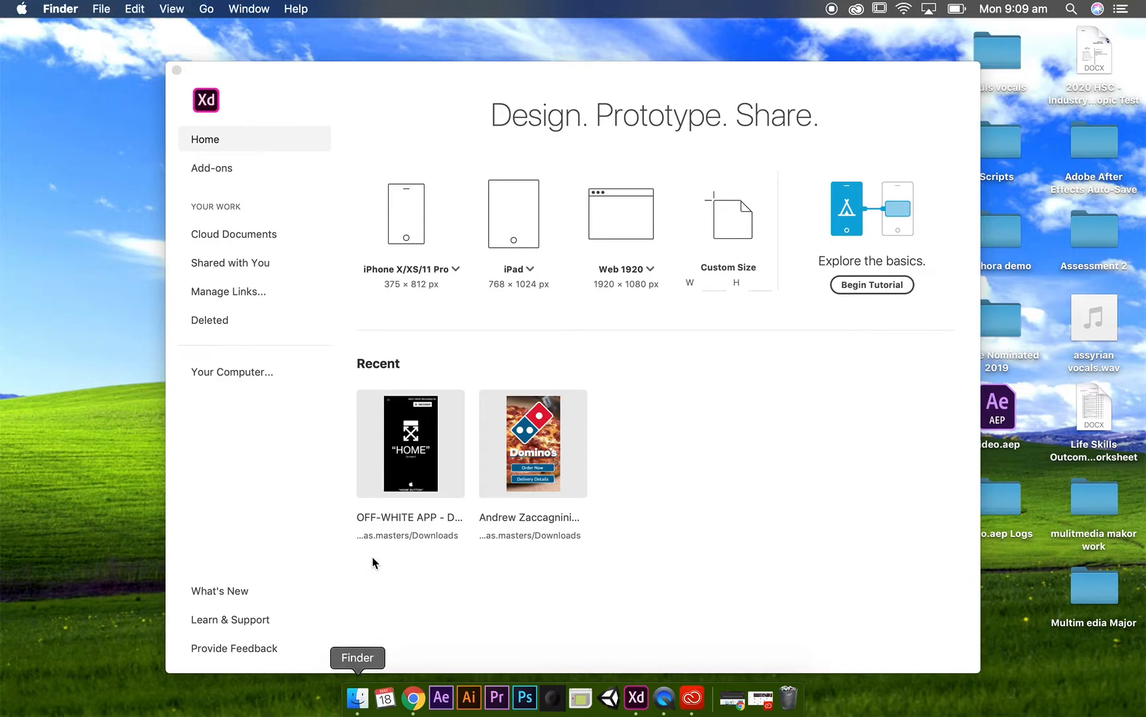
click(274, 95)
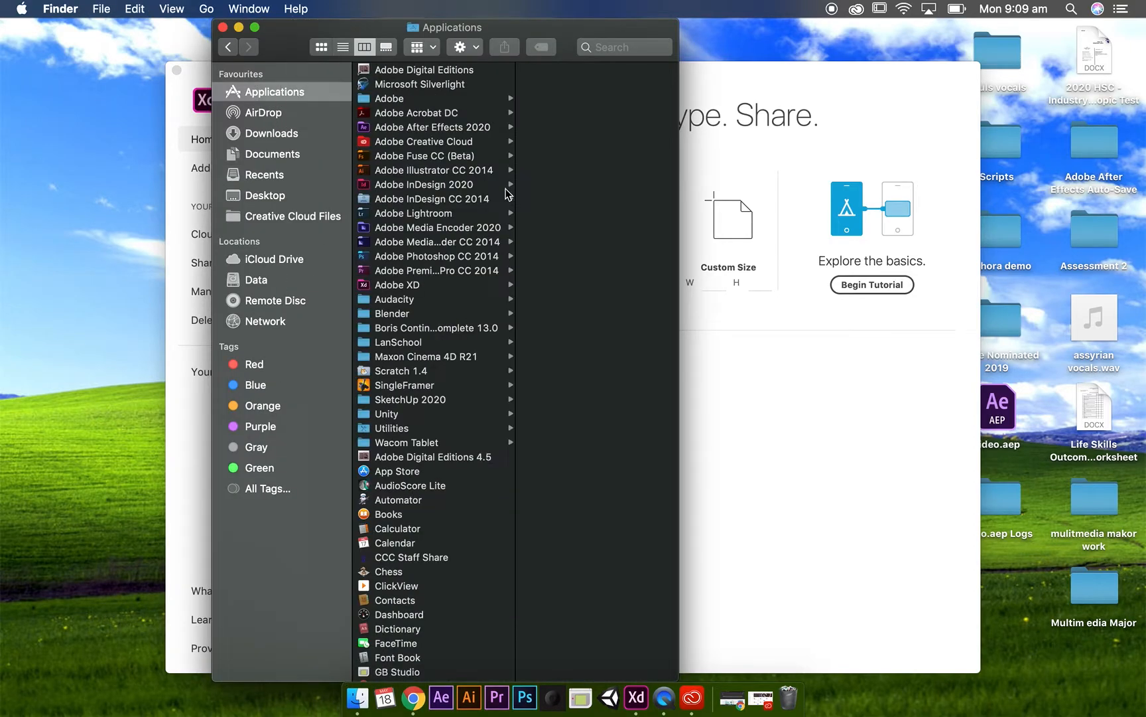
click(447, 143)
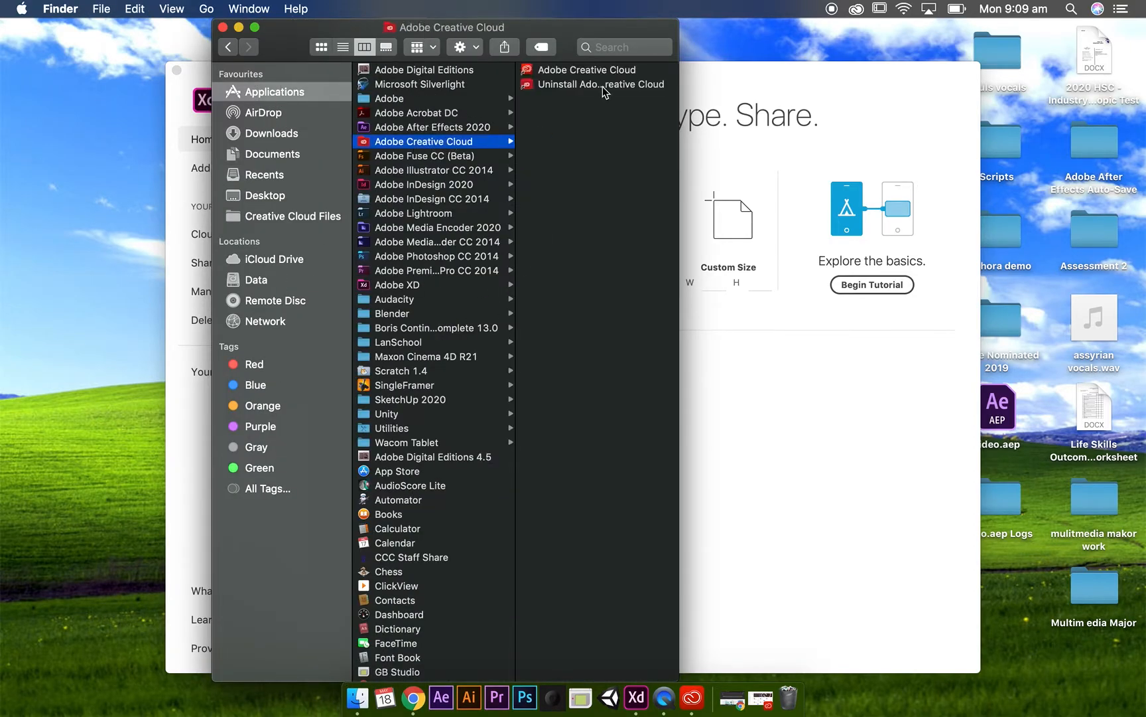
click(224, 28)
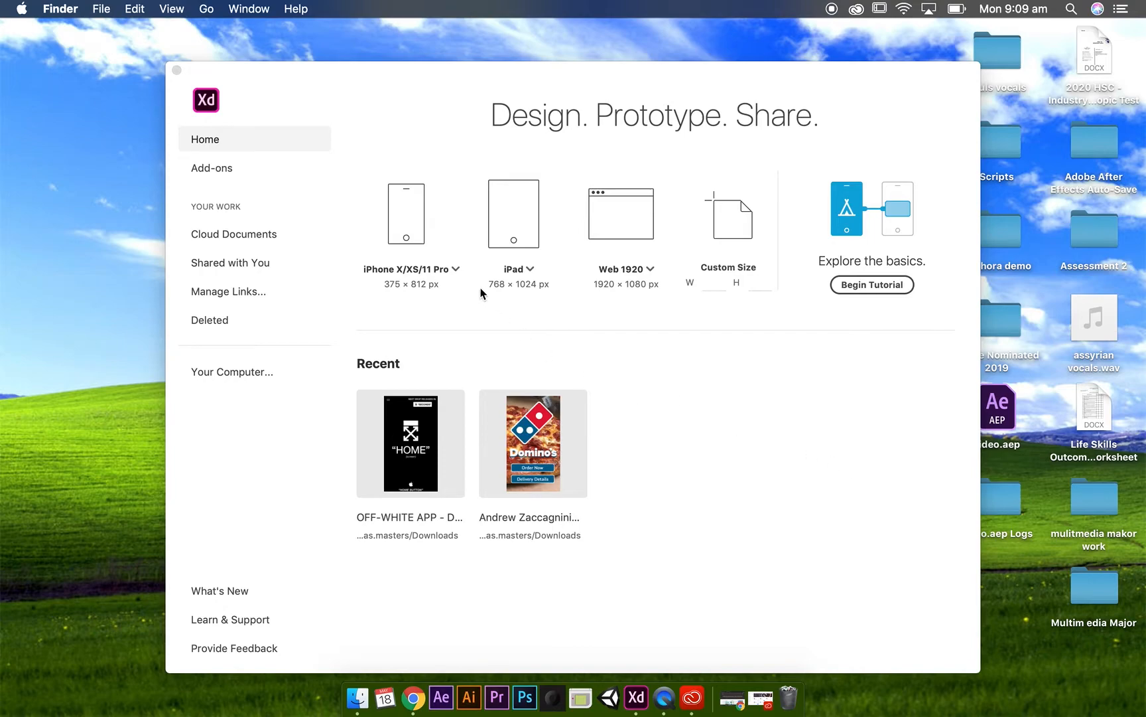
Create a new XD document from the iPhone XR/XS Max/11 (414 × 896) artboard preset.
click(456, 269)
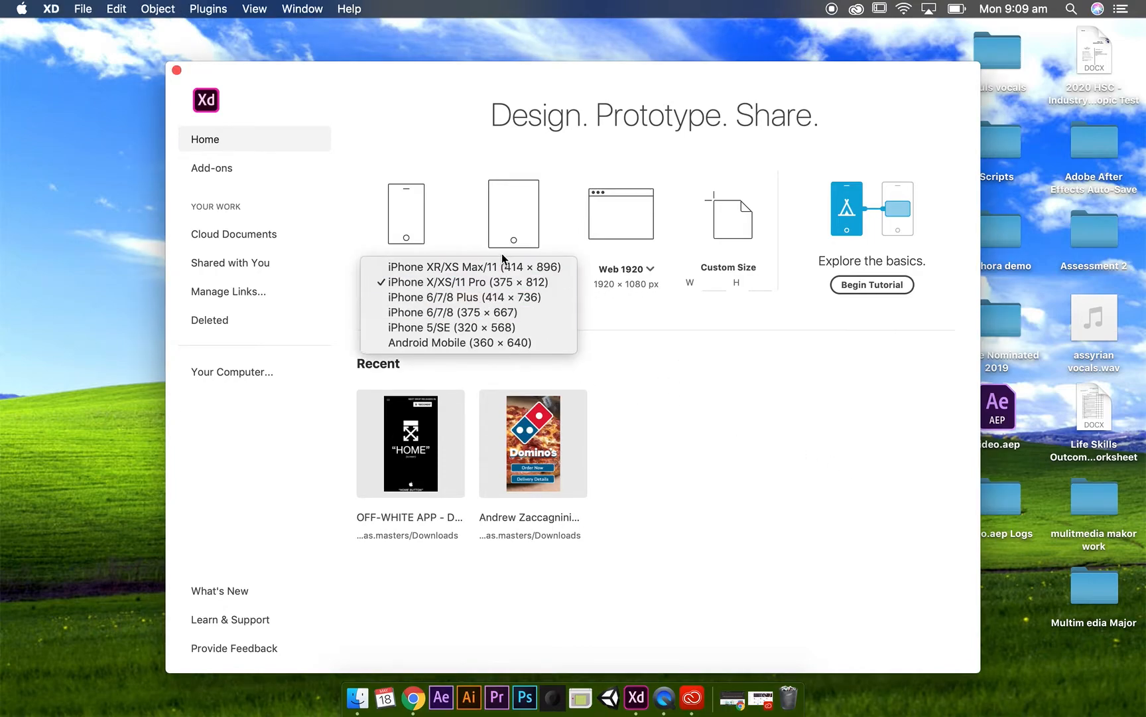
click(548, 268)
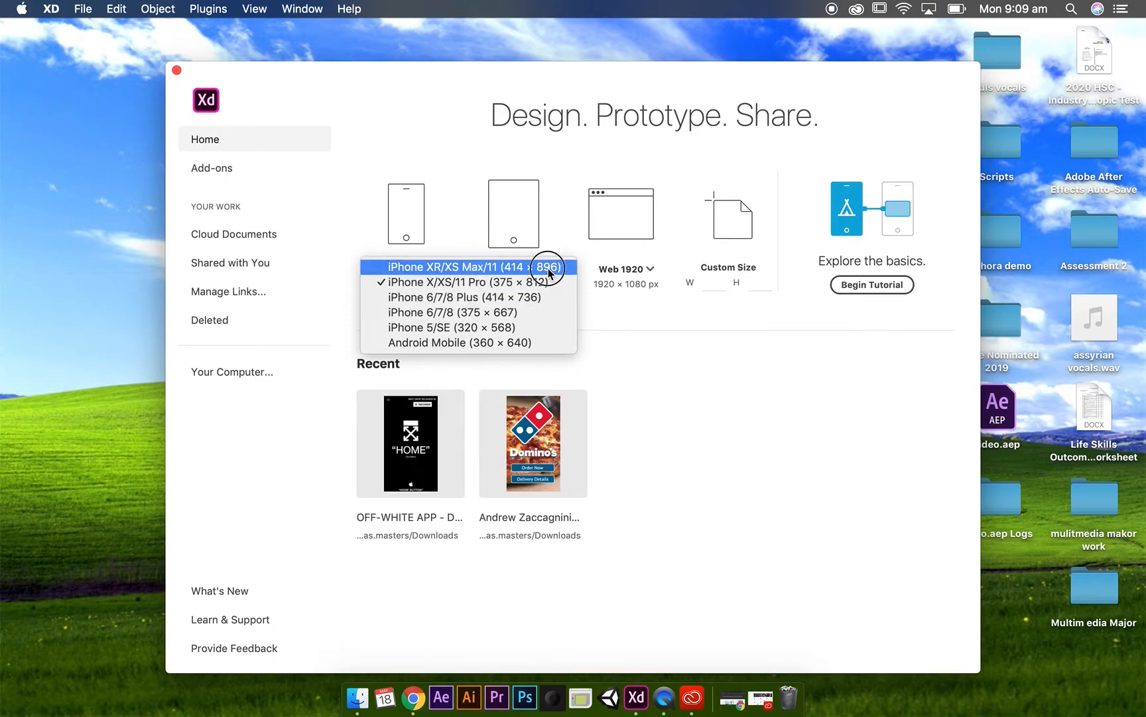
click(417, 213)
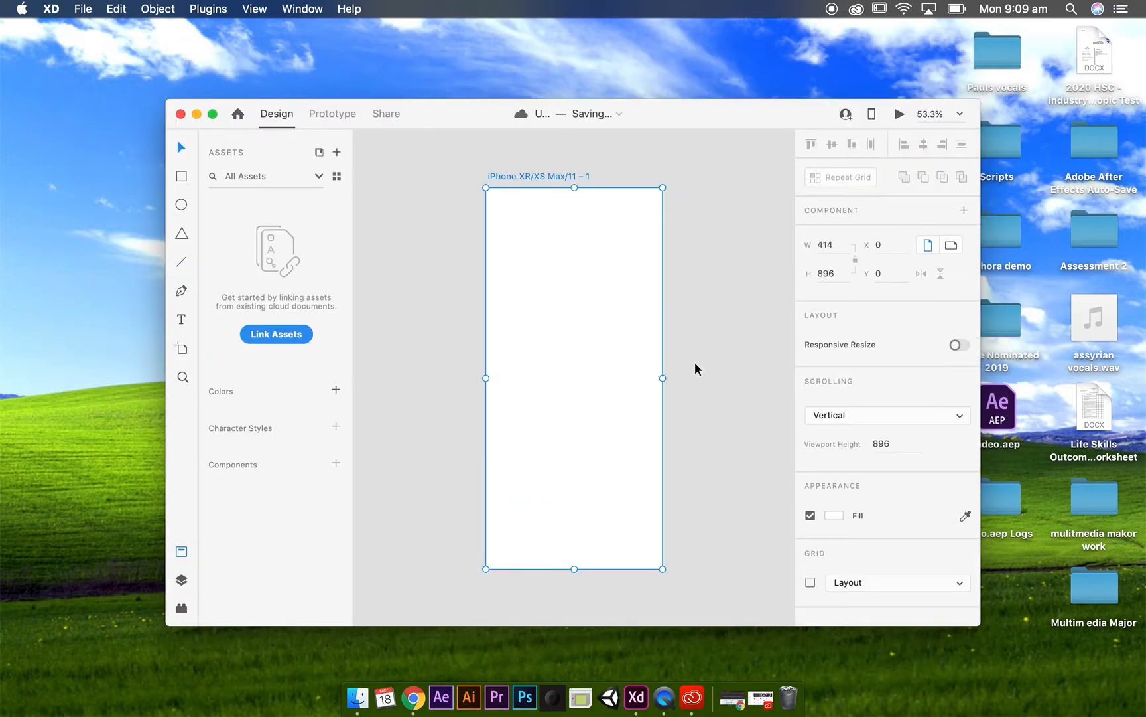
Reposition the document window and enlarge it to fill nearly the whole screen.
drag(674, 110, 534, 38)
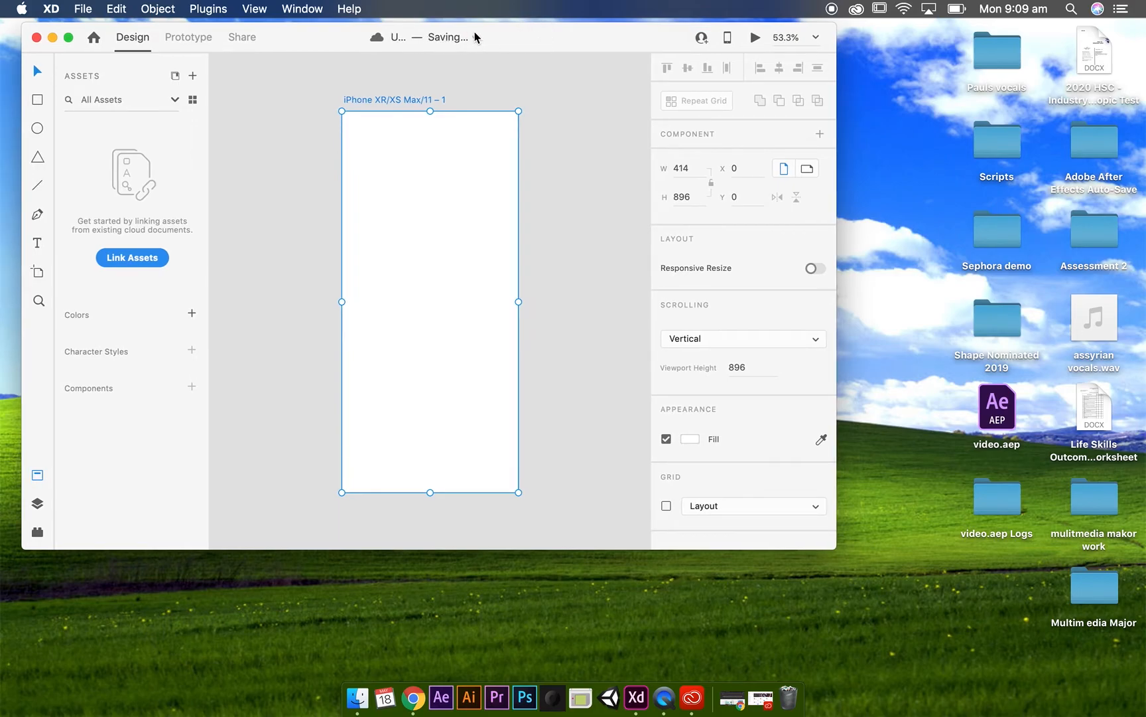
drag(505, 42, 490, 40)
drag(821, 546, 1143, 690)
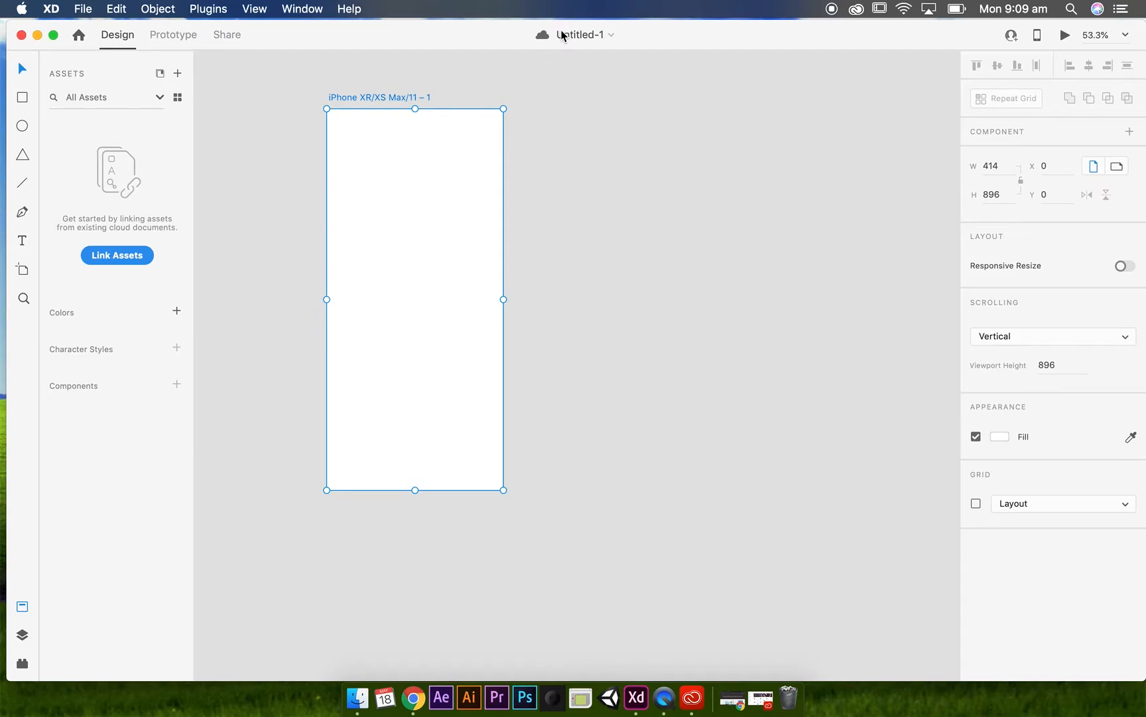
Save the document to Cloud Documents under the name Sephora and deselect the artboard.
click(582, 36)
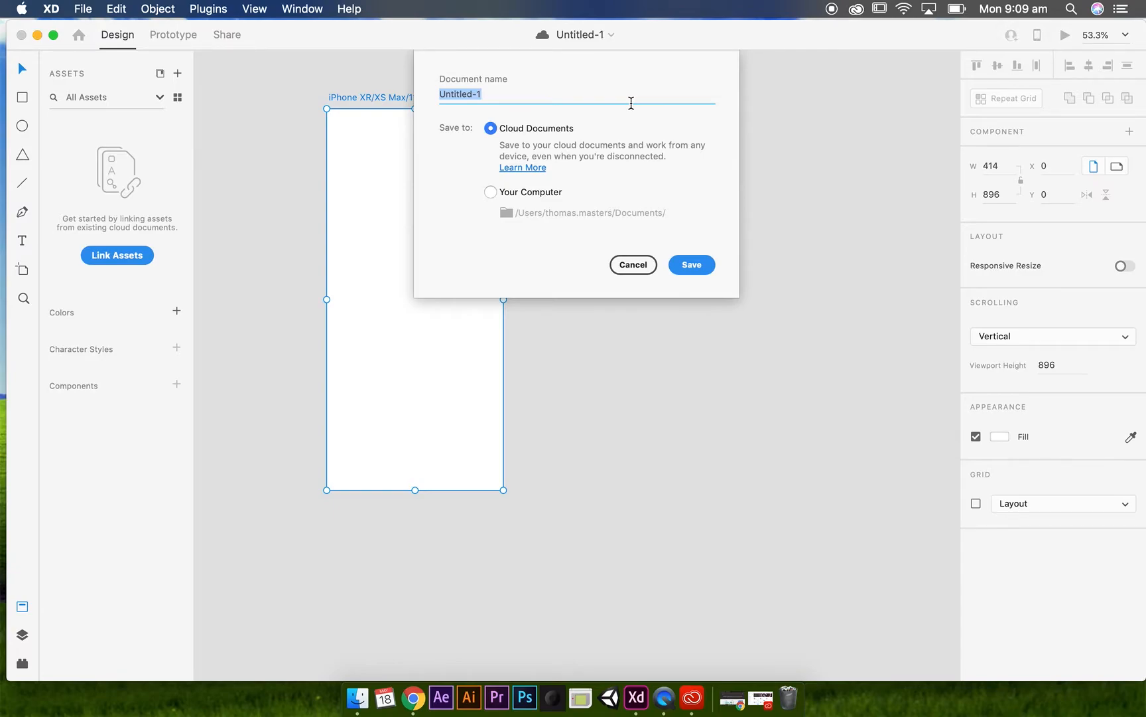
text(Sephora)
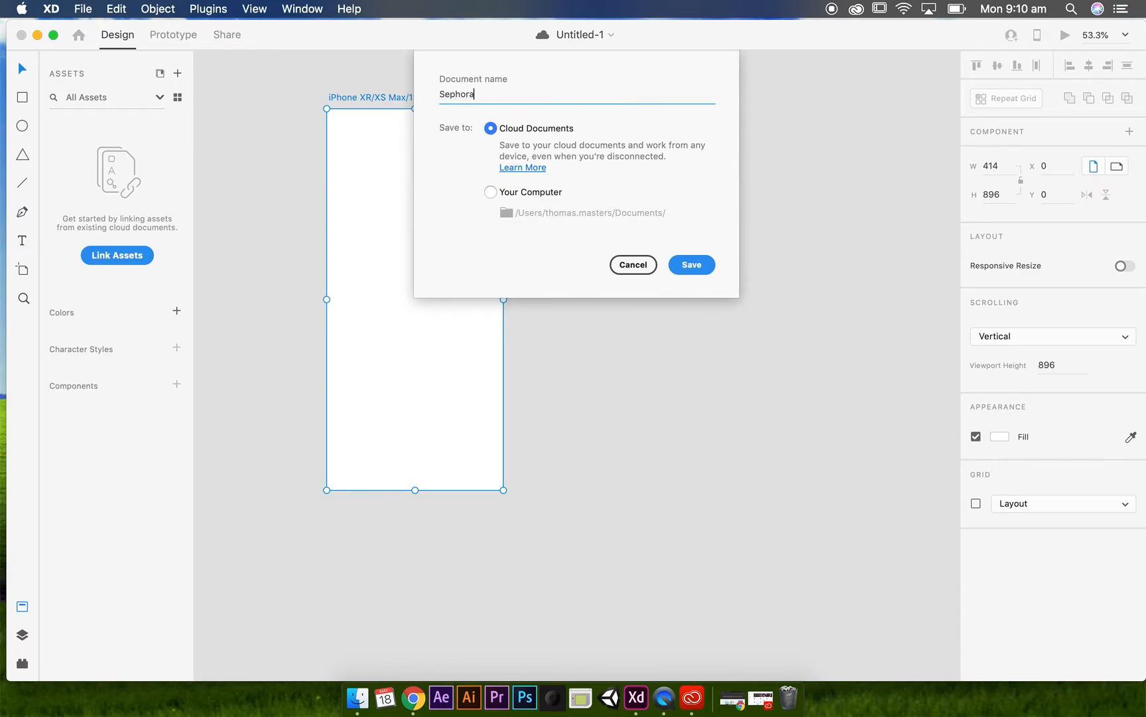
click(693, 265)
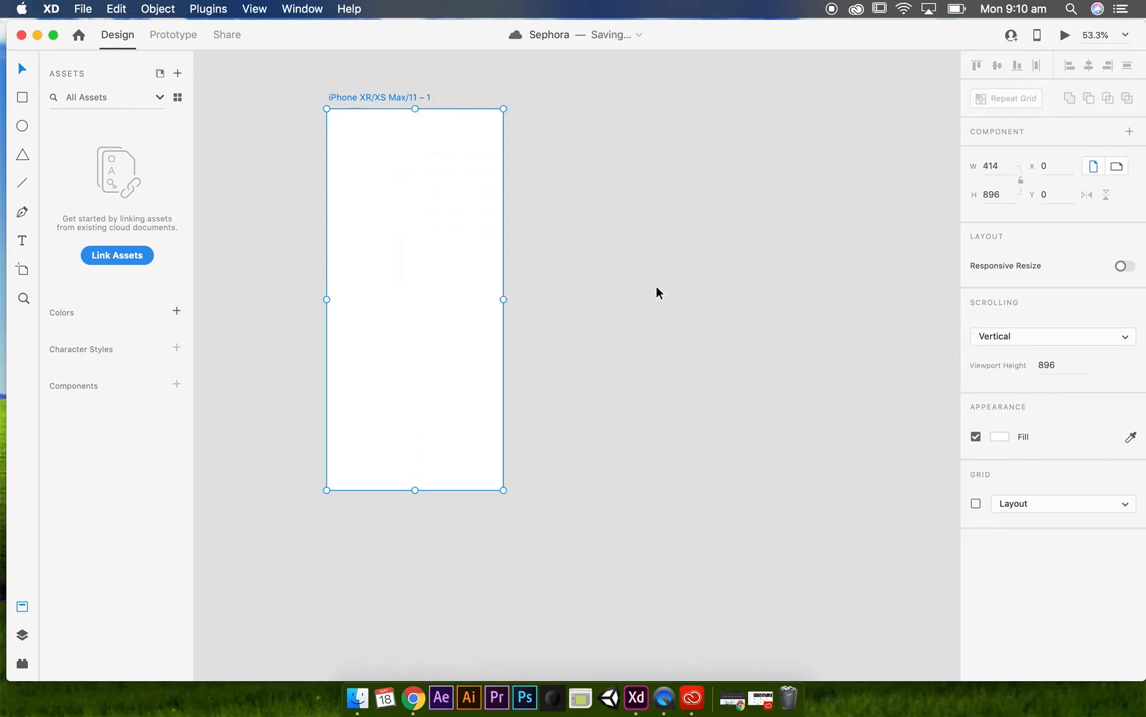
click(762, 323)
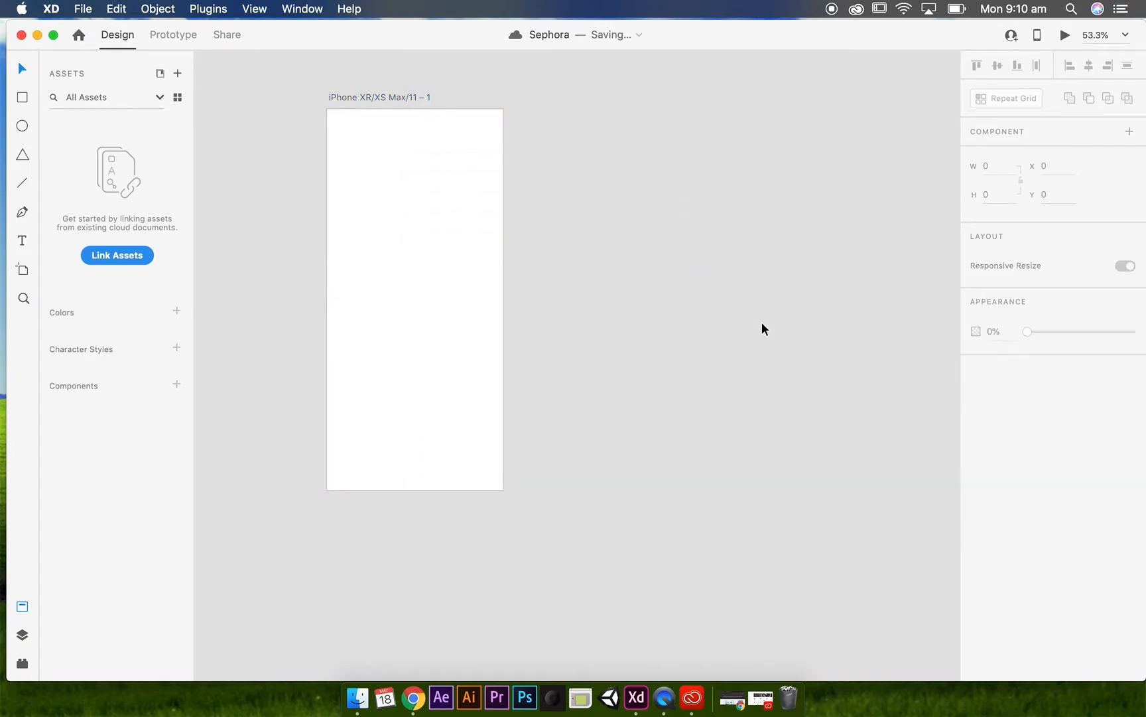
Duplicate the iPhone XR/XS Max/11 artboard beside the original and dismiss the Artboard Guides tip.
scroll(579, 247, up, 3)
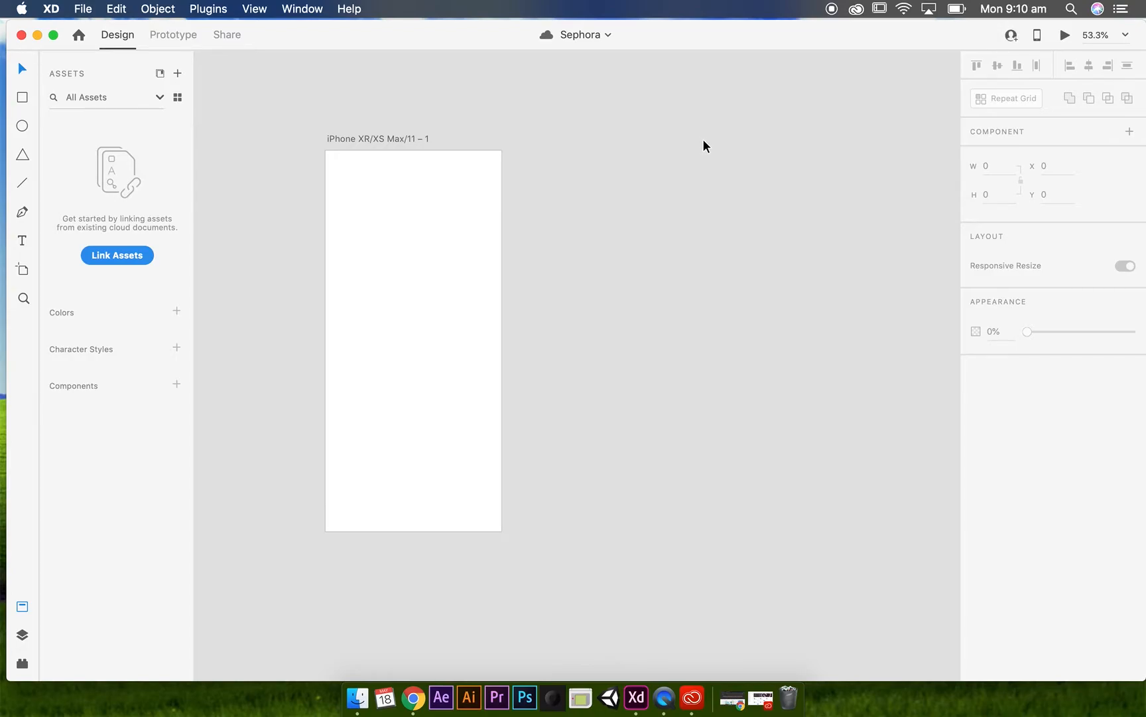
click(425, 140)
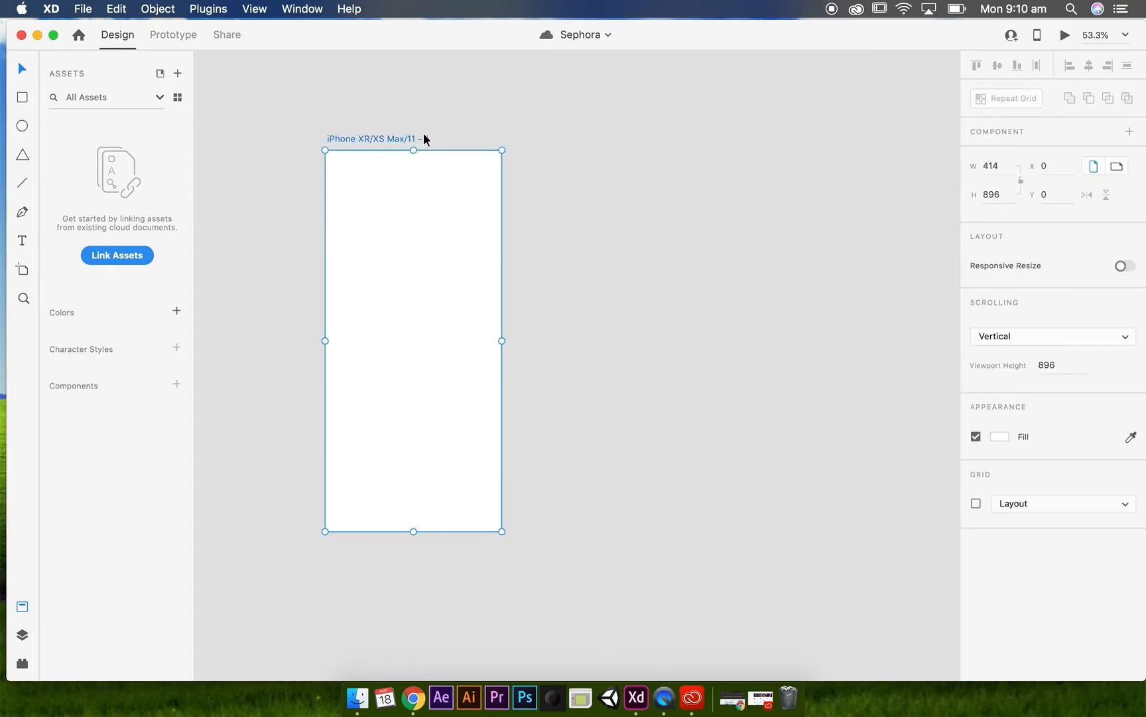
key(super+d)
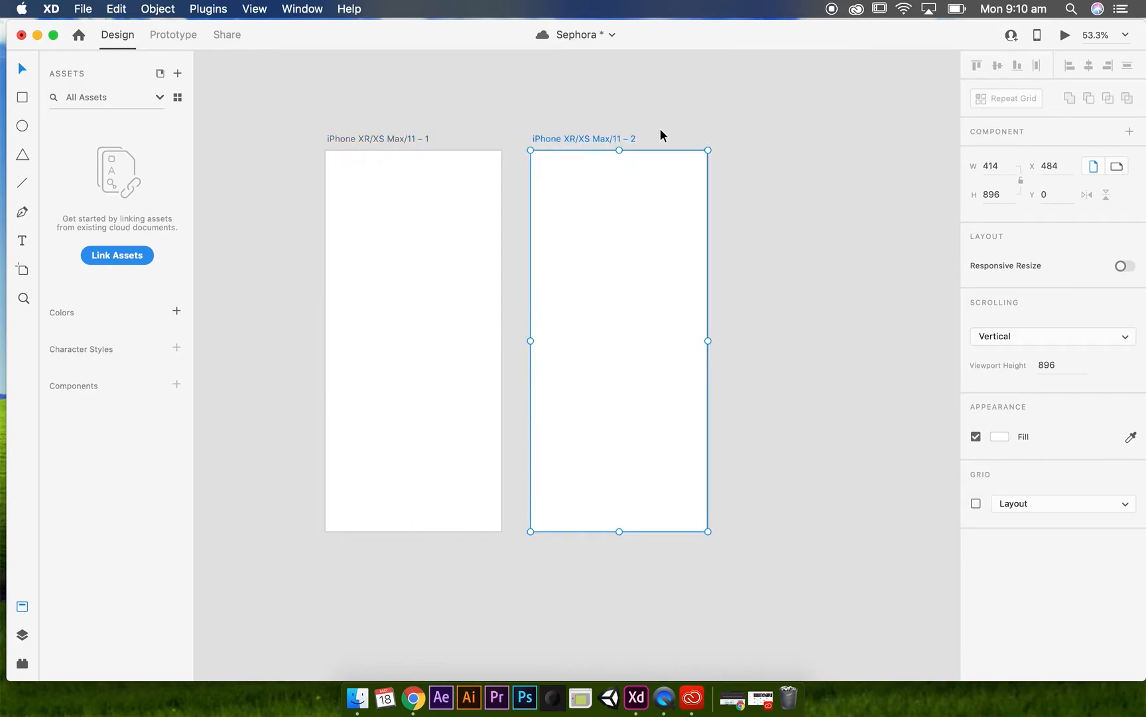
click(383, 139)
click(594, 143)
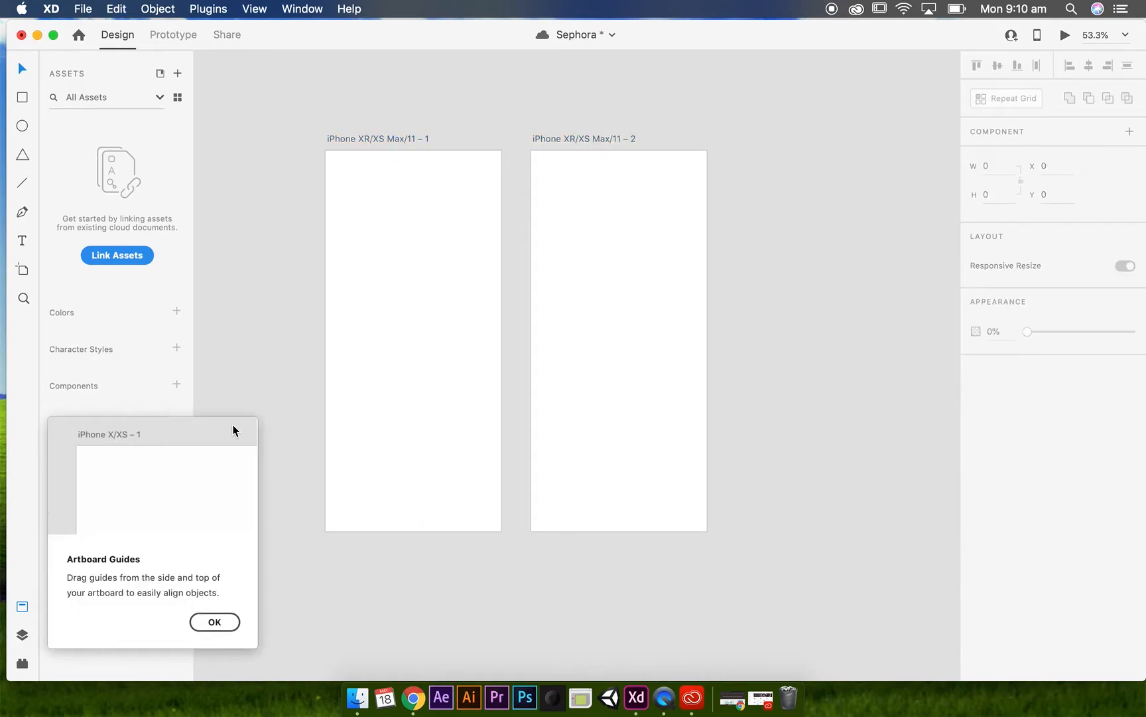
click(225, 620)
Extend the first artboard downward to a height of about 1386, keeping its width.
click(341, 310)
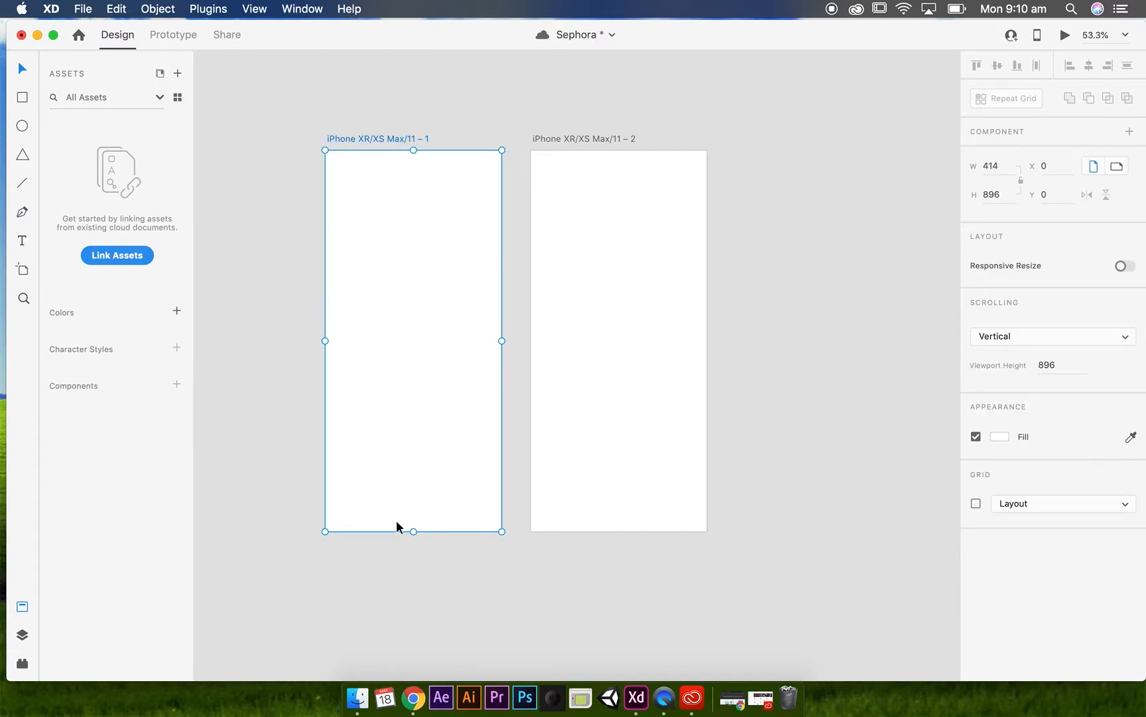
drag(413, 532, 414, 605)
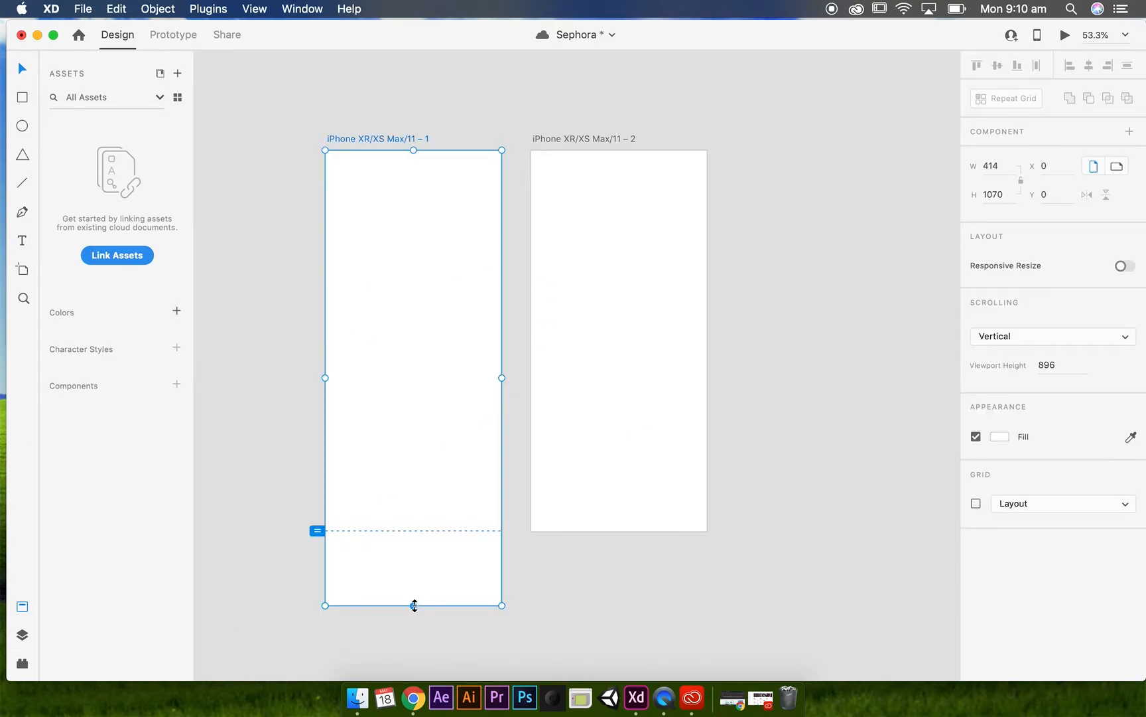
scroll(422, 481, down, 5)
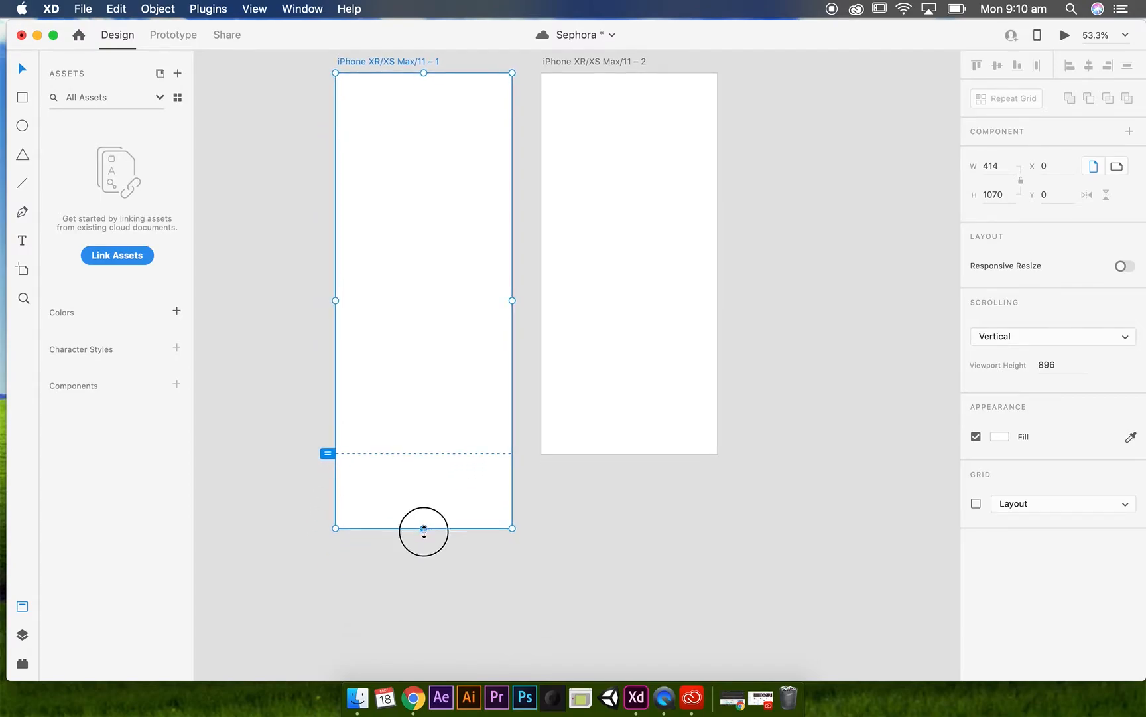
drag(424, 530, 413, 662)
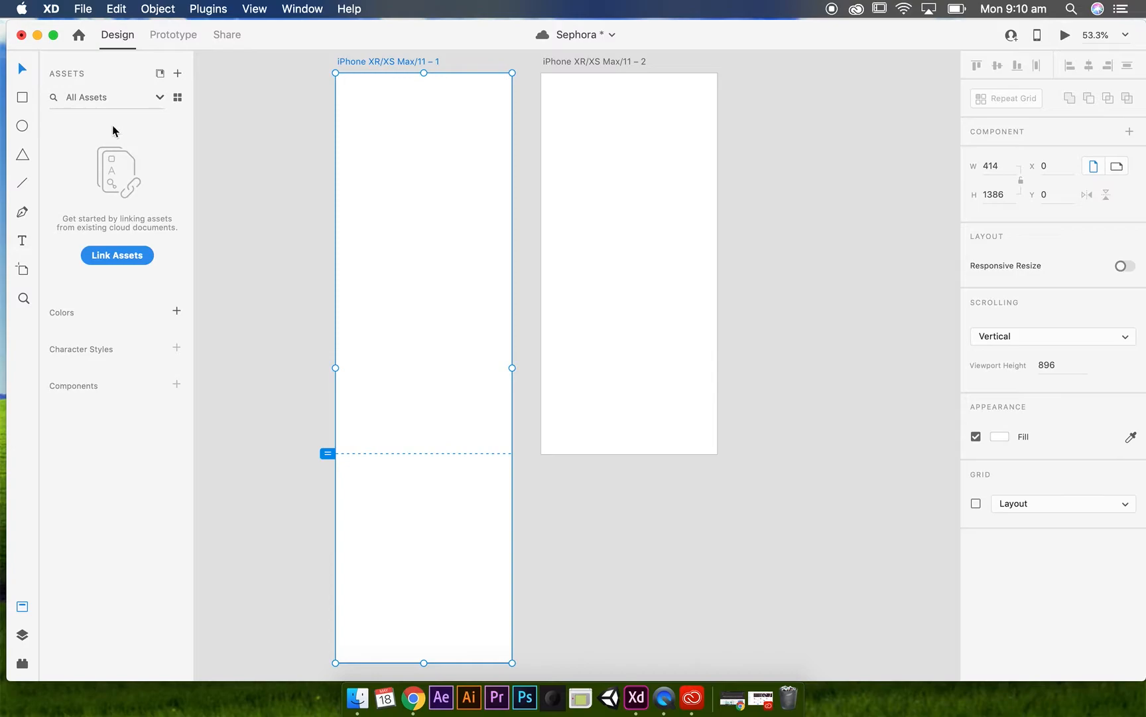
Draw a rectangle about 242 × 238 below the first artboard's viewport line and fill it with red #EB3232.
click(20, 98)
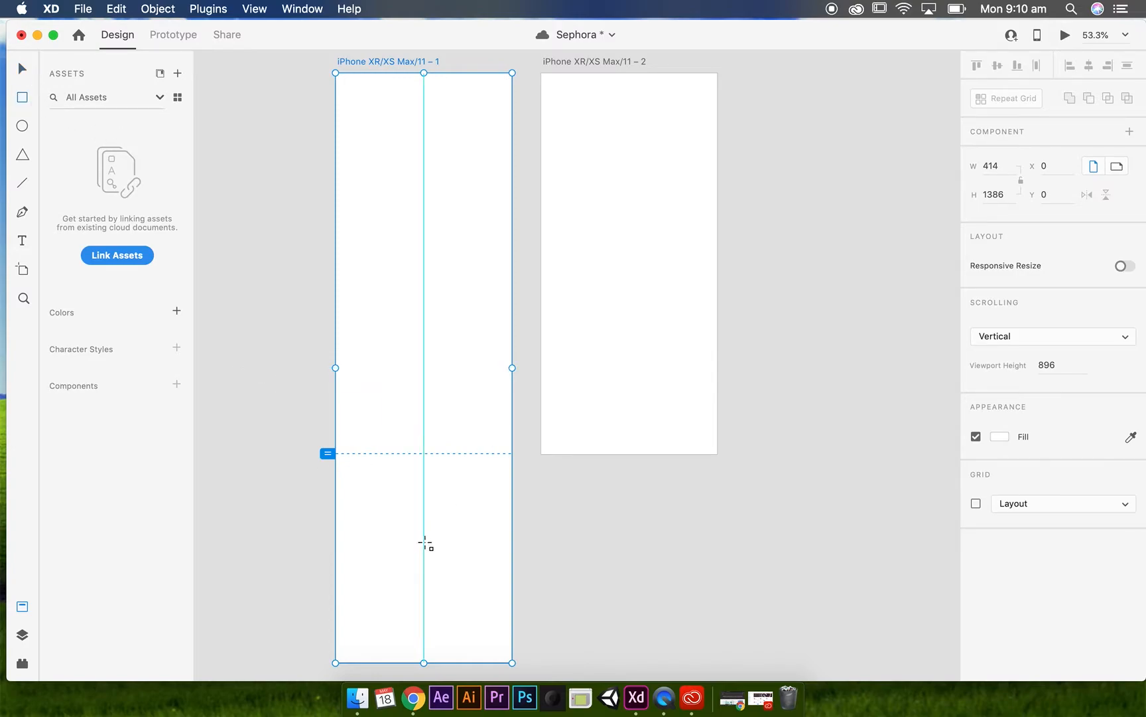
drag(388, 513, 491, 614)
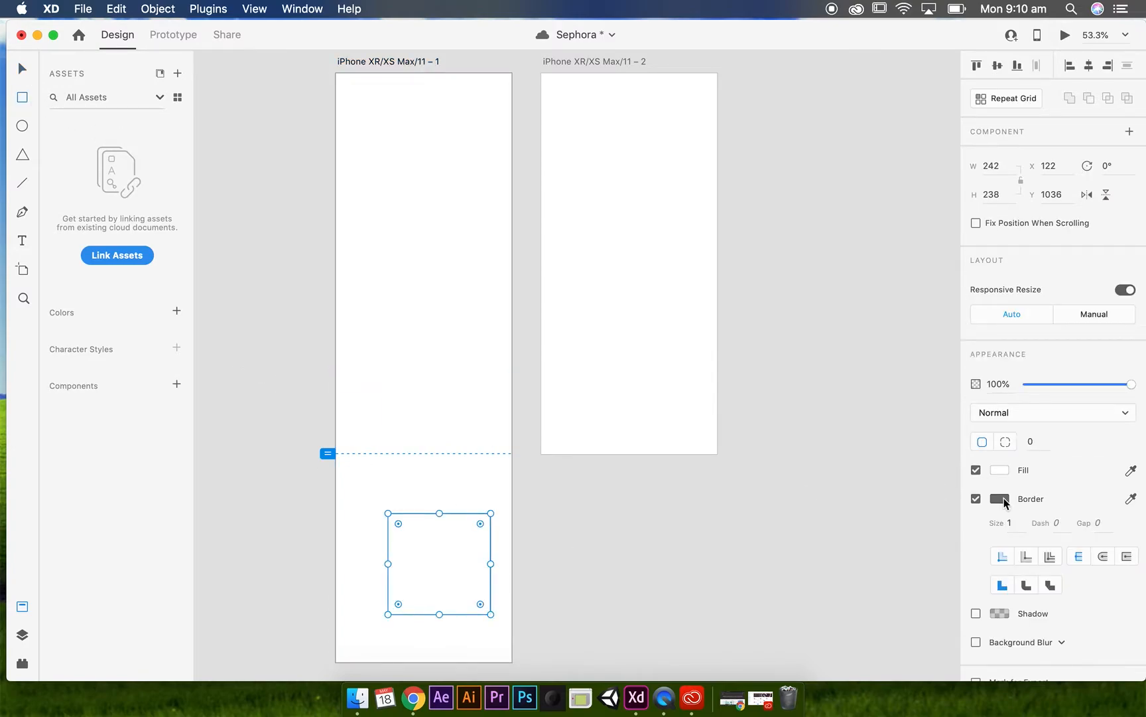
click(1000, 470)
click(883, 397)
click(906, 399)
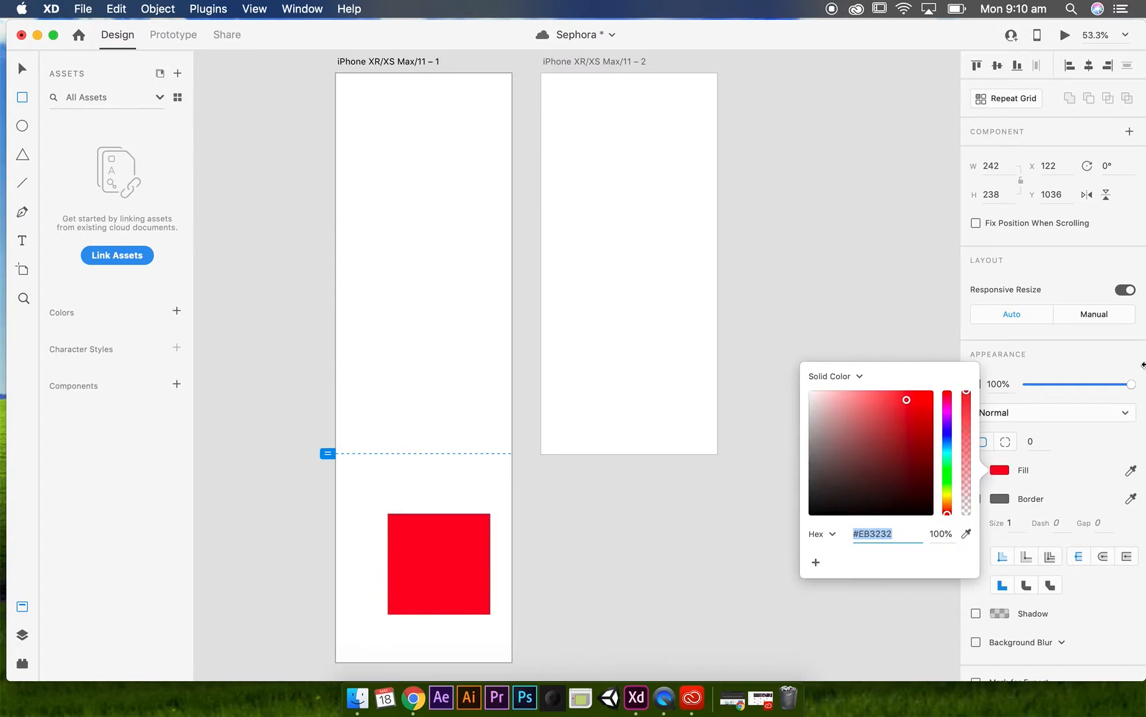
click(1095, 438)
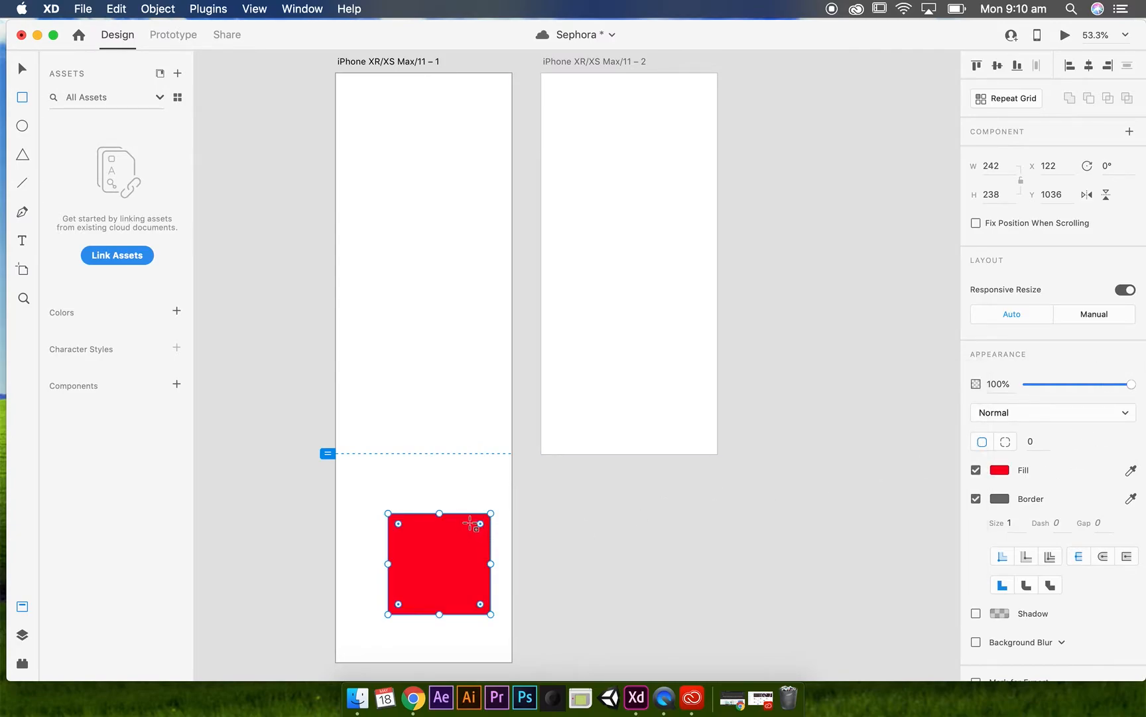
Round all four corners of the red rectangle and deselect it.
click(23, 69)
mouse_move(398, 524)
mouse_down()
mouse_move(430, 540)
mouse_move(412, 538)
mouse_up()
click(581, 516)
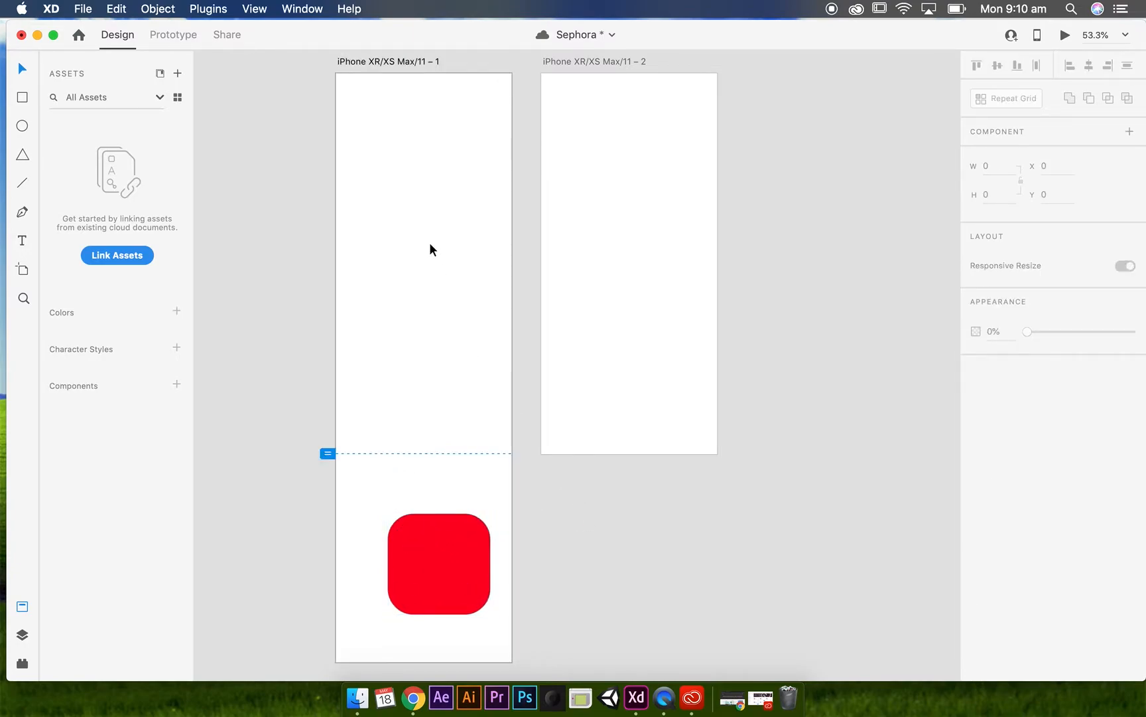
Preview the first artboard, scroll it vertically to check the area below the viewport, and close the preview.
click(1065, 35)
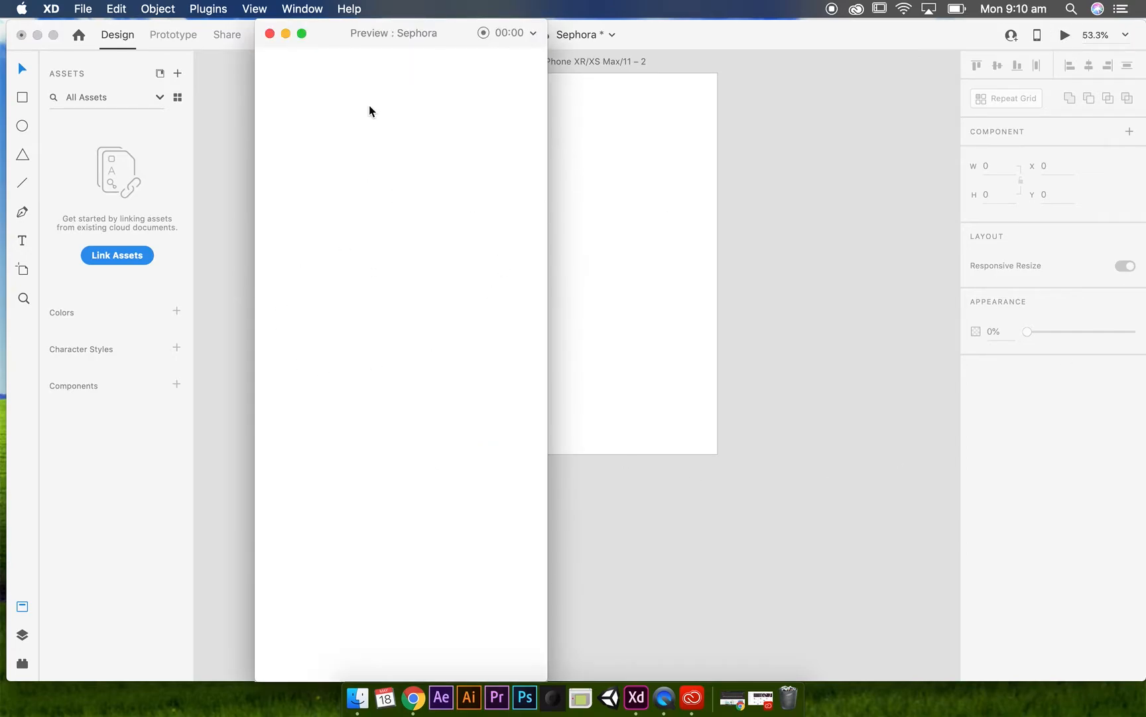
drag(404, 33, 505, 28)
drag(507, 498, 589, 505)
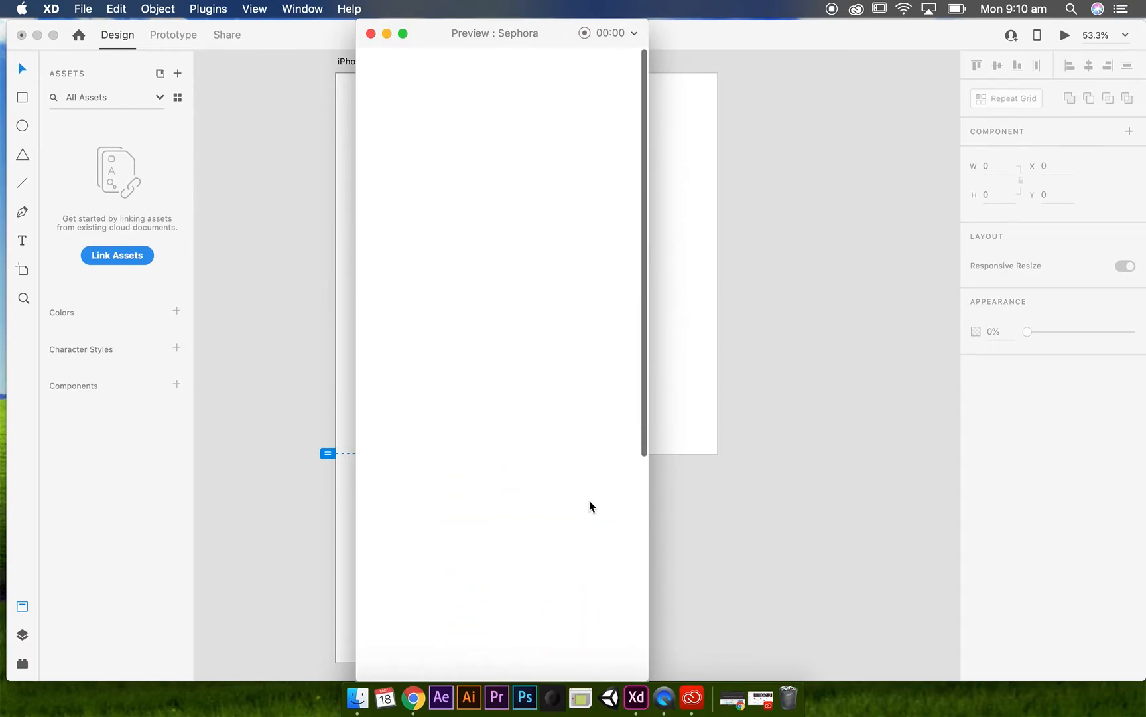
drag(517, 534, 521, 73)
click(371, 33)
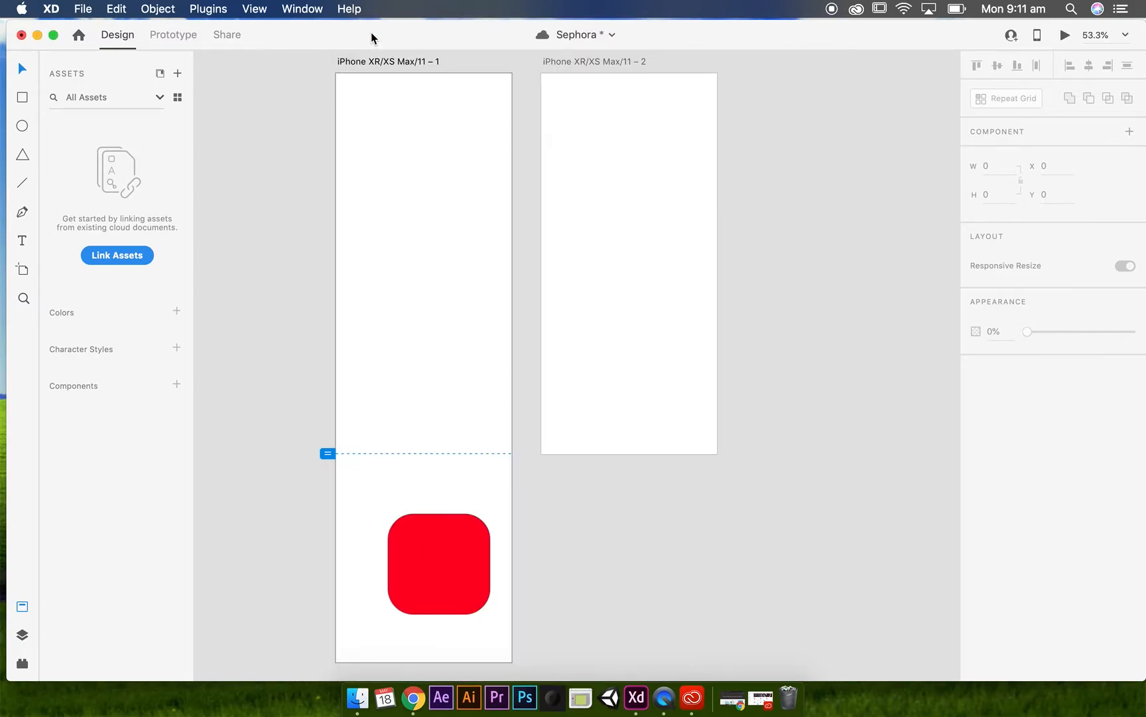
Check the device preview options, then open the desktop preview of the prototype and close it.
click(463, 554)
click(1037, 38)
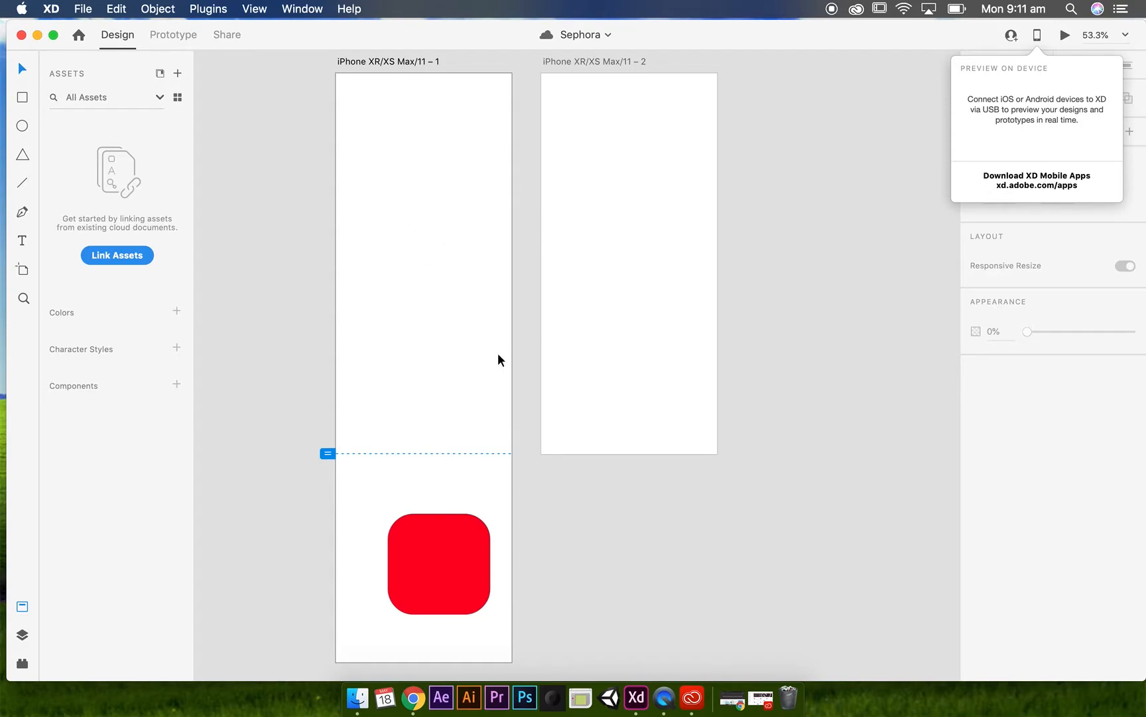
click(884, 273)
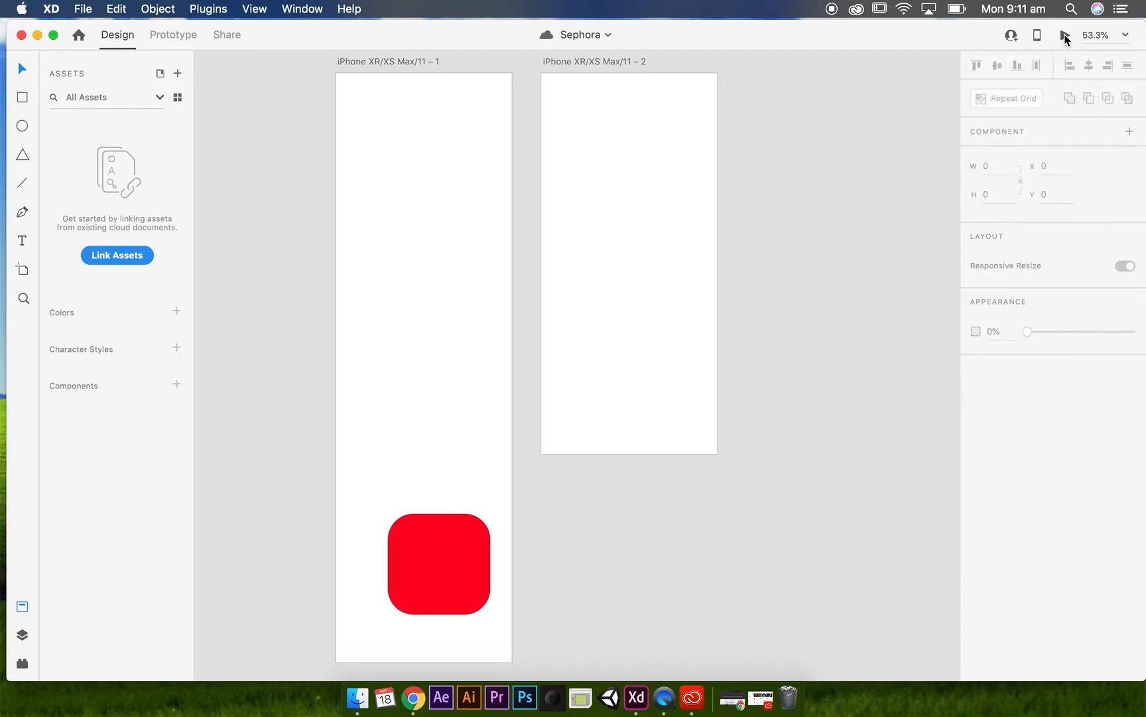
click(1066, 34)
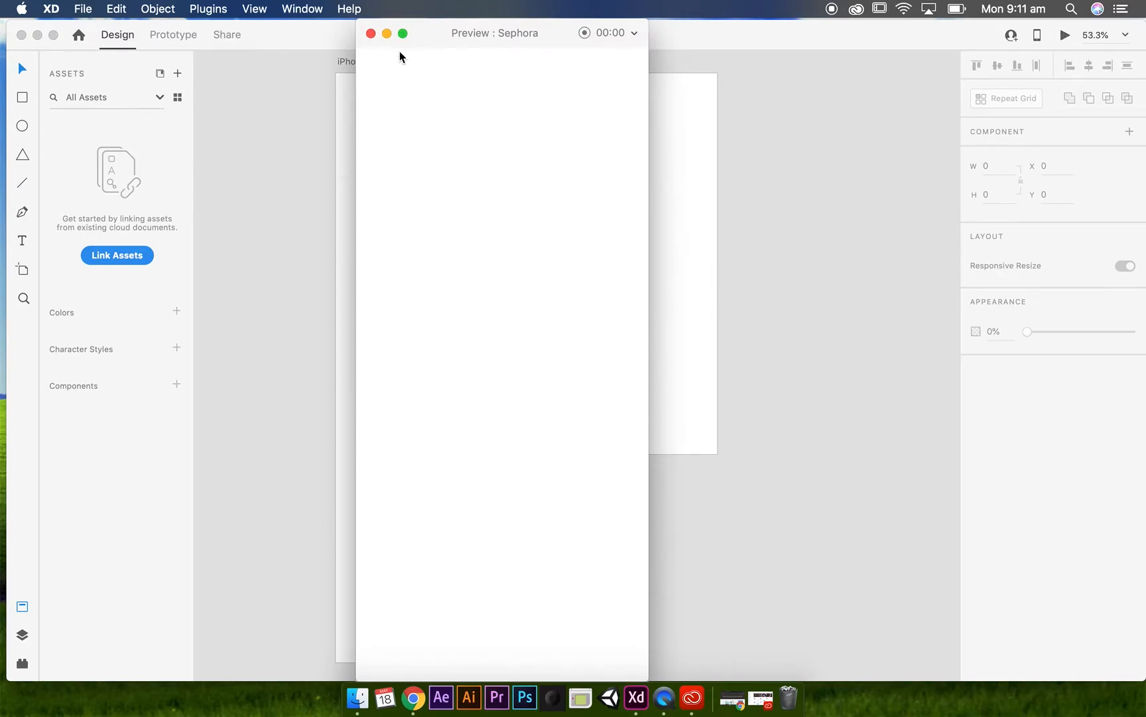
click(369, 34)
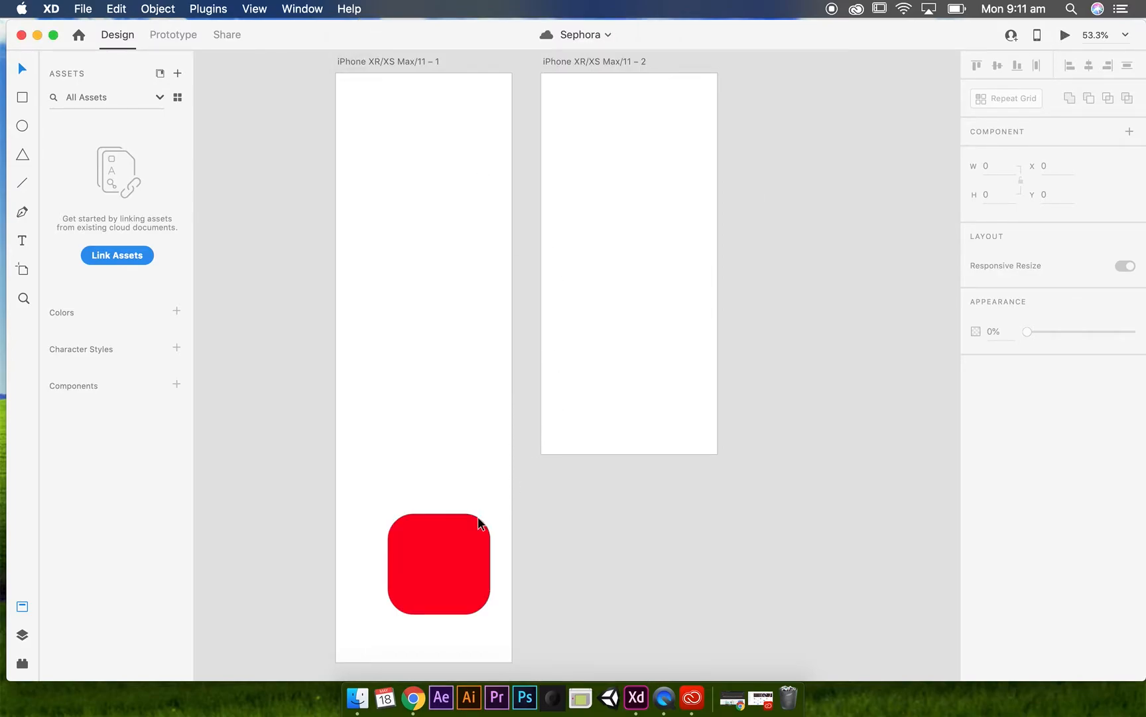
Delete the red rounded rectangle and shorten the first artboard to a height of 896, then deselect it.
click(423, 597)
key(Delete)
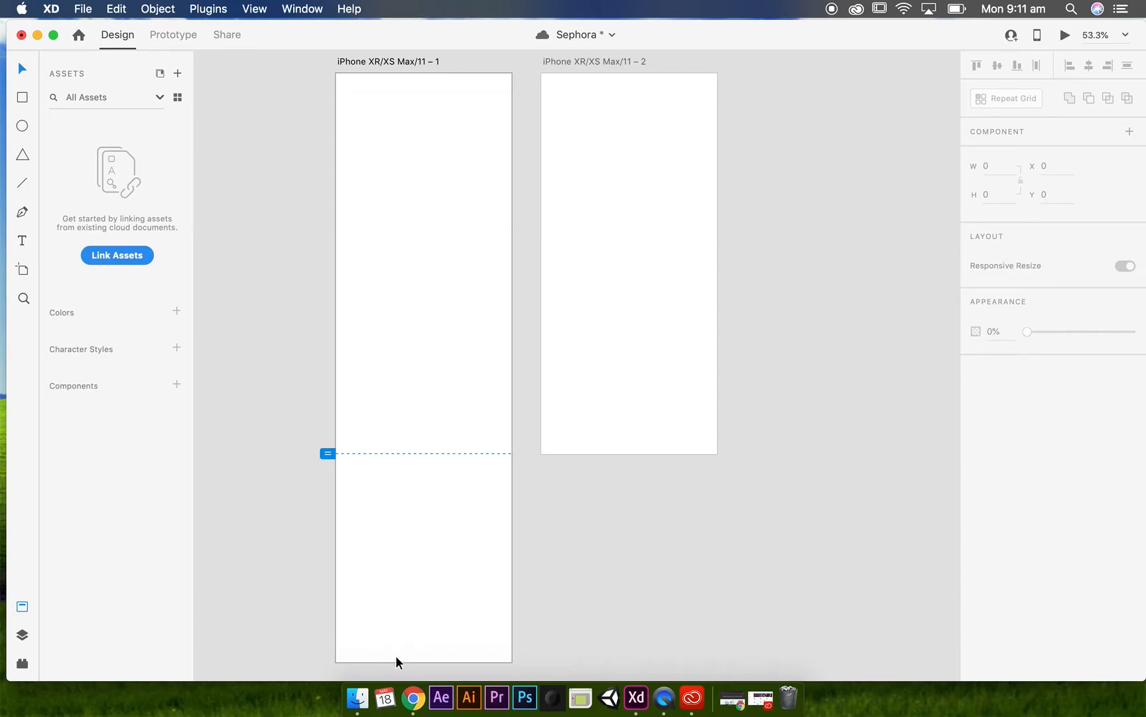
click(416, 662)
drag(424, 662, 438, 454)
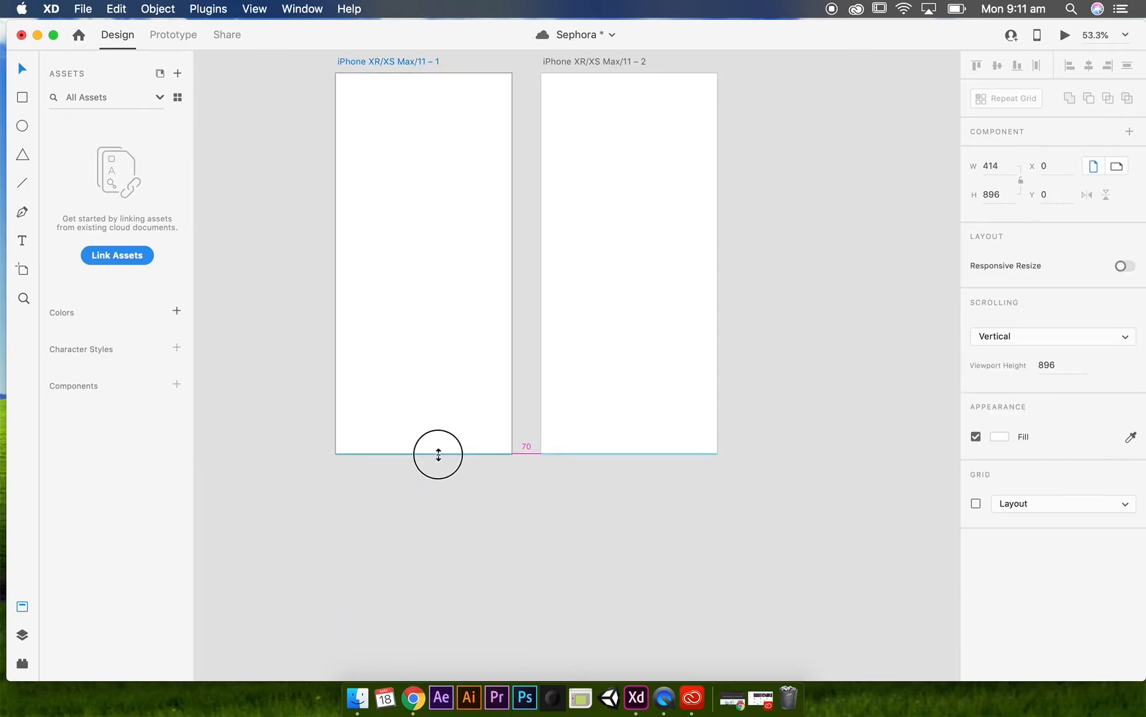
click(510, 531)
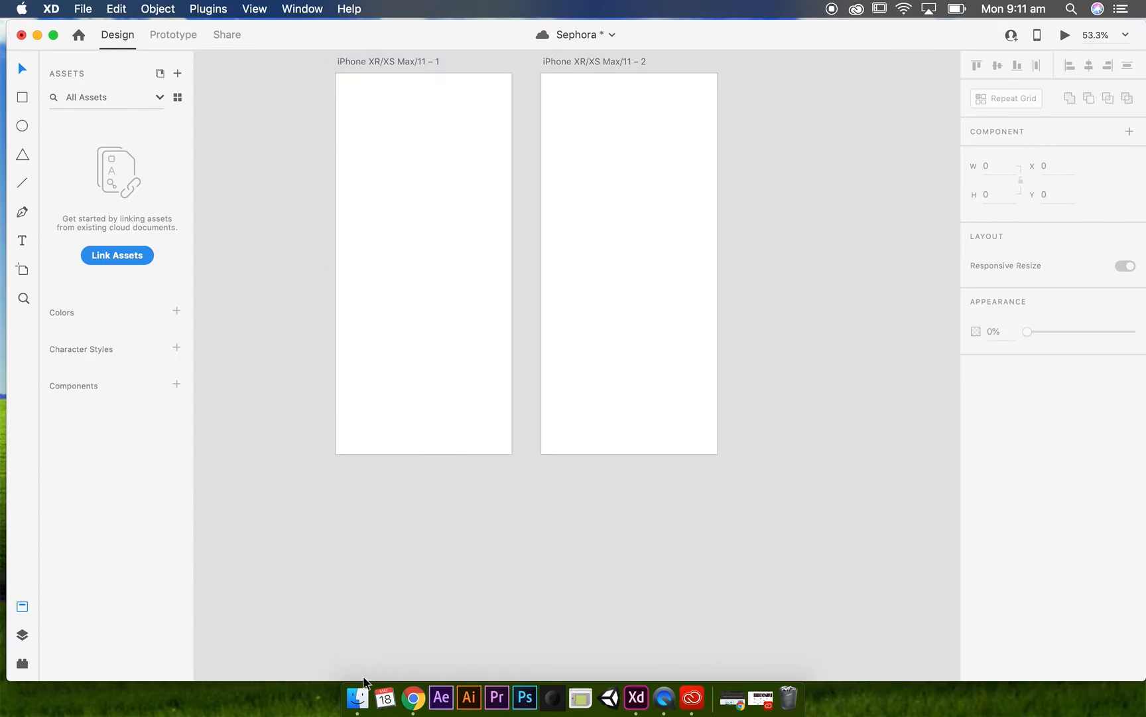
Switch to Finder, open the Sephora demo folder on the Desktop, and select logo.jpeg.
click(357, 697)
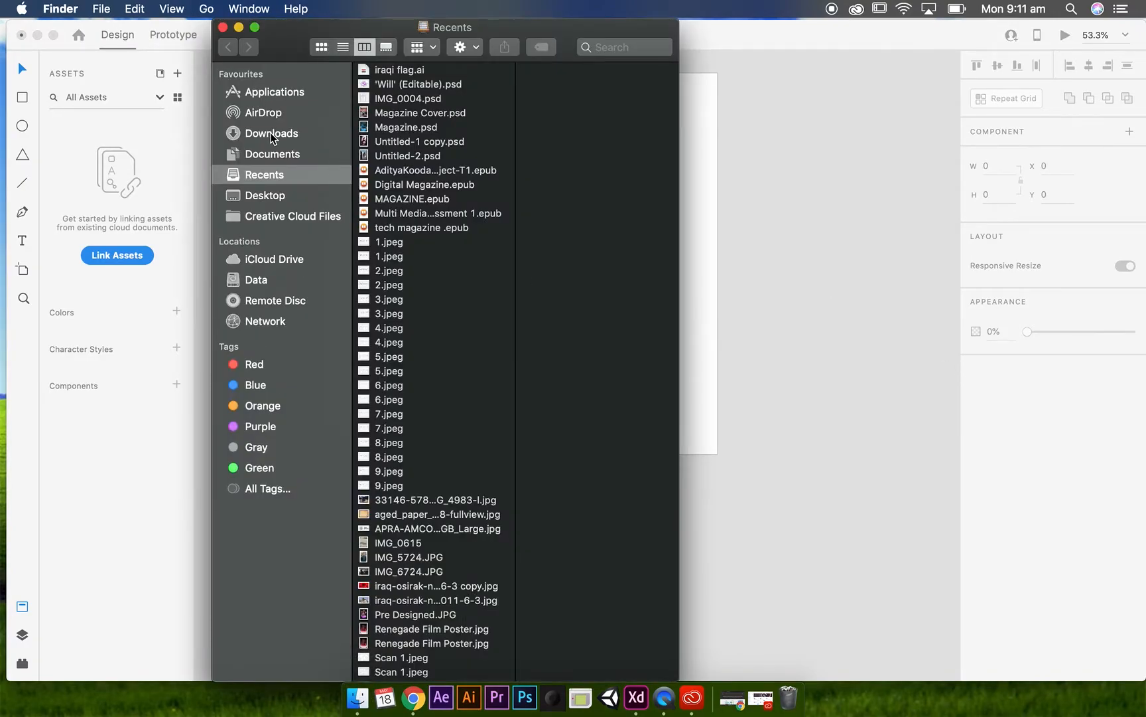
click(278, 194)
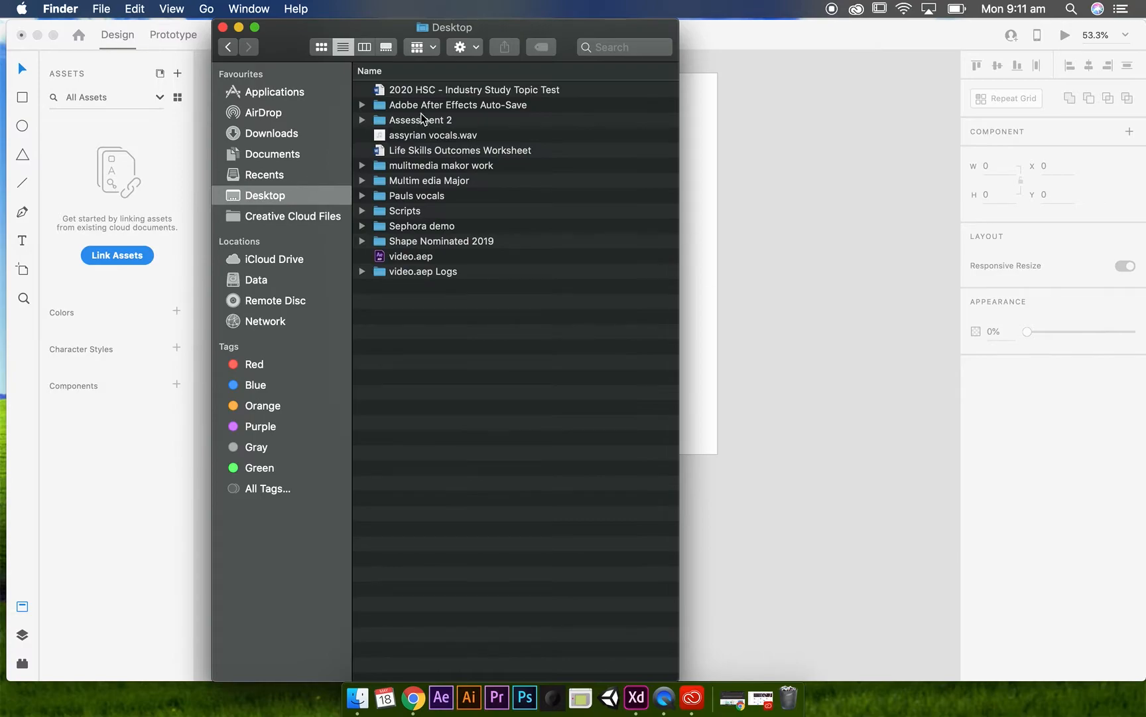
double_click(440, 225)
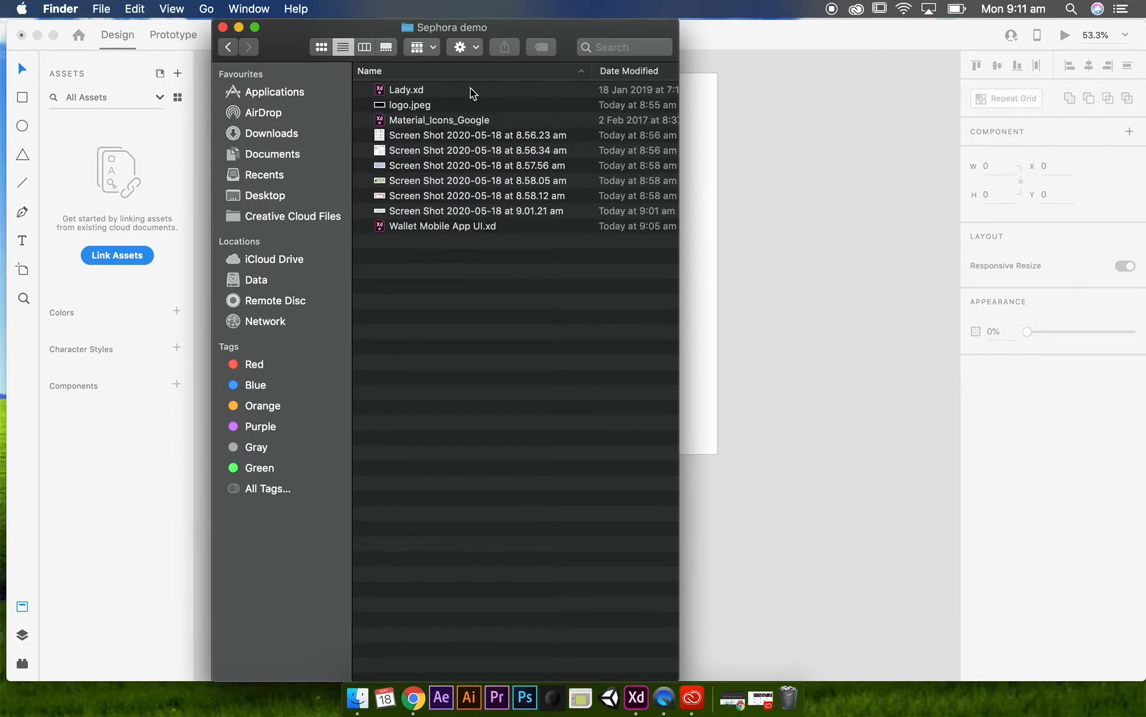
click(423, 106)
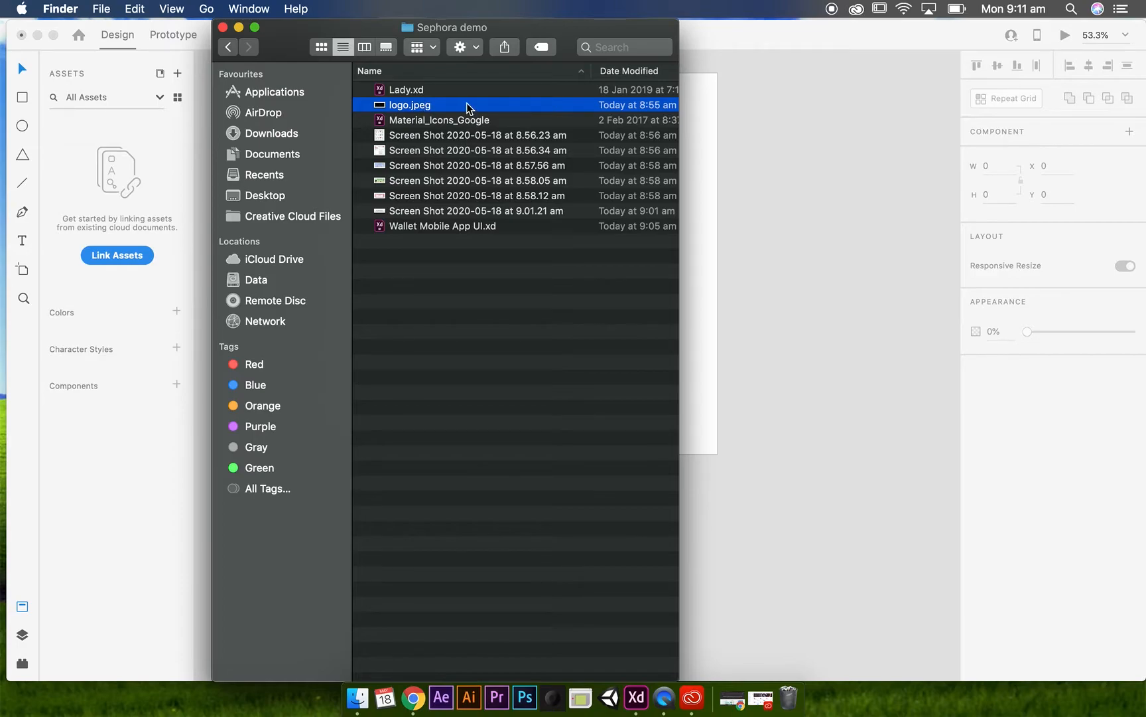
Open Screen Shot 2020-05-18 at 8.56.23 am, enlarge its window to examine the product grid, and close it.
double_click(456, 137)
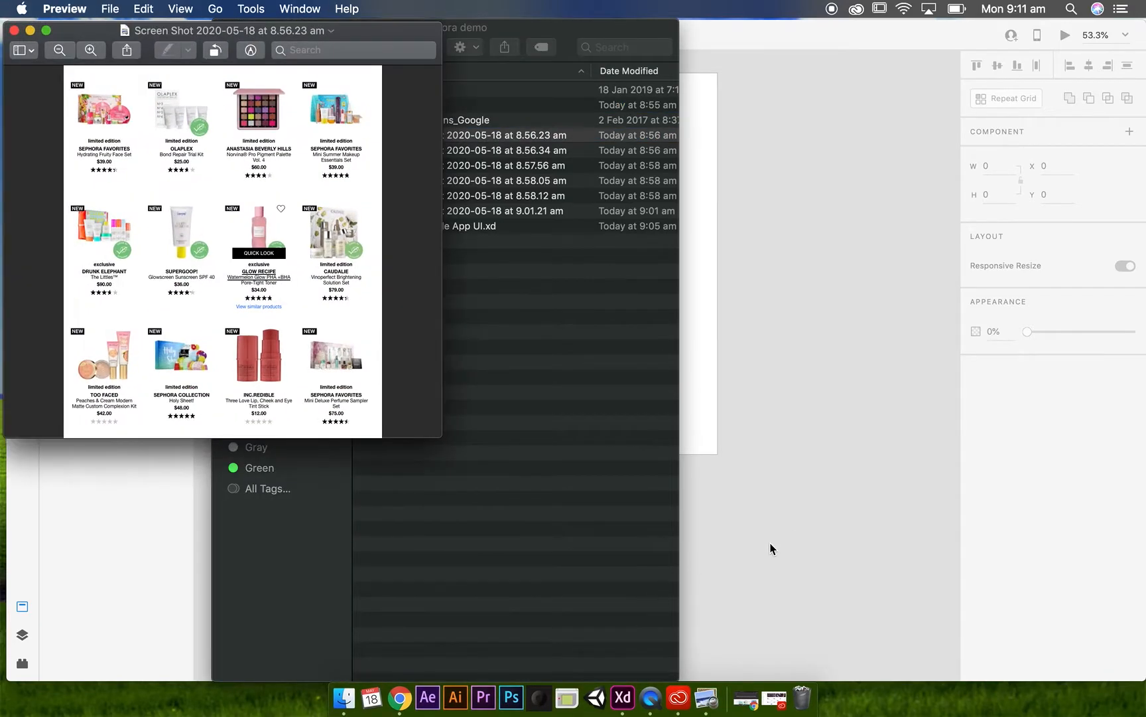
drag(440, 437, 828, 604)
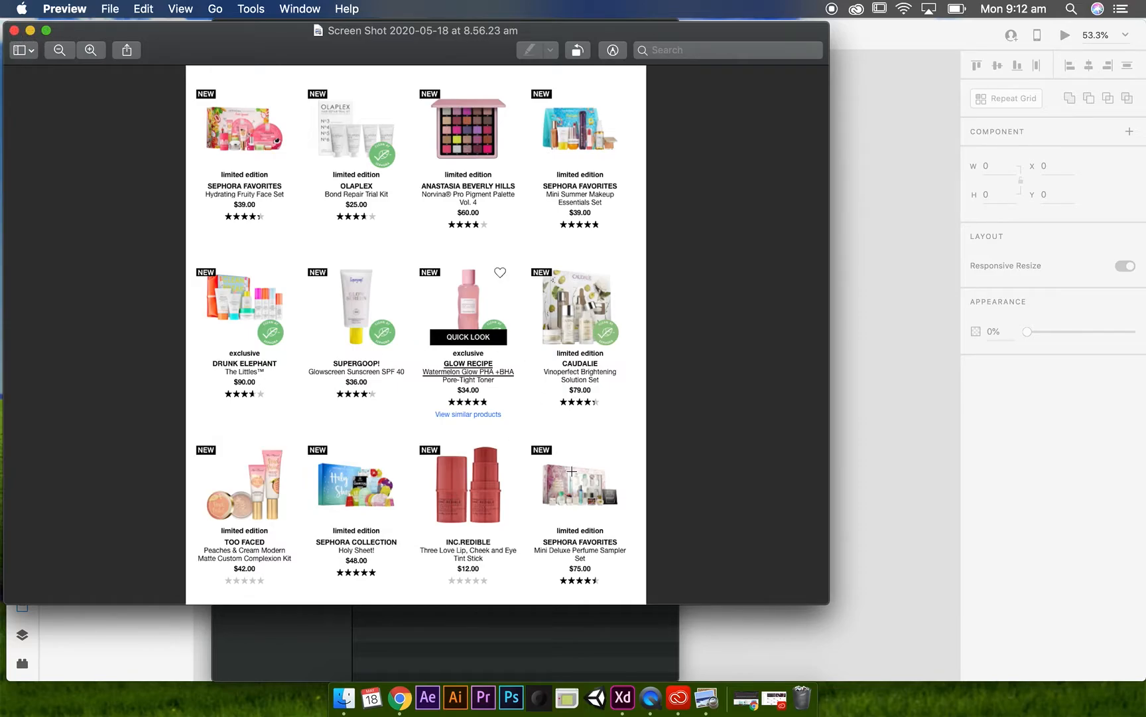
click(13, 30)
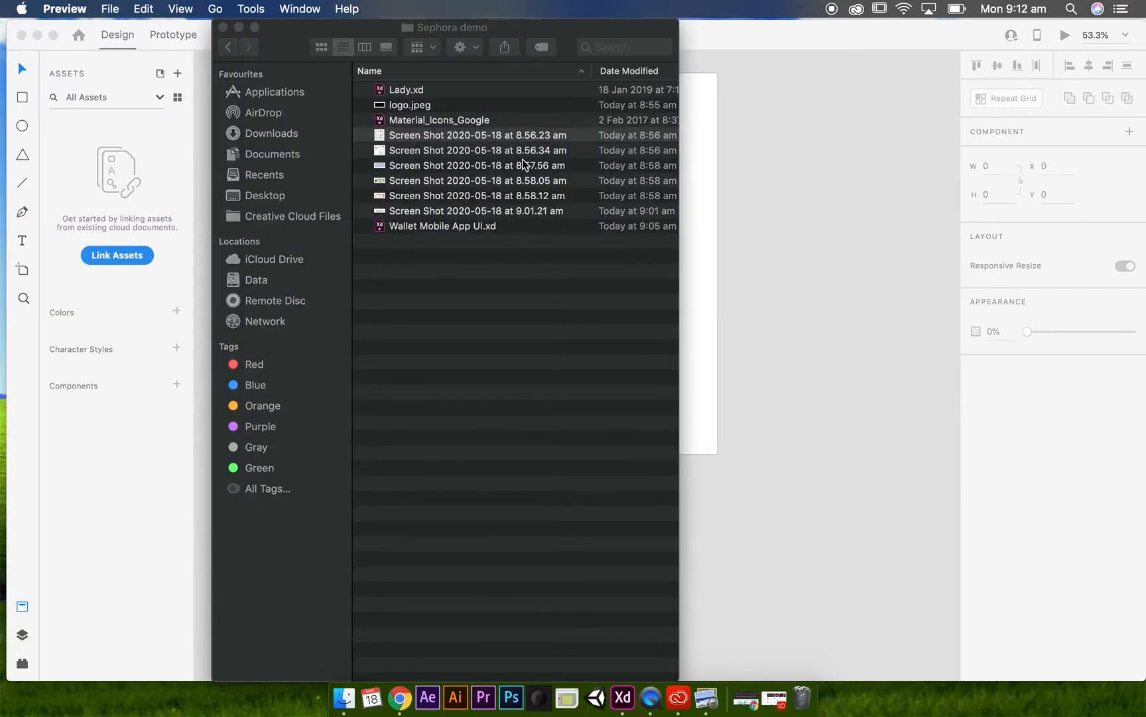
drag(428, 106, 648, 565)
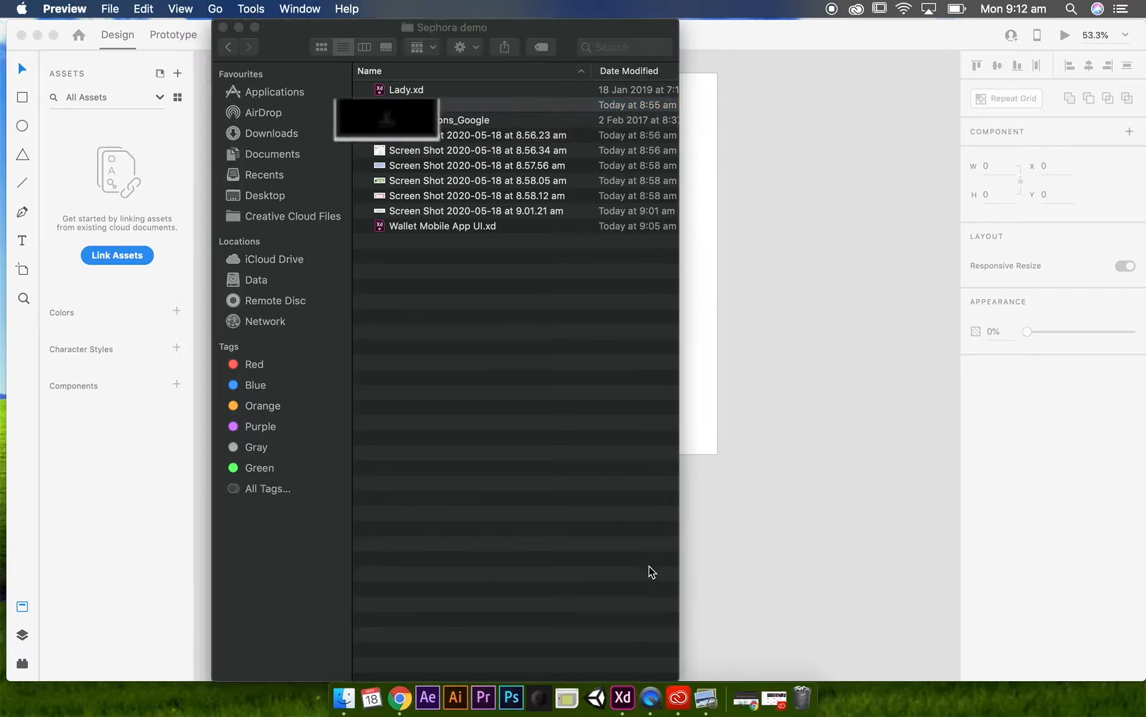
click(14, 31)
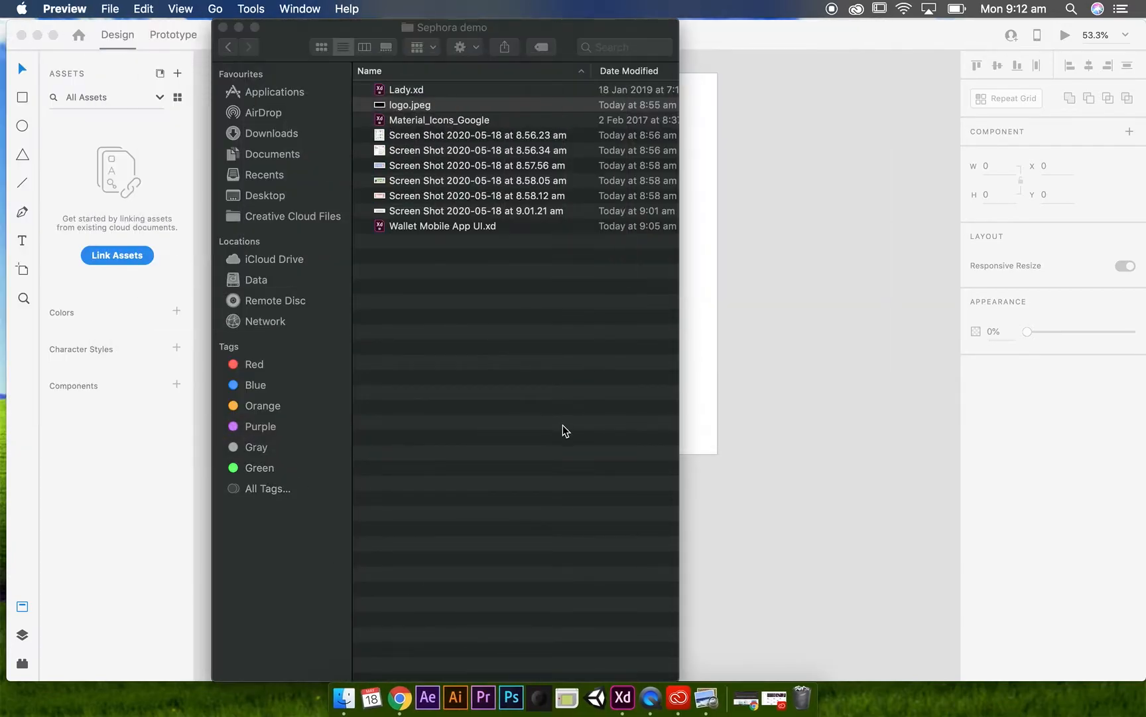
Open Screen Shot 2020-05-18 at 8.56.34 am to examine the product detail page, then close it and quit Preview.
click(435, 150)
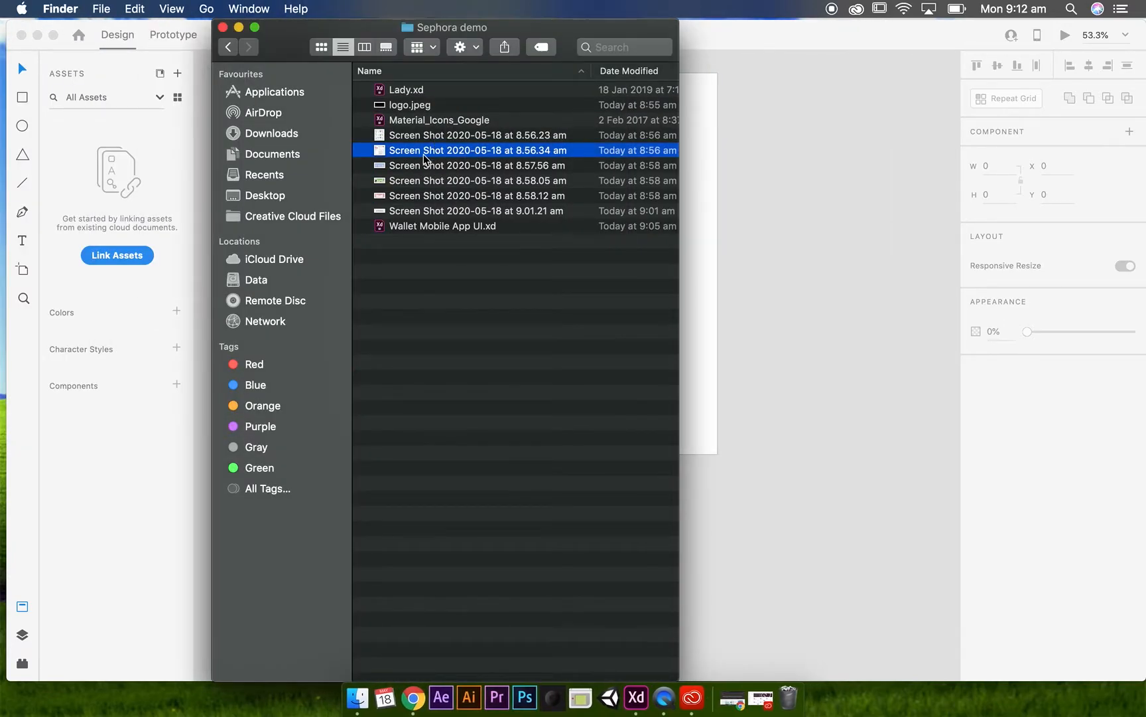
double_click(422, 149)
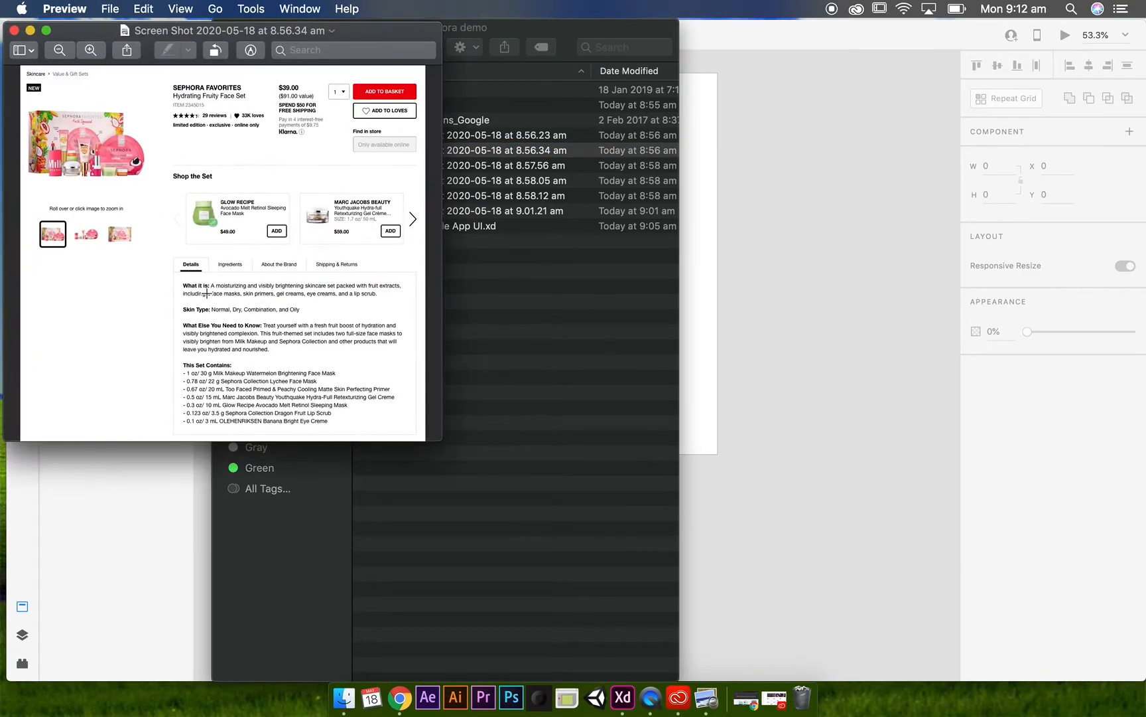
click(15, 31)
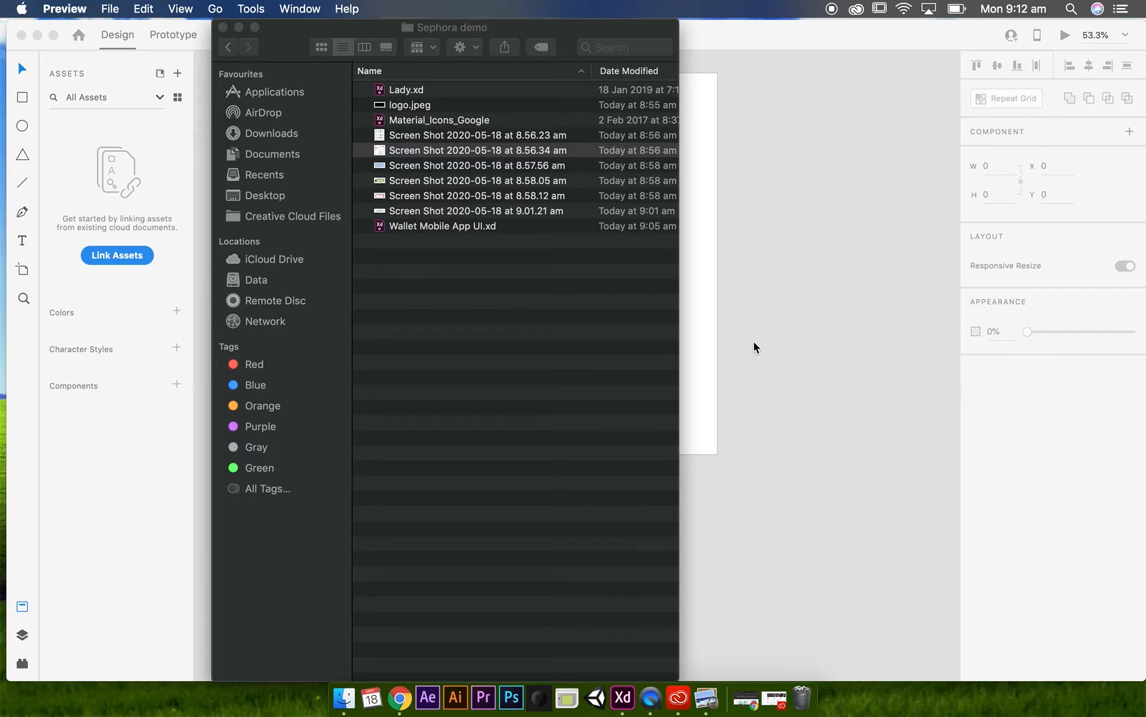
key(cmd+q)
click(97, 6)
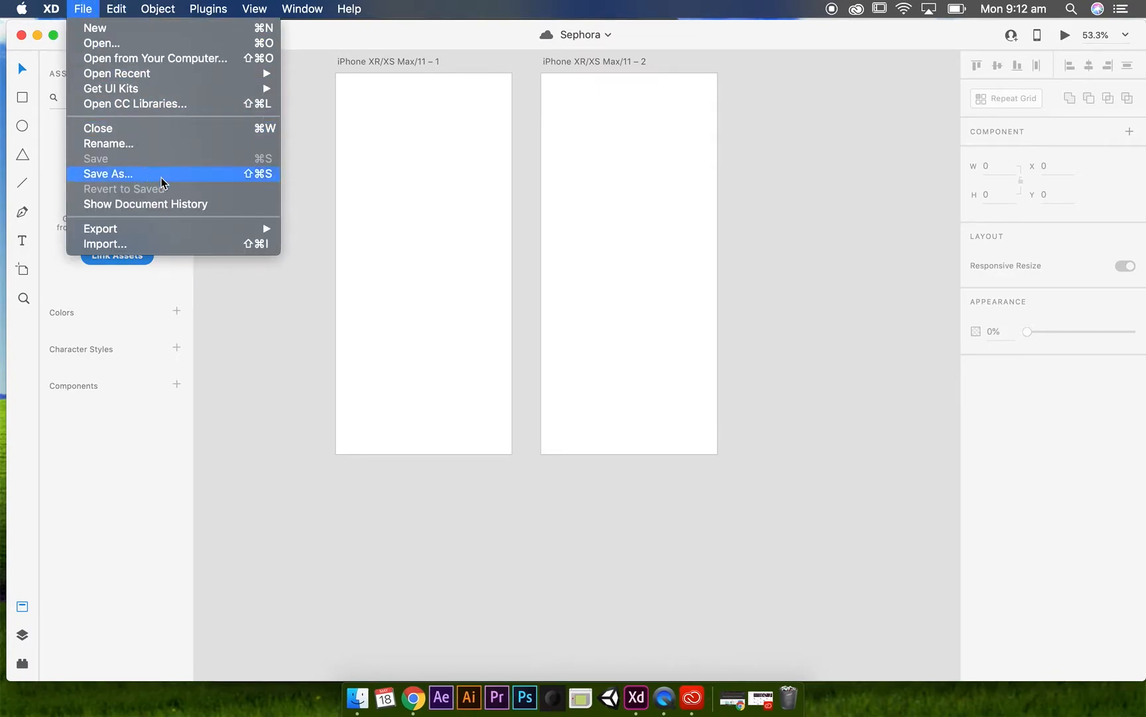
mouse_move(109, 9)
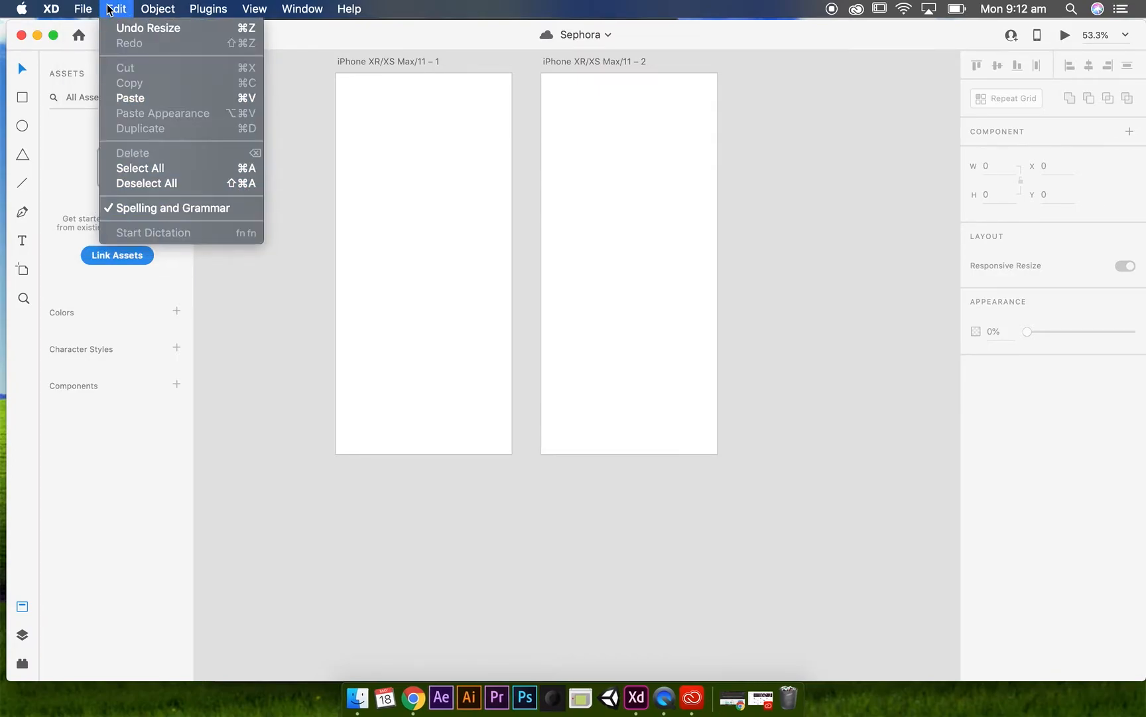
mouse_move(148, 7)
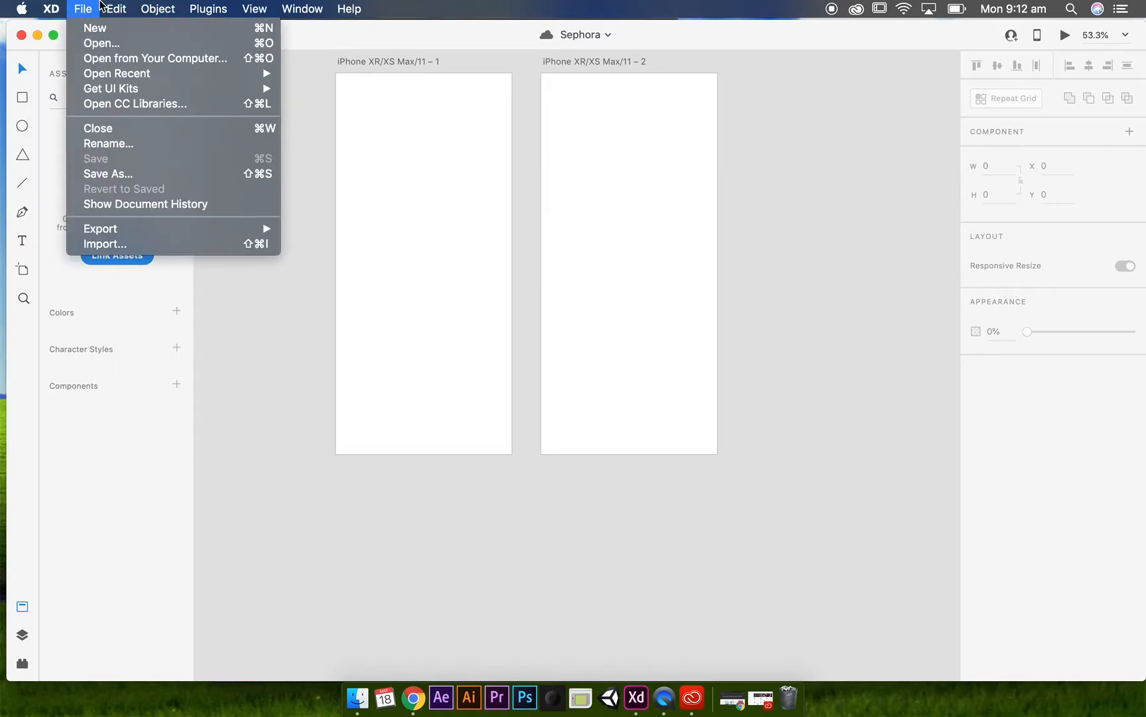
click(251, 347)
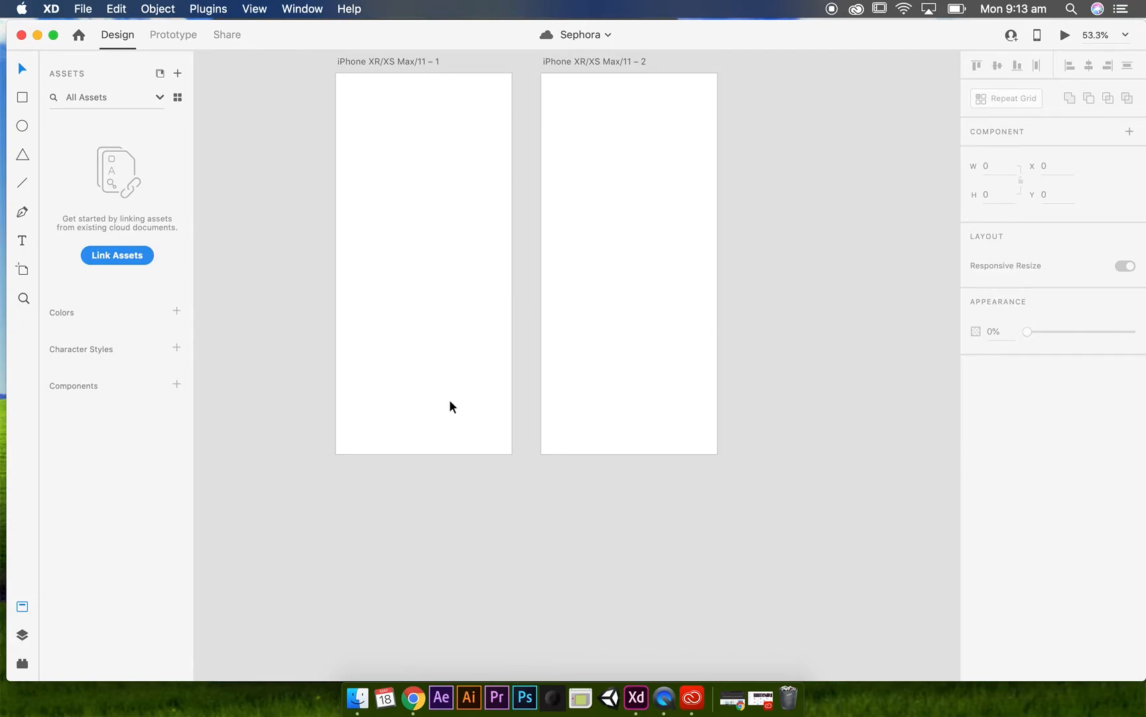
Open logo.jpeg from the Sephora demo folder in Finder, copy the whole image, and switch back to Adobe XD.
click(367, 703)
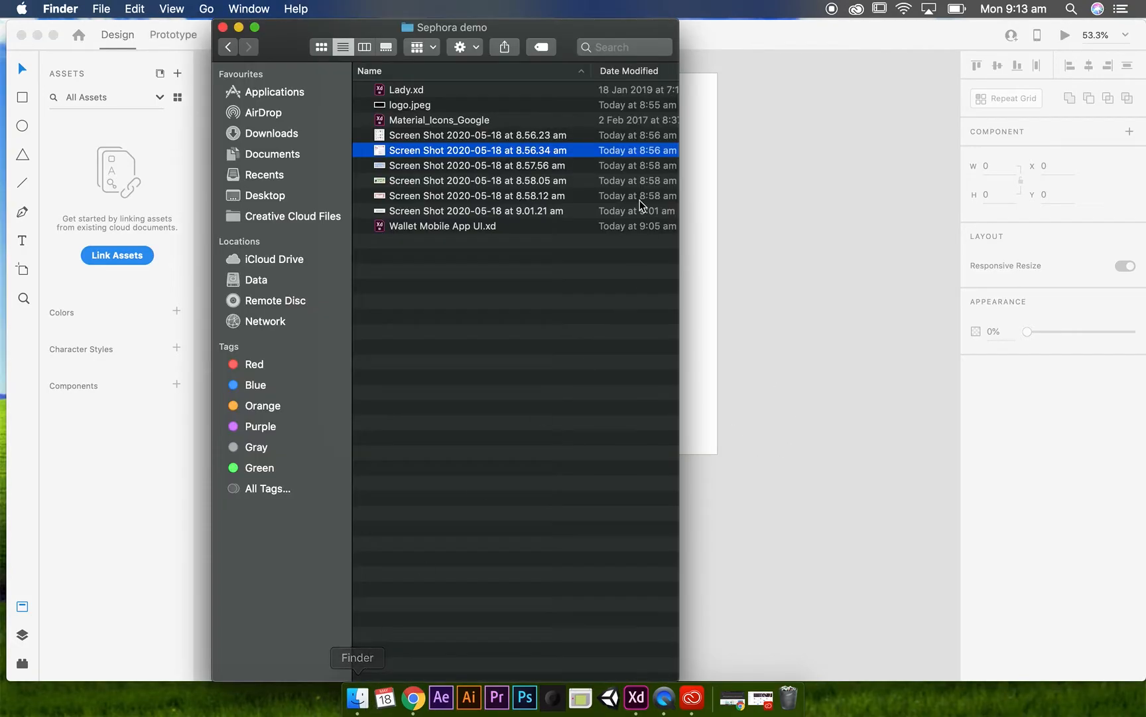
click(434, 106)
double_click(434, 107)
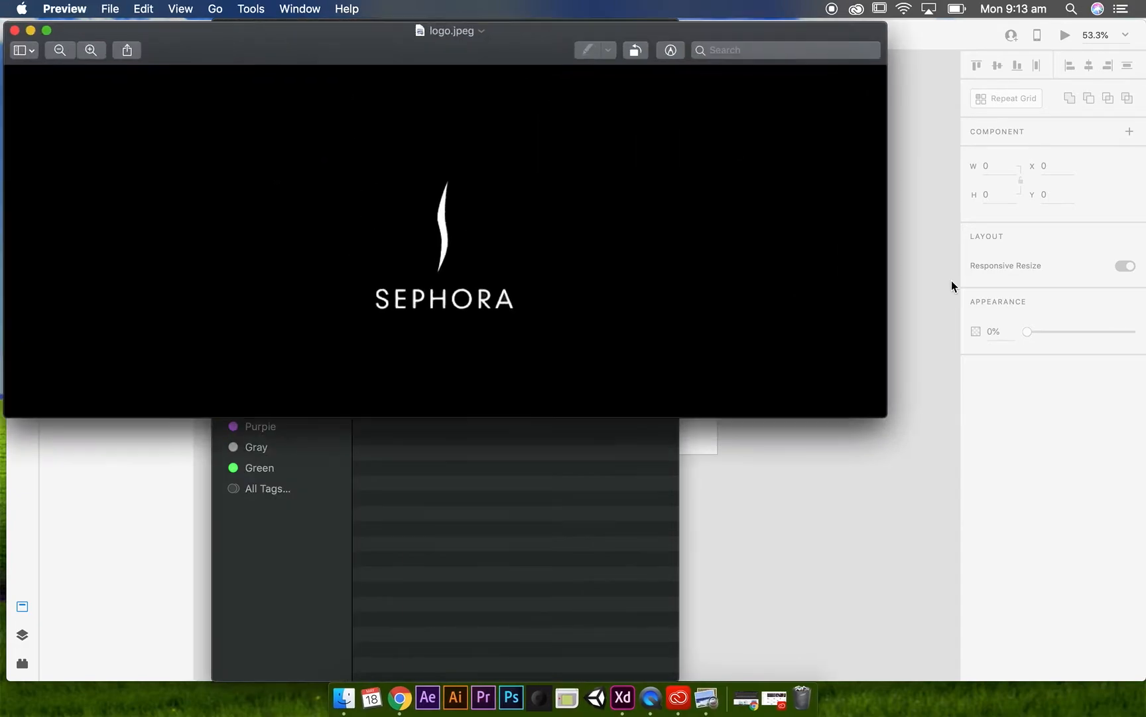
key(super+a)
key(super+c)
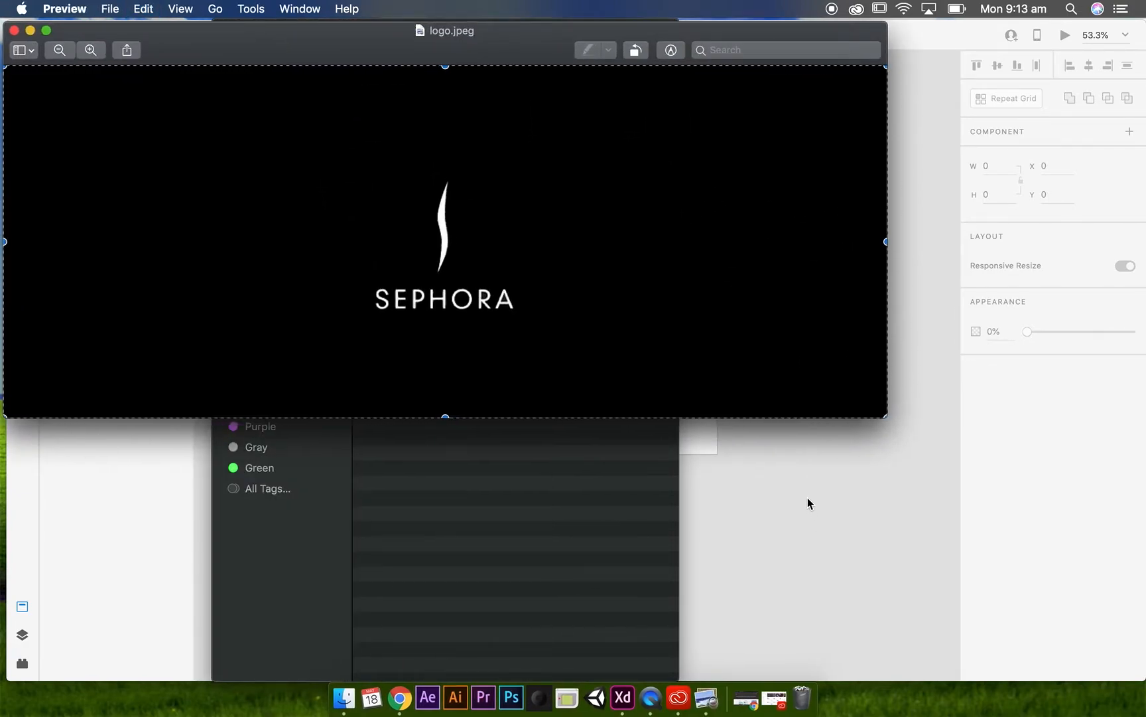
key(super+Tab)
key(super+v)
click(872, 419)
click(702, 374)
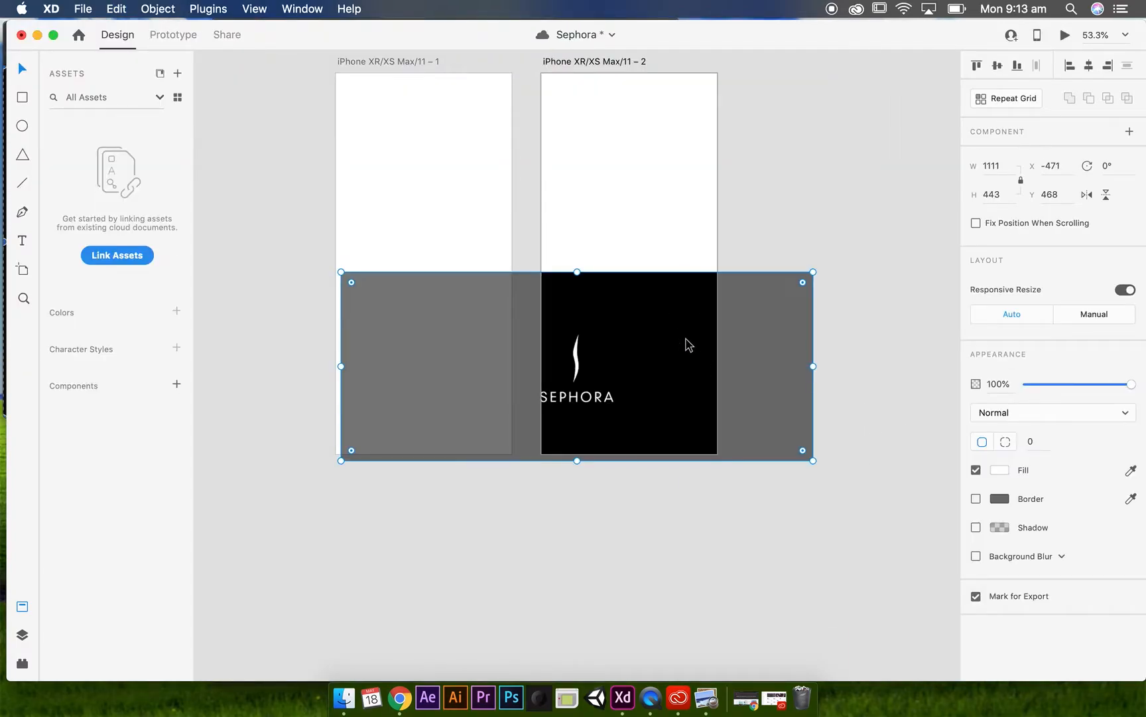
drag(678, 348, 540, 243)
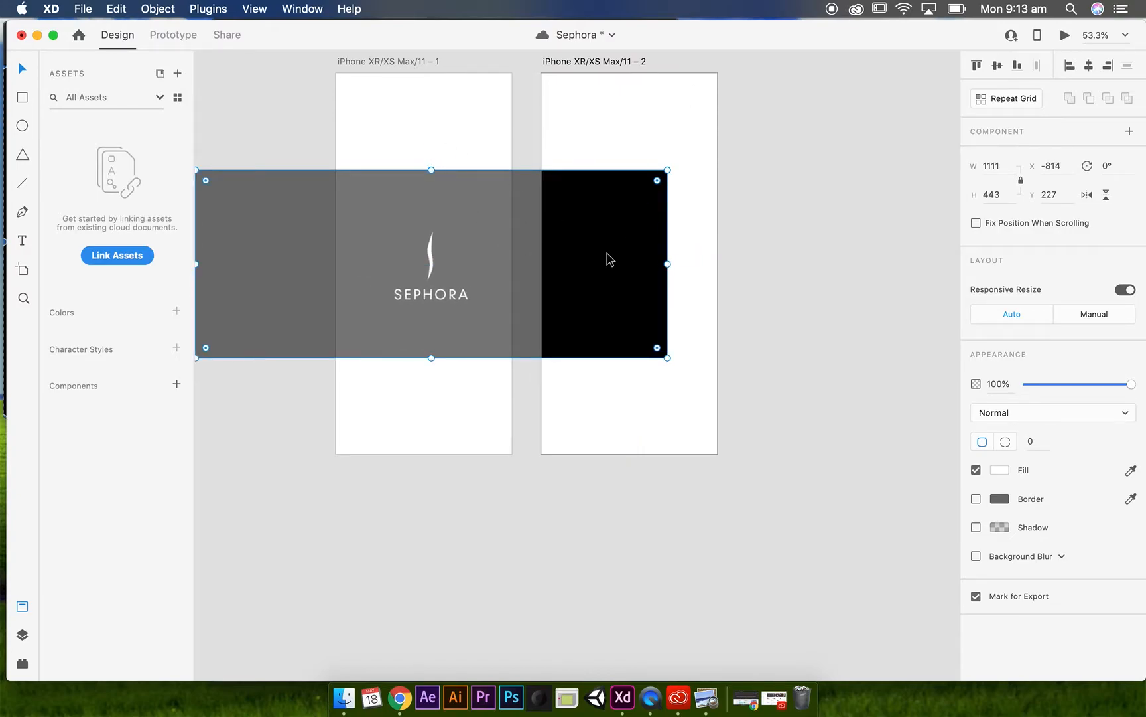
key(Delete)
Paste the copied logo image into the first artboard, centre it across the width, and accept the export notice.
click(437, 227)
key(super+v)
drag(409, 231, 586, 253)
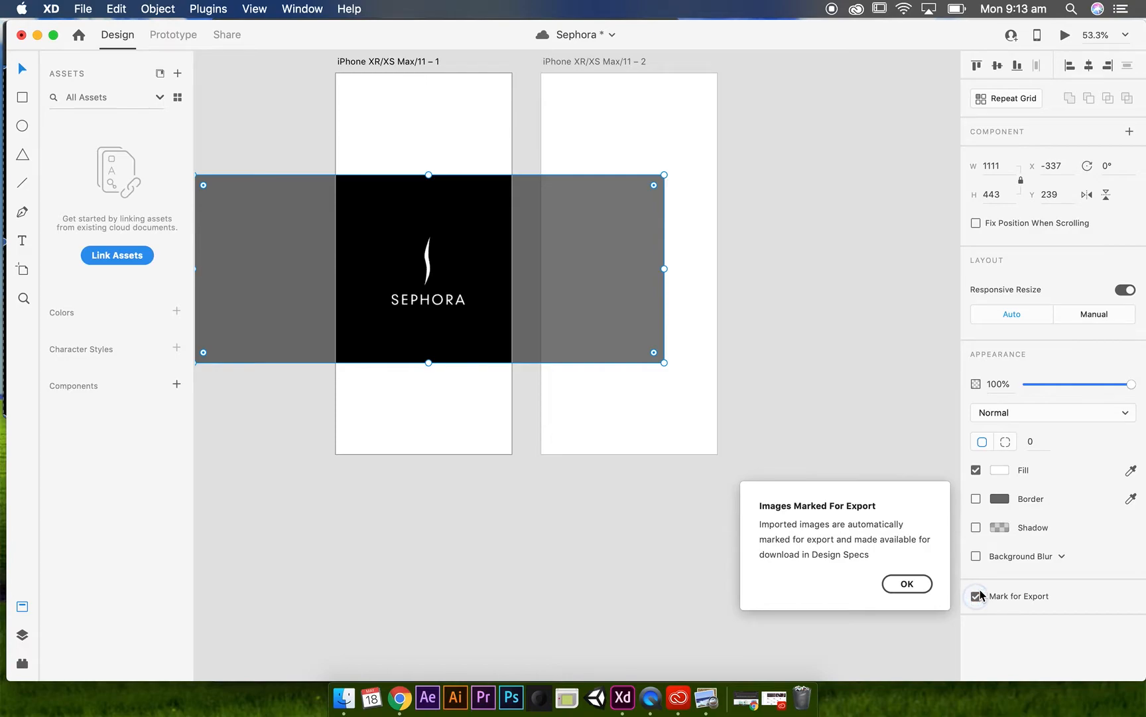
click(907, 585)
Enlarge the logo image to about 1272 × 507, centre it across the first artboard, and deselect it.
drag(666, 270, 729, 269)
click(666, 270)
drag(405, 268, 370, 248)
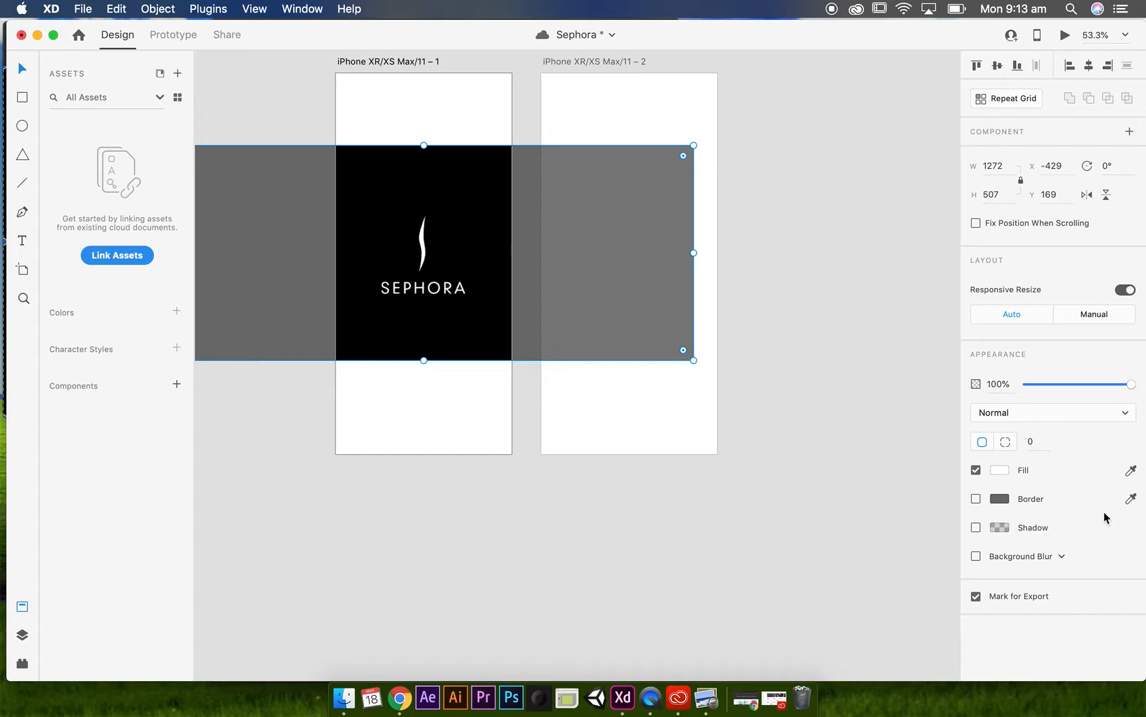
click(835, 342)
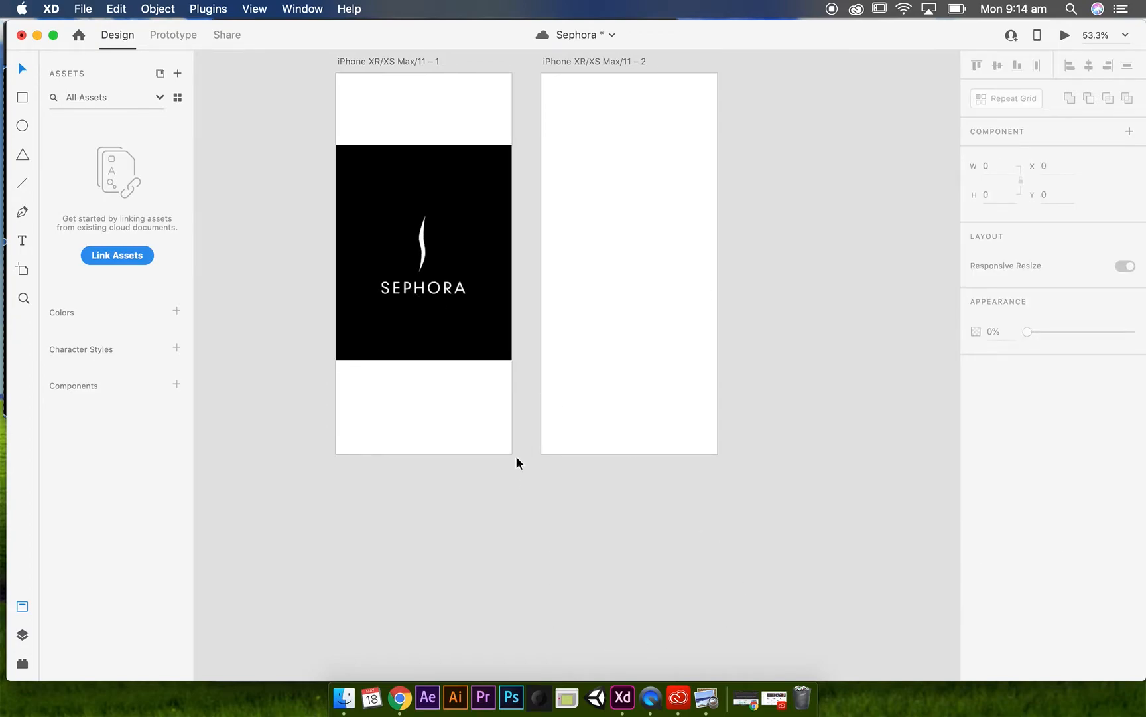
Scale the logo image down proportionally, centre it on the first artboard, and deselect it.
drag(427, 309, 429, 321)
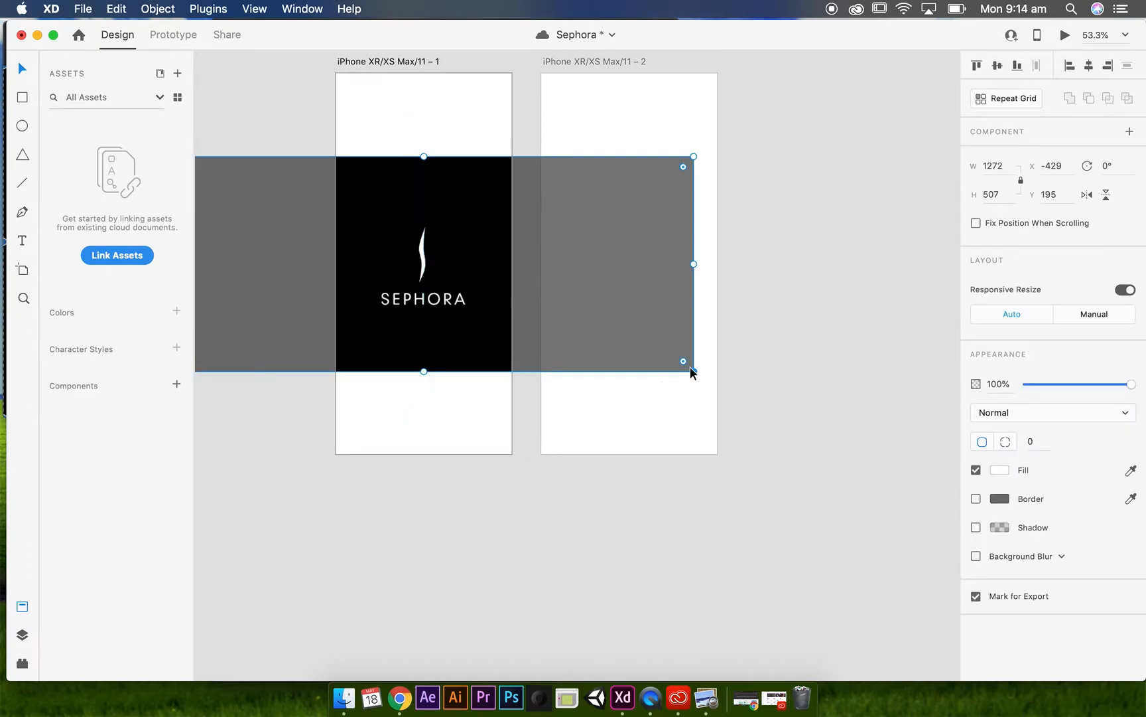
drag(694, 371, 556, 317)
drag(439, 277, 507, 299)
click(555, 538)
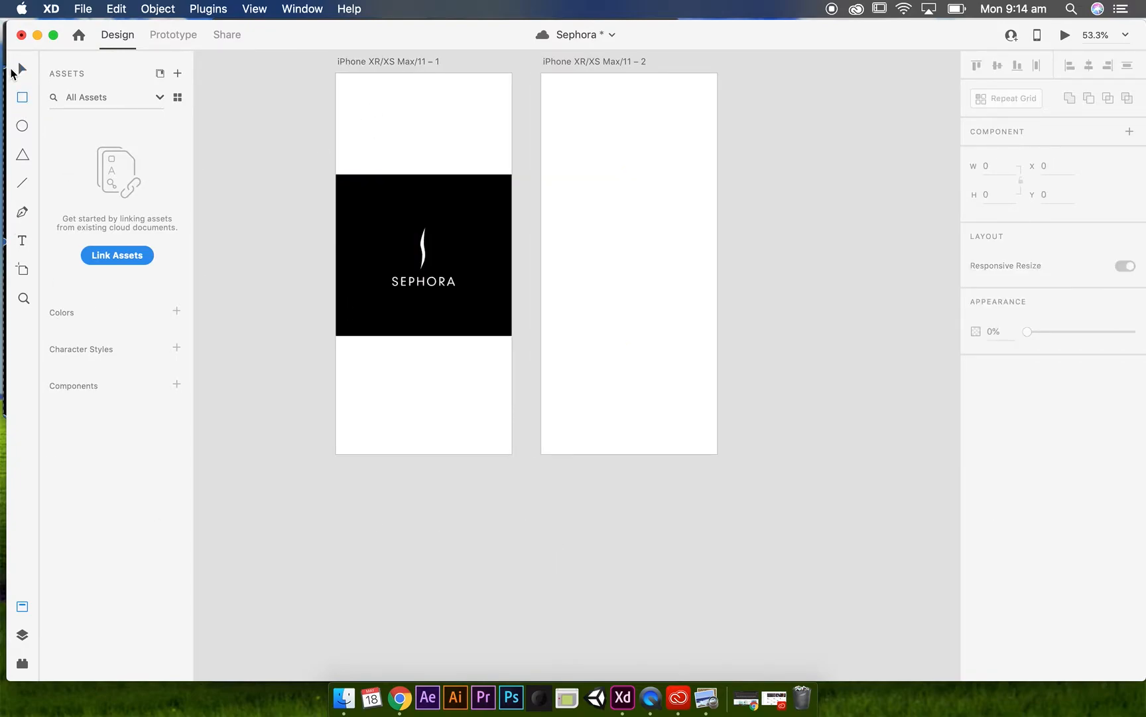
Fill the first artboard's background with black #000000 to match the logo image.
click(387, 61)
click(999, 437)
drag(911, 424, 975, 502)
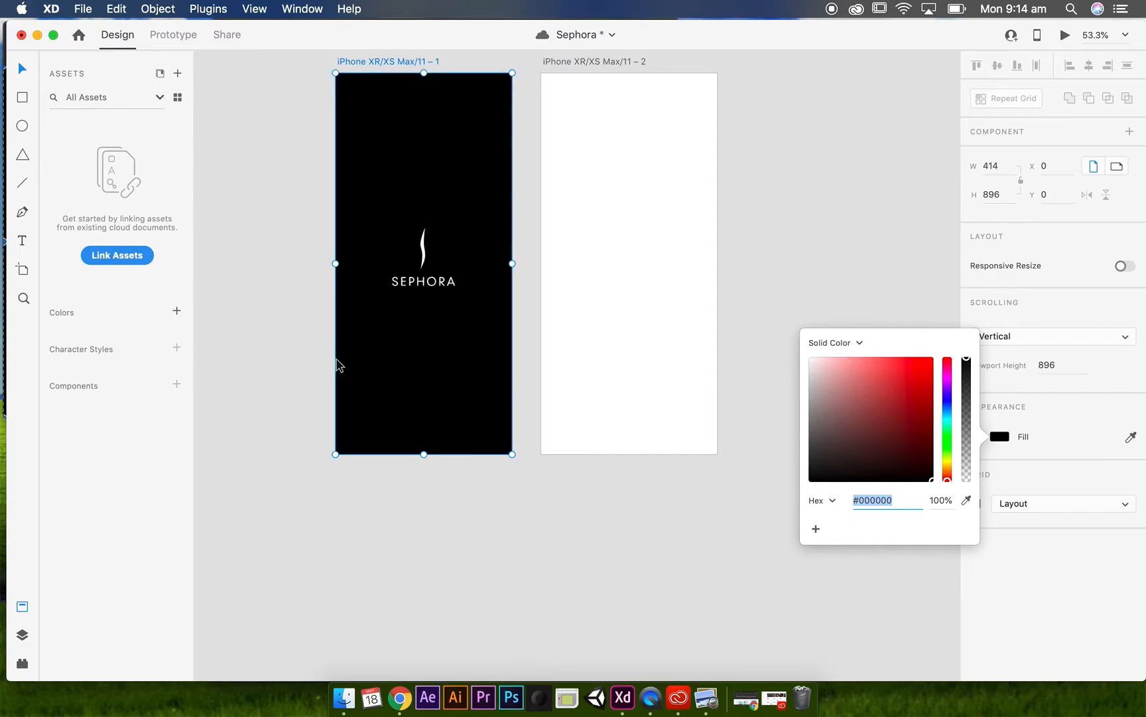
click(1088, 422)
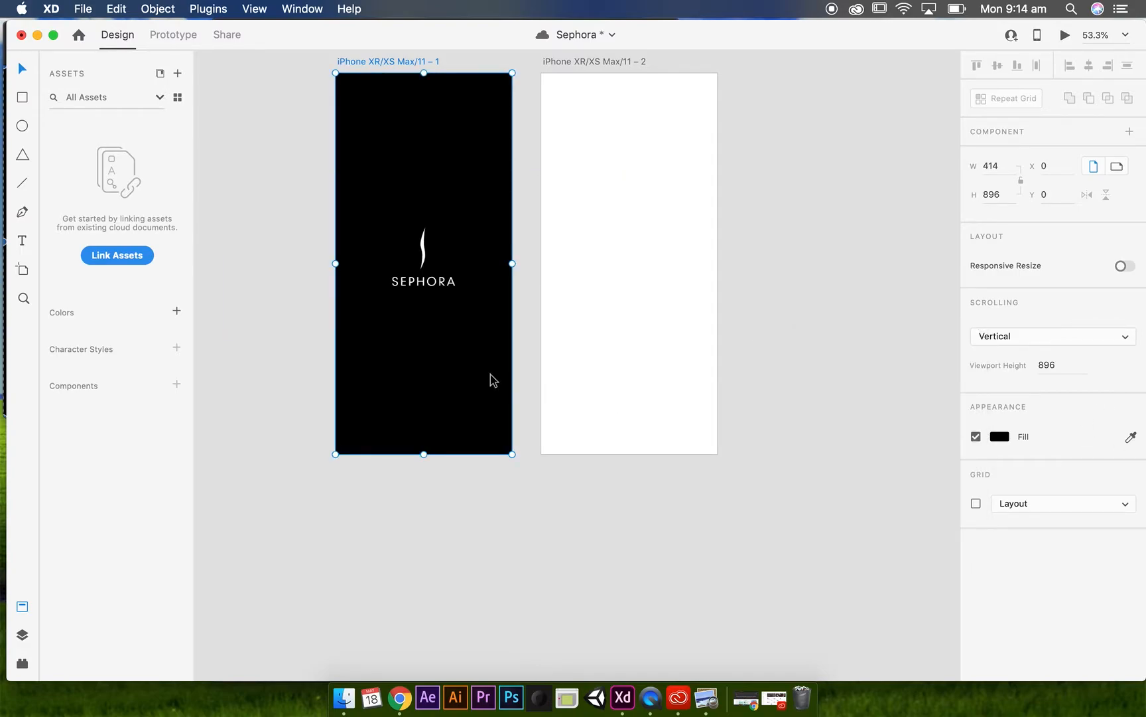
Switch to prototyping and link the first artboard, the splash screen, to the second artboard.
click(276, 220)
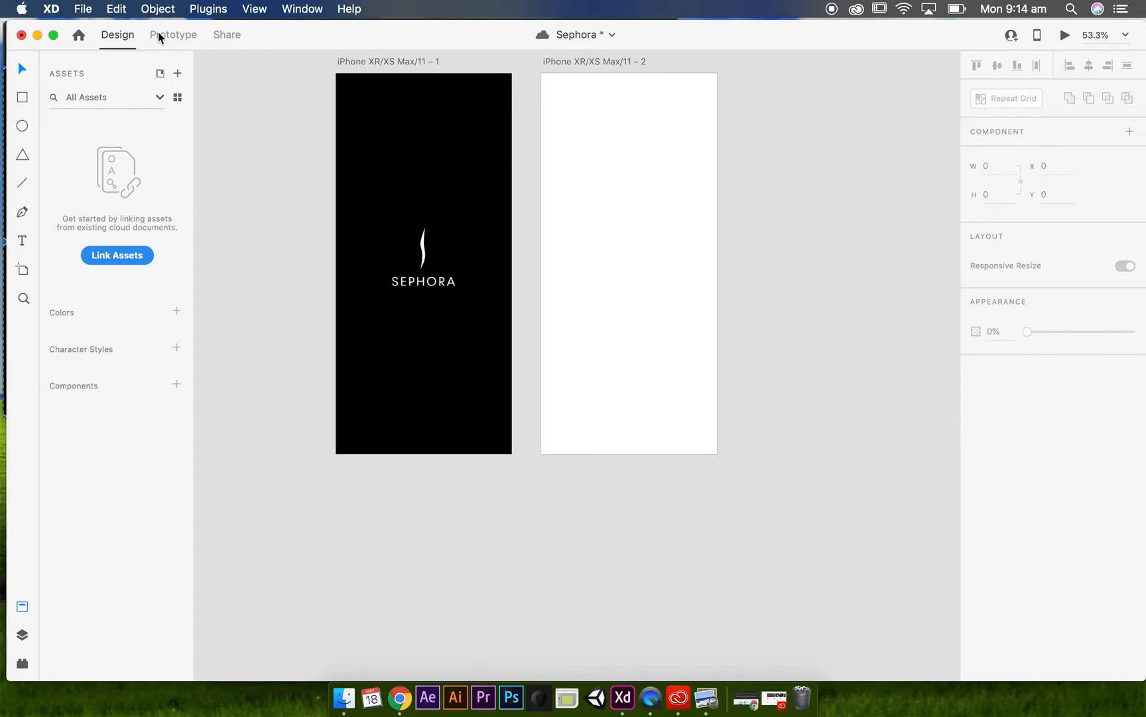
click(179, 35)
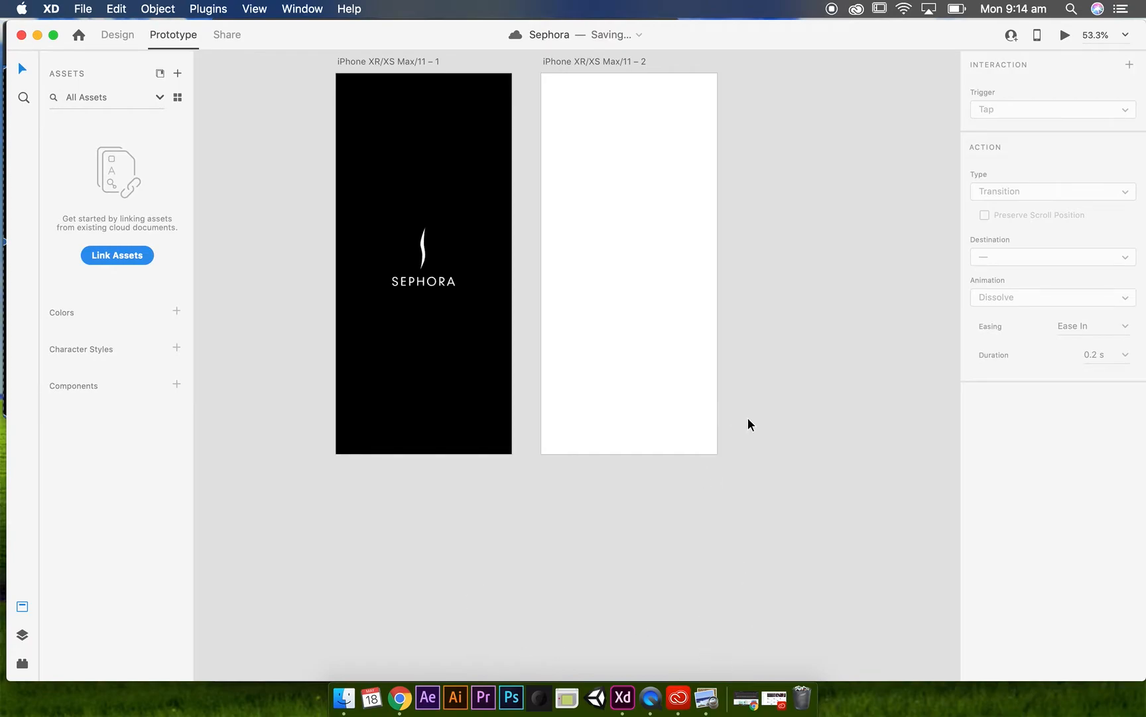
click(396, 62)
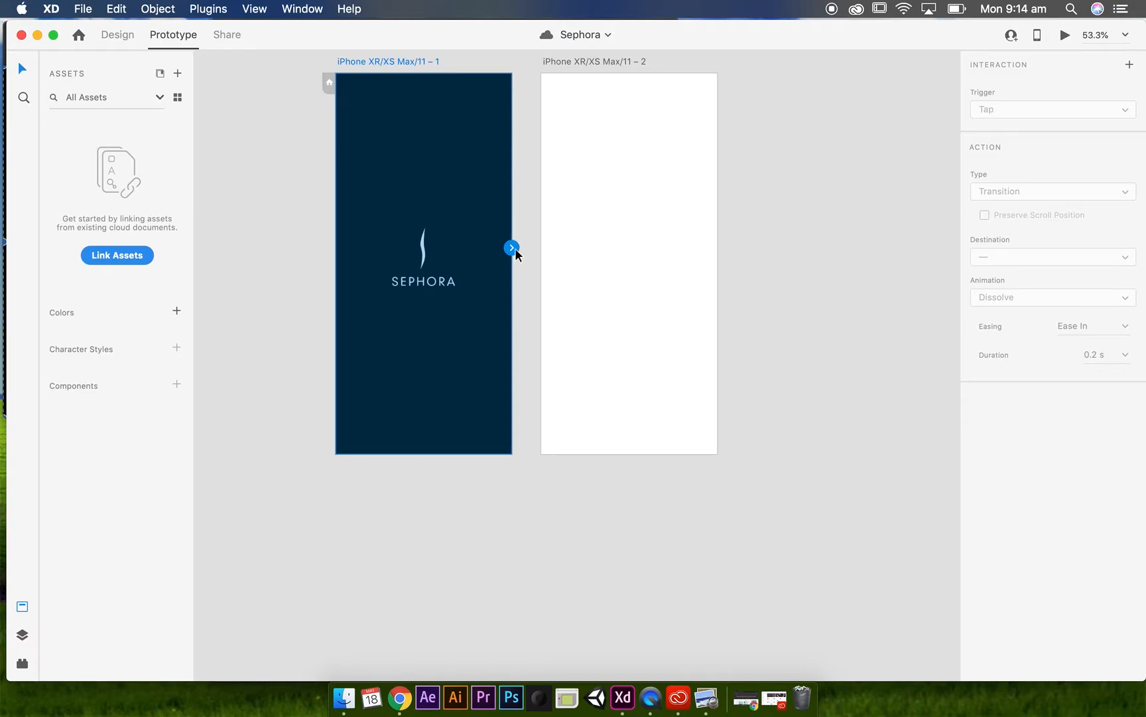
drag(511, 248, 611, 290)
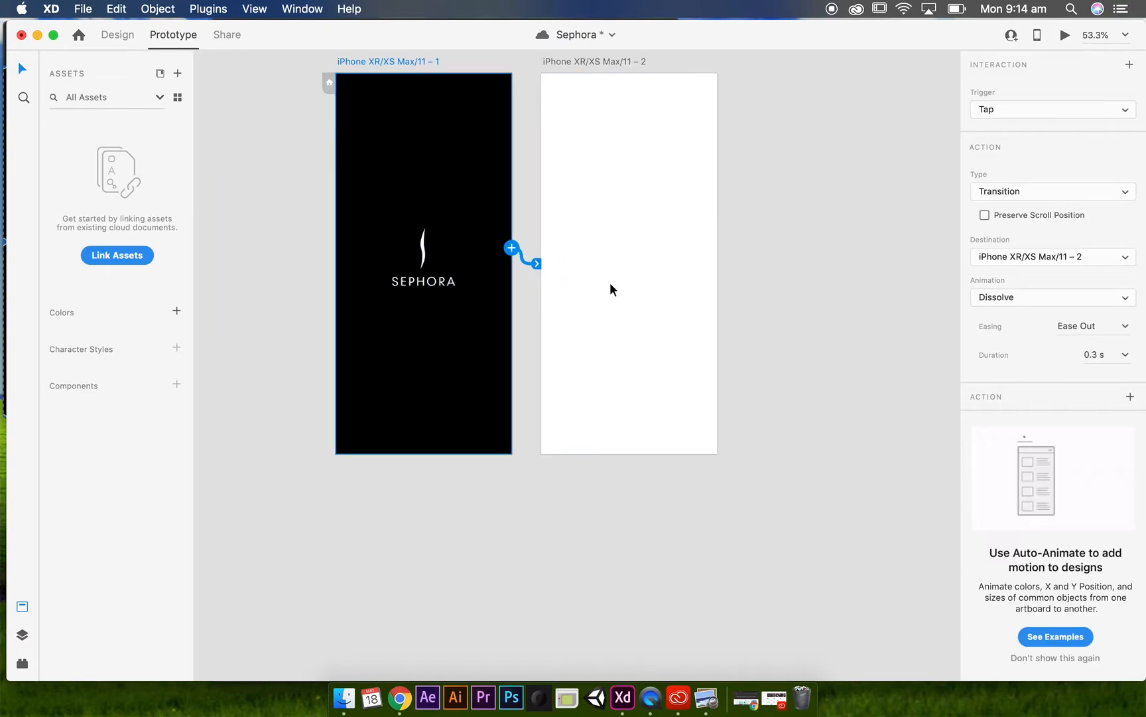
Preview the prototype, test the tap transition from the splash screen, and close the preview.
click(1065, 34)
click(542, 367)
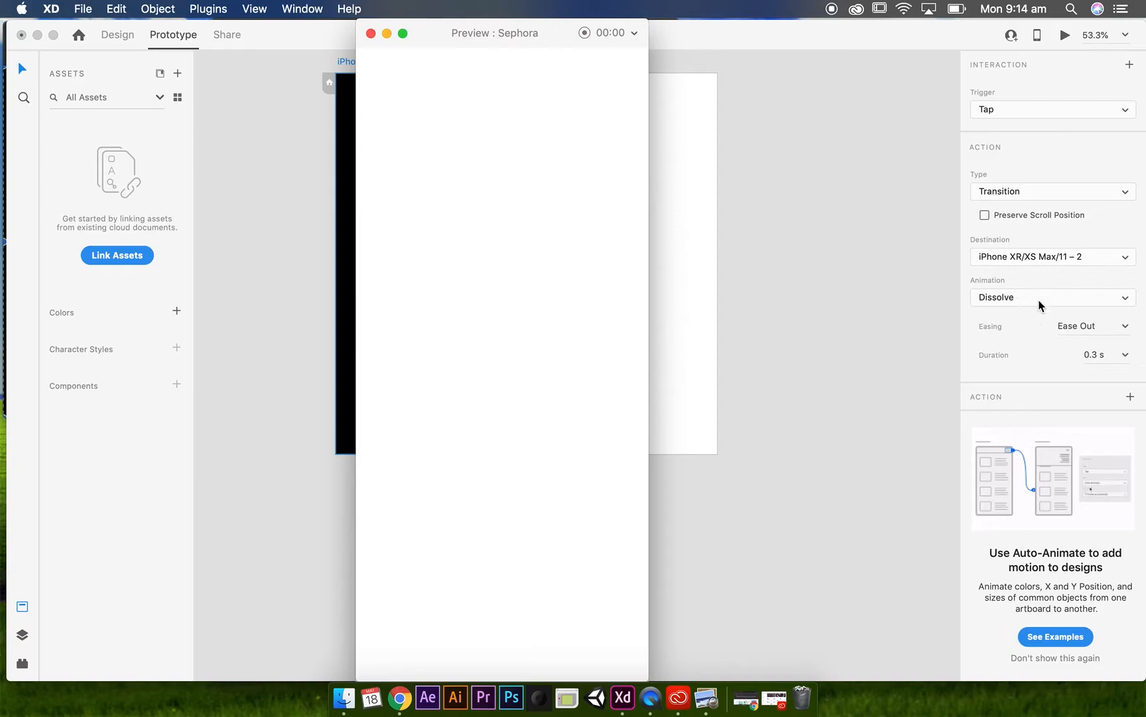
click(370, 33)
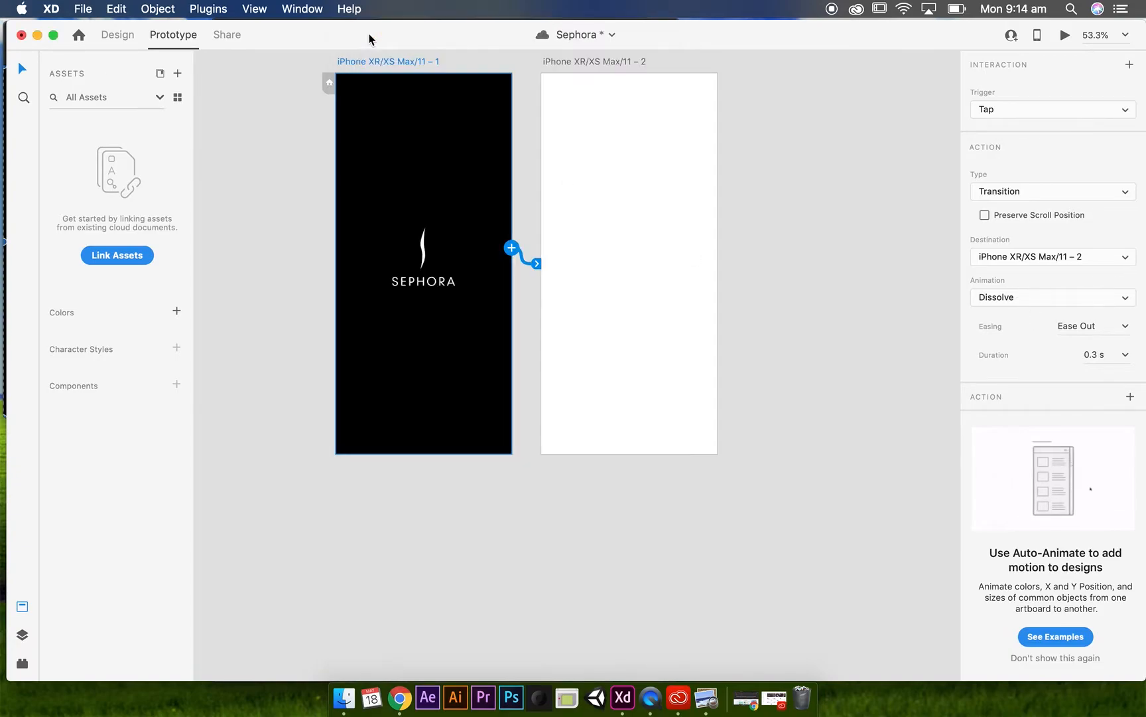
Set the splash screen transition's animation to Slide Left, test it in the preview, and close the preview.
click(1052, 297)
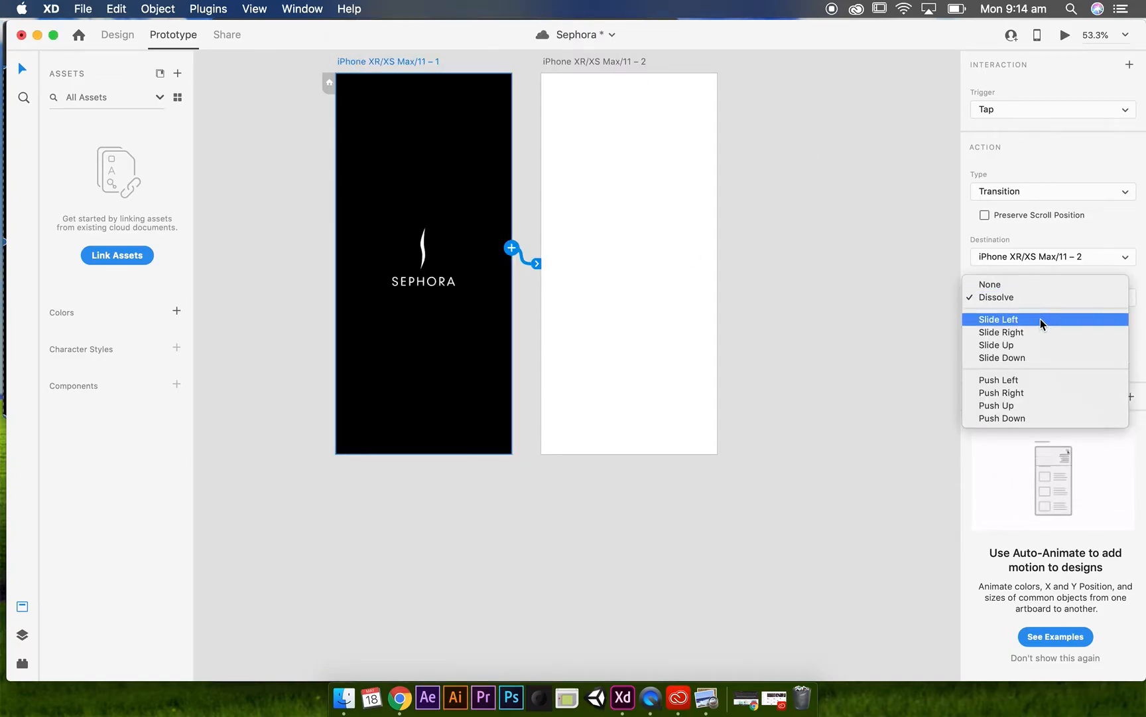
click(1040, 321)
click(1064, 34)
click(533, 337)
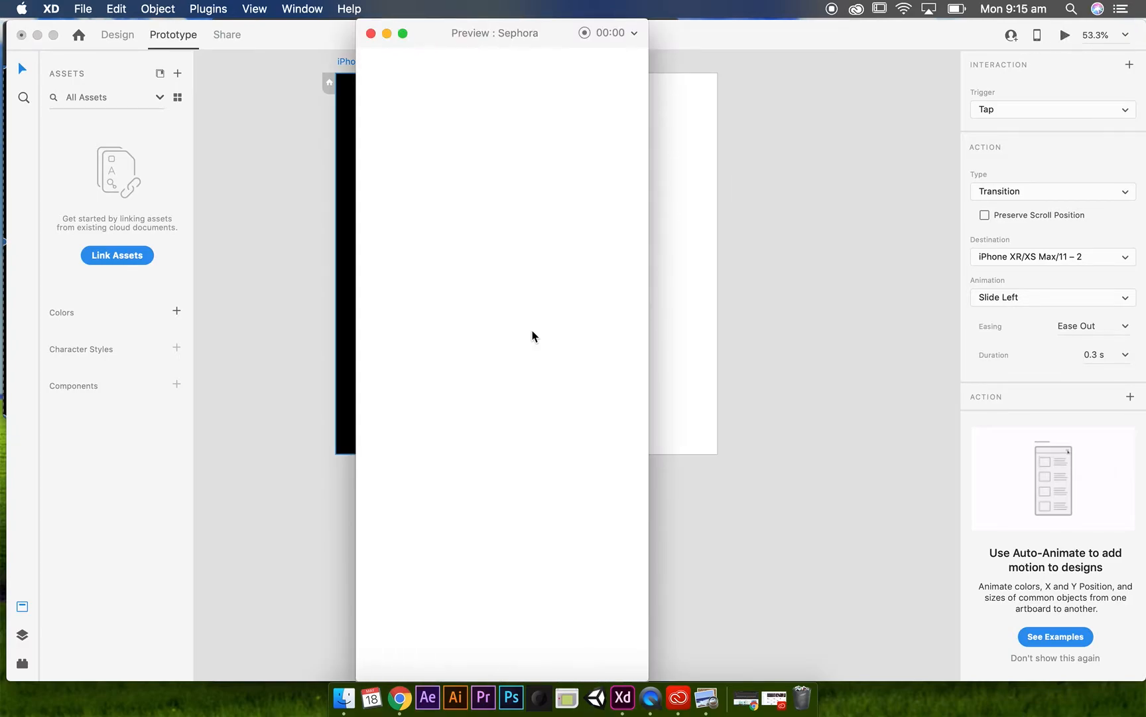
click(370, 33)
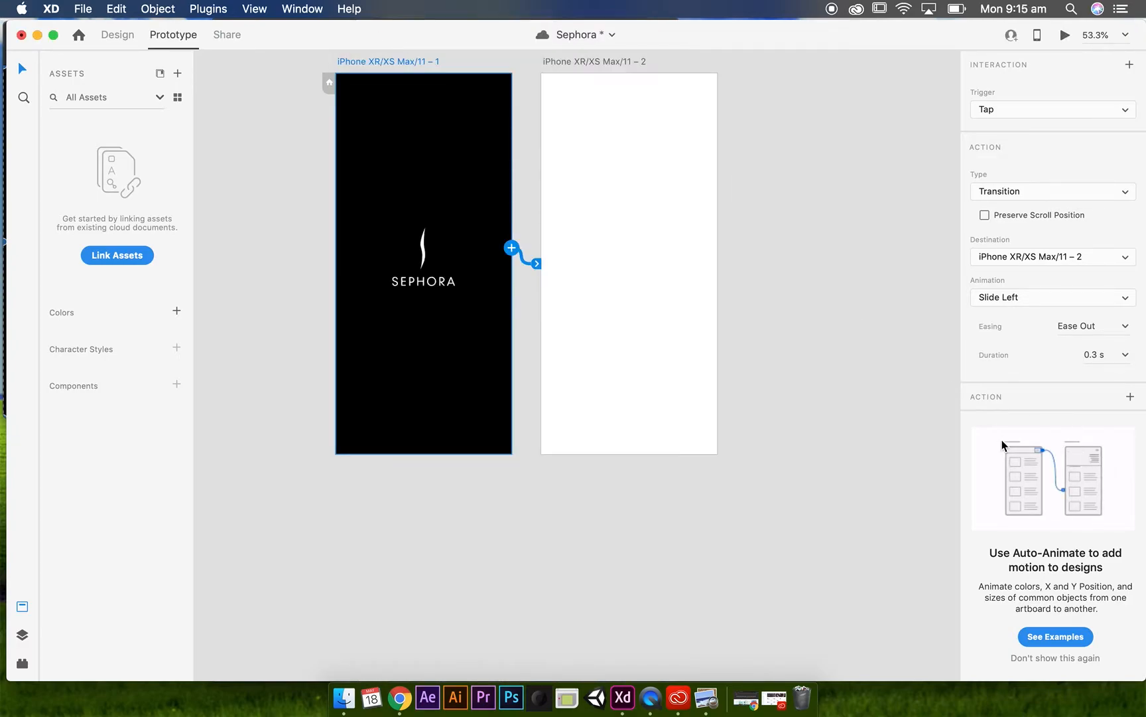
Set the splash screen transition's duration to 1 s, test it in the preview, and close the preview.
click(1102, 352)
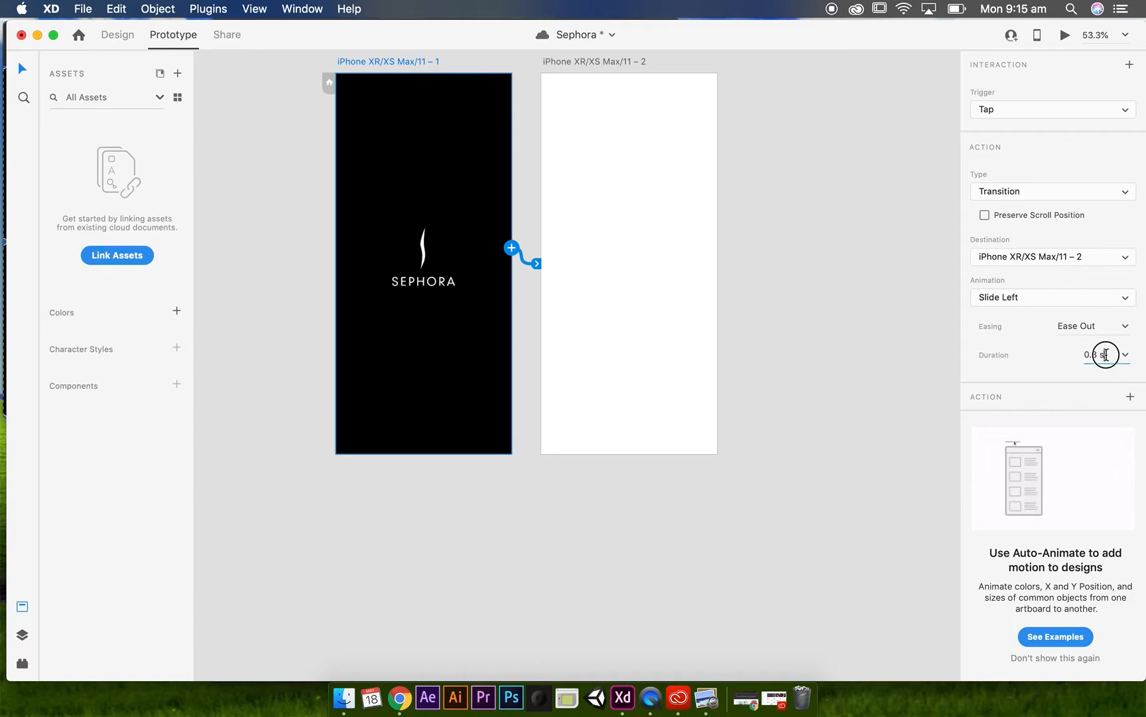
click(1128, 353)
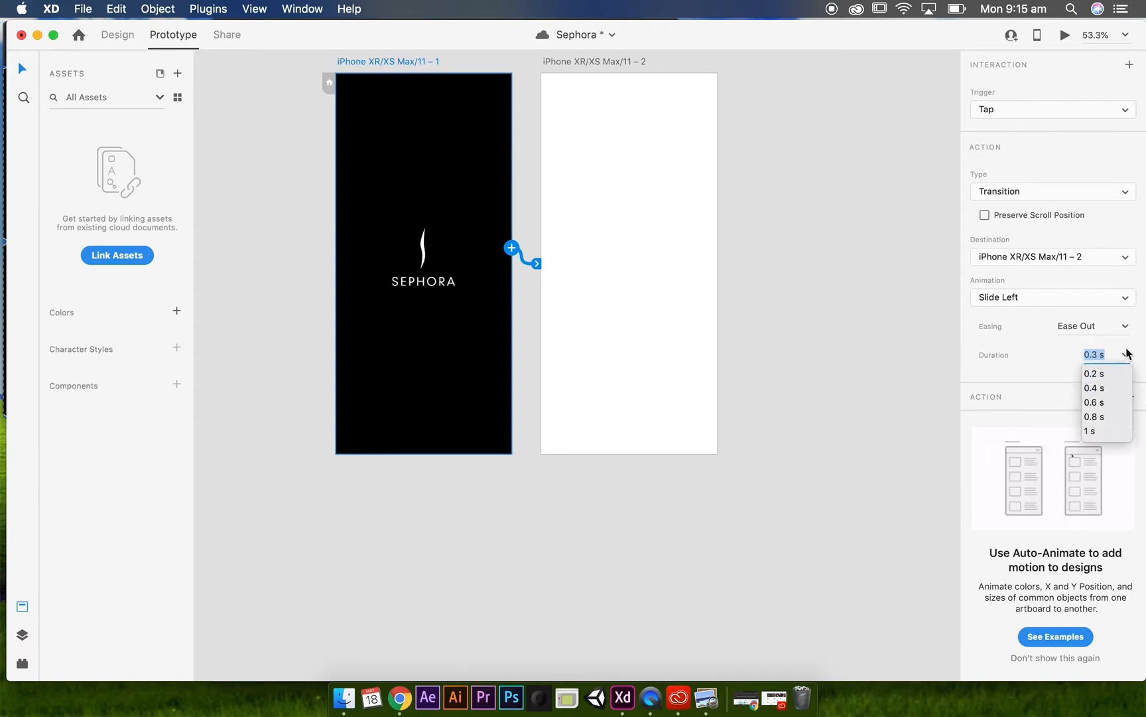
click(1102, 432)
click(1065, 36)
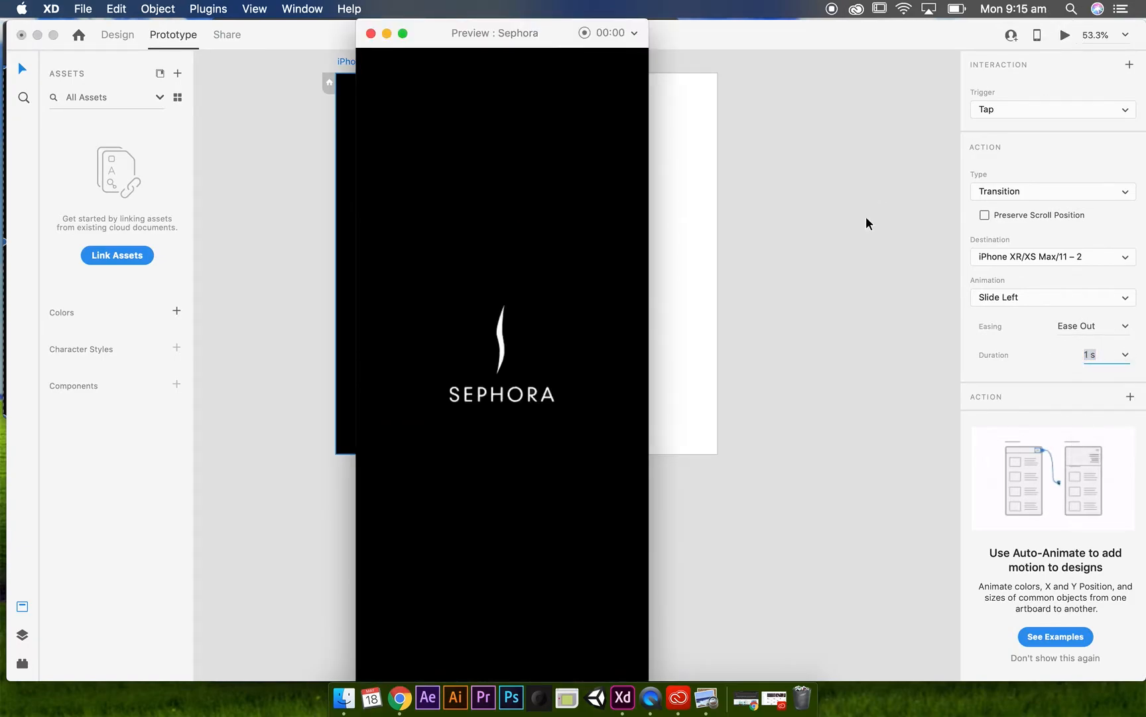
click(547, 359)
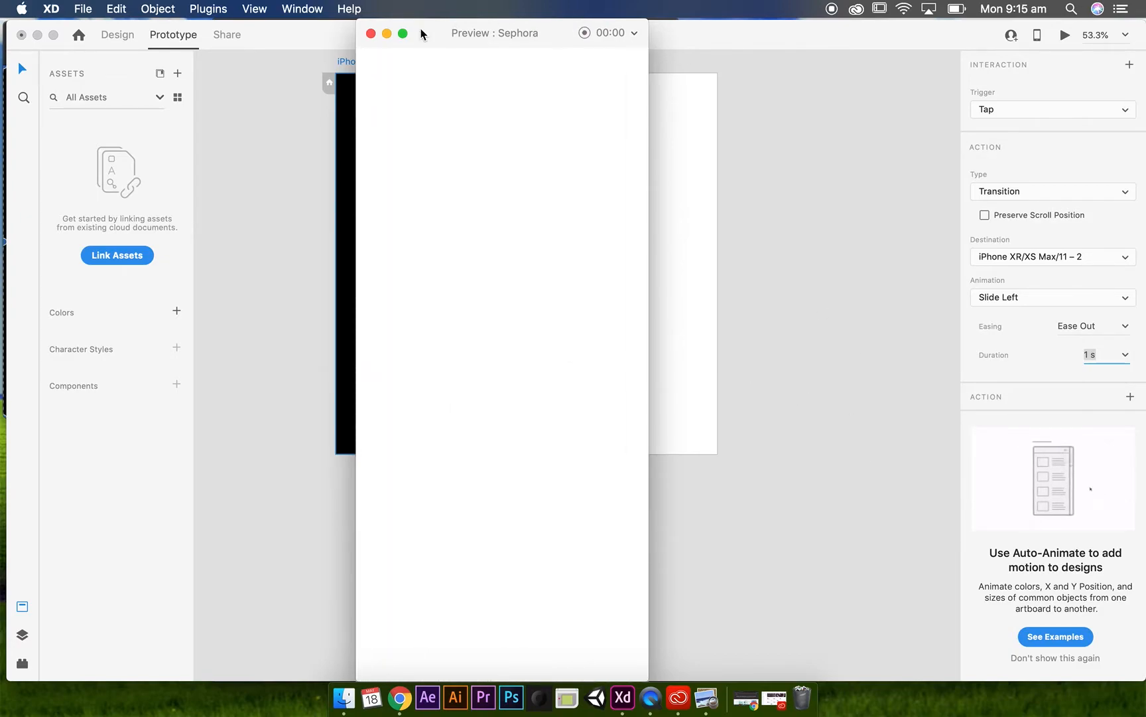
click(372, 35)
Change the splash screen transition's trigger to Time with a 0.6 s delay and preview the prototype.
click(1105, 113)
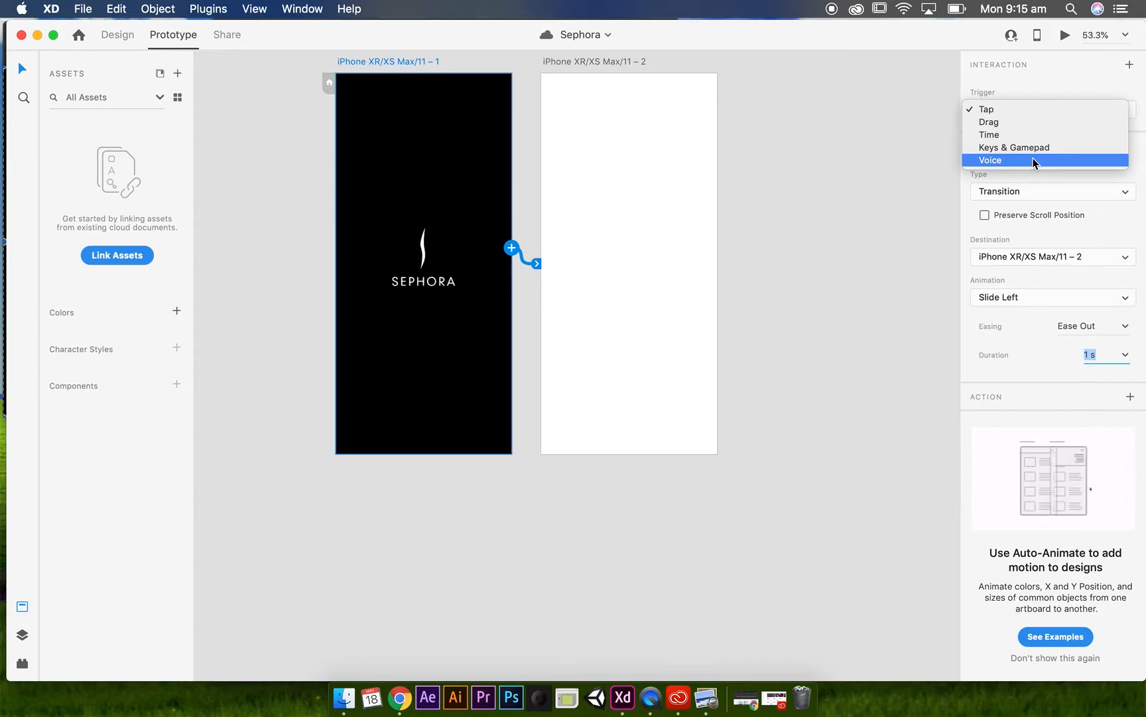
click(1003, 135)
click(1121, 133)
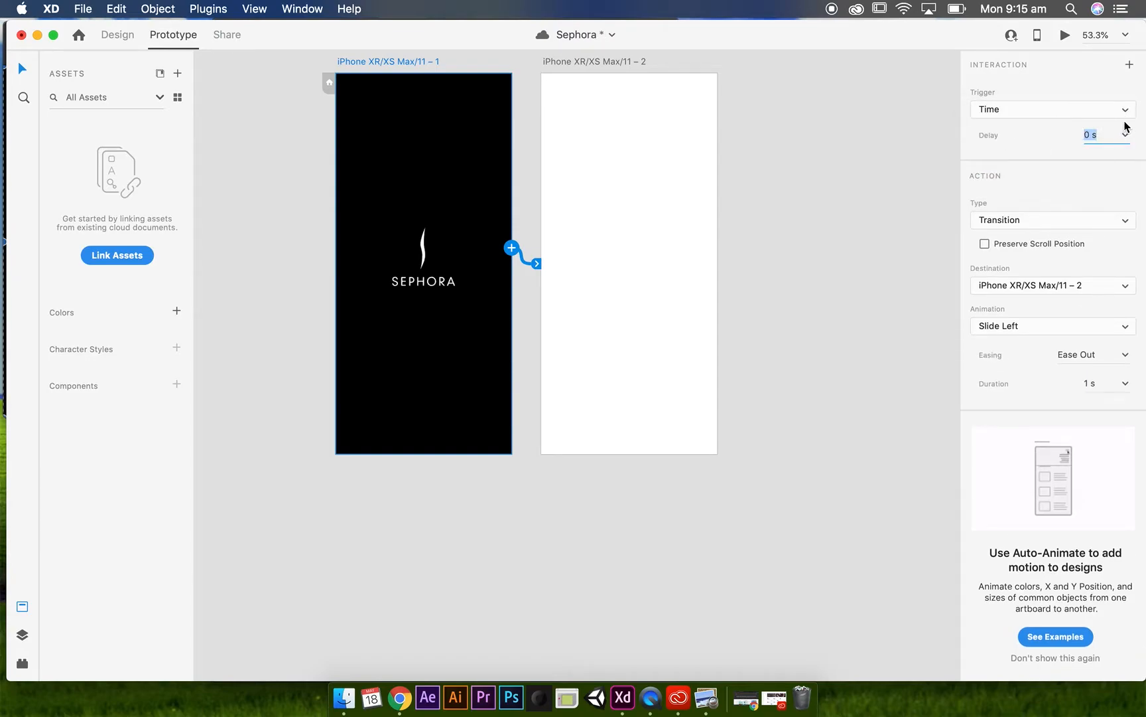
click(1125, 134)
click(1105, 182)
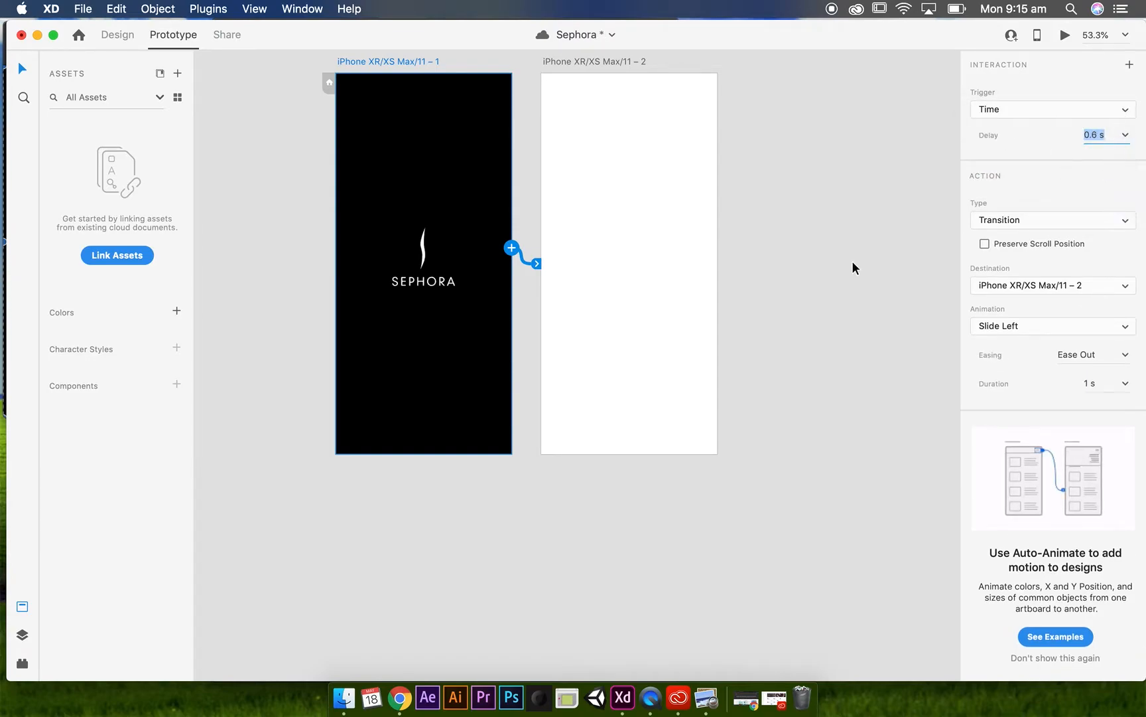
click(901, 142)
click(511, 169)
click(1064, 34)
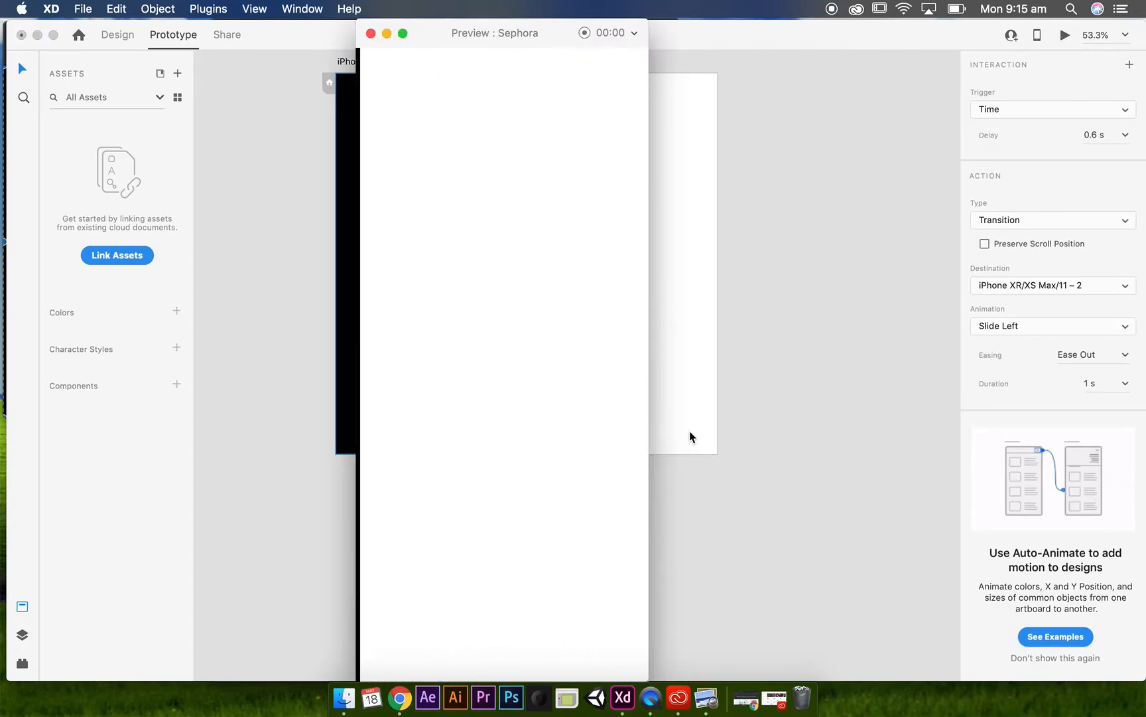
Set the time trigger's delay to 1 s, play the prototype preview, and close it.
click(1095, 135)
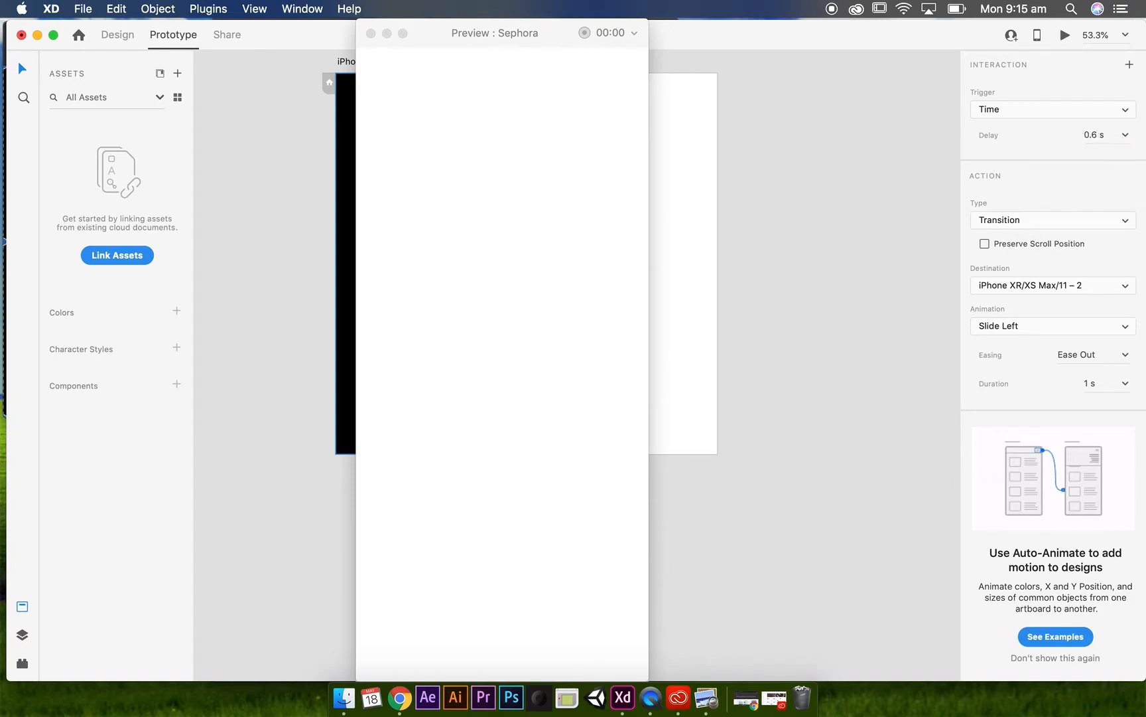
click(1124, 136)
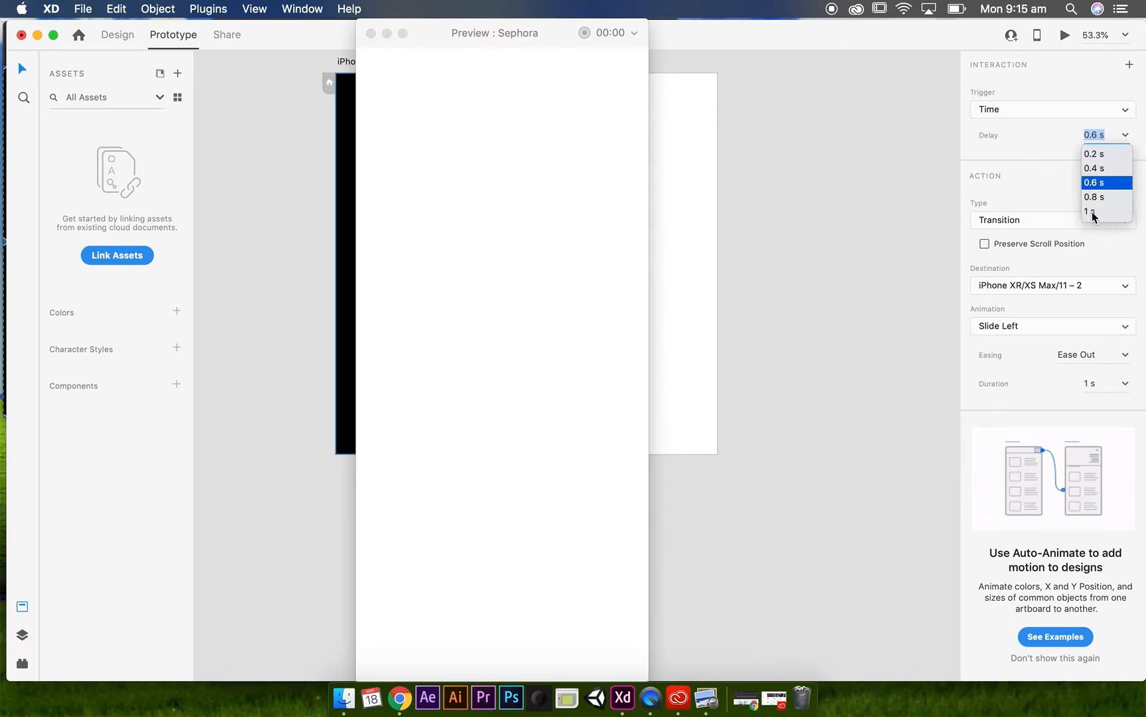
click(1092, 211)
click(1066, 36)
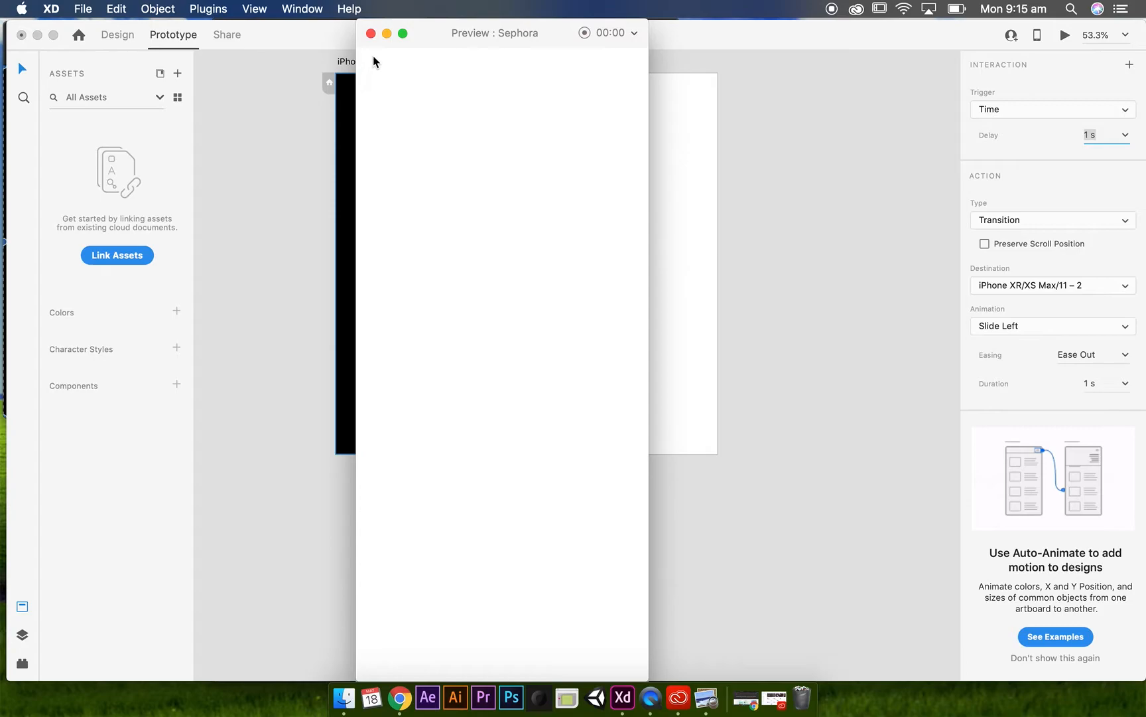
click(371, 34)
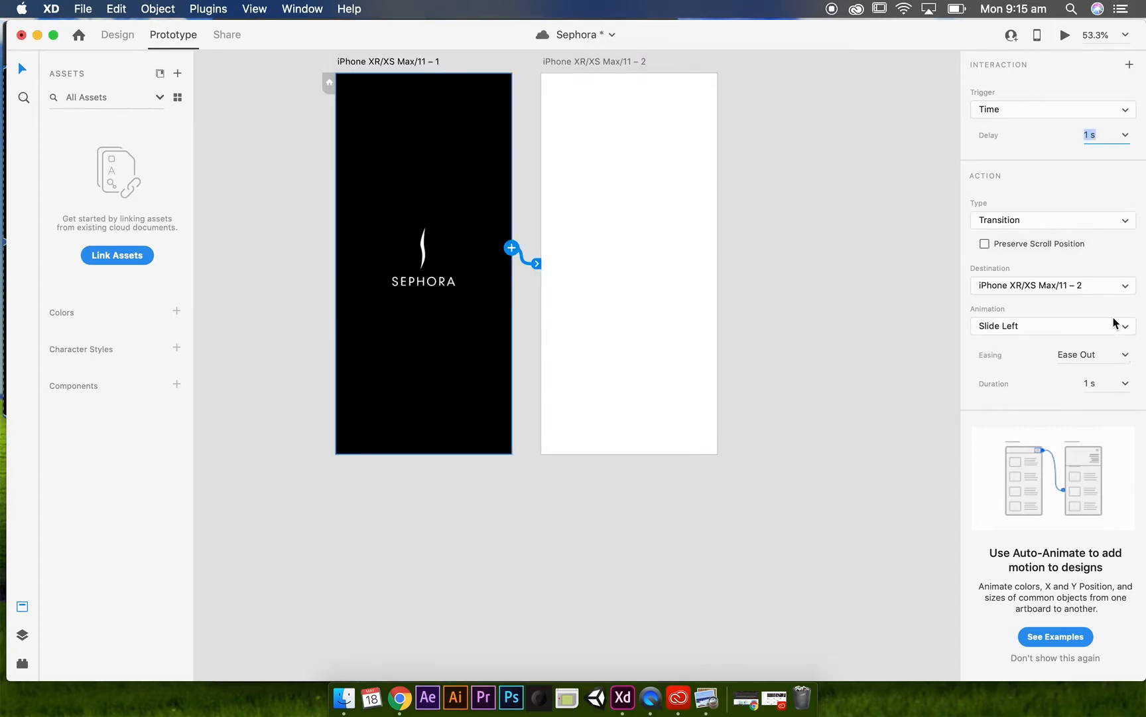
Set the splash screen transition's animation to Dissolve, play the prototype preview, and close it.
click(446, 336)
click(401, 390)
click(1128, 216)
click(1079, 220)
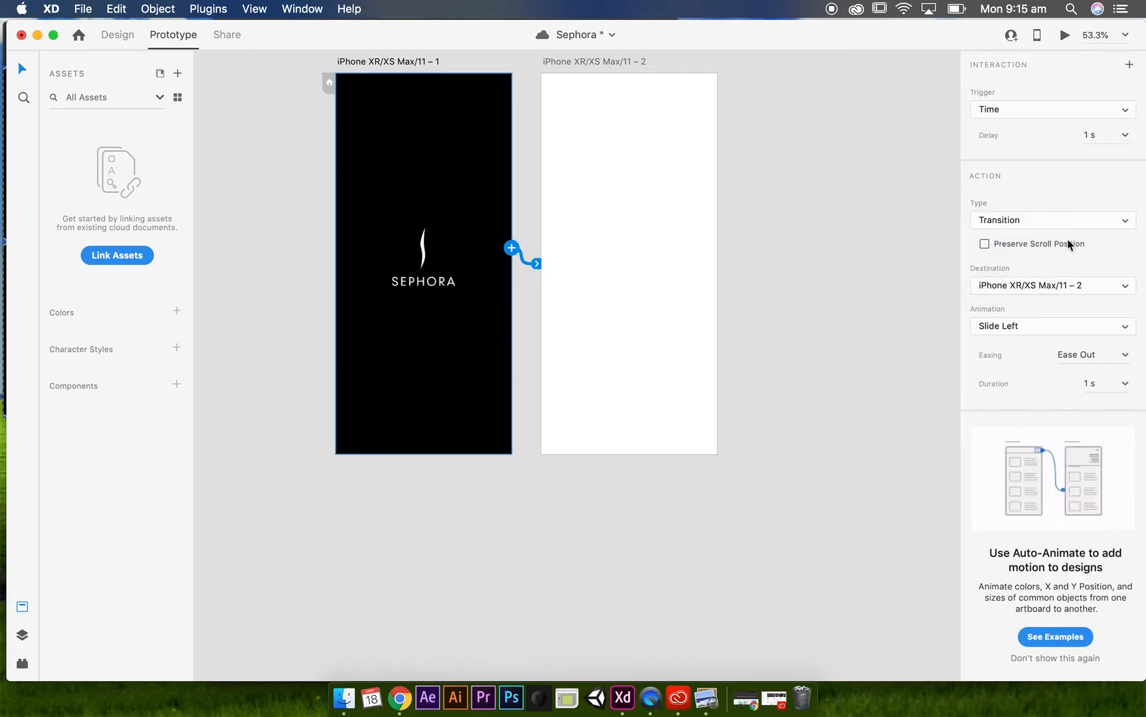
click(1068, 332)
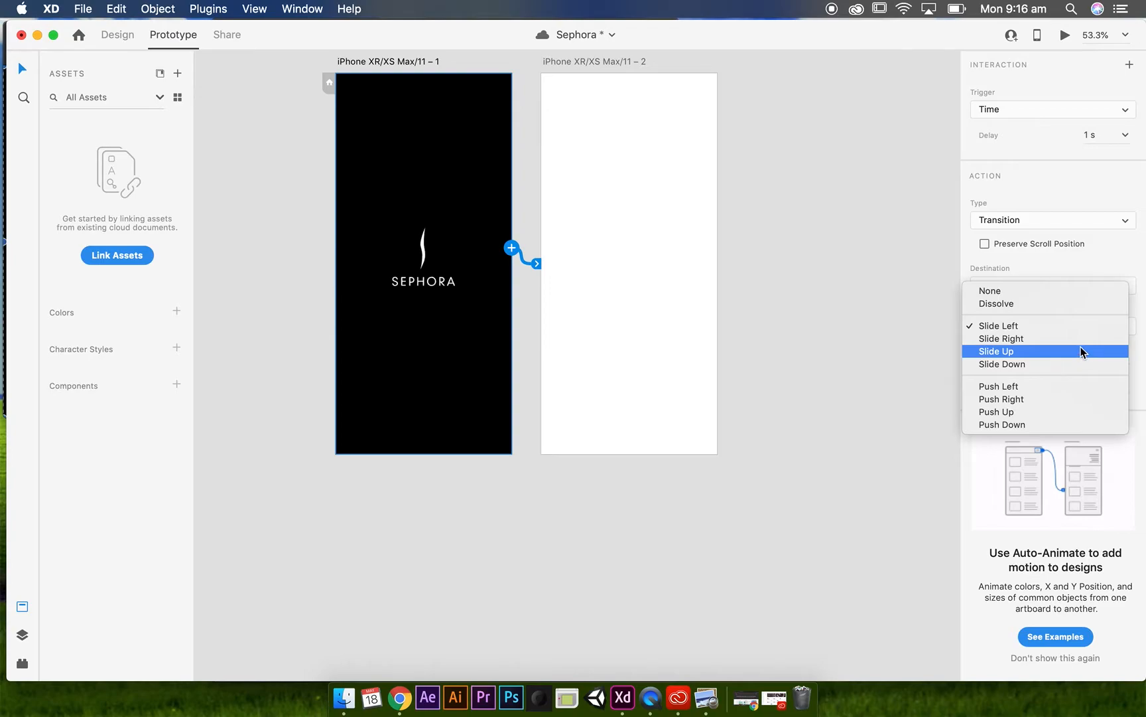
click(1024, 302)
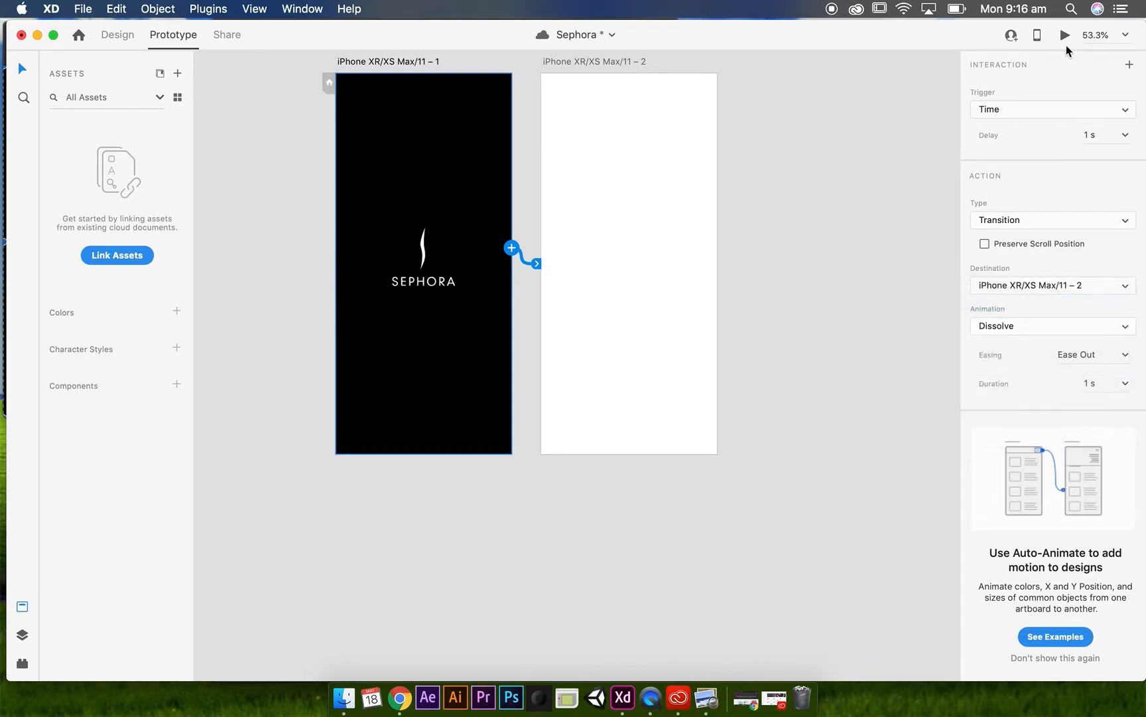
click(1065, 35)
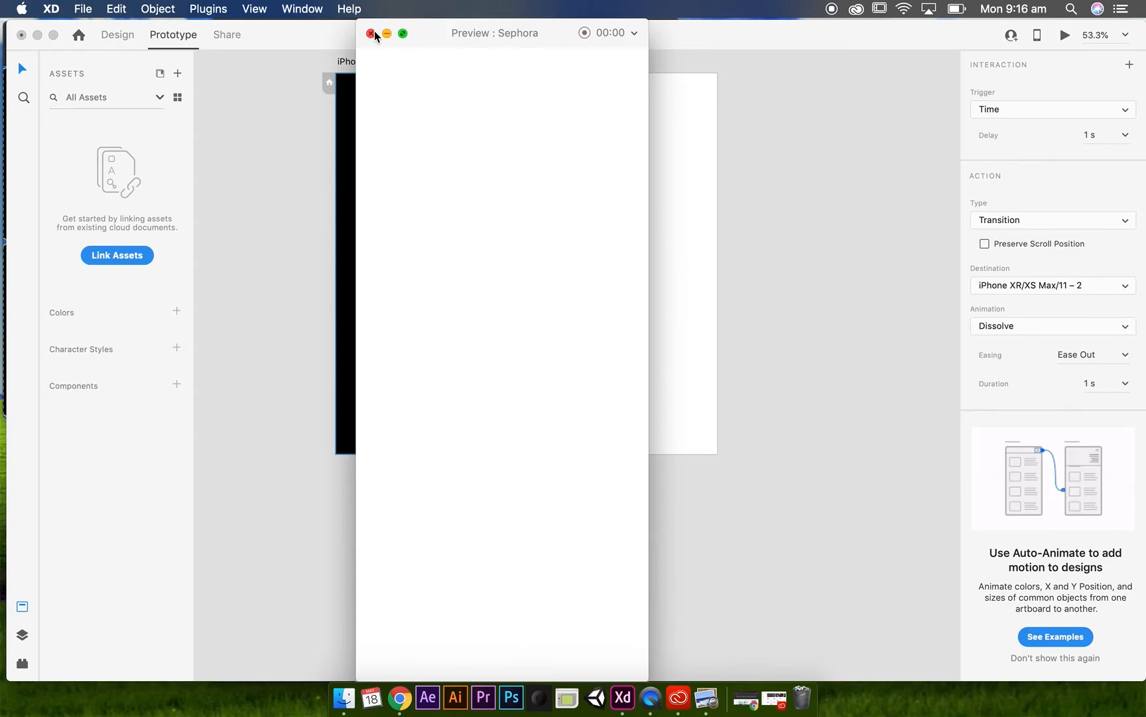
click(370, 34)
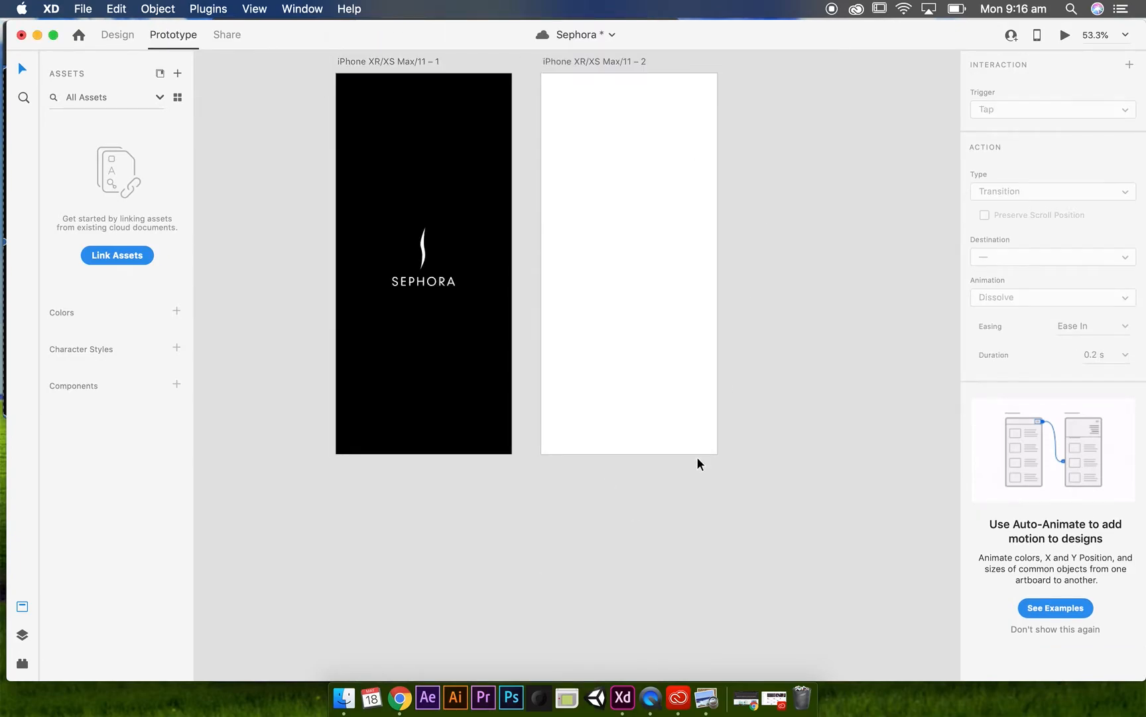
Switch to Chrome, open the Free UI Kits page on the XD Guru site, and browse the kits on offer.
click(344, 698)
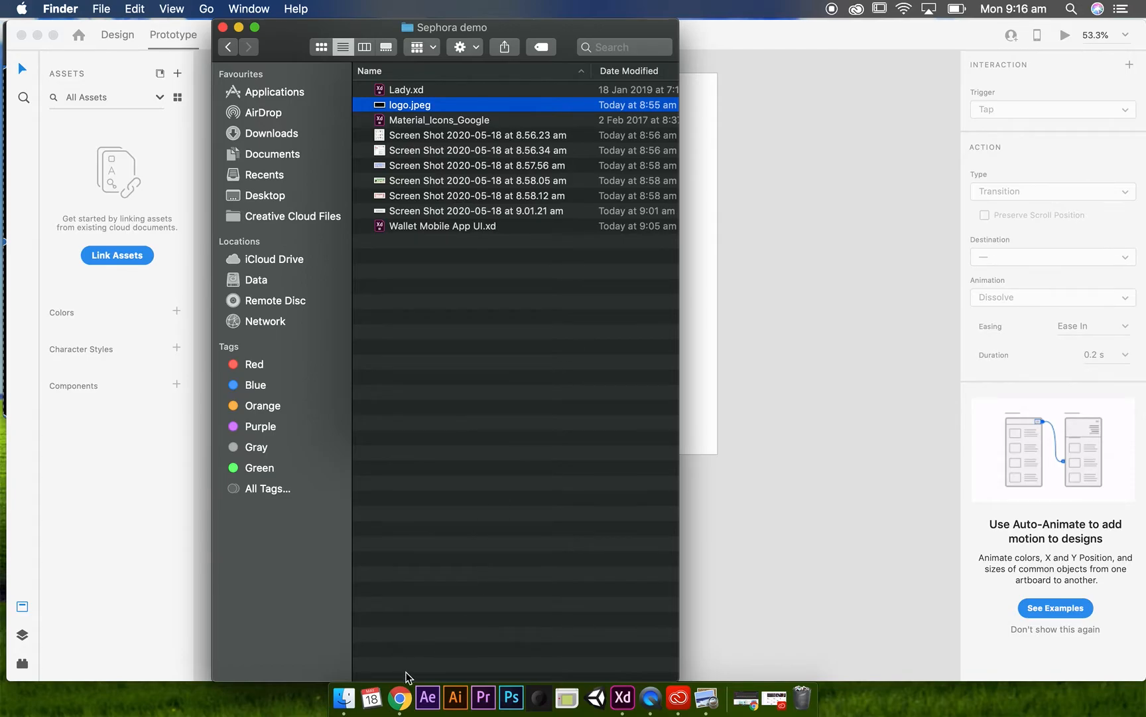
click(400, 695)
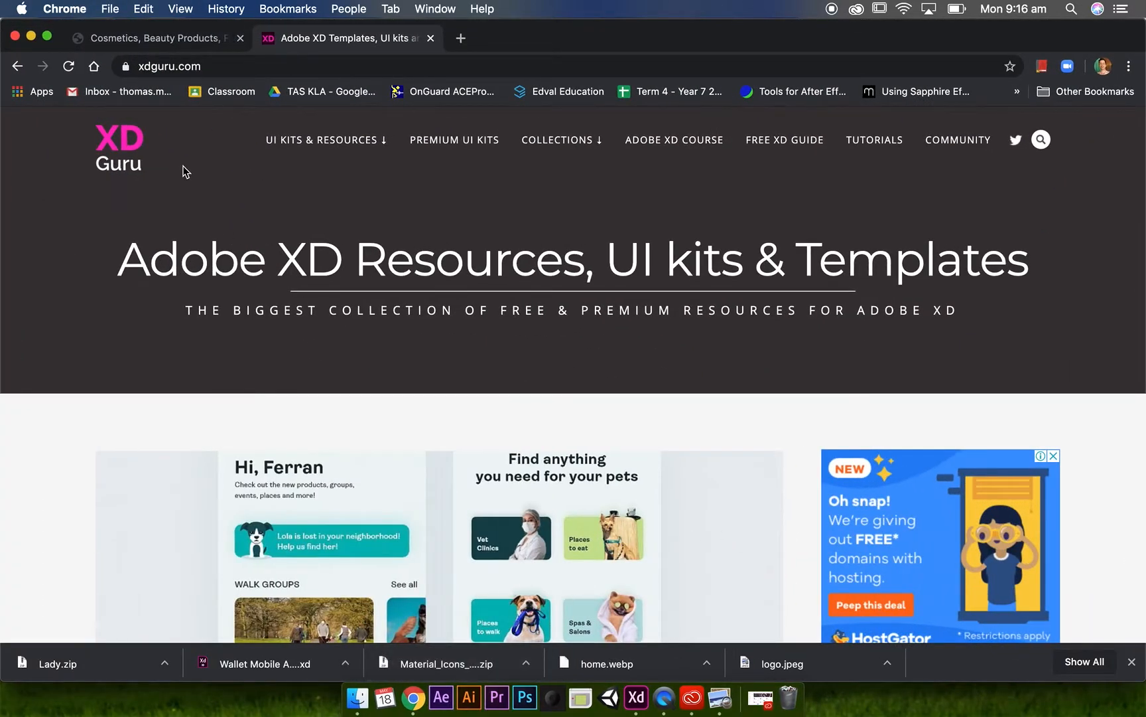
scroll(48, 197, down, 5)
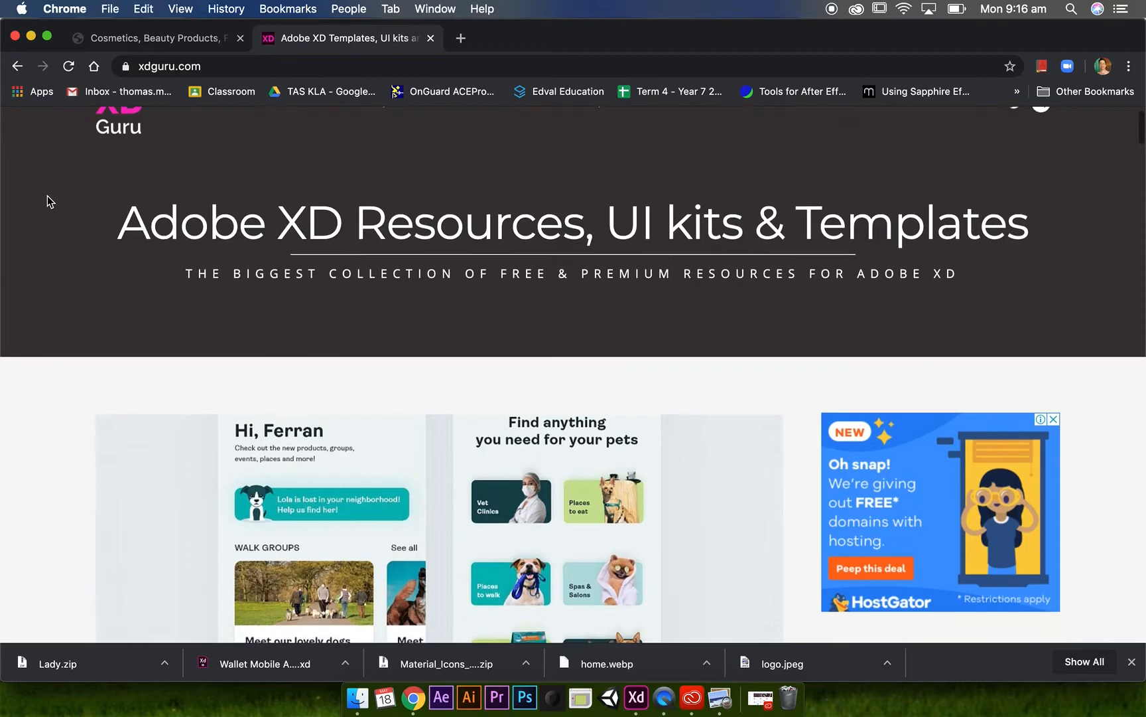
scroll(48, 195, down, 5)
scroll(47, 195, up, 10)
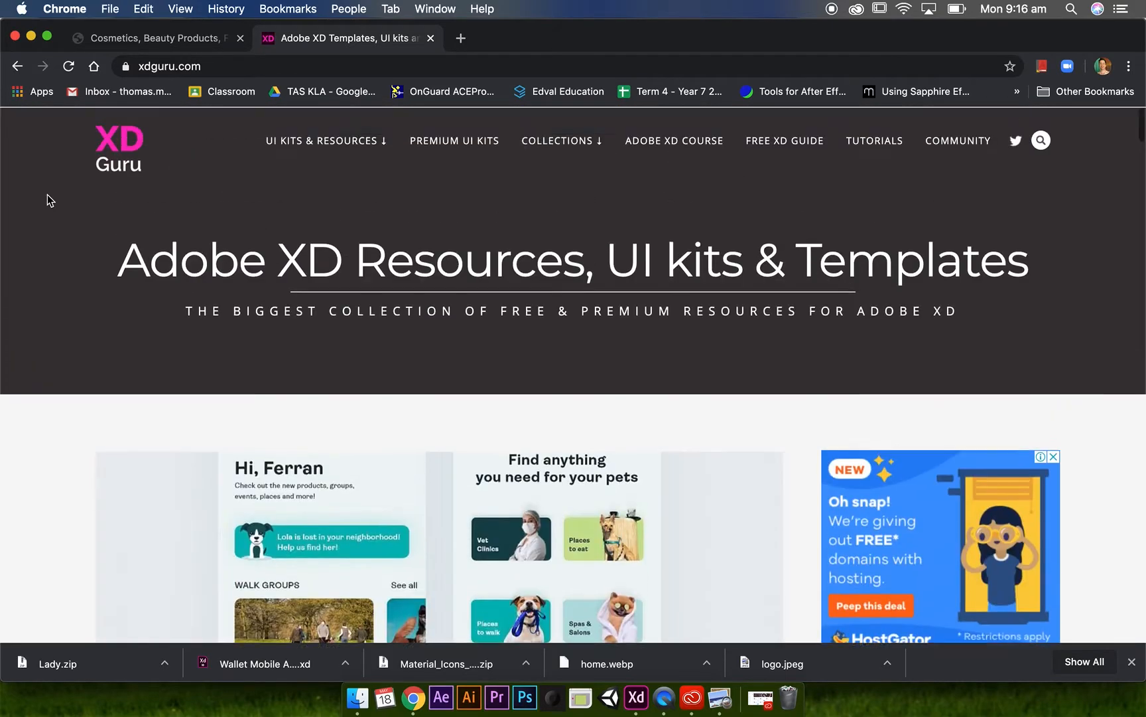
scroll(1088, 214, down, 5)
scroll(1088, 215, up, 5)
mouse_move(353, 148)
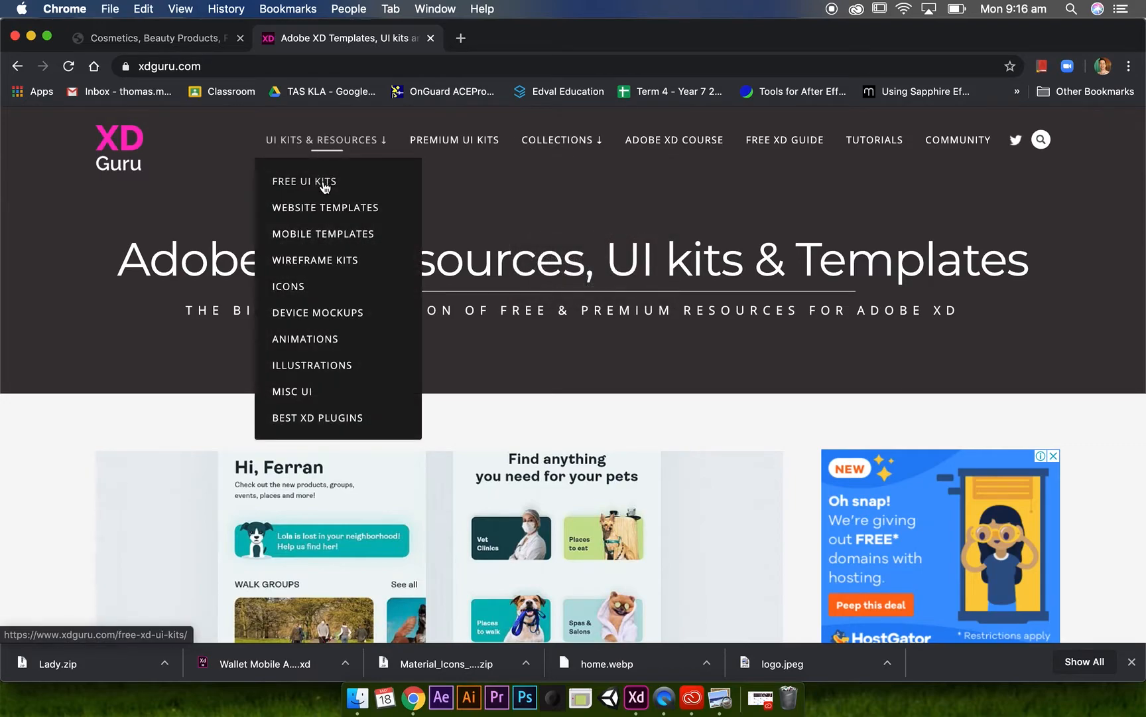
click(329, 183)
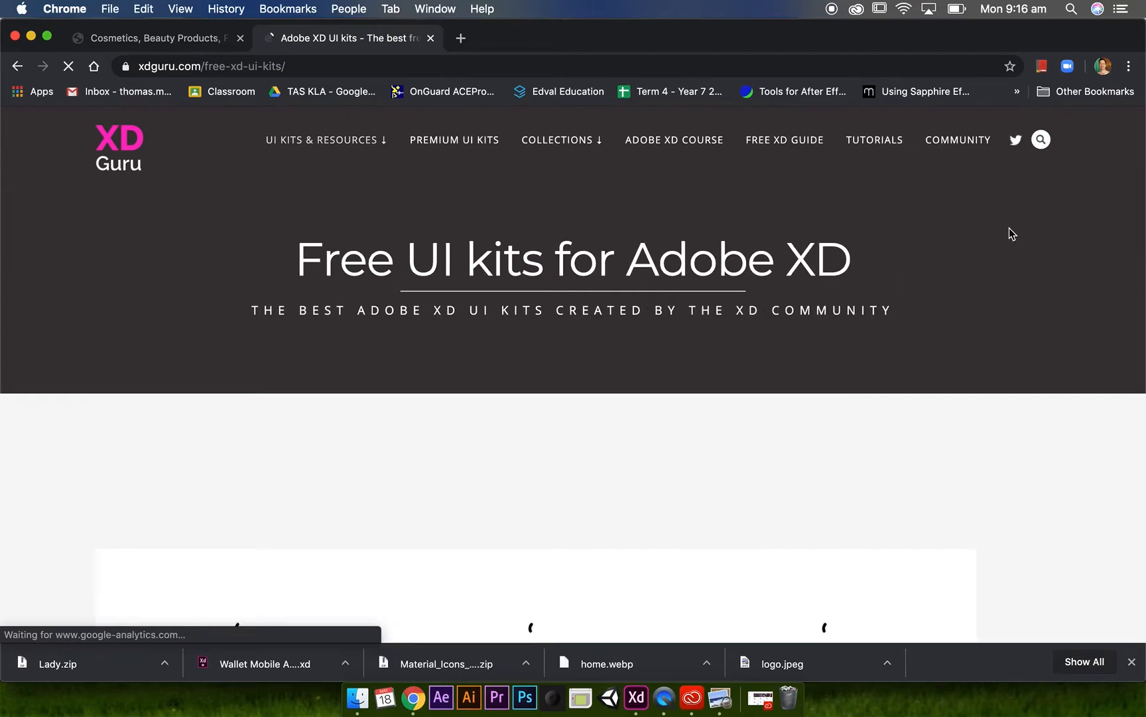
scroll(105, 273, down, 6)
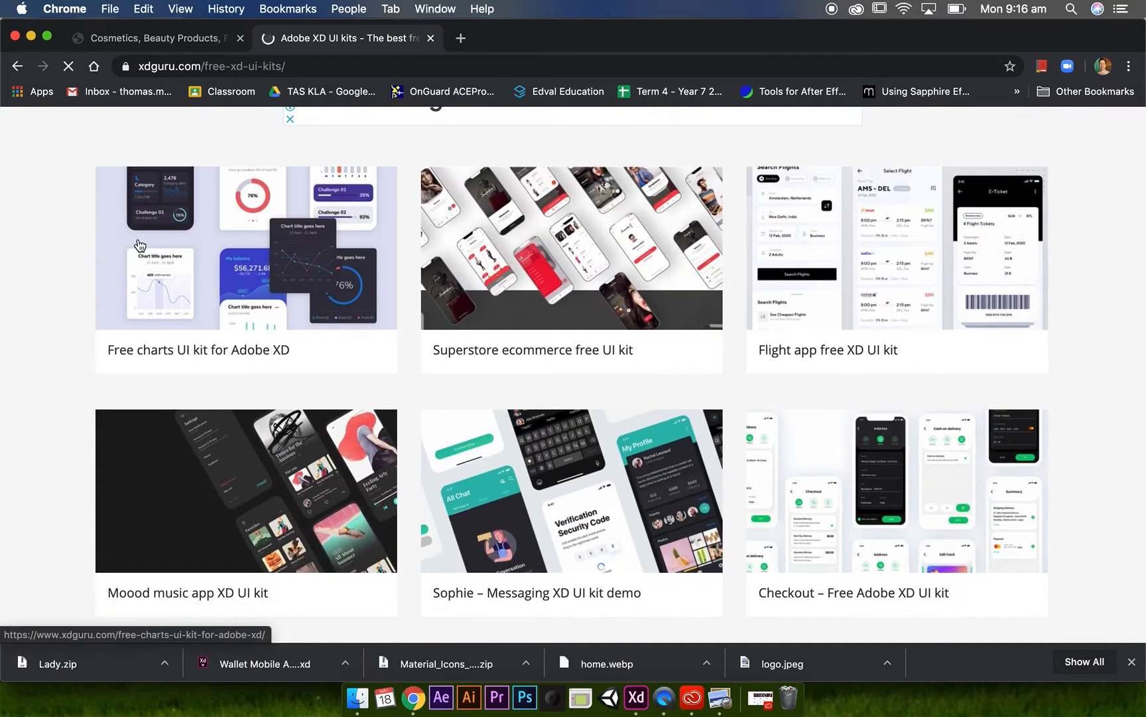
scroll(1080, 266, down, 4)
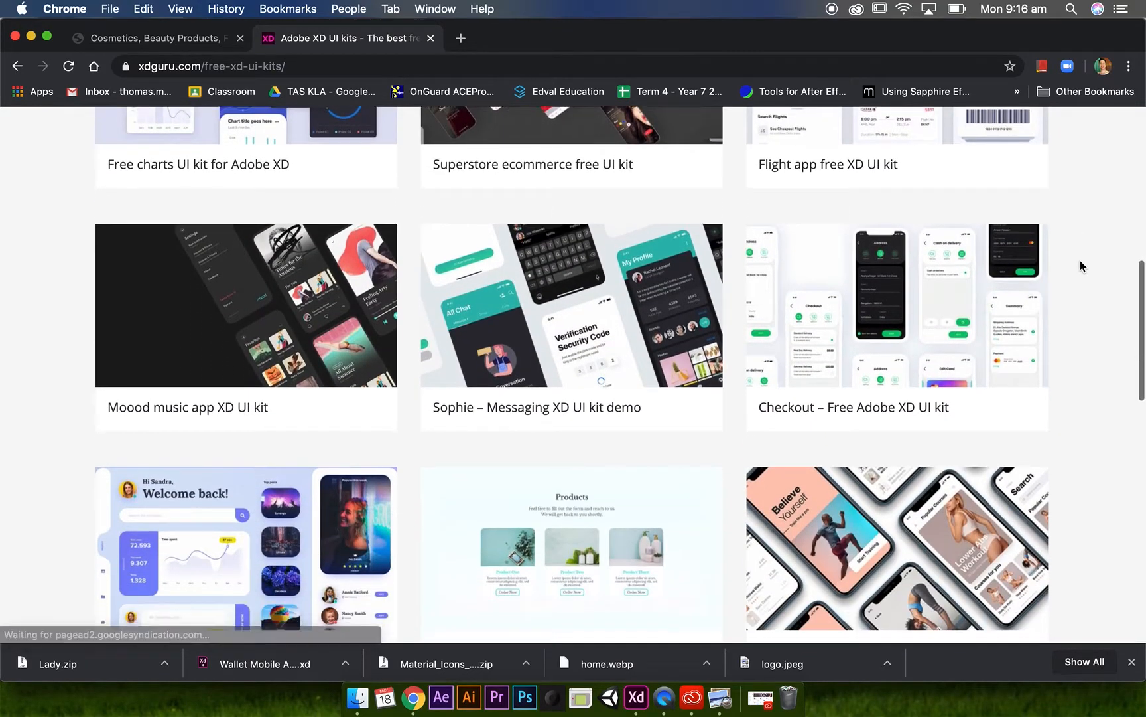
scroll(1080, 261, up, 1)
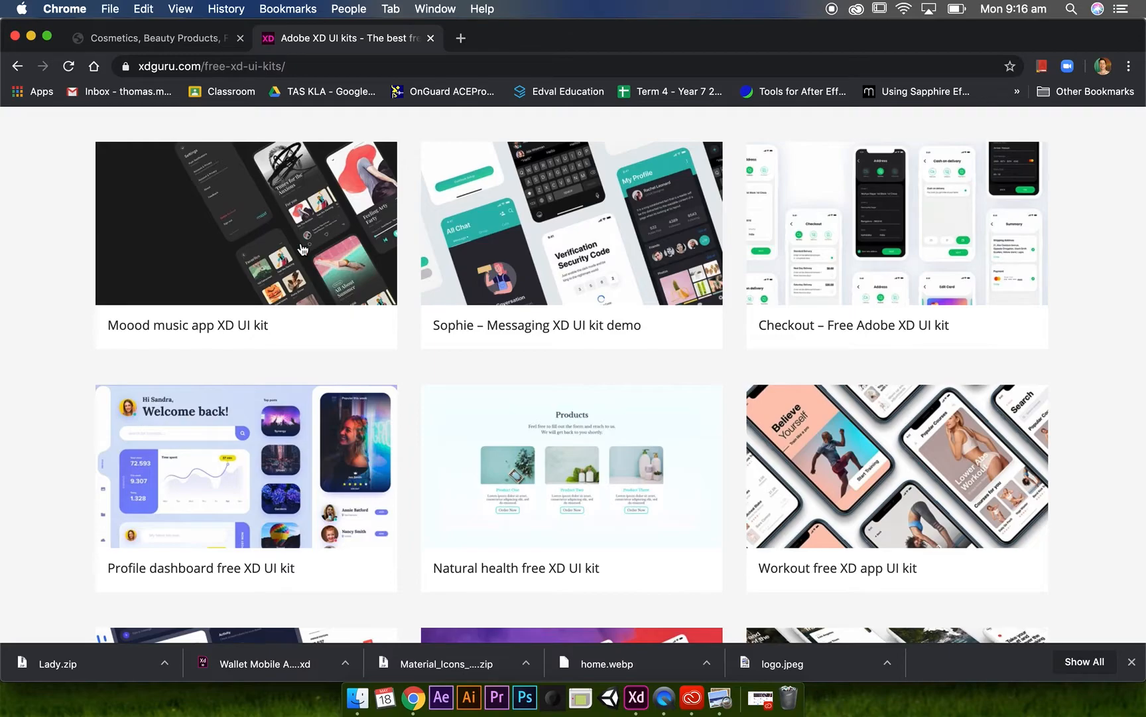
Open the Moood music app XD UI kit, follow its download link to Behance, and look through the project page.
click(324, 215)
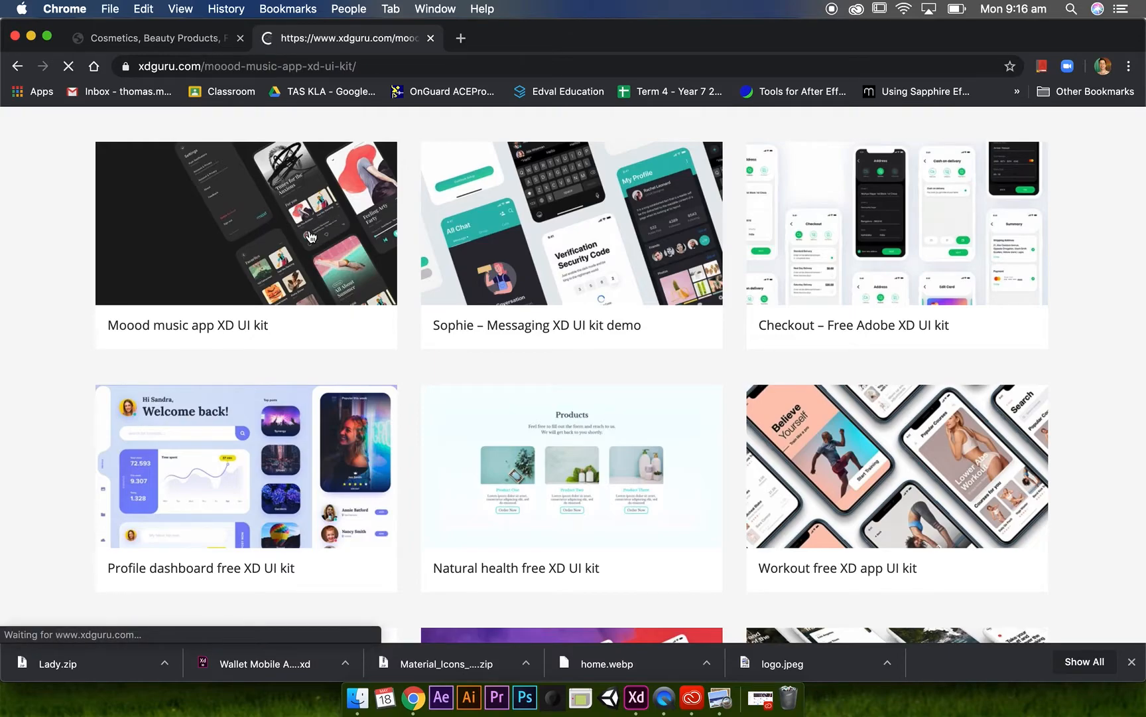
scroll(832, 268, down, 5)
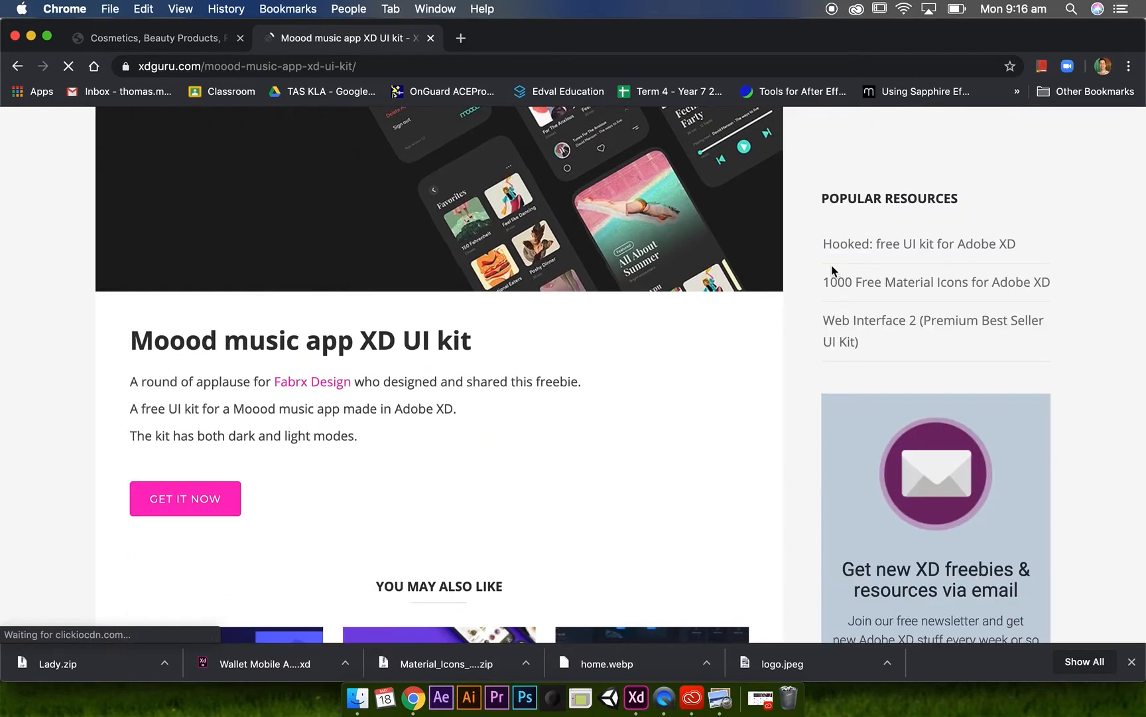
scroll(598, 366, down, 2)
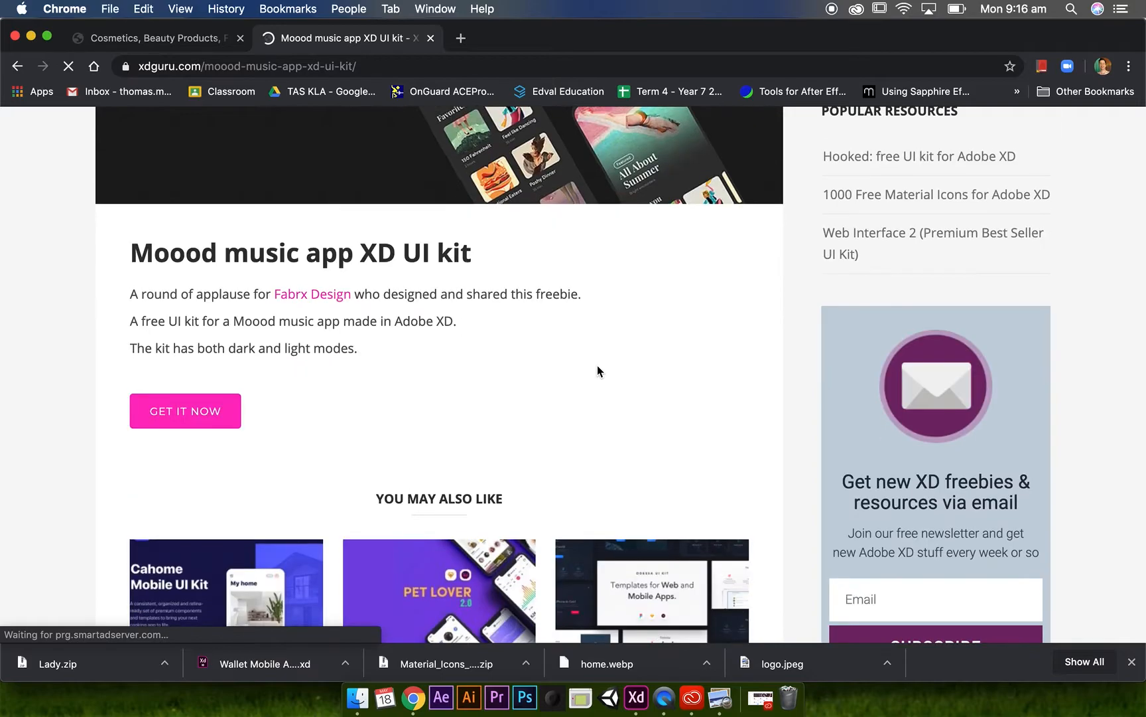
click(210, 419)
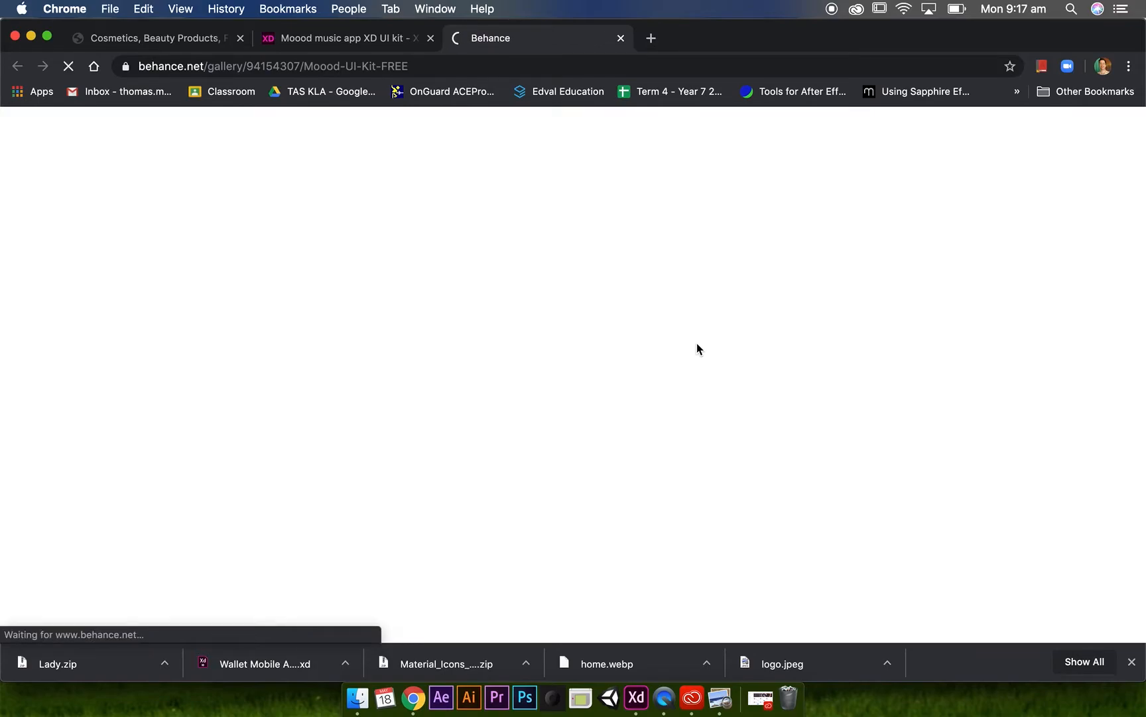
scroll(998, 291, down, 5)
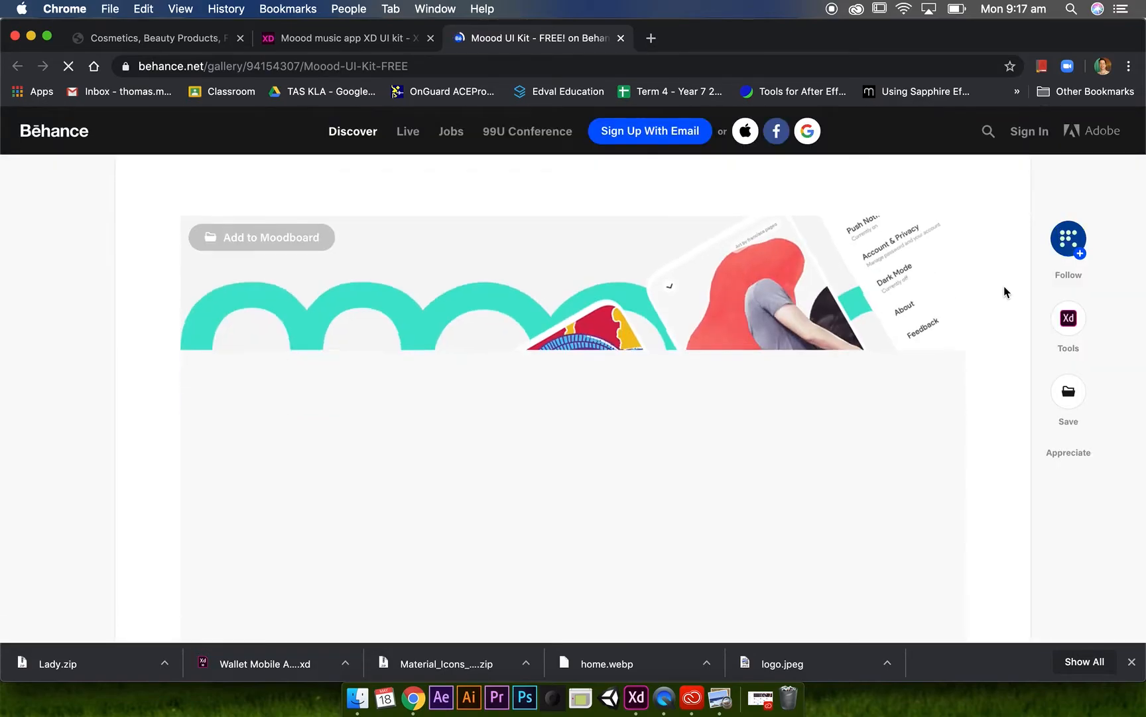
scroll(1005, 292, down, 20)
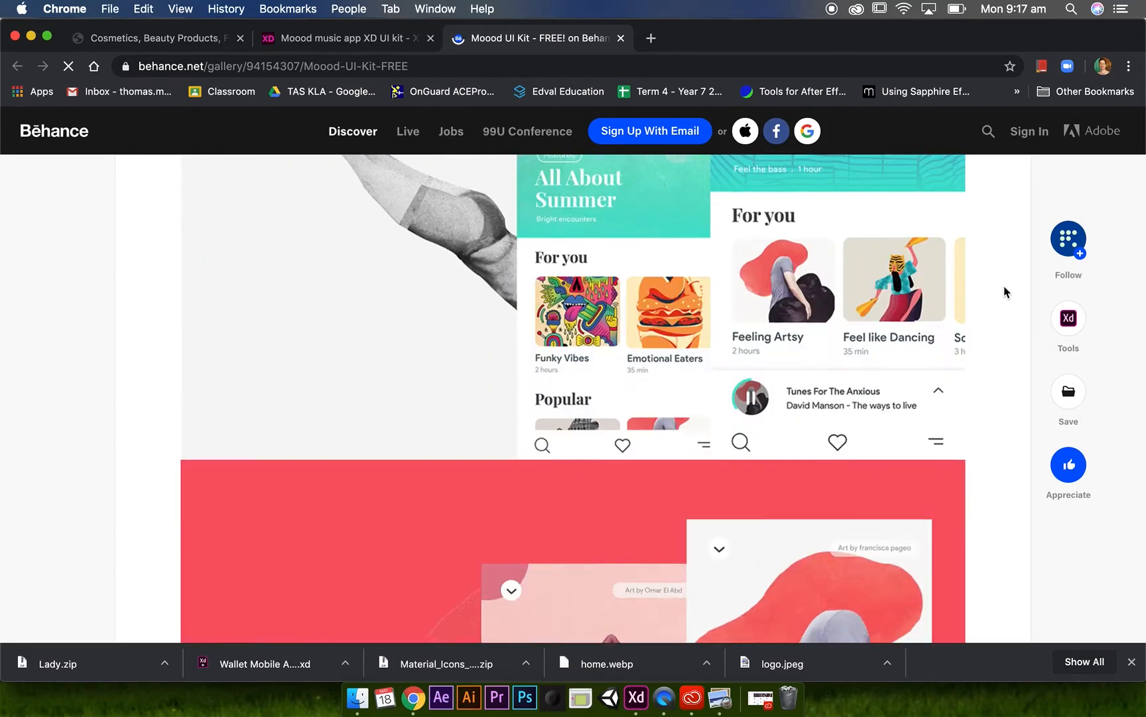
scroll(1005, 292, down, 20)
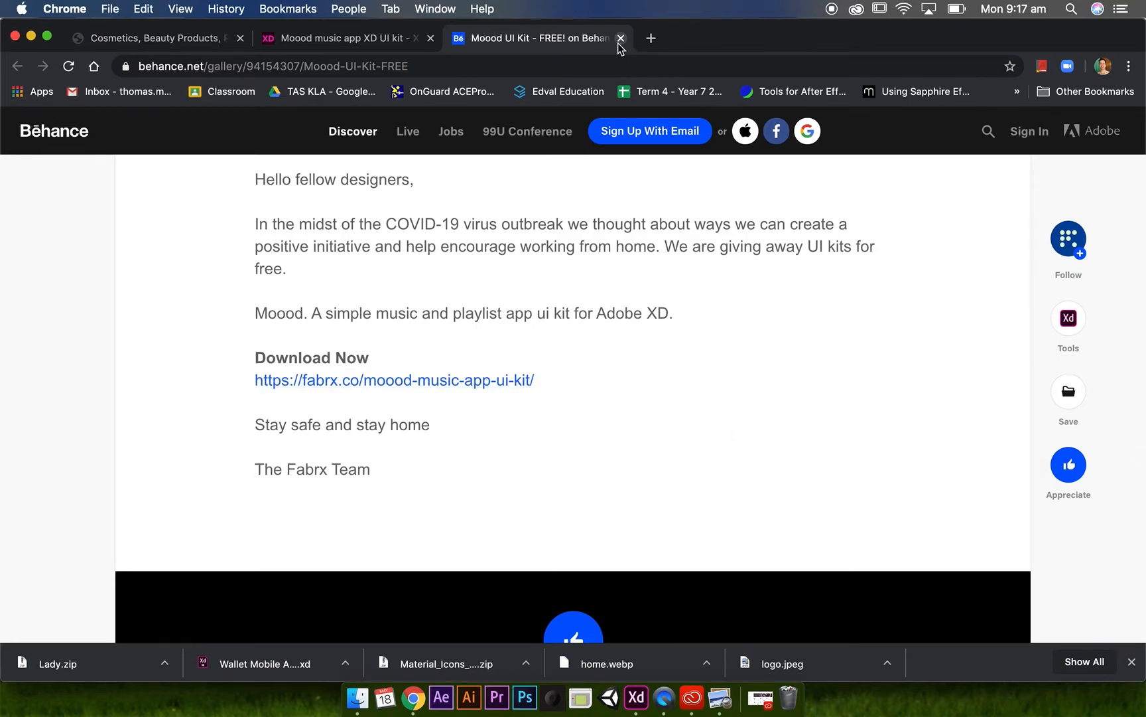
Open the Moood kit's fabrx.co download page, look over its free download offer, and close the page.
click(463, 384)
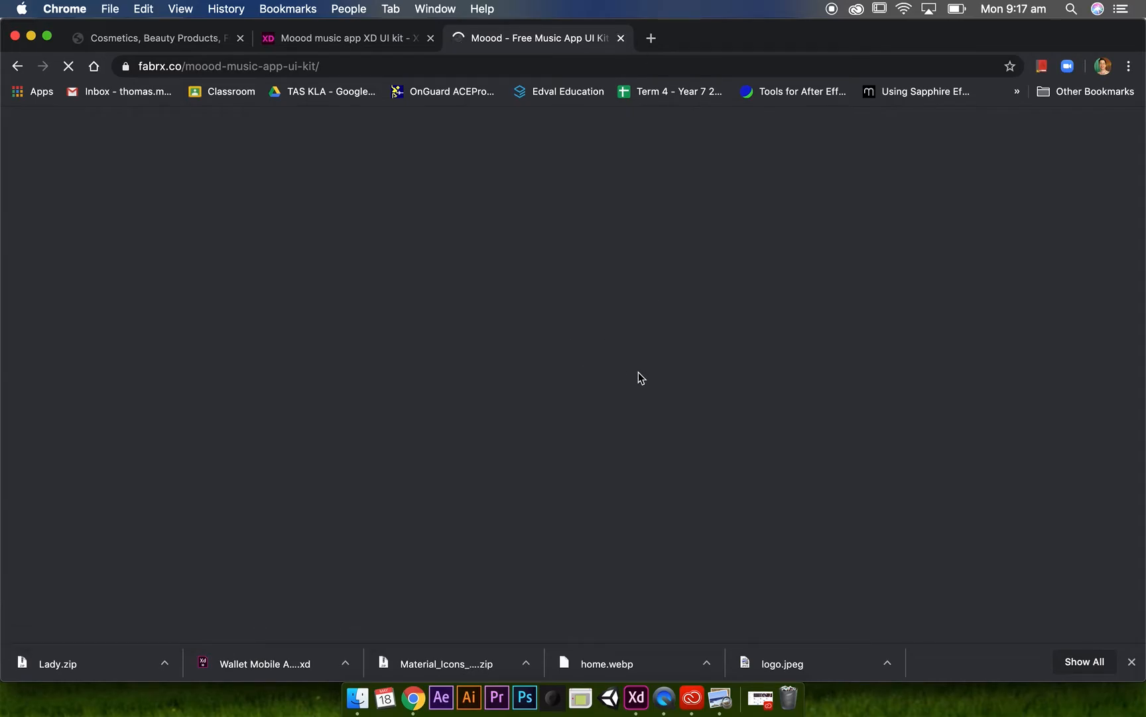
click(357, 697)
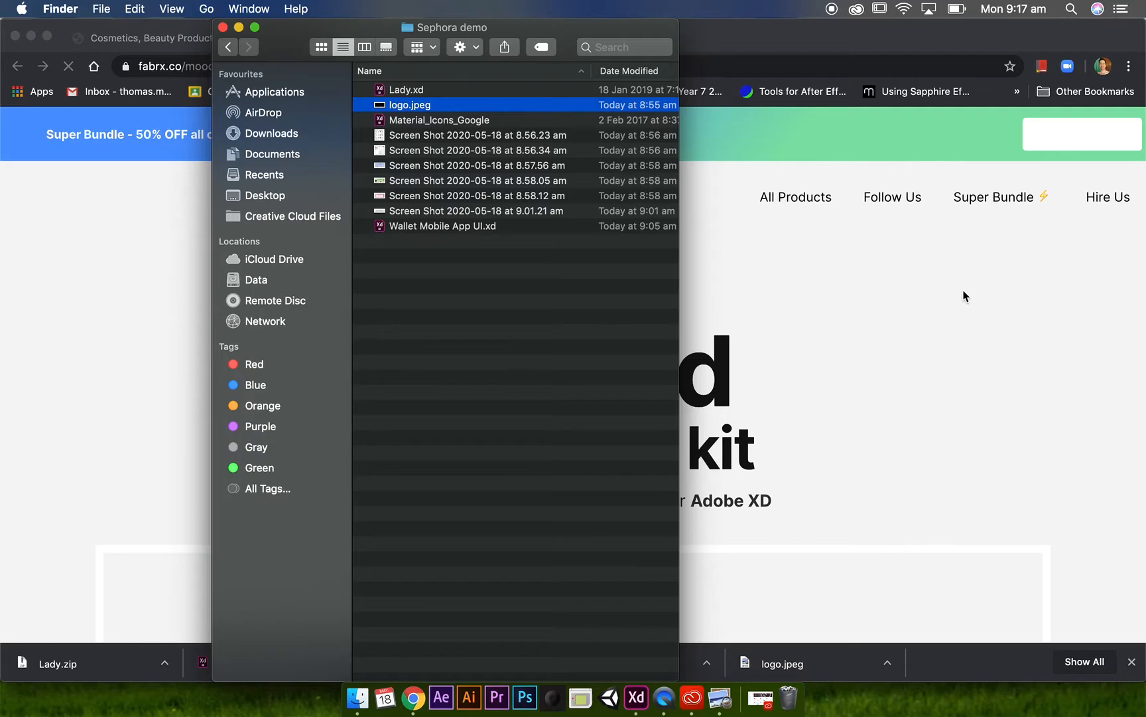
click(965, 296)
scroll(973, 295, down, 5)
scroll(973, 295, up, 2)
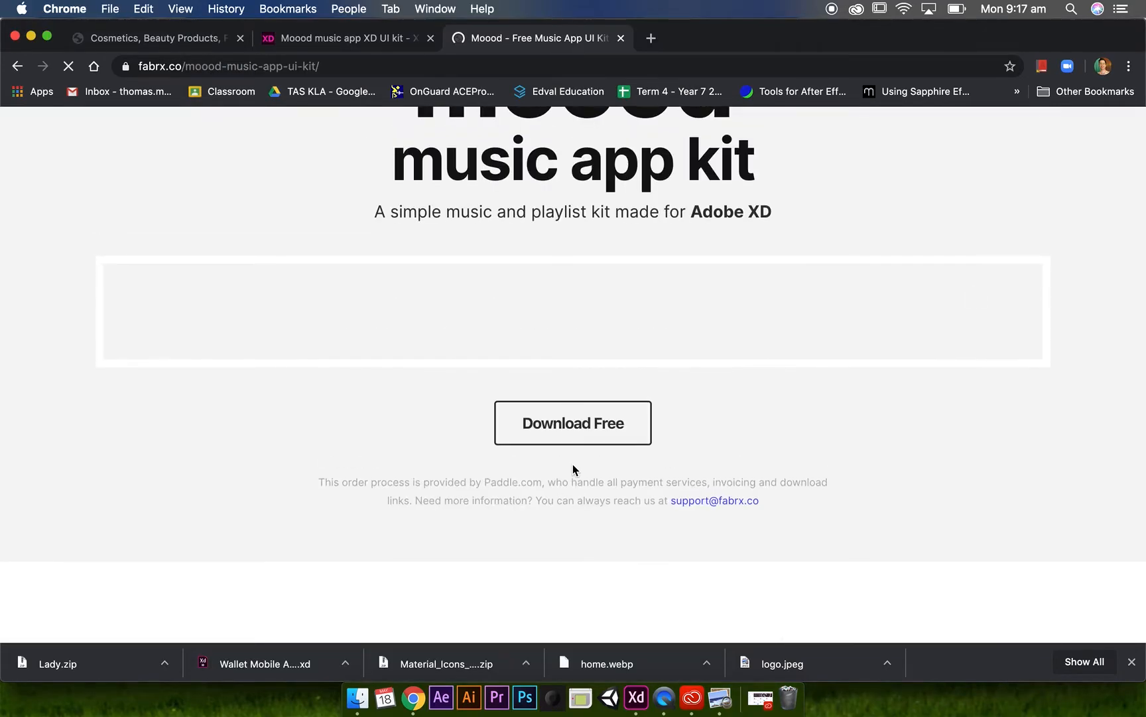
click(621, 38)
Open Wallet Mobile App UI.xd from the Sephora demo folder in Adobe XD, preview its Home screen, and close the preview.
click(358, 708)
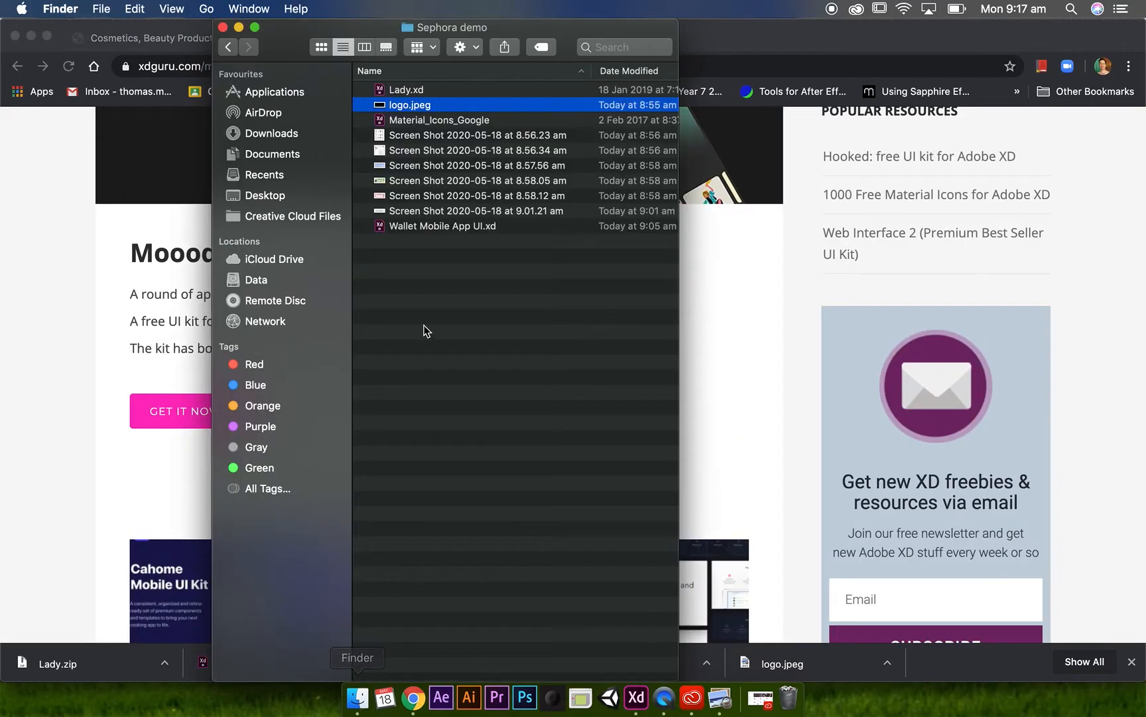
double_click(439, 226)
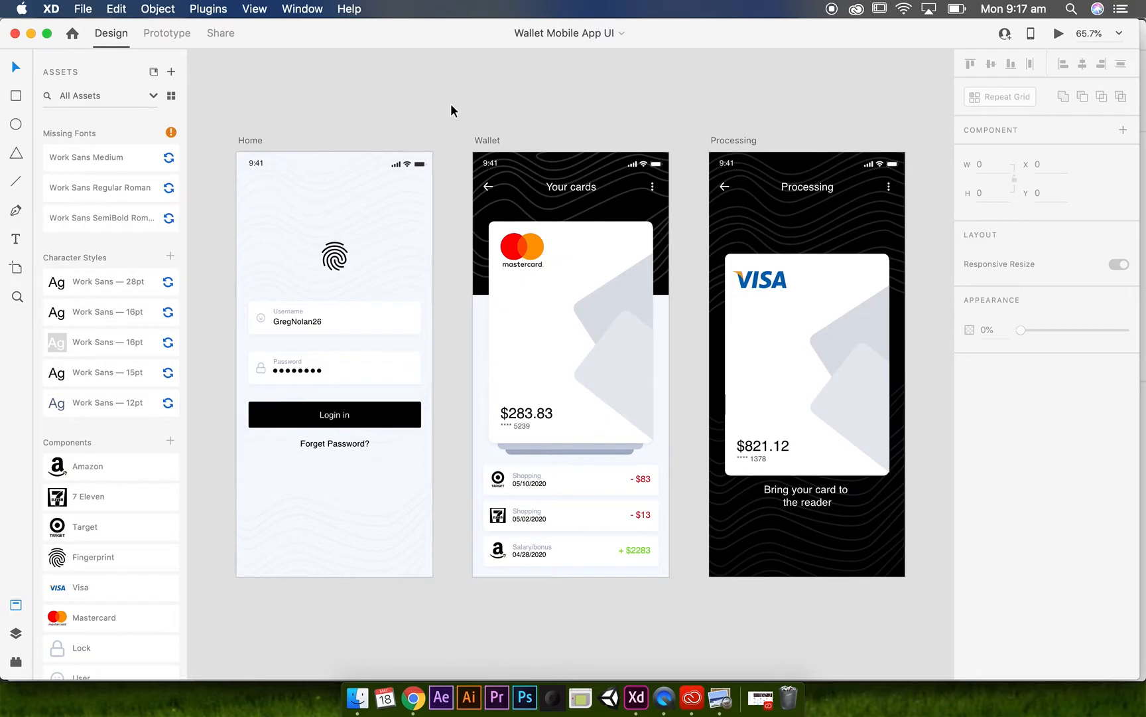
scroll(451, 104, right, 2)
scroll(451, 104, left, 2)
scroll(450, 105, up, 1)
mouse_move(378, 39)
mouse_down()
mouse_move(606, 220)
mouse_move(499, 151)
mouse_move(442, 182)
mouse_move(396, 27)
mouse_move(377, 27)
mouse_up()
click(1063, 33)
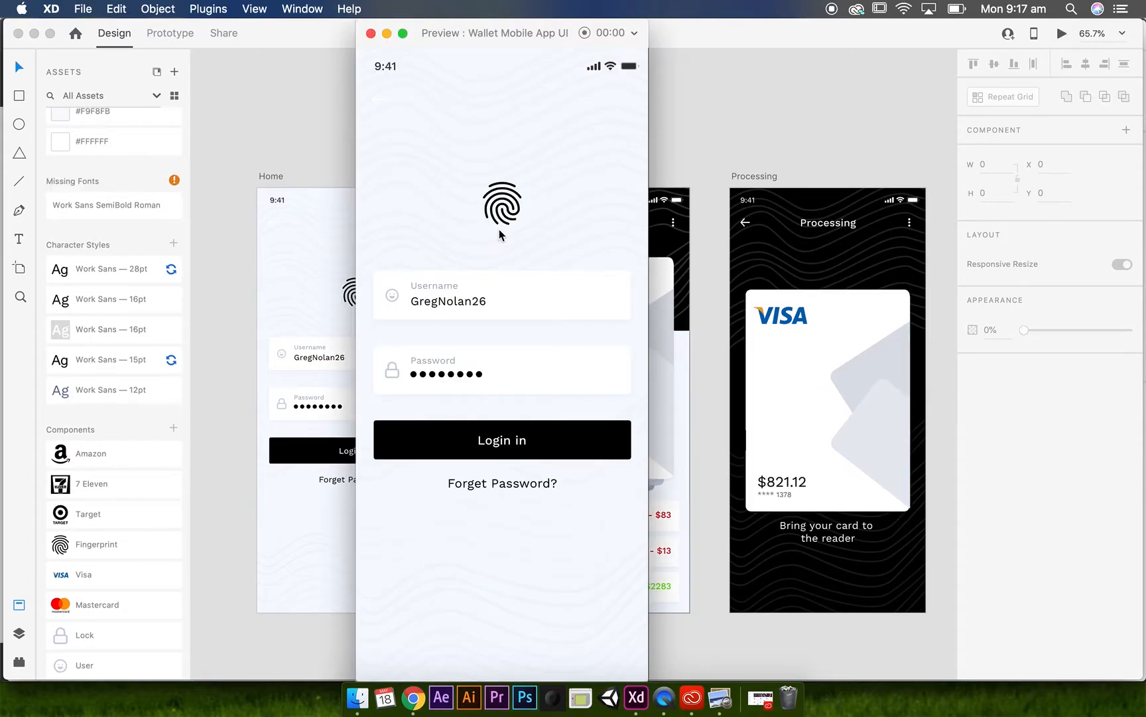
click(370, 33)
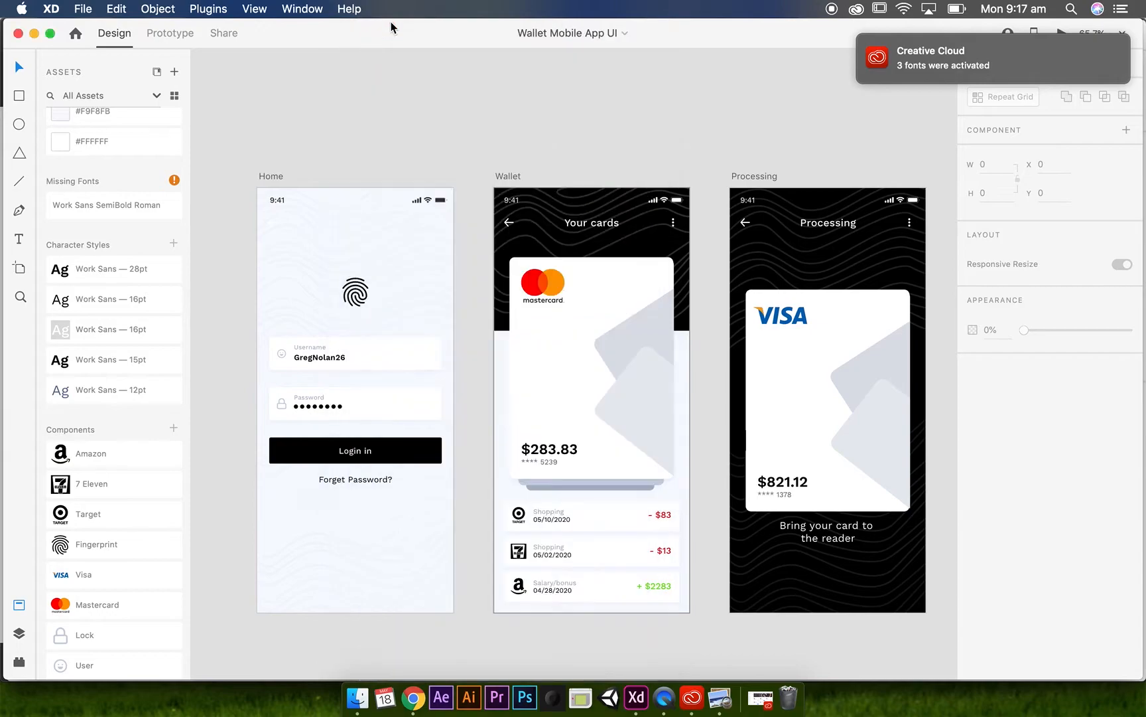
click(187, 41)
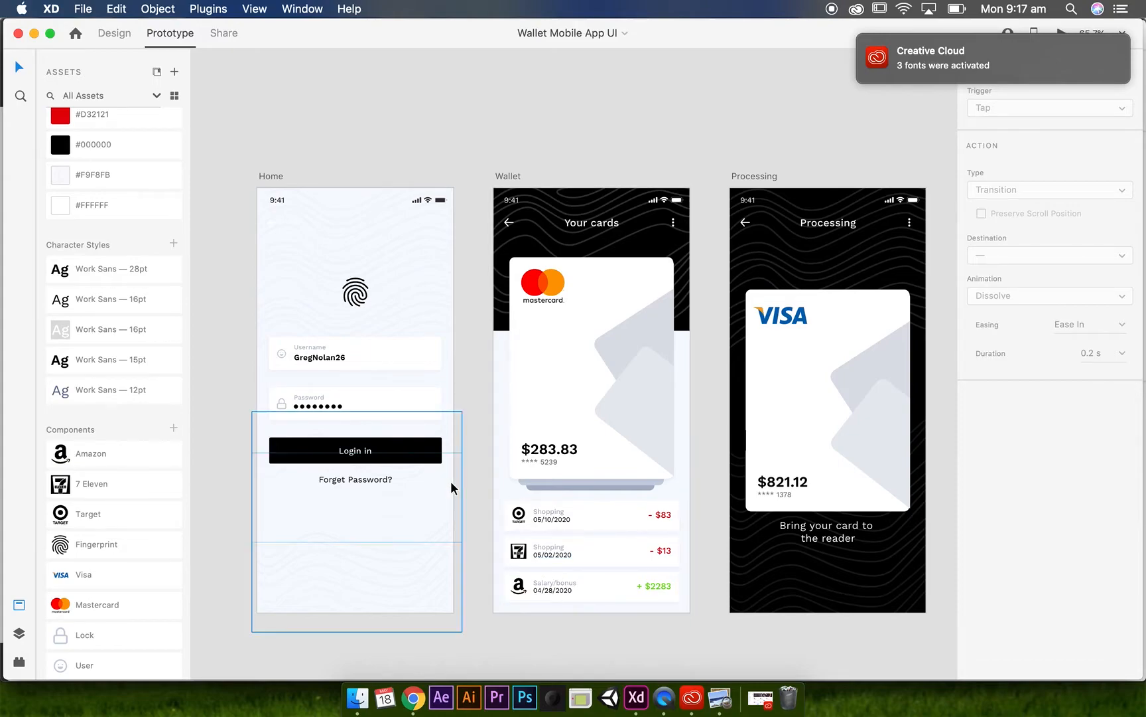
click(369, 455)
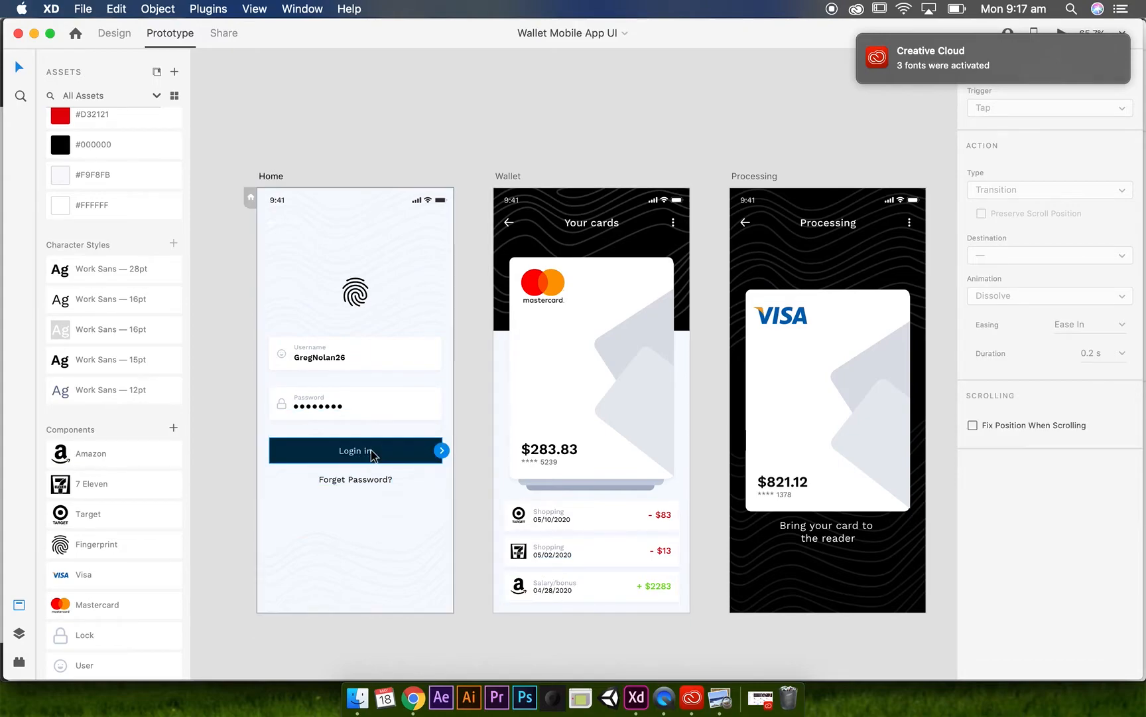
double_click(348, 481)
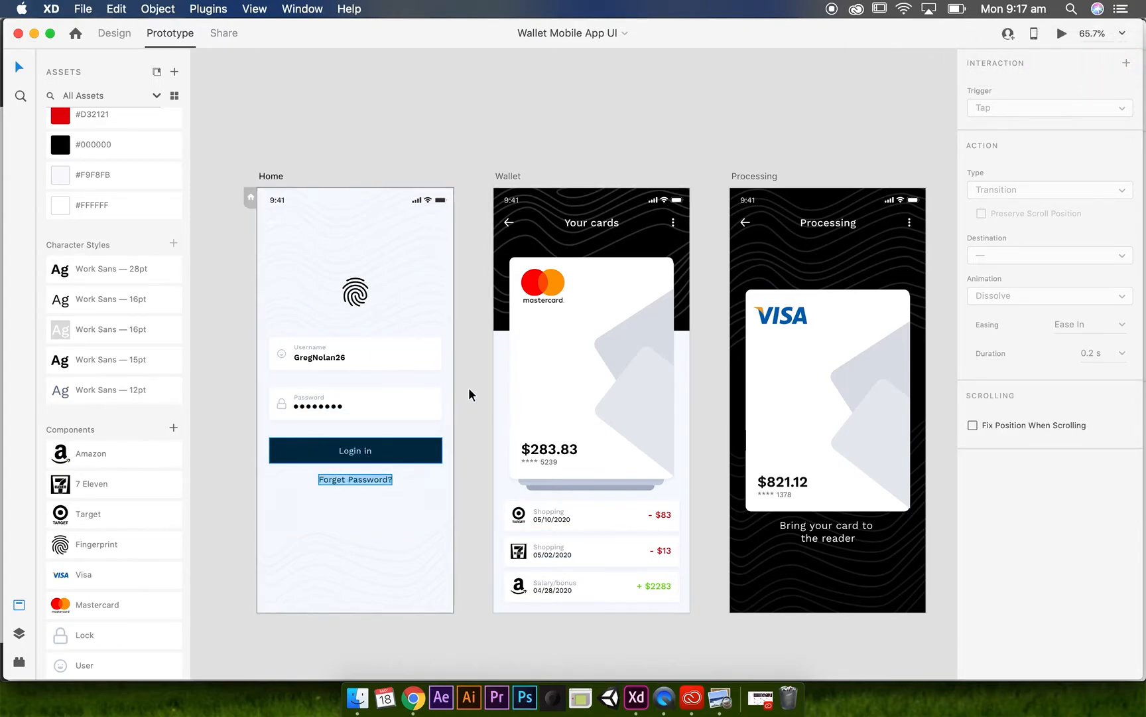
click(468, 404)
Copy the Home artboard from the wallet kit into the Sephora document and dismiss the linked components notice.
click(274, 176)
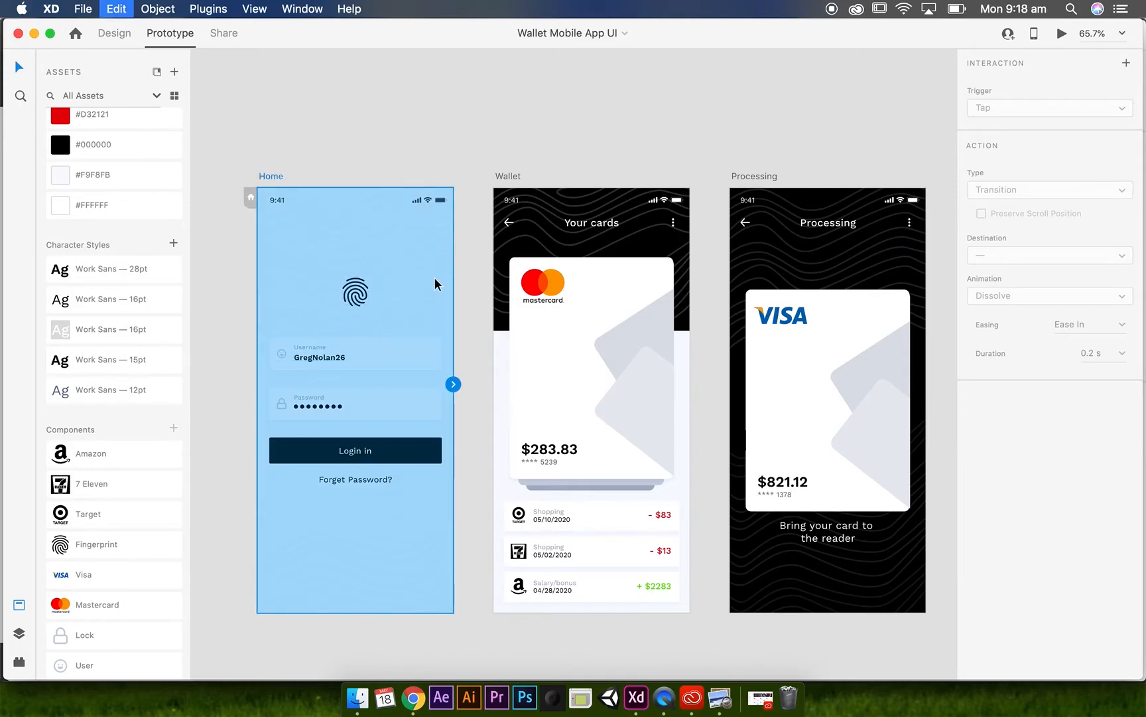
drag(322, 38, 455, 174)
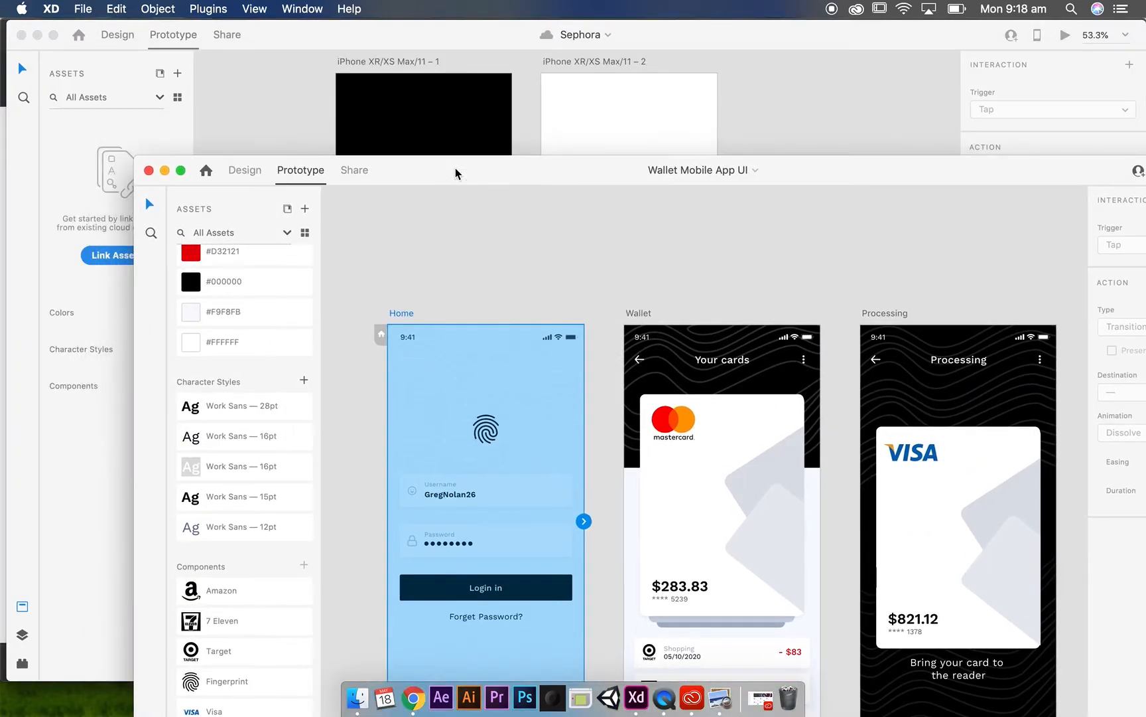
click(511, 43)
key(super+v)
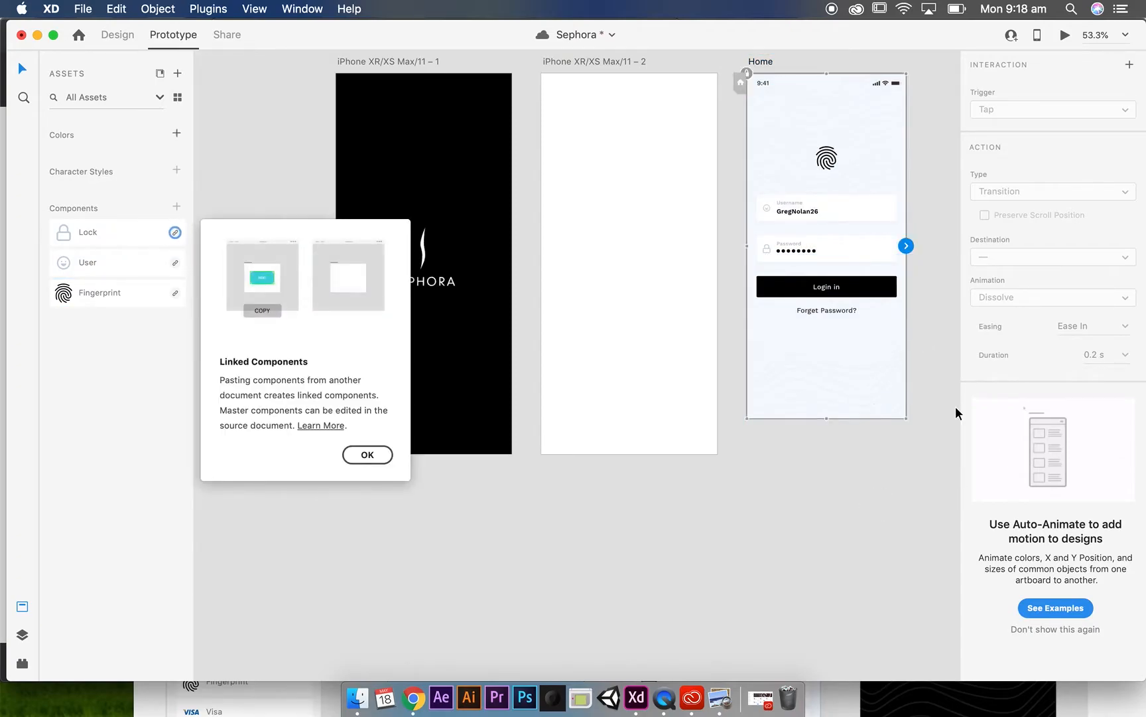
click(369, 453)
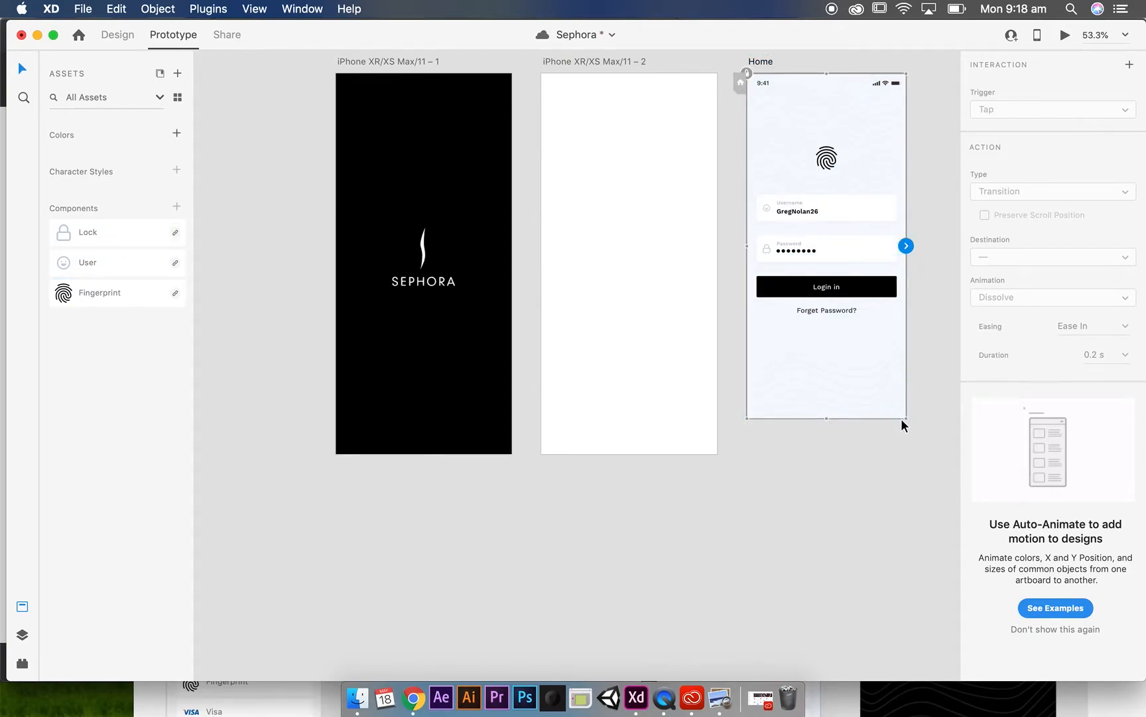
drag(827, 418, 834, 469)
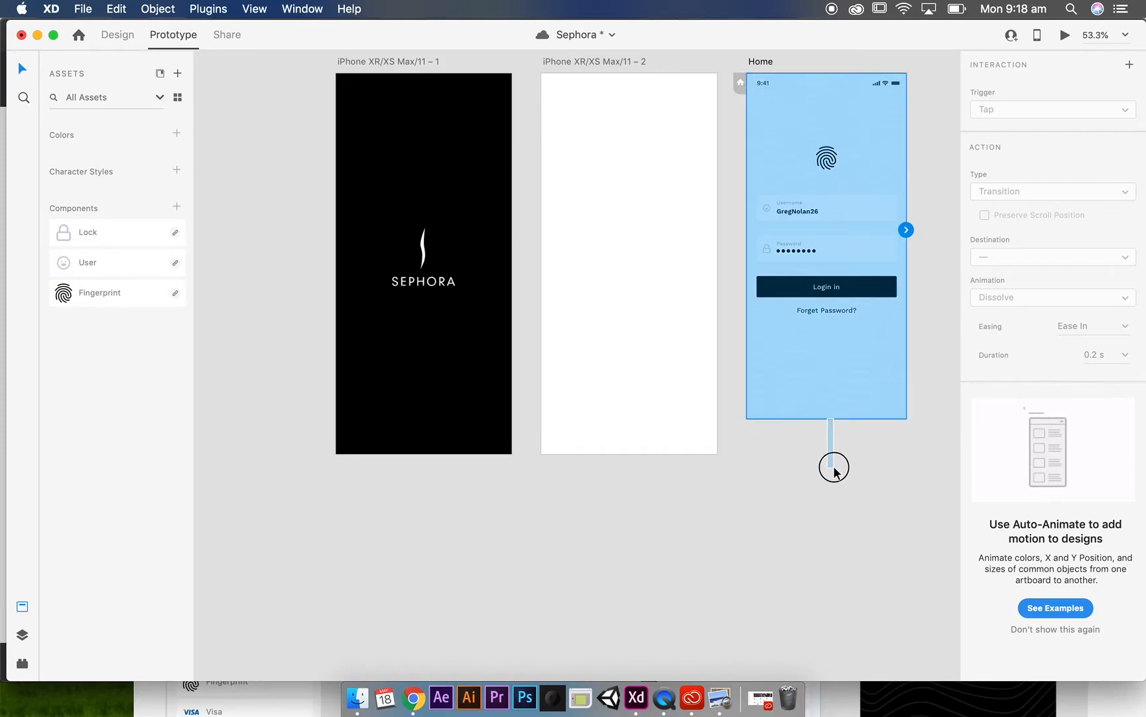
click(896, 382)
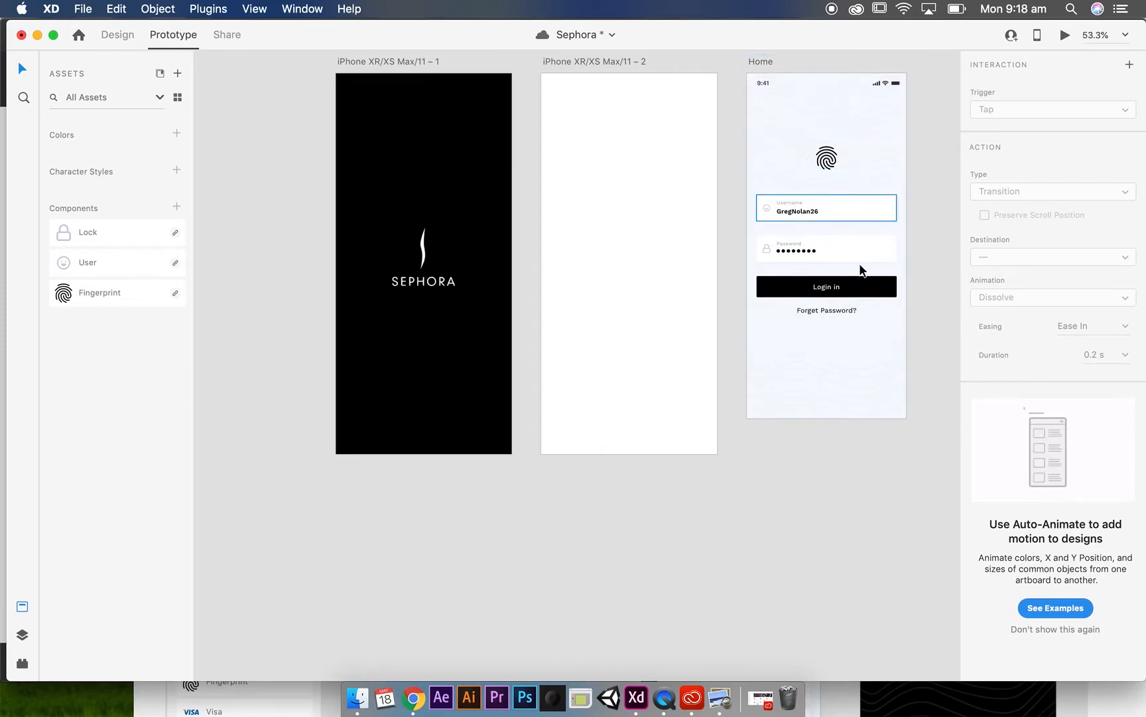
Copy the login fields, Login in button, Forget Password text and wave patterns from Home onto the blank iPhone XR/XS Max/11 – 2 artboard.
drag(946, 343, 753, 193)
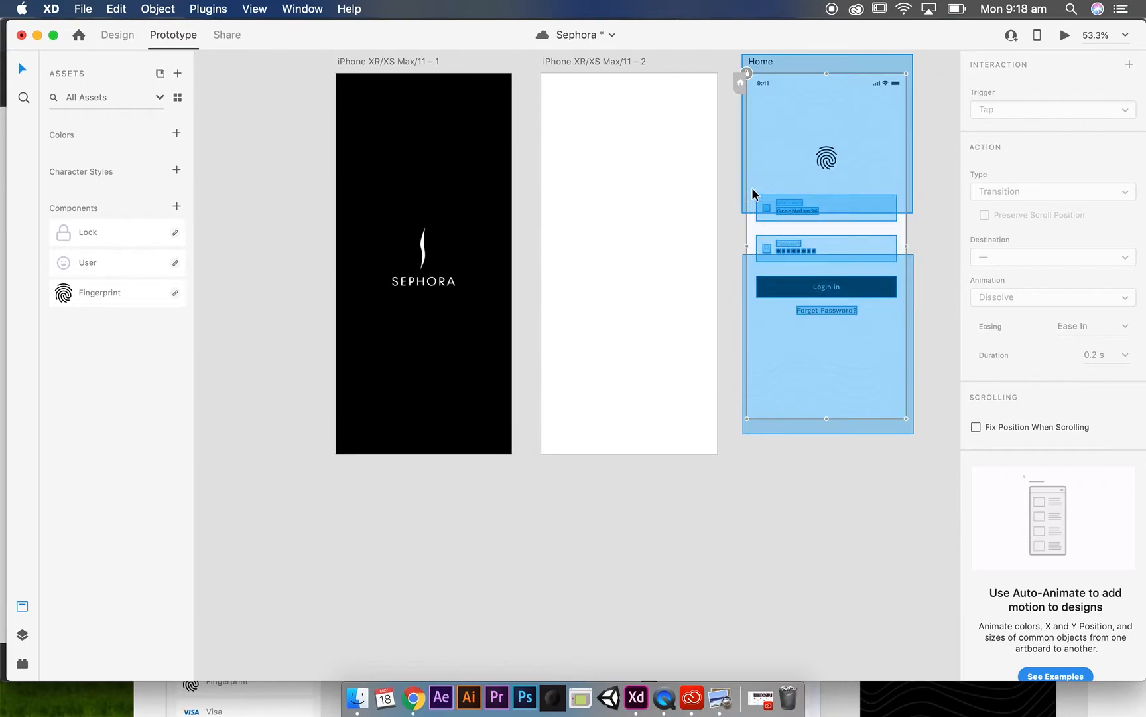
key(super+c)
click(571, 59)
key(super+v)
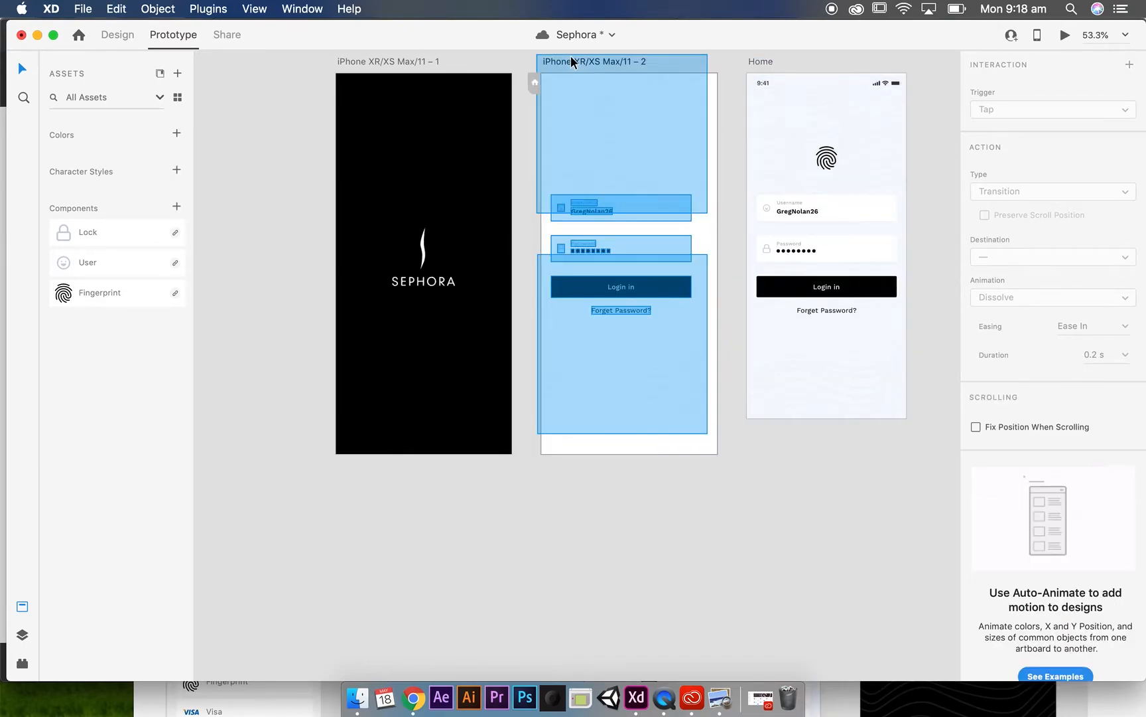
click(803, 501)
Copy the status bar from the Home artboard onto the iPhone XR/XS Max/11 – 2 artboard.
click(770, 60)
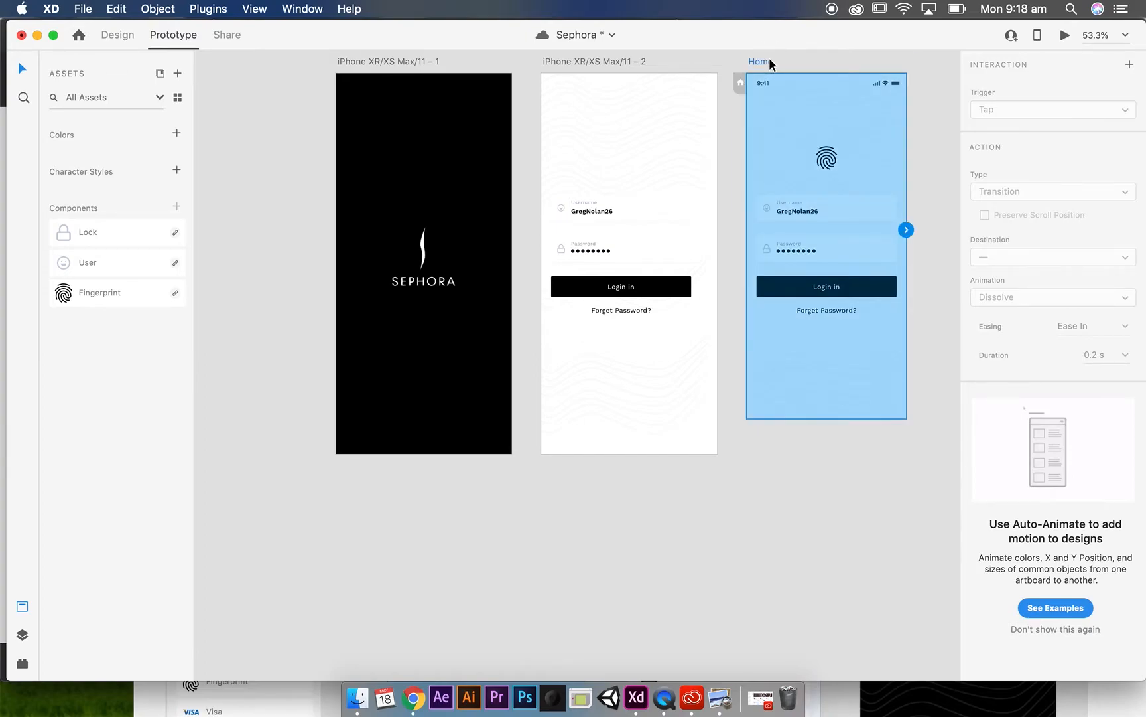
click(895, 83)
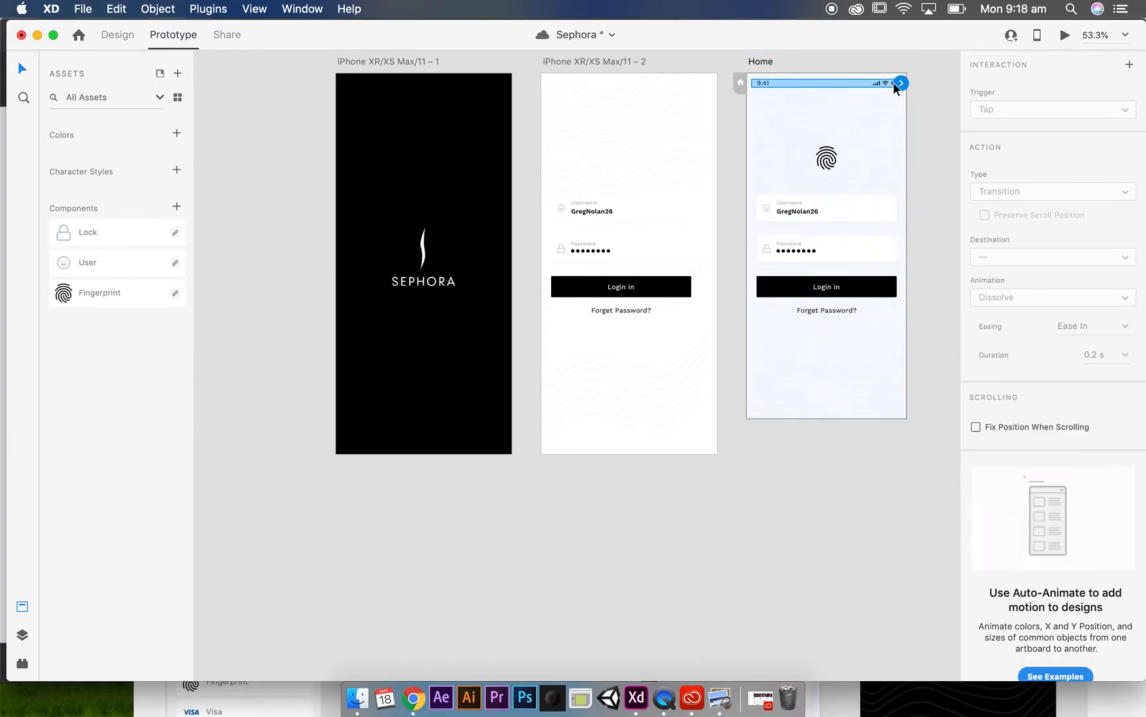
click(643, 60)
key(super+v)
click(936, 178)
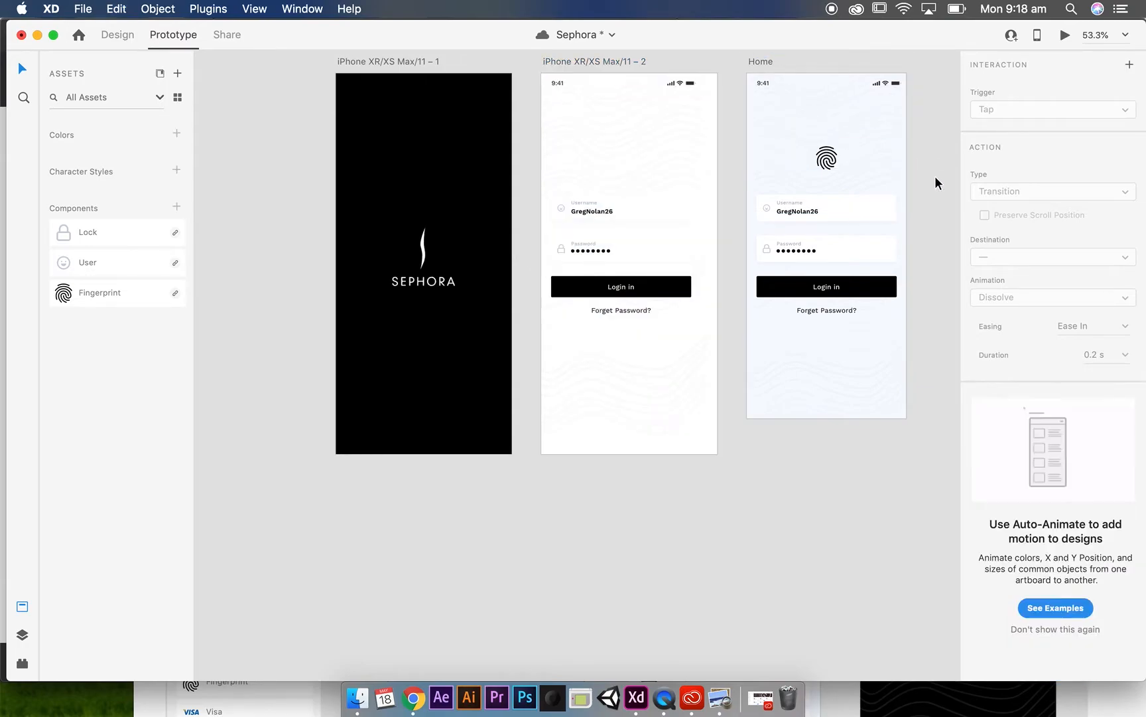
Delete the pasted Home artboard from the Sephora document.
click(756, 62)
key(Delete)
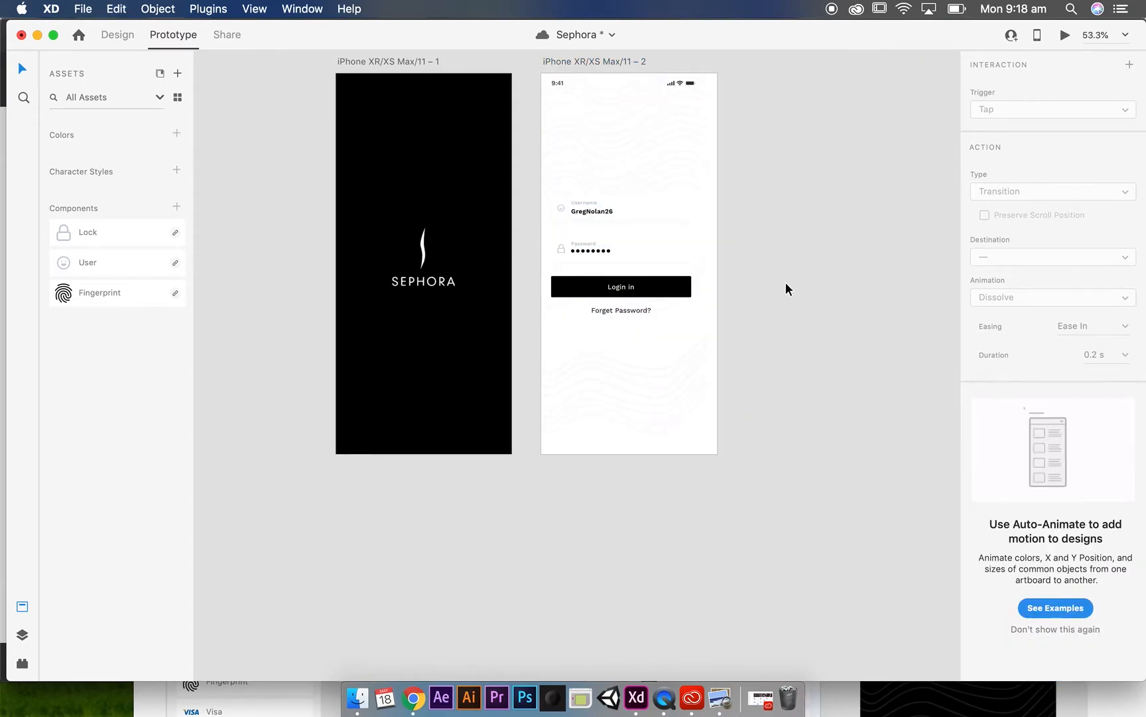
click(441, 257)
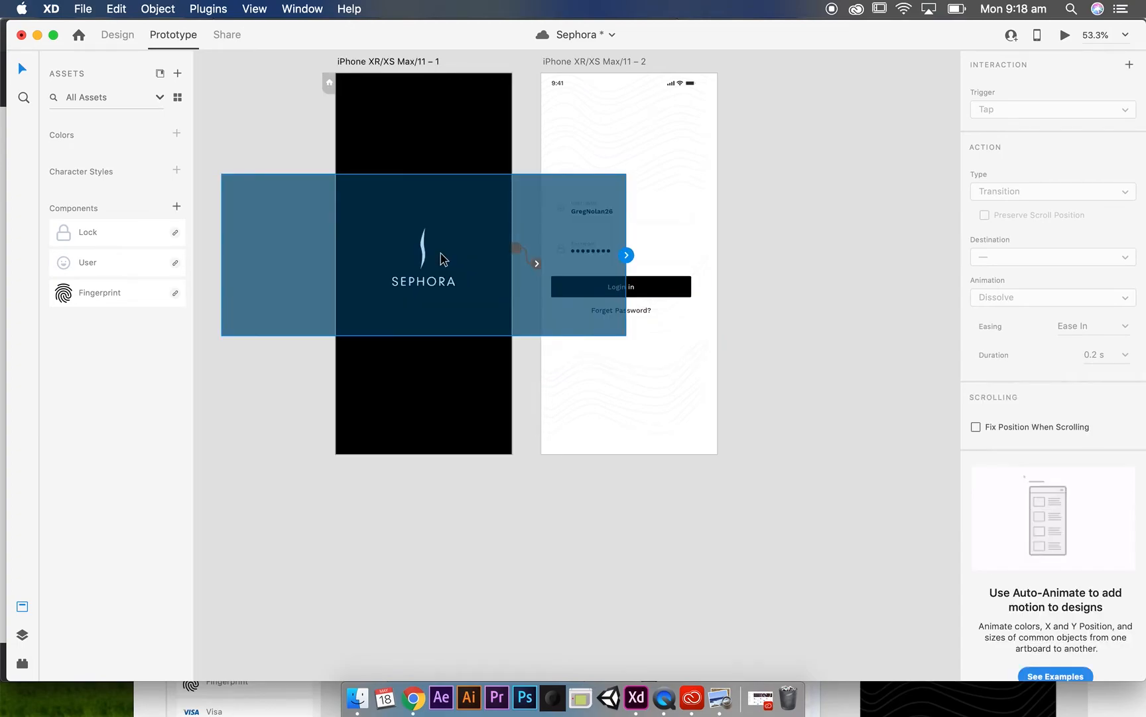
click(797, 251)
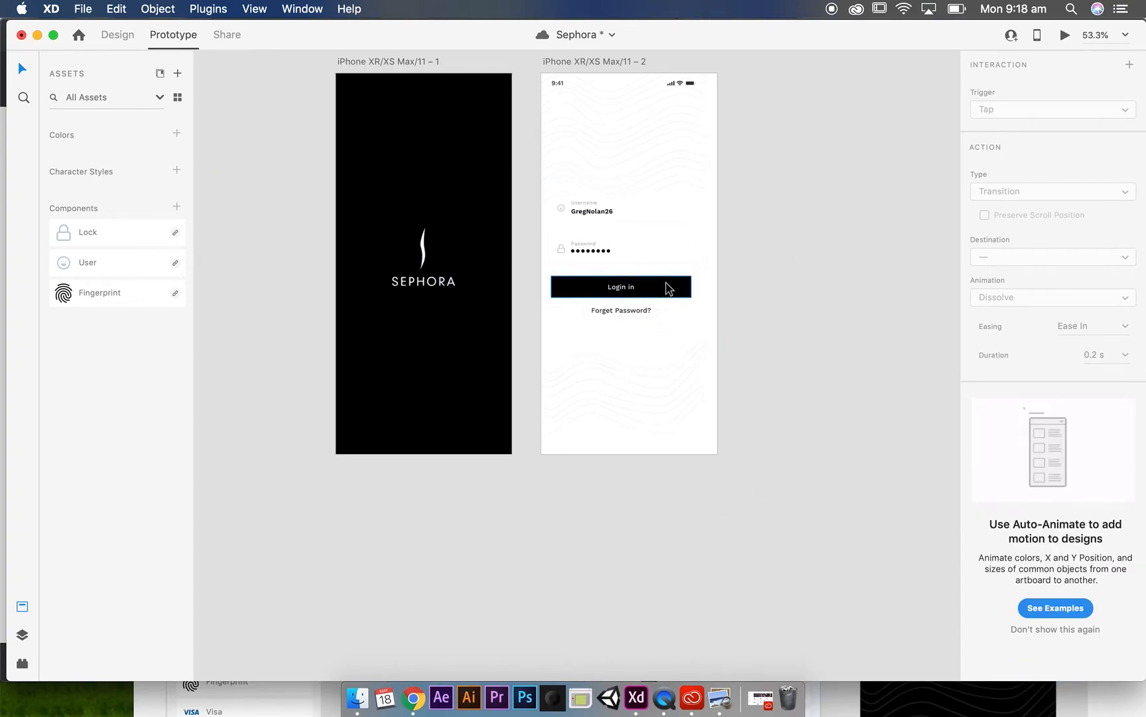
Copy the SEPHORA wordmark image from Screen Shot 2020-05-18 at 9.01.21 am and paste it onto the login artboard.
click(359, 697)
click(425, 212)
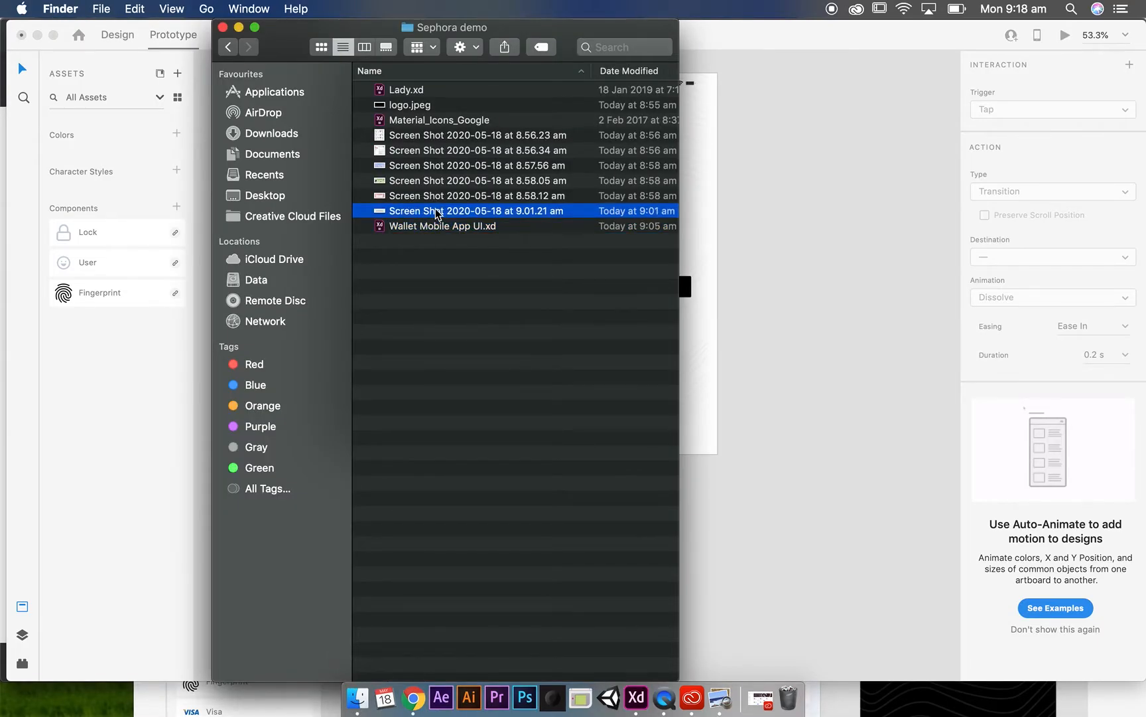
double_click(436, 212)
key(super+a)
key(super+c)
click(789, 528)
key(super+v)
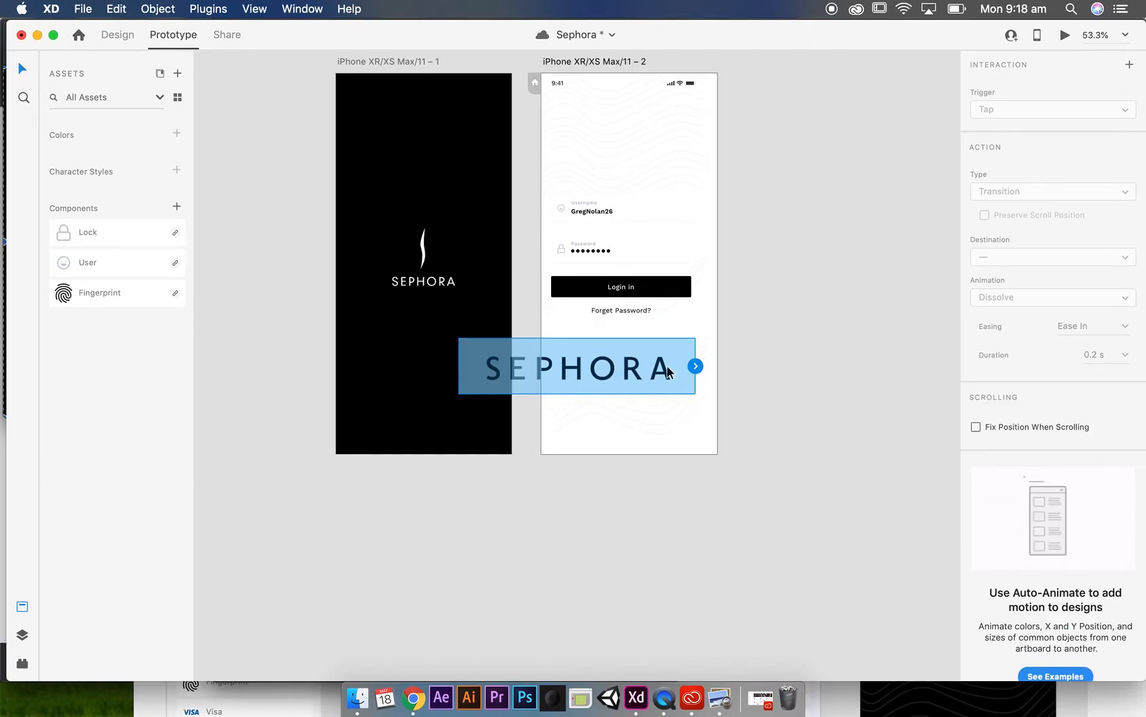
Move the SEPHORA wordmark above the login fields at about X 23, Y 59 and scale it to about 359 by 84.
click(118, 35)
drag(622, 379, 715, 139)
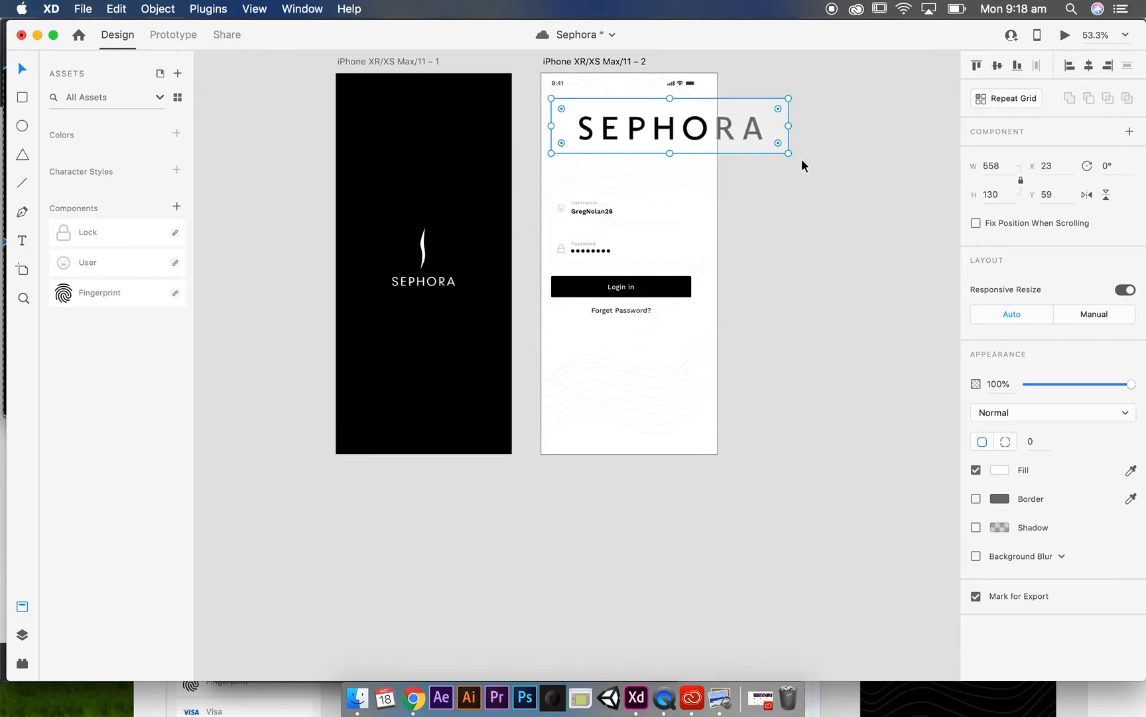
drag(789, 154, 702, 144)
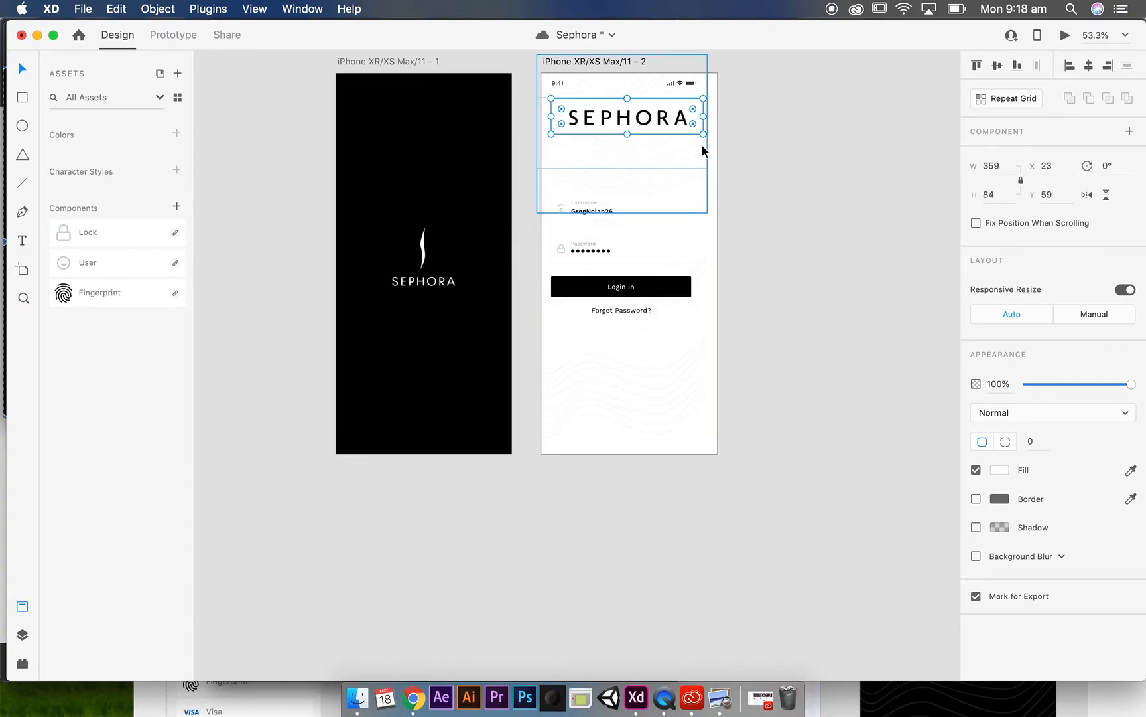
Move the iPhone XR/XS Max/11 – 2 artboard closer to the splash artboard, at about X 446.
click(778, 194)
click(691, 173)
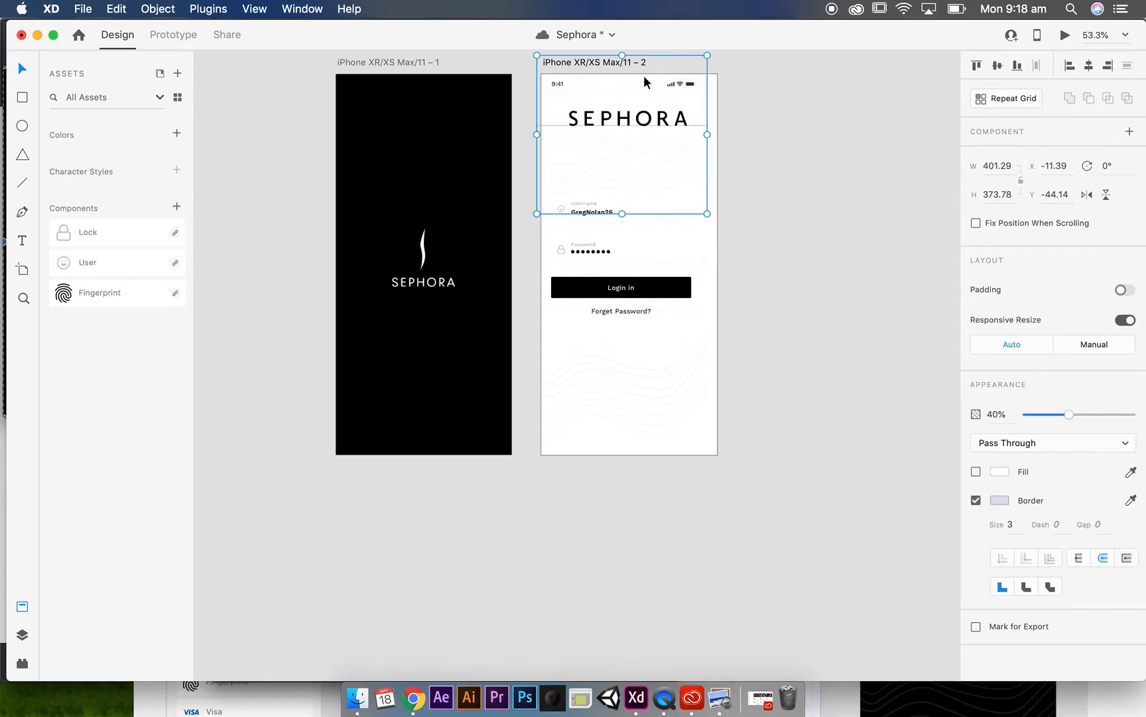
scroll(680, 64, up, 2)
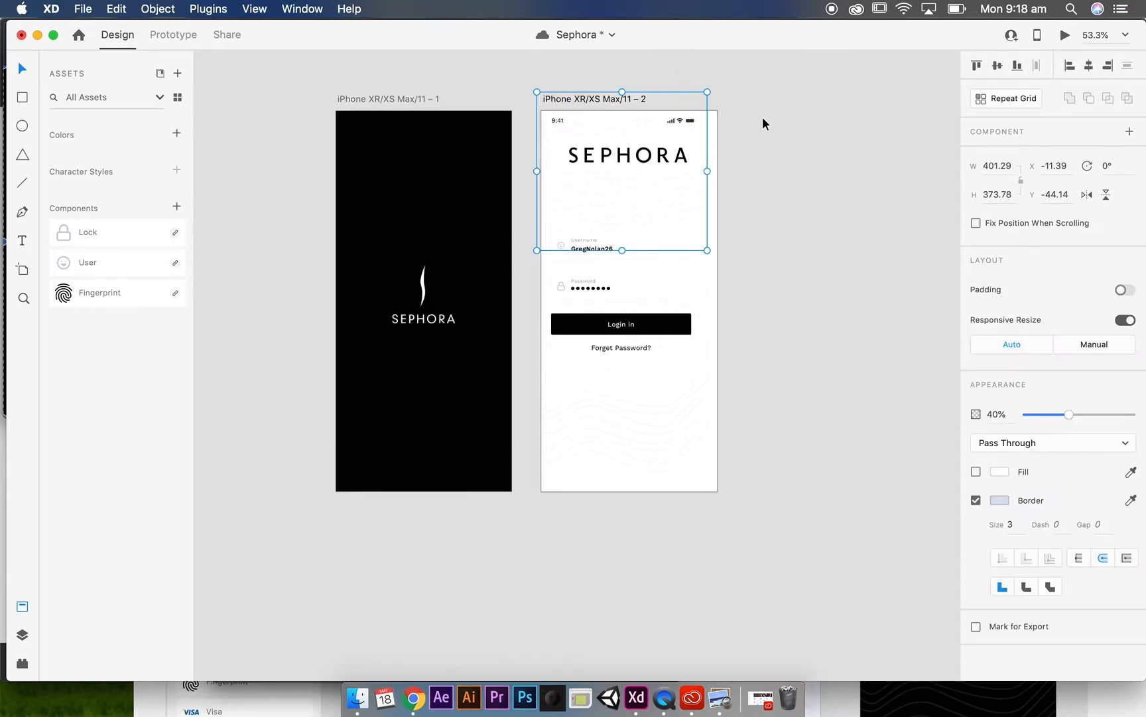
mouse_move(593, 102)
mouse_down()
mouse_move(724, 117)
mouse_move(576, 101)
mouse_up()
double_click(576, 98)
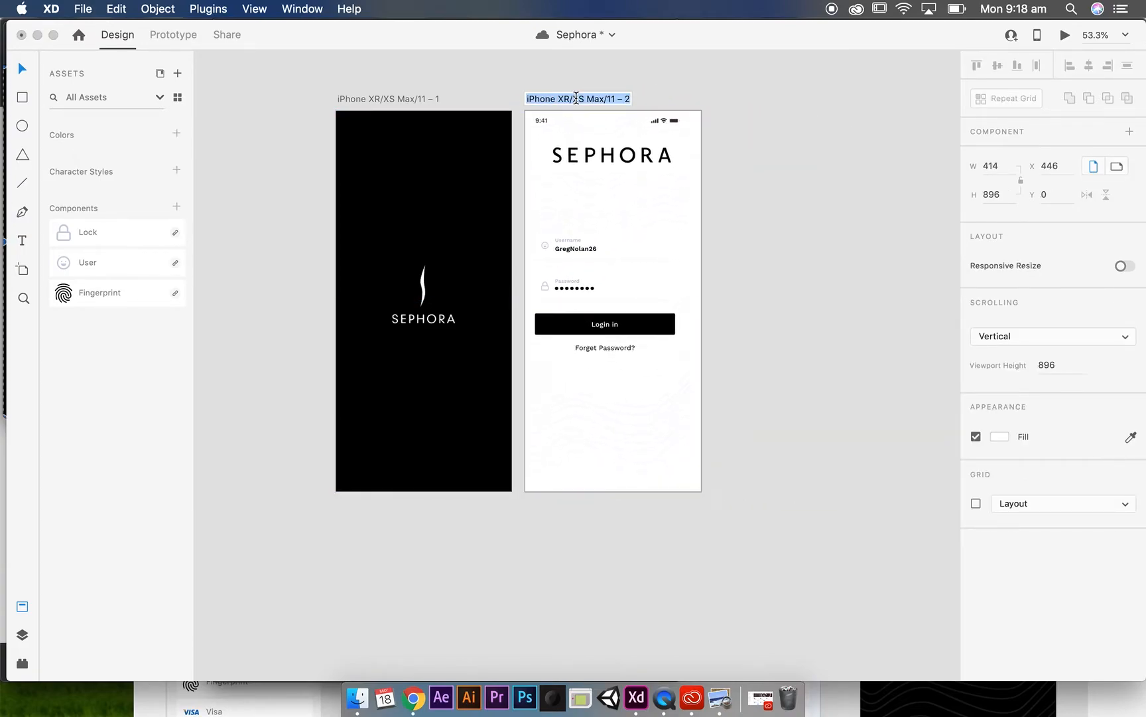
click(631, 103)
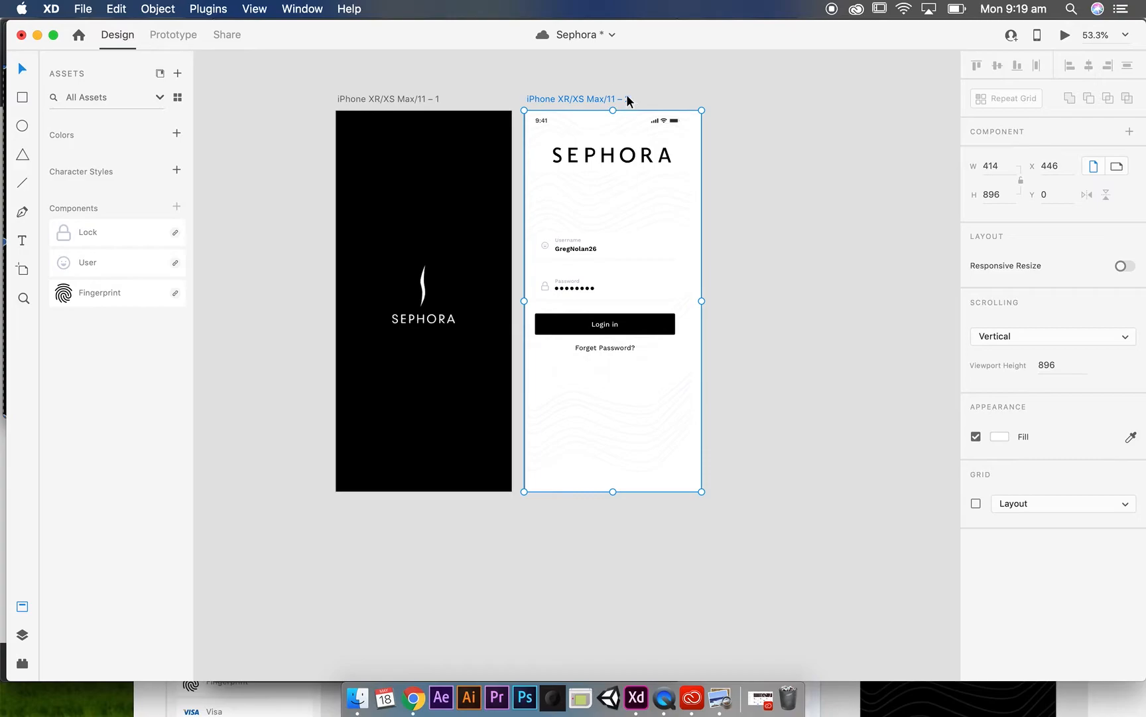
double_click(614, 99)
click(808, 110)
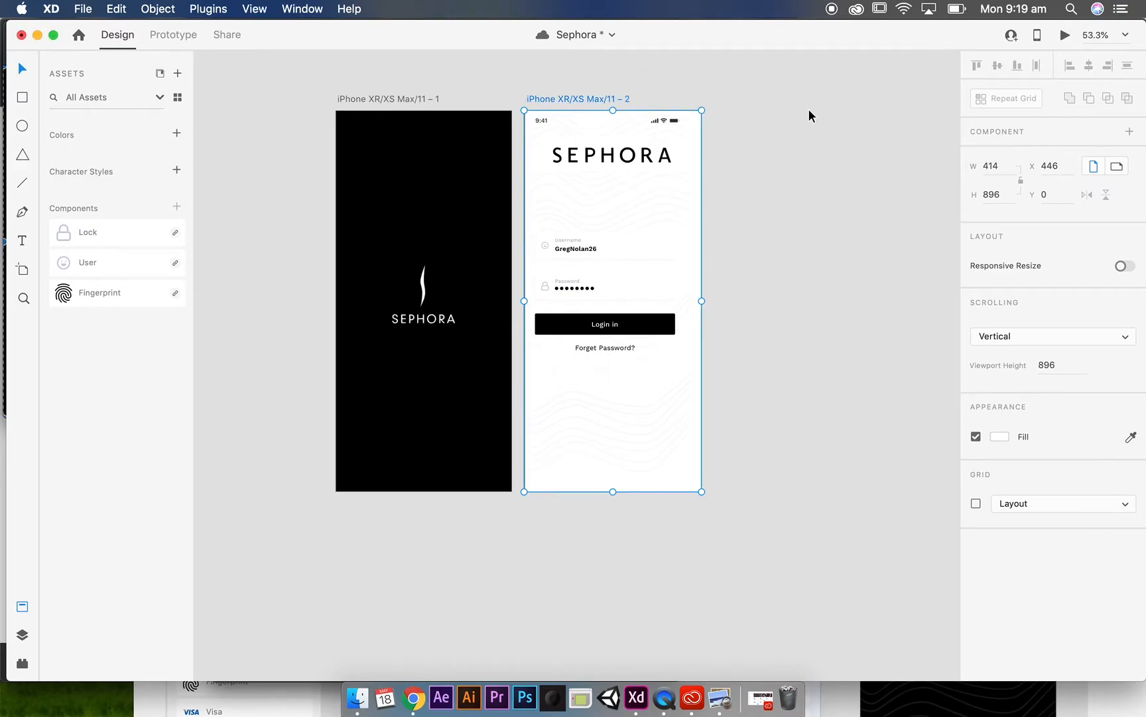
Enlarge the login artboard's status bar to about 380 by 19, starting at X 11.
click(672, 123)
drag(679, 124, 699, 127)
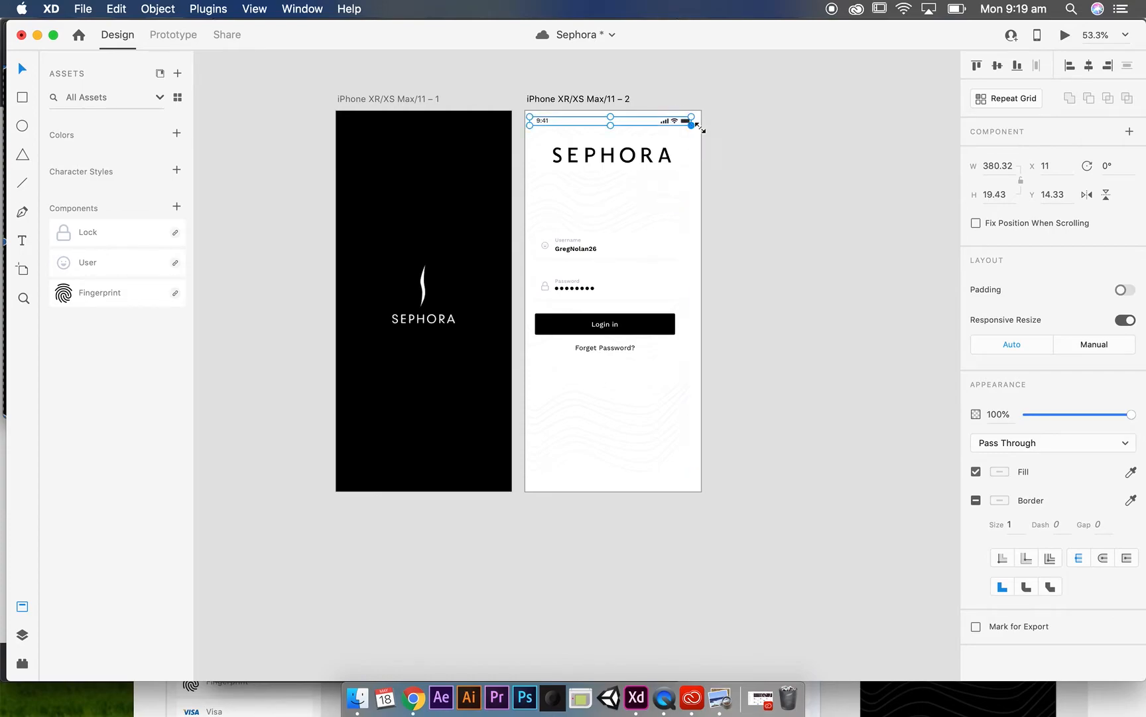
click(704, 243)
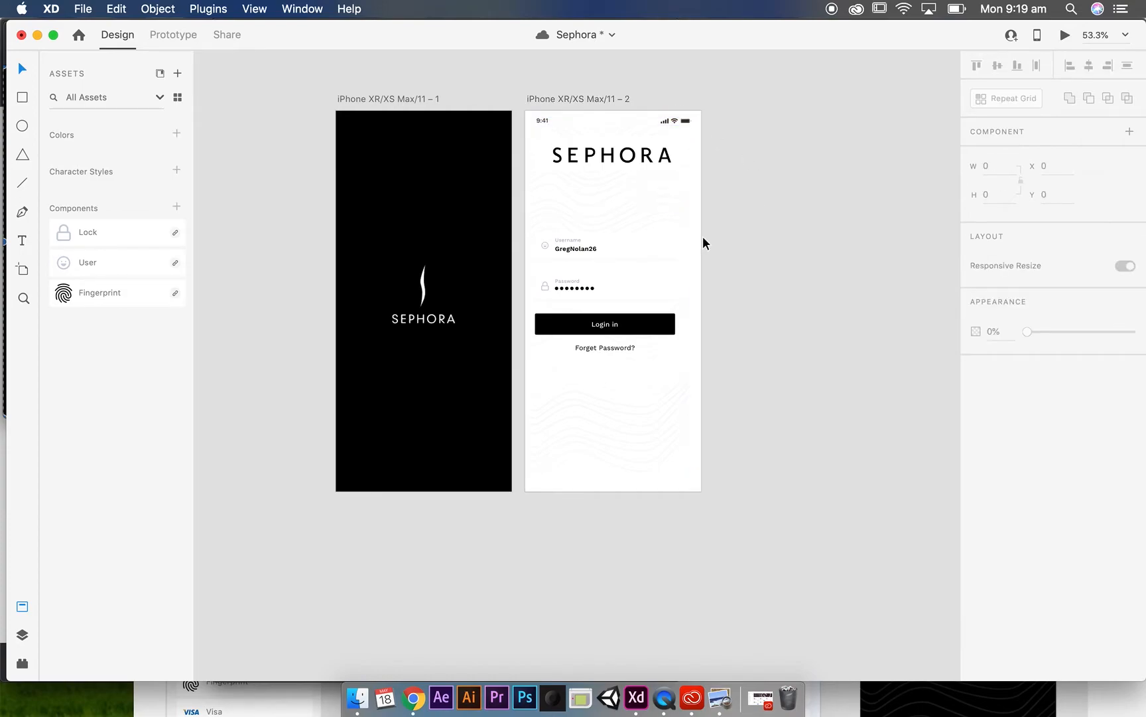
click(615, 330)
click(626, 344)
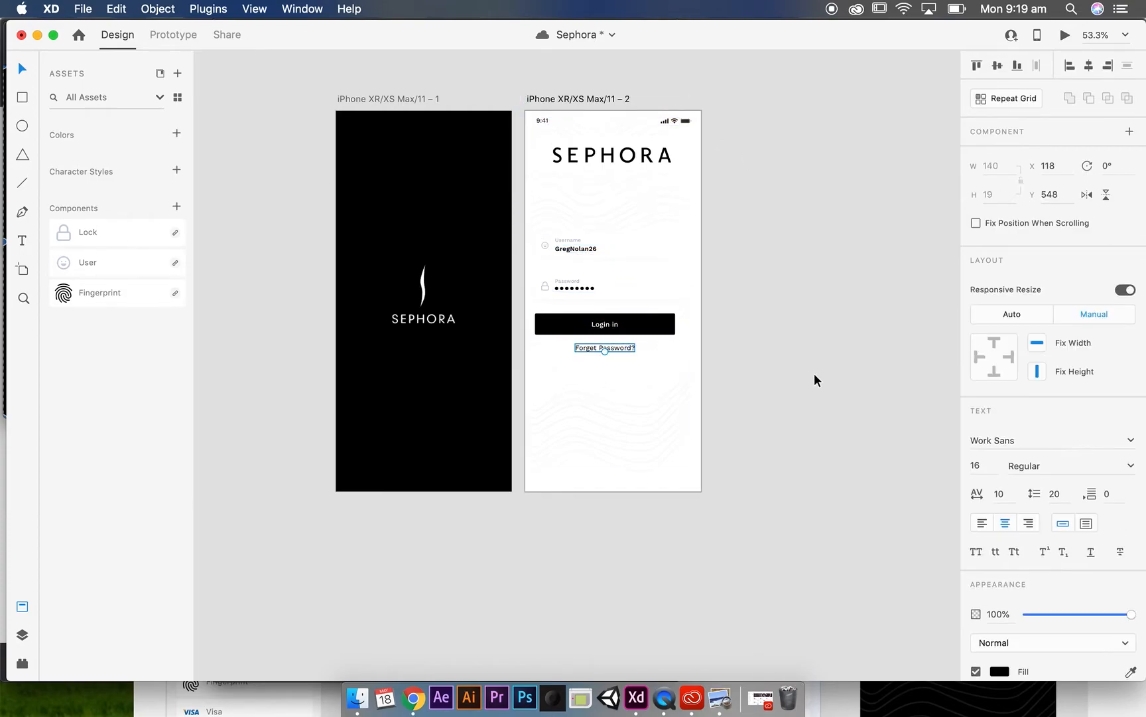
click(814, 379)
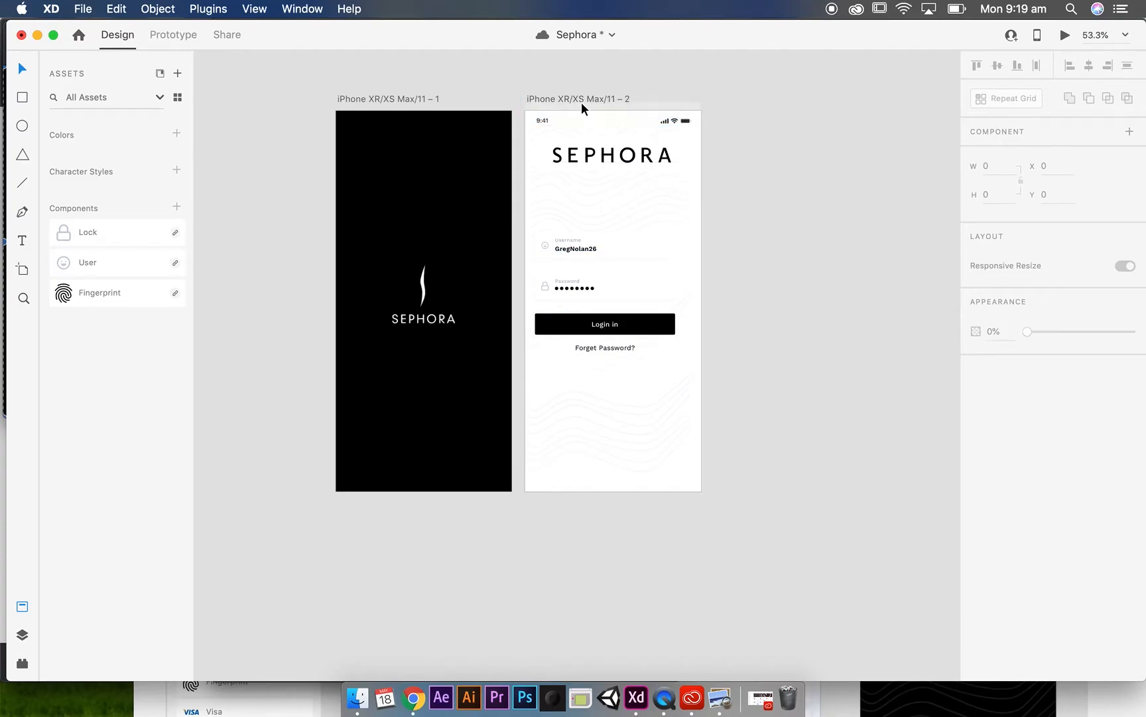
Move the login artboard further from the splash artboard and place a duplicate of the splash artboard between them.
drag(583, 99, 818, 98)
click(703, 106)
click(379, 101)
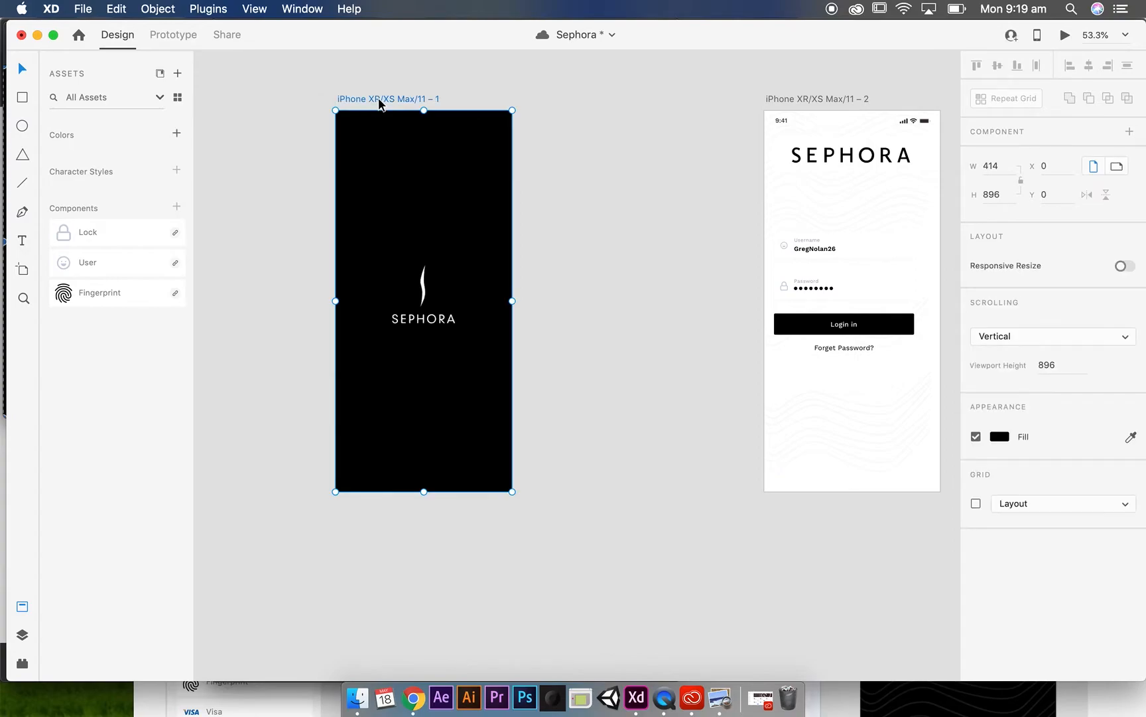
key(super+d)
click(414, 232)
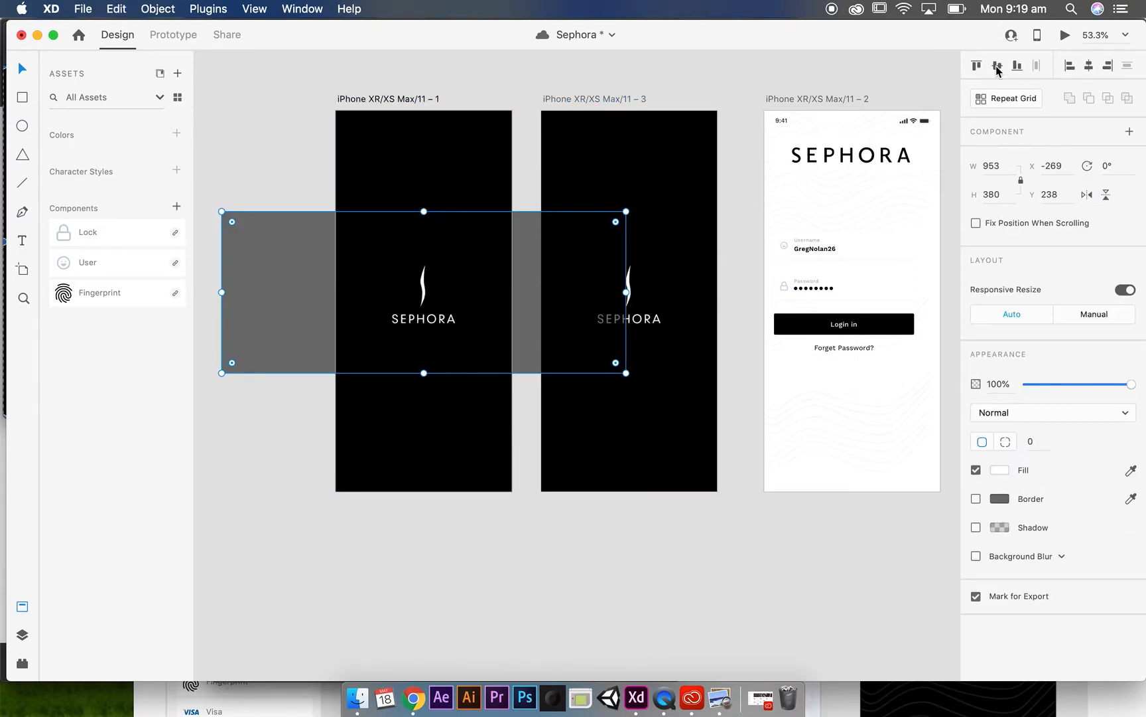
Redirect the first splash artboard's prototype transition from the login artboard to the duplicated splash artboard.
click(185, 35)
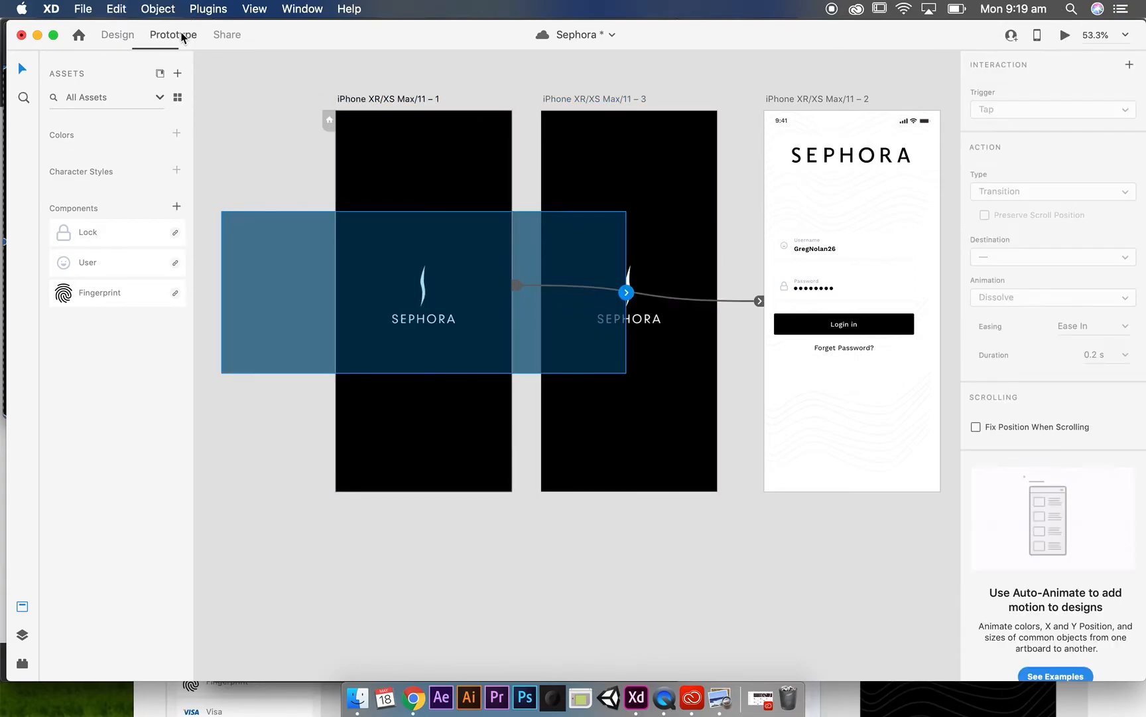
click(266, 128)
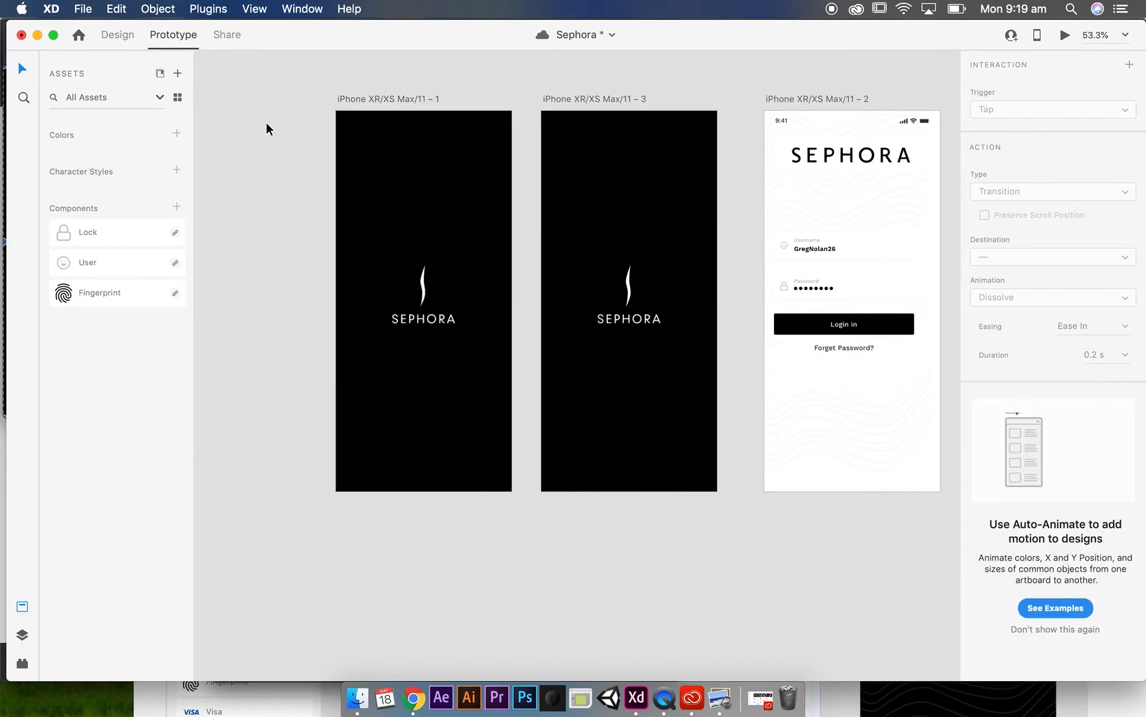
click(397, 176)
drag(756, 301, 564, 272)
Remove the prototype transition from the iPhone XR/XS Max/11 – 3 artboard to the login artboard.
click(680, 206)
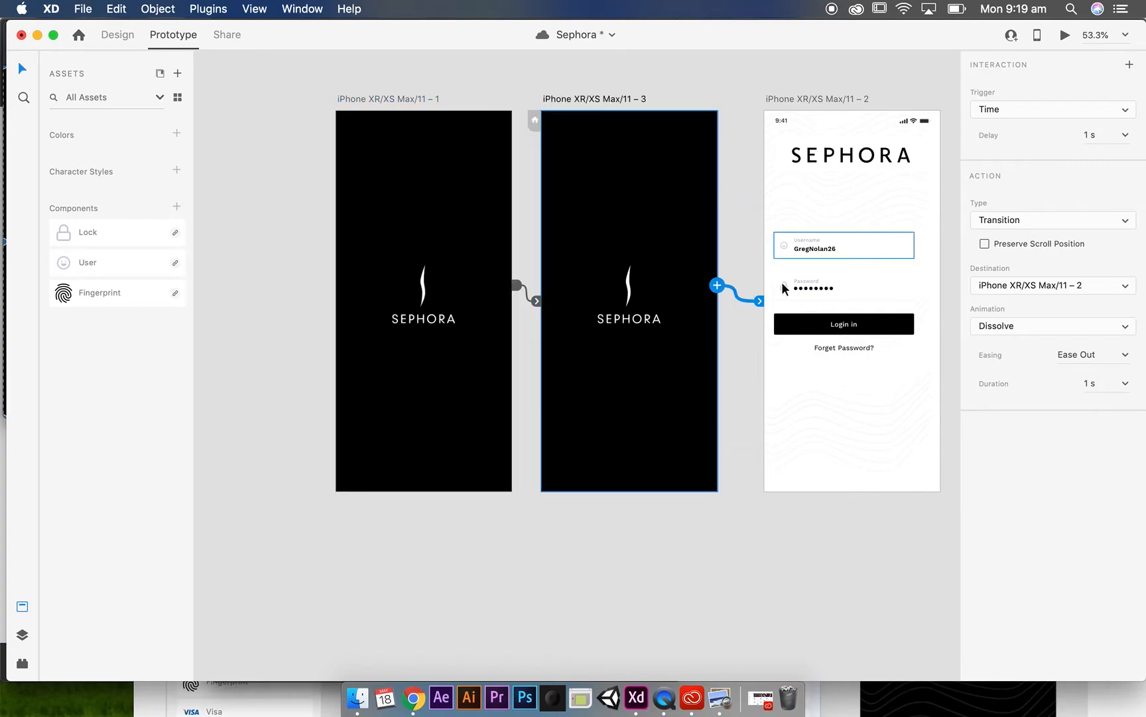
drag(759, 301, 737, 228)
click(644, 78)
click(610, 170)
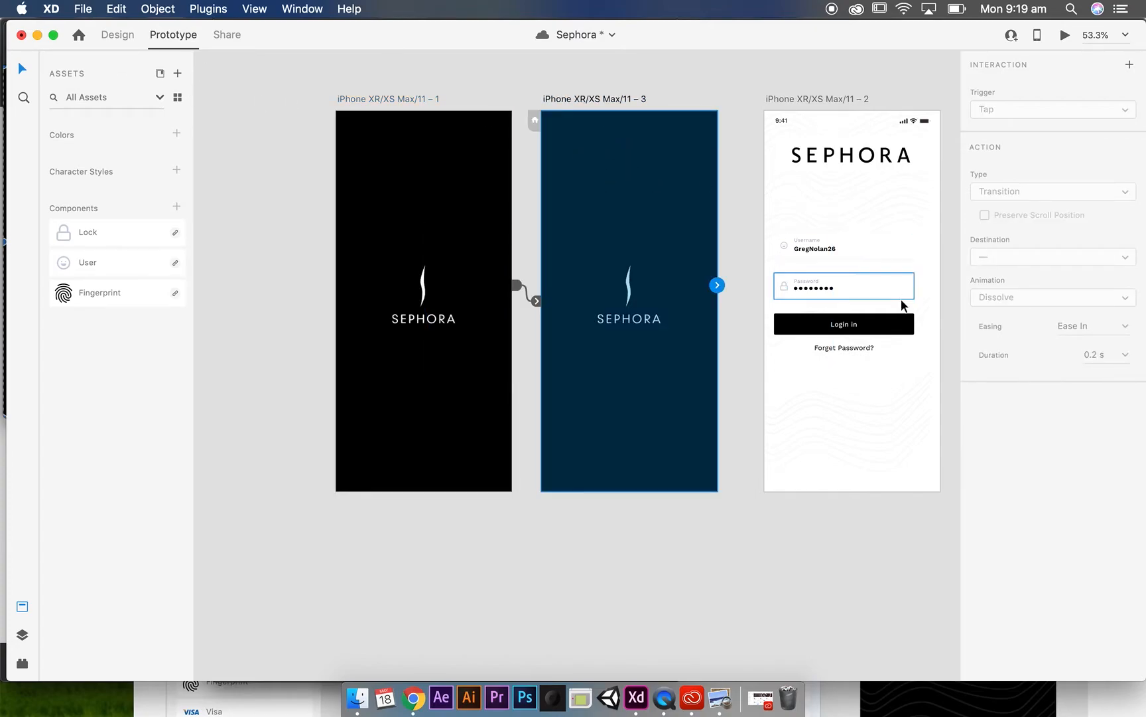
Change the fill of the iPhone XR/XS Max/11 – 3 artboard to white.
click(114, 35)
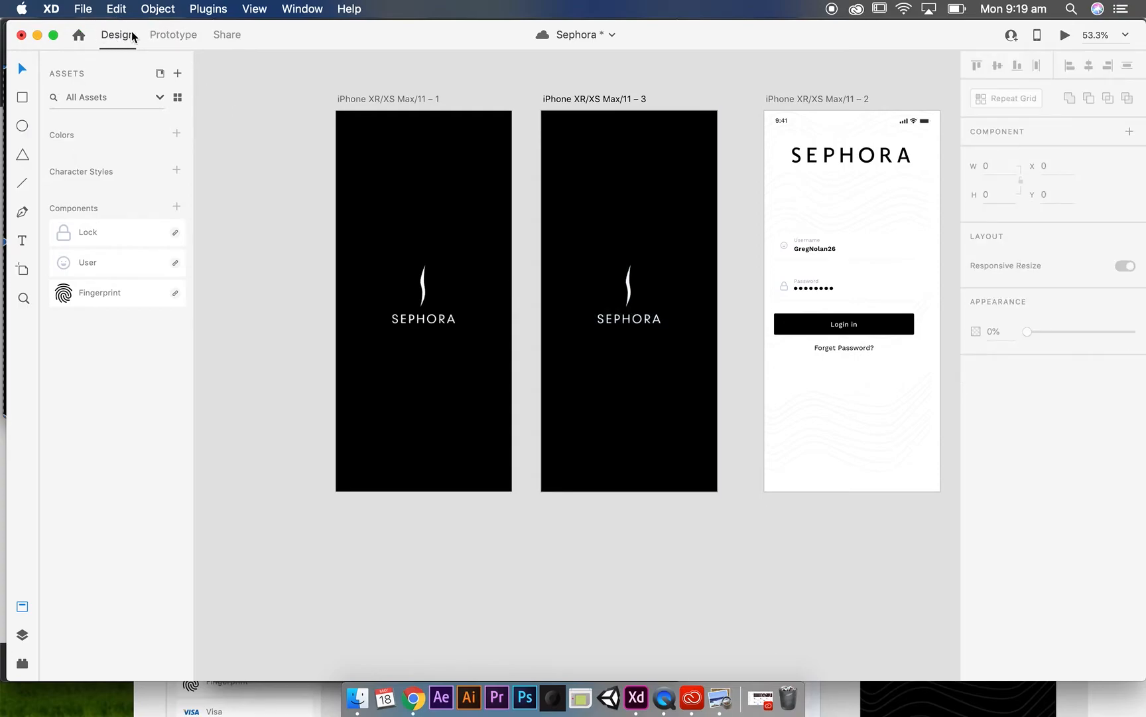
click(601, 99)
click(999, 437)
drag(873, 369, 765, 336)
click(1075, 409)
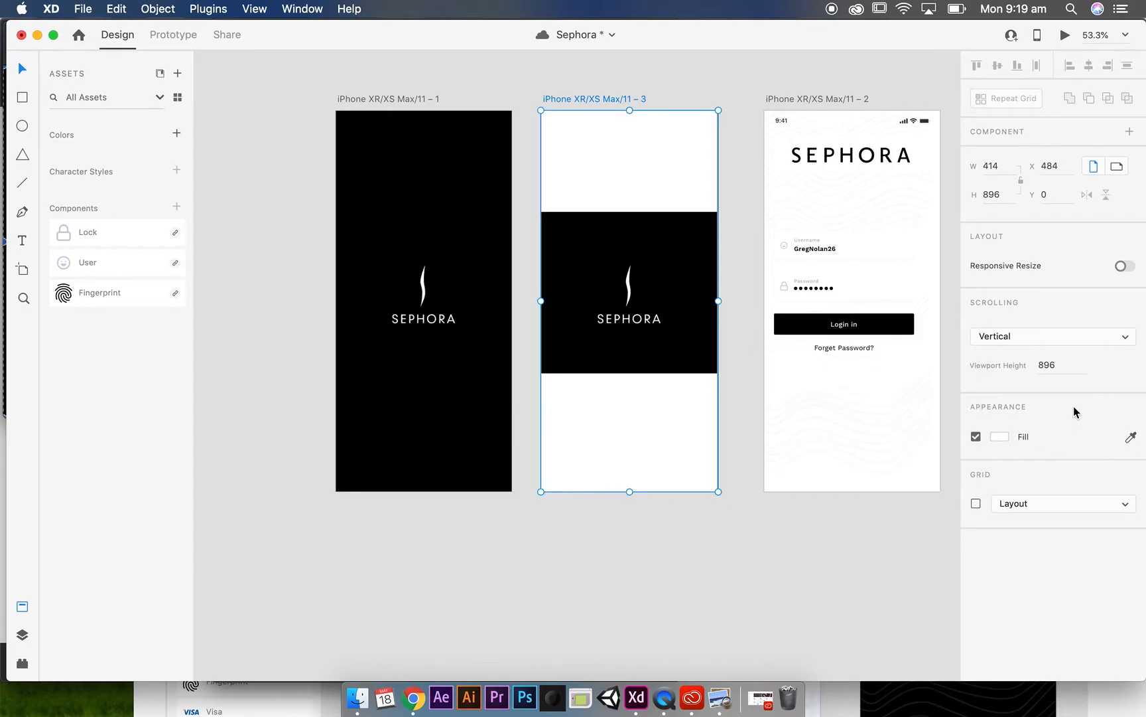
Try to move the lower wave pattern from the login artboard onto the iPhone XR/XS Max/11 – 3 artboard.
click(925, 387)
mouse_move(926, 386)
mouse_down()
mouse_move(824, 436)
mouse_move(726, 407)
mouse_move(743, 408)
mouse_up()
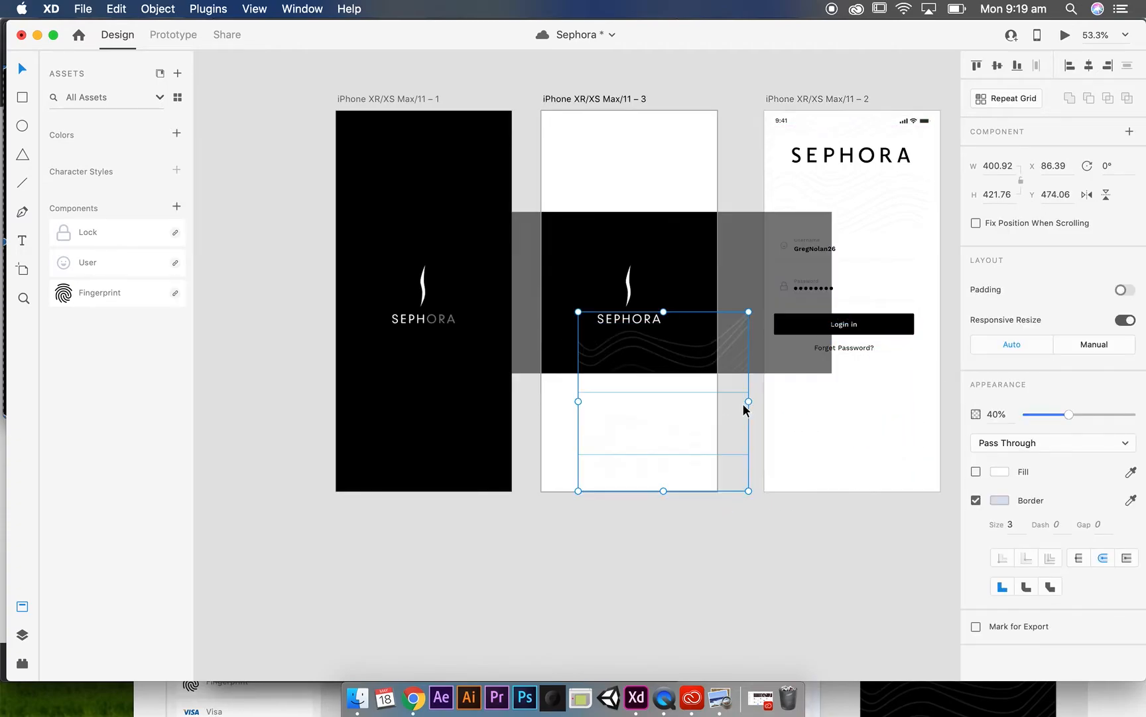
key(super+z)
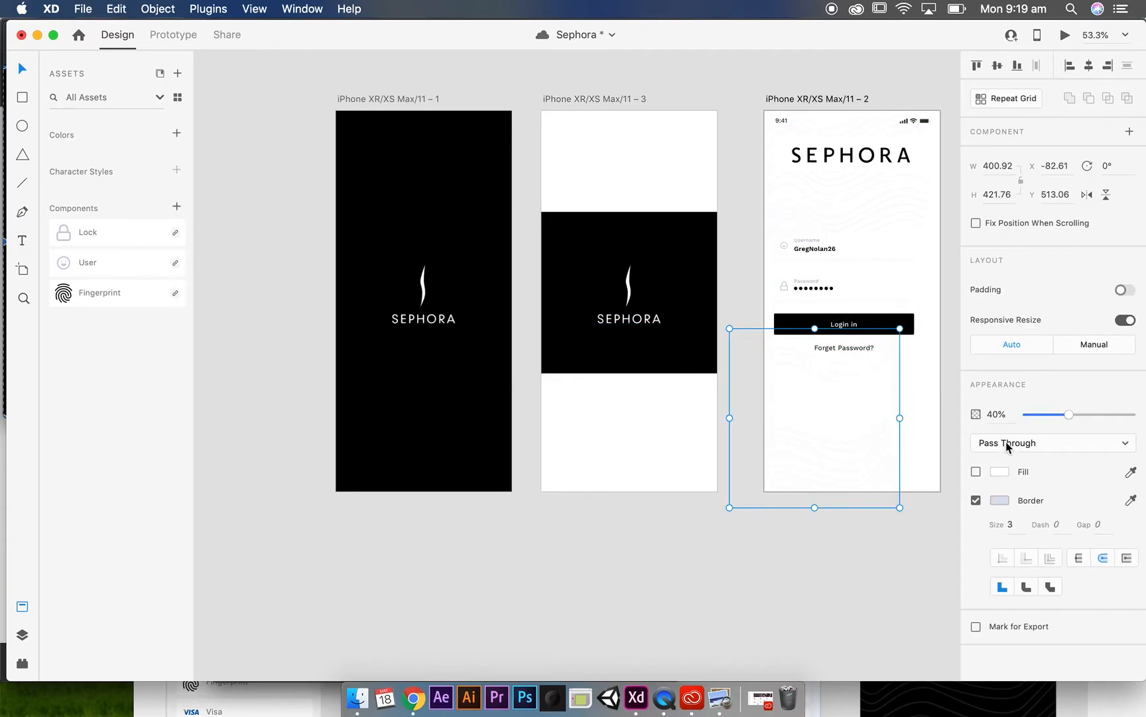
key(super+z)
key(super+z)
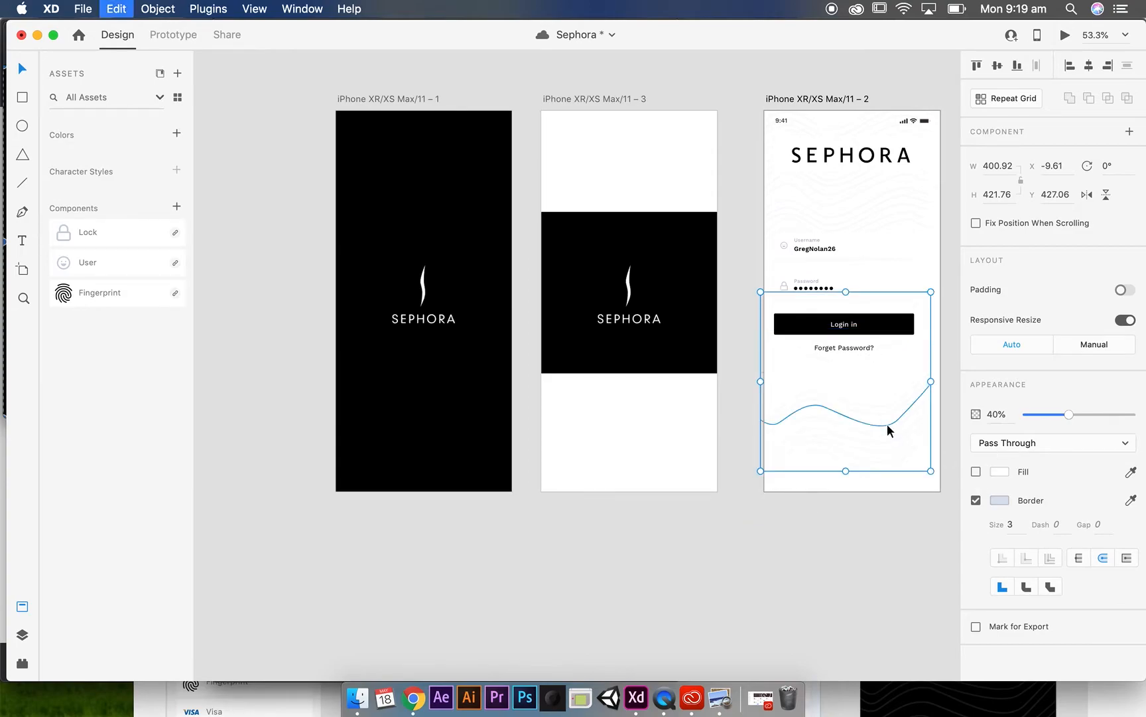
Copy the wave pattern onto the iPhone XR/XS Max/11 – 3 artboard and delete the black Sephora logo image there.
drag(637, 425, 664, 453)
click(688, 236)
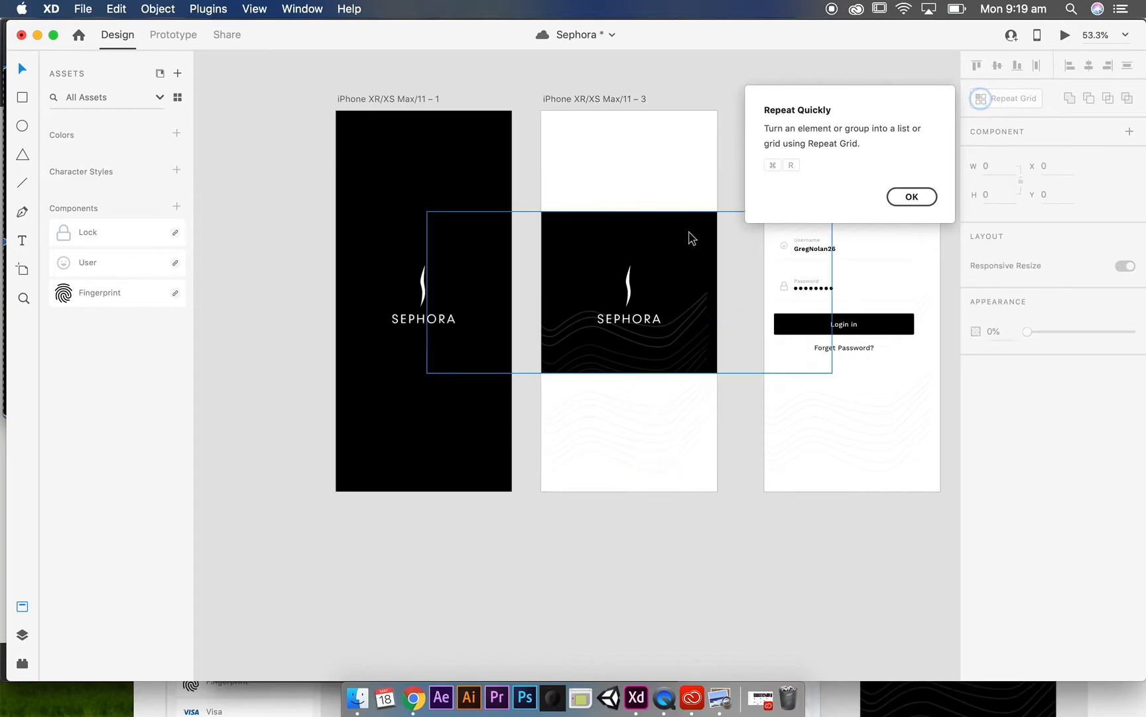
key(Delete)
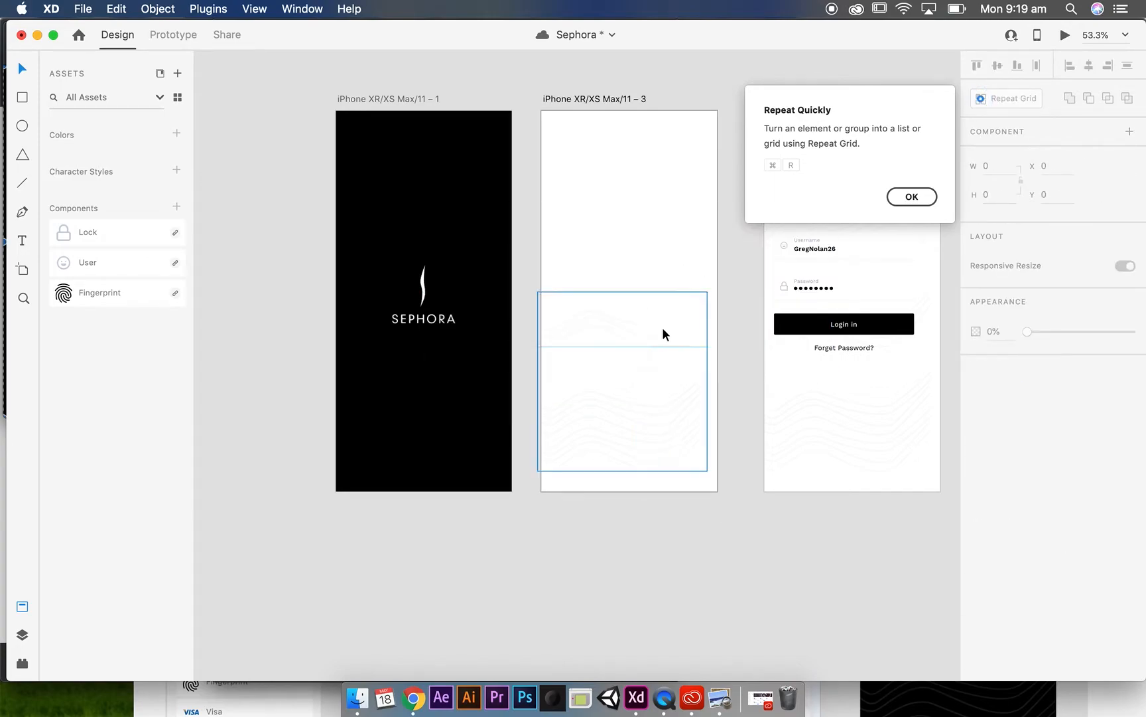
click(907, 195)
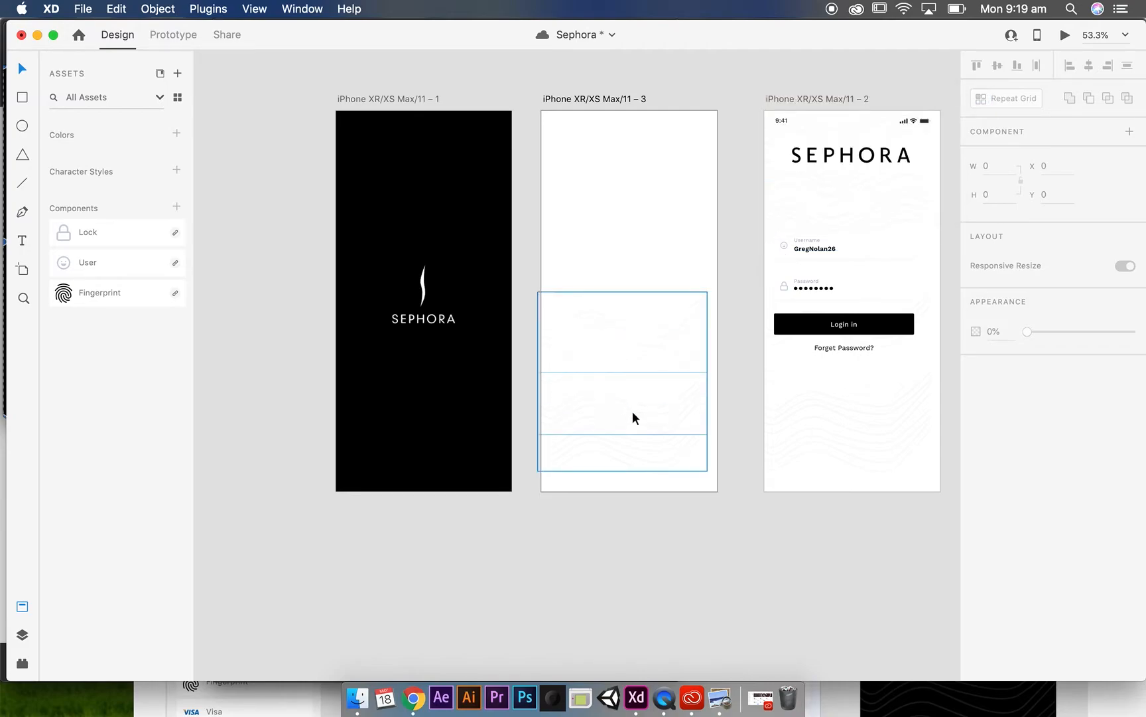
Try to repeat the wave pattern on the middle artboard sideways and downwards with Repeat Grid.
click(635, 416)
click(1002, 98)
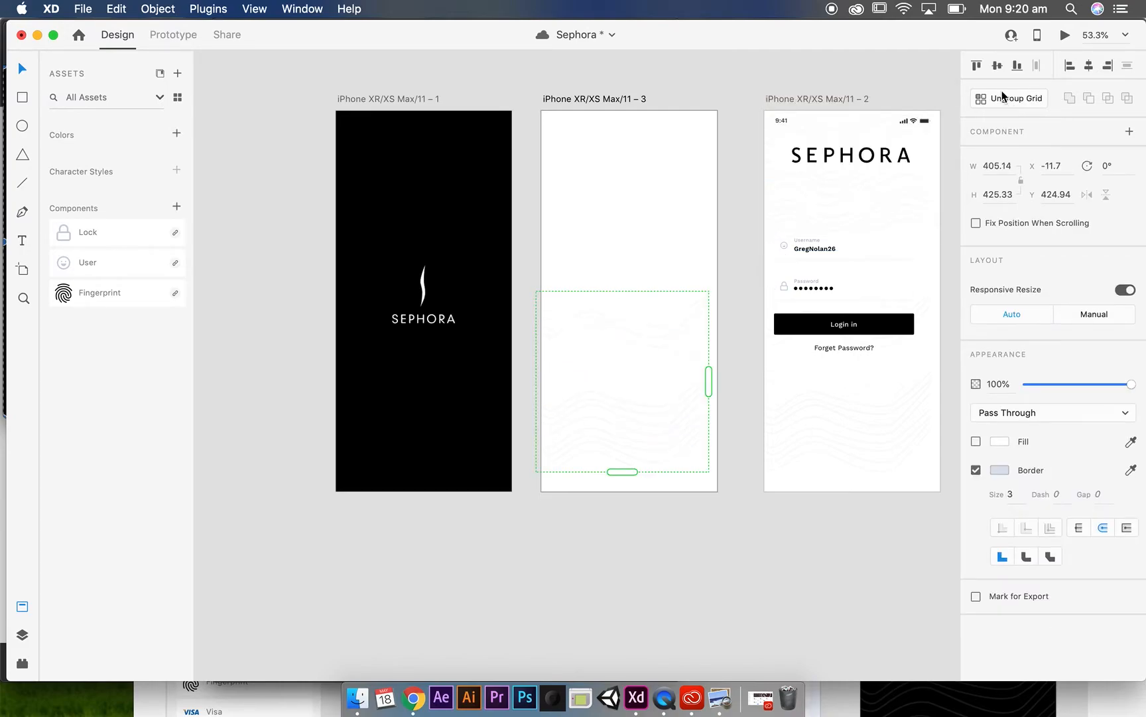
drag(709, 380, 789, 380)
drag(670, 472, 677, 568)
Undo the repeat grid of waves and delete the wave pattern from the iPhone XR/XS Max/11 – 3 artboard.
key(super+z)
key(super+z)
key(super+z)
key(super+z)
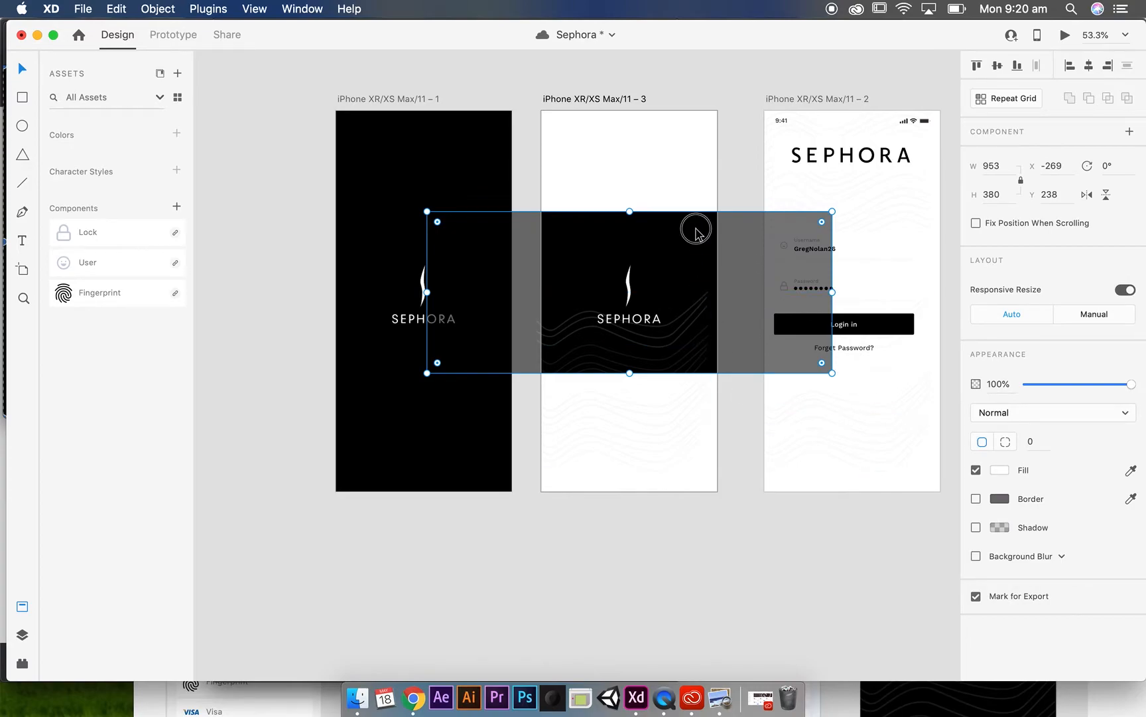
key(super+z)
click(641, 442)
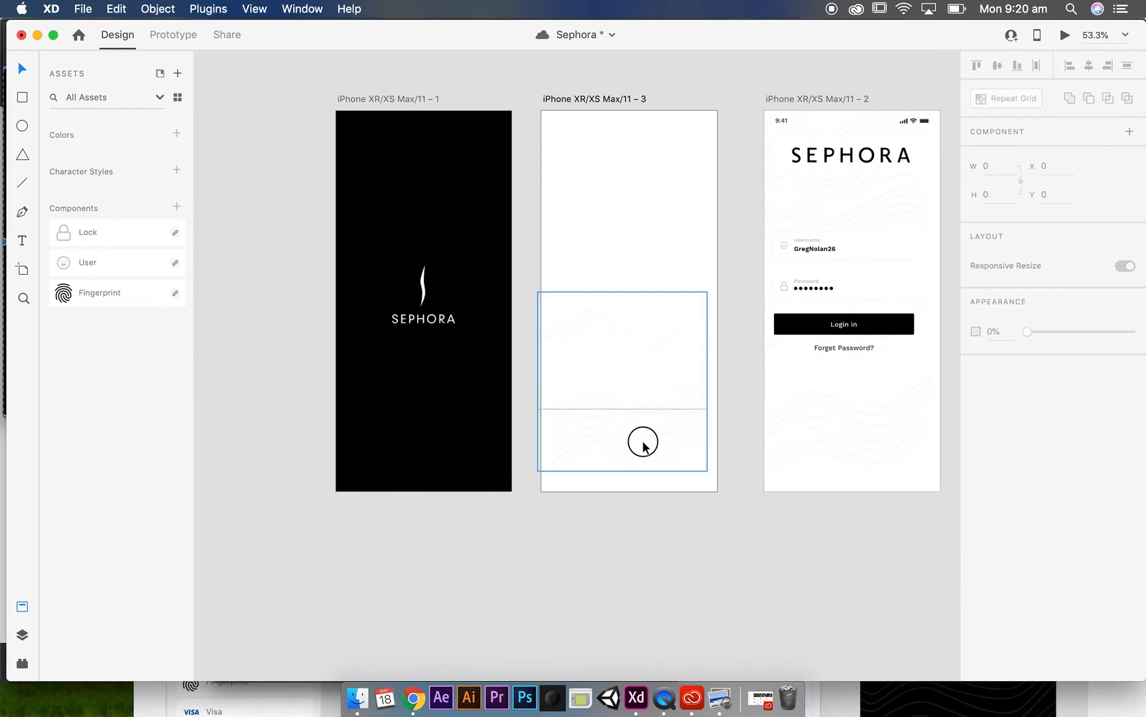
key(Delete)
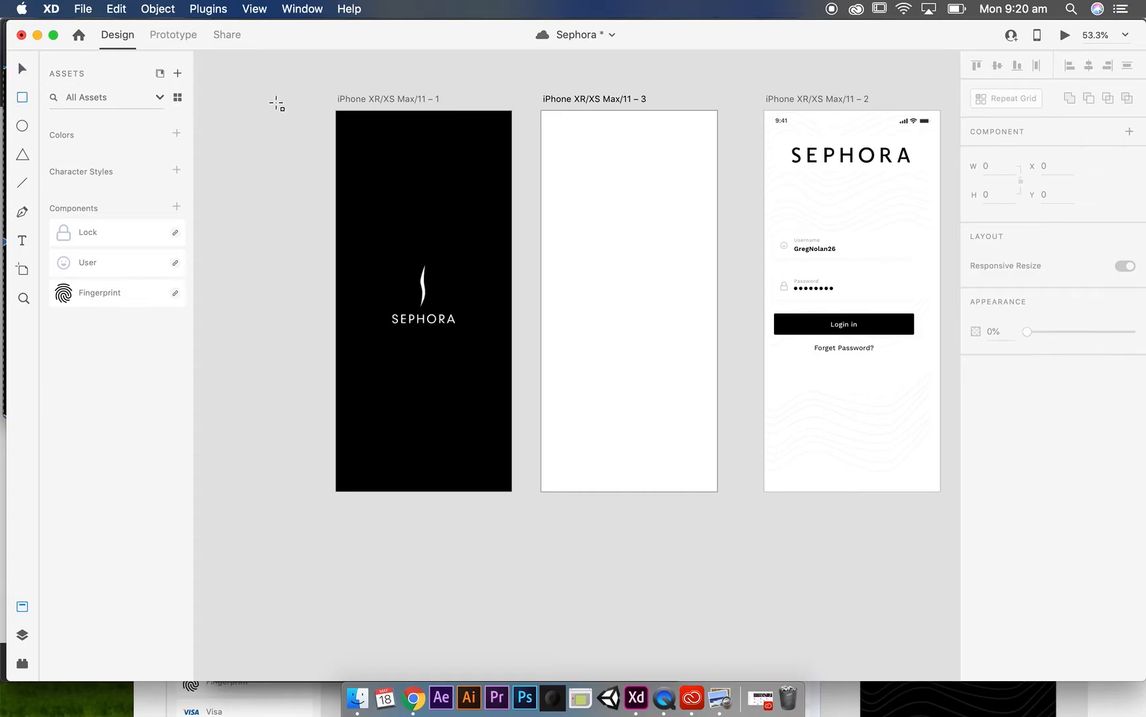
Draw a red rectangle about 190 by 160 on the blank artboard, round its corners to about 56, and place it near X 27, Y 127.
mouse_move(561, 188)
mouse_down()
mouse_move(632, 264)
mouse_move(641, 255)
mouse_up()
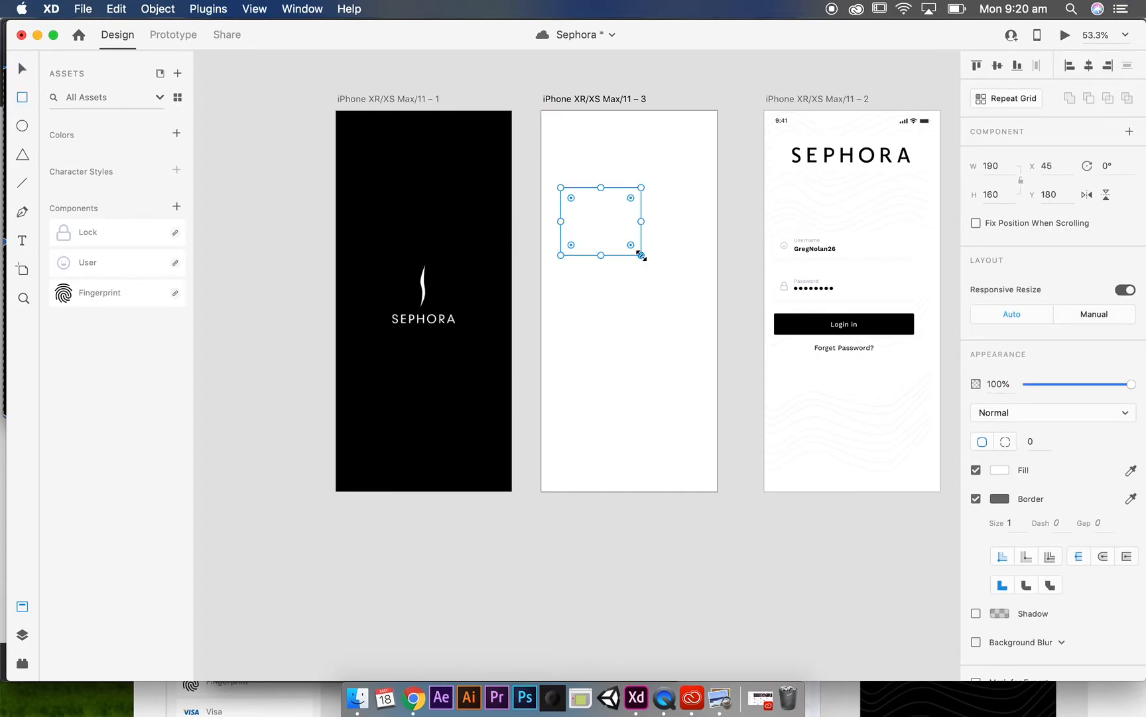
click(1000, 469)
drag(876, 432, 905, 397)
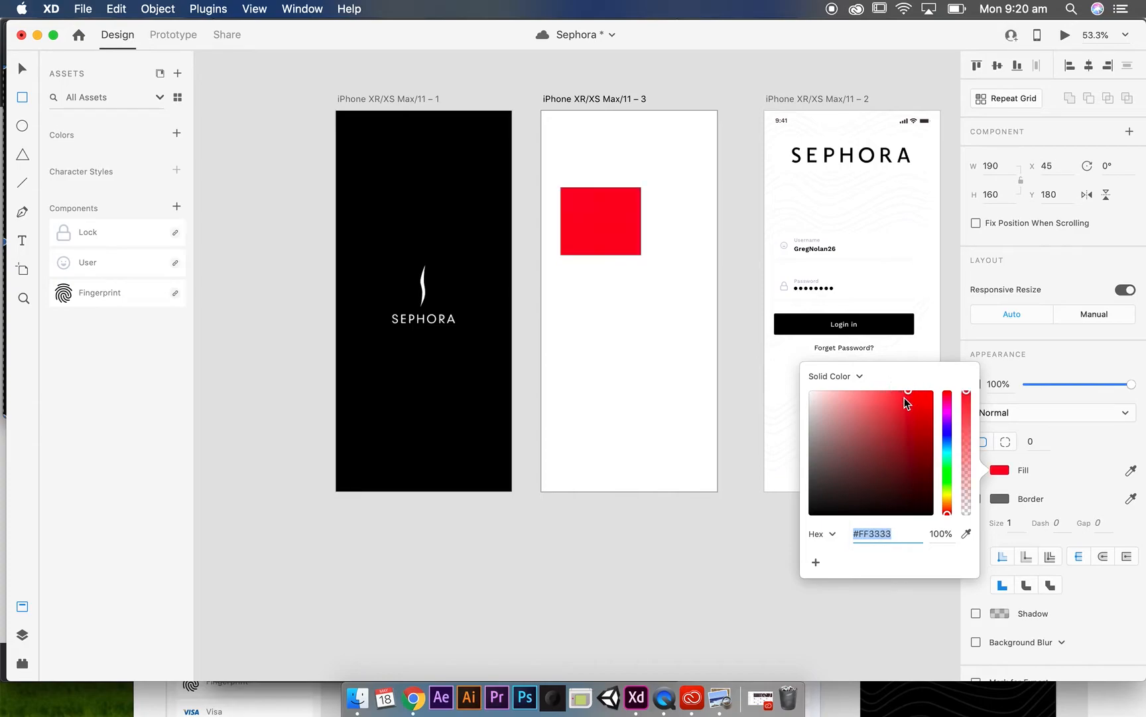
click(1030, 369)
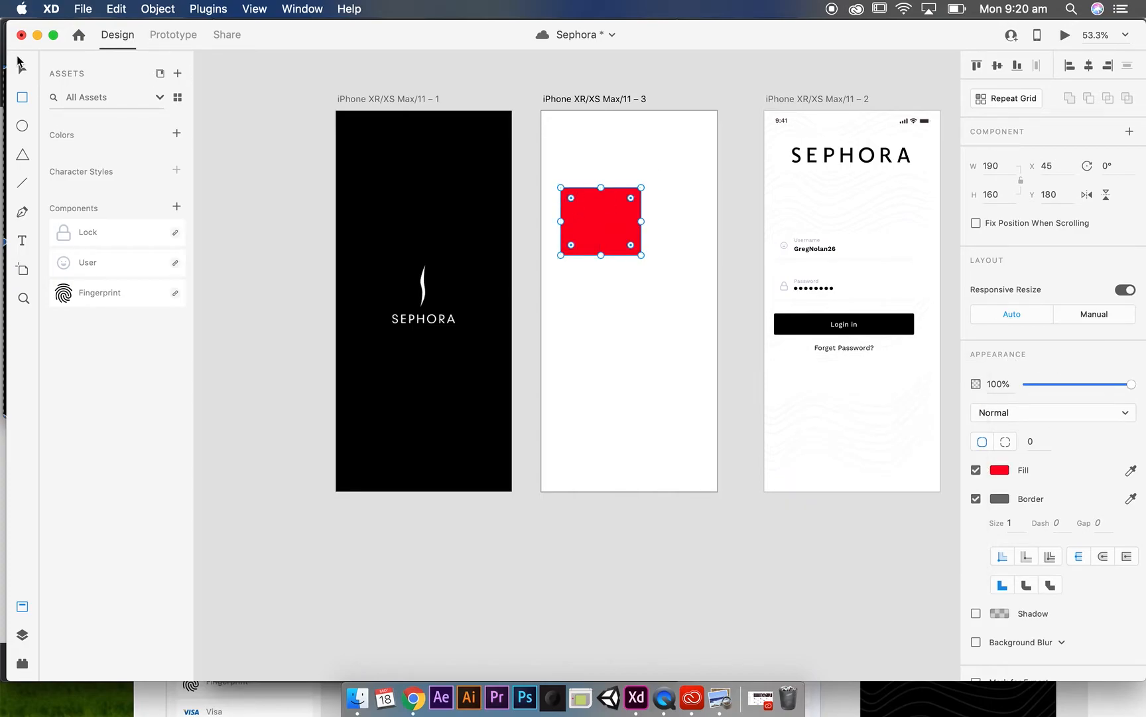
drag(571, 198, 609, 201)
click(737, 224)
Turn the rounded red rectangle into a Repeat Grid of two columns and four rows, about 387 by 711.
click(1001, 103)
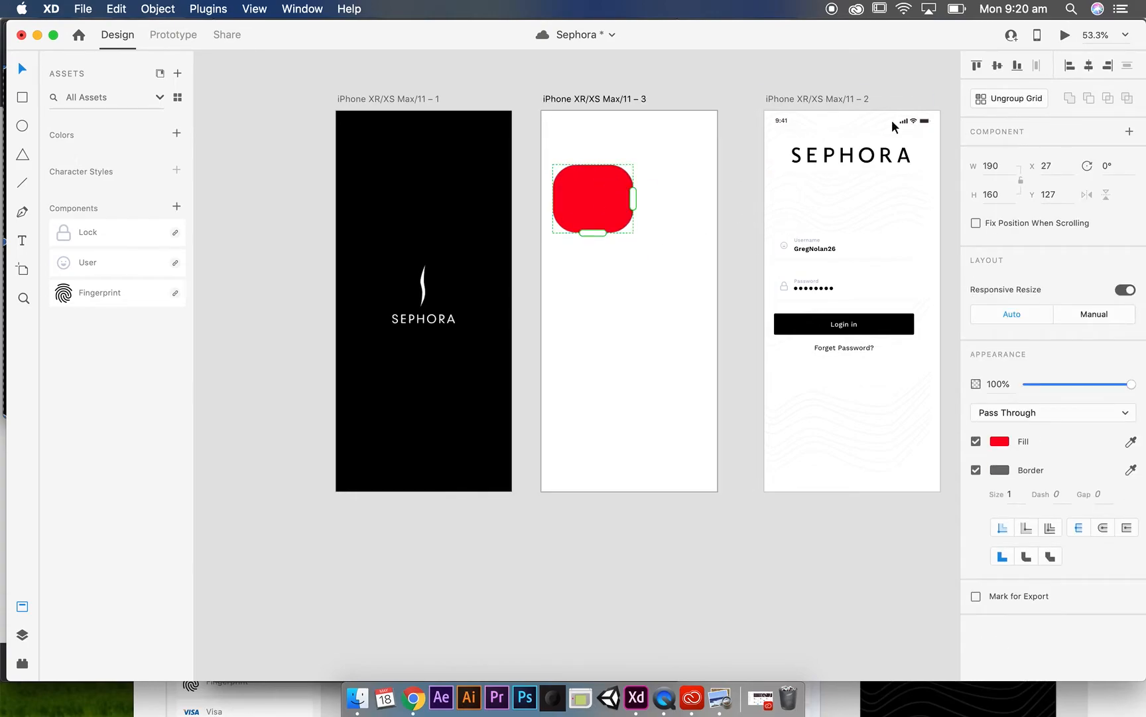
drag(589, 232, 624, 466)
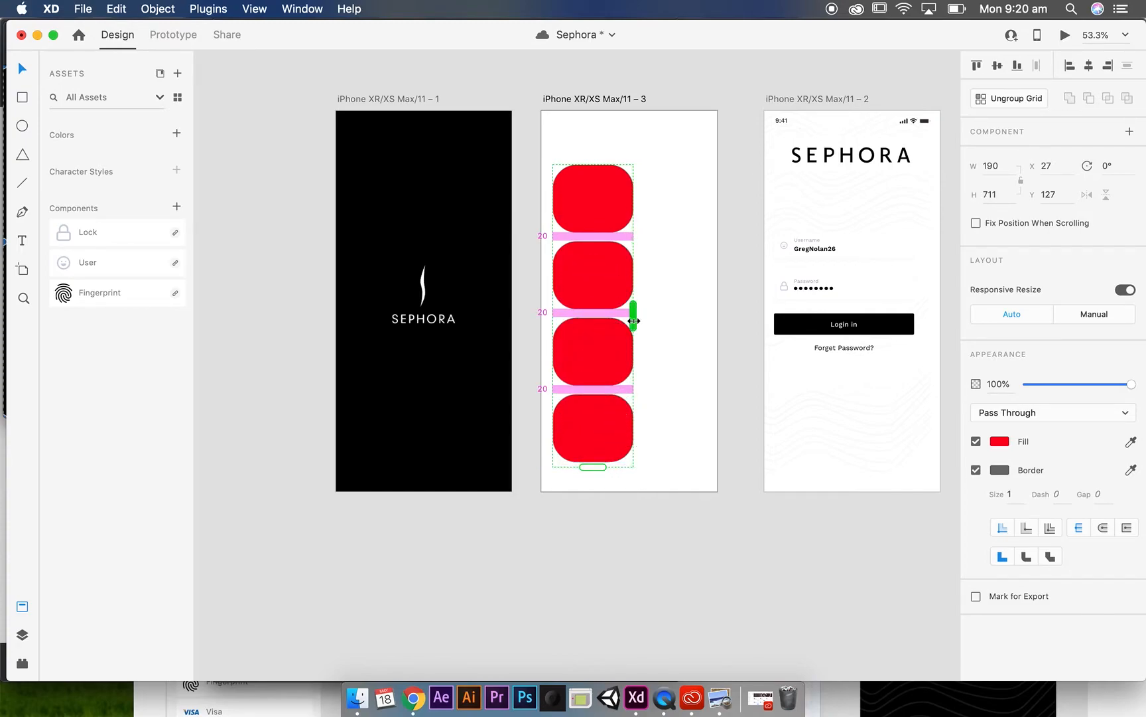
drag(631, 319, 718, 317)
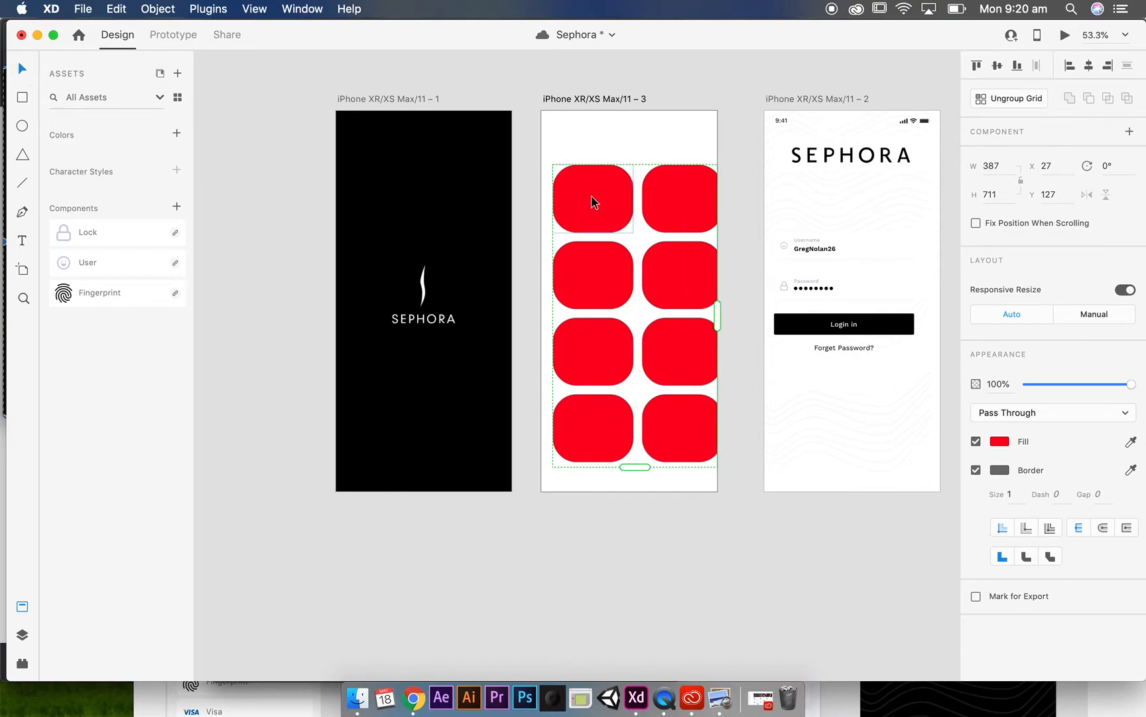
Resize the red tile inside the repeat grid to about 180 by 152.
double_click(615, 217)
mouse_move(634, 233)
mouse_down()
mouse_move(594, 214)
mouse_move(644, 242)
mouse_move(601, 216)
mouse_move(629, 228)
mouse_up()
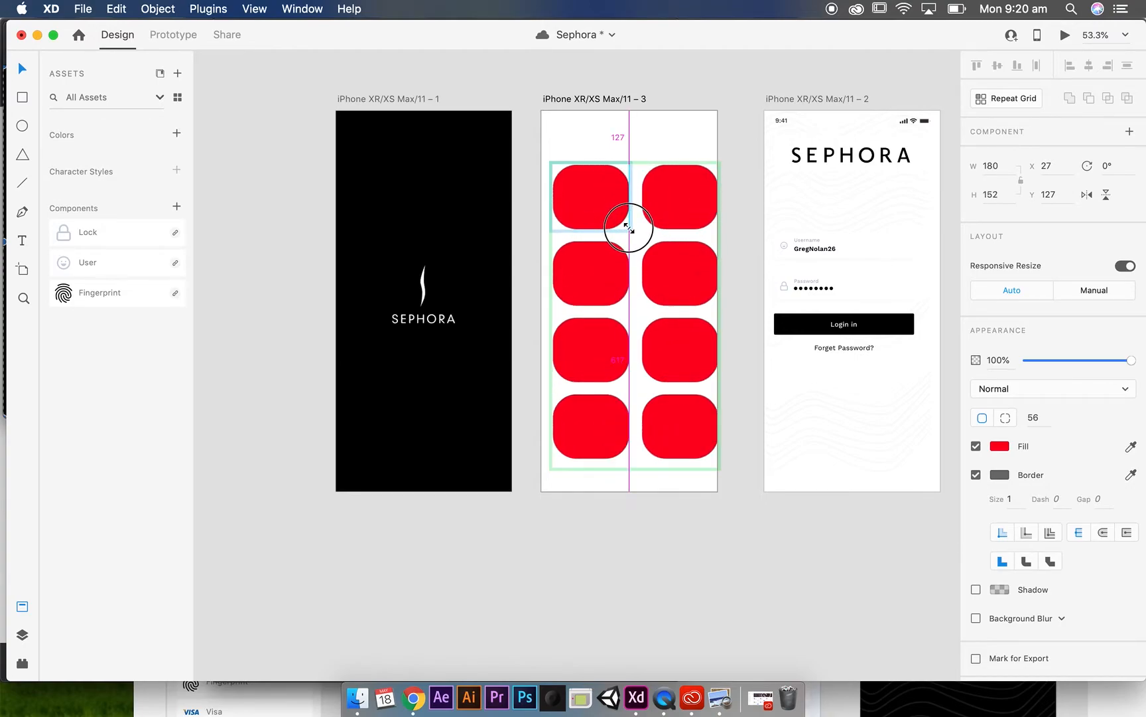
click(697, 144)
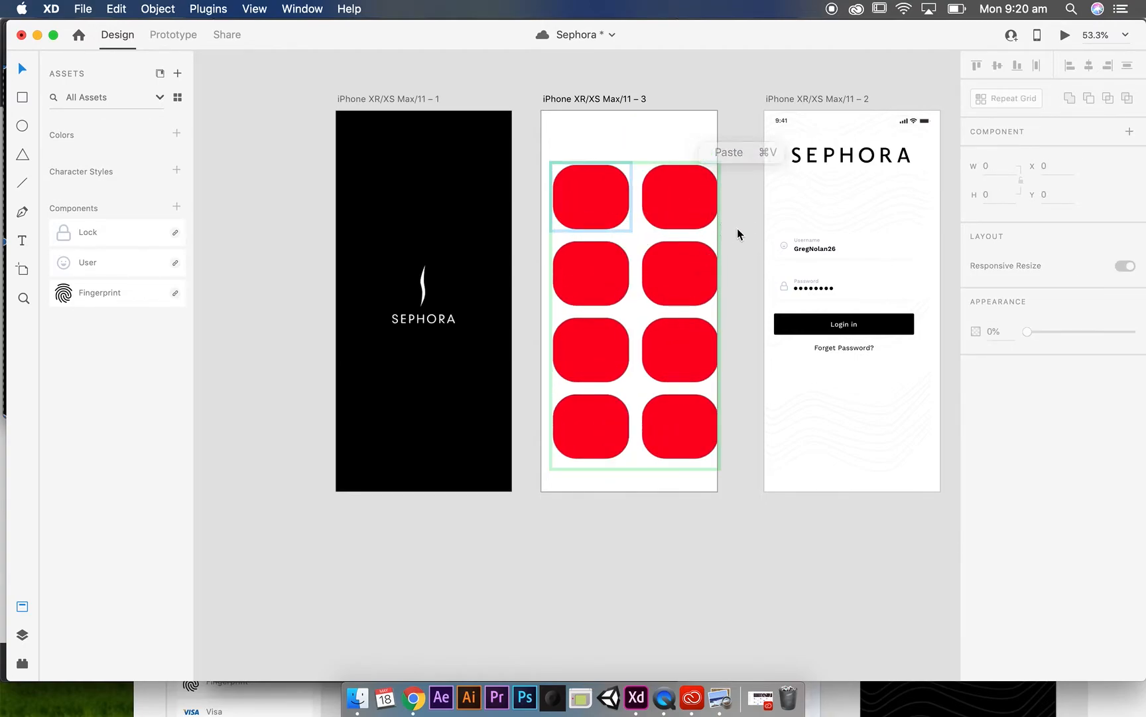
Fill the repeat grid's tiles with light grey #D9D9D9 and give their borders round joins.
drag(675, 212, 681, 215)
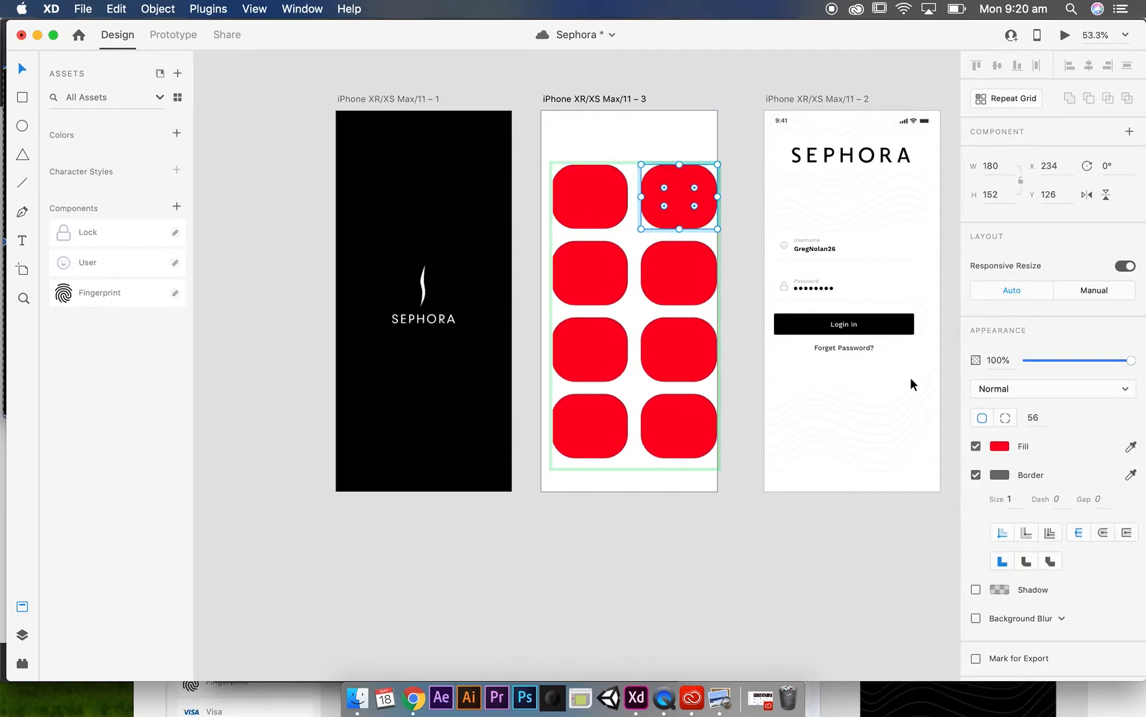
click(1003, 447)
drag(902, 432, 803, 388)
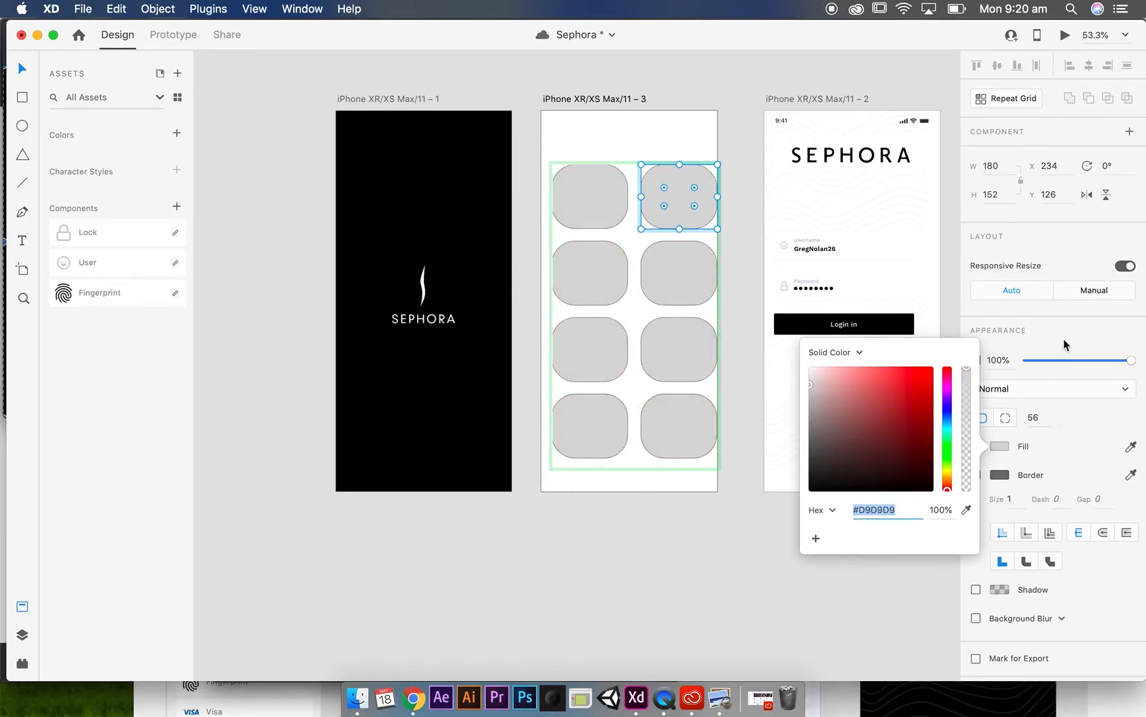
click(1065, 336)
click(1027, 561)
click(673, 548)
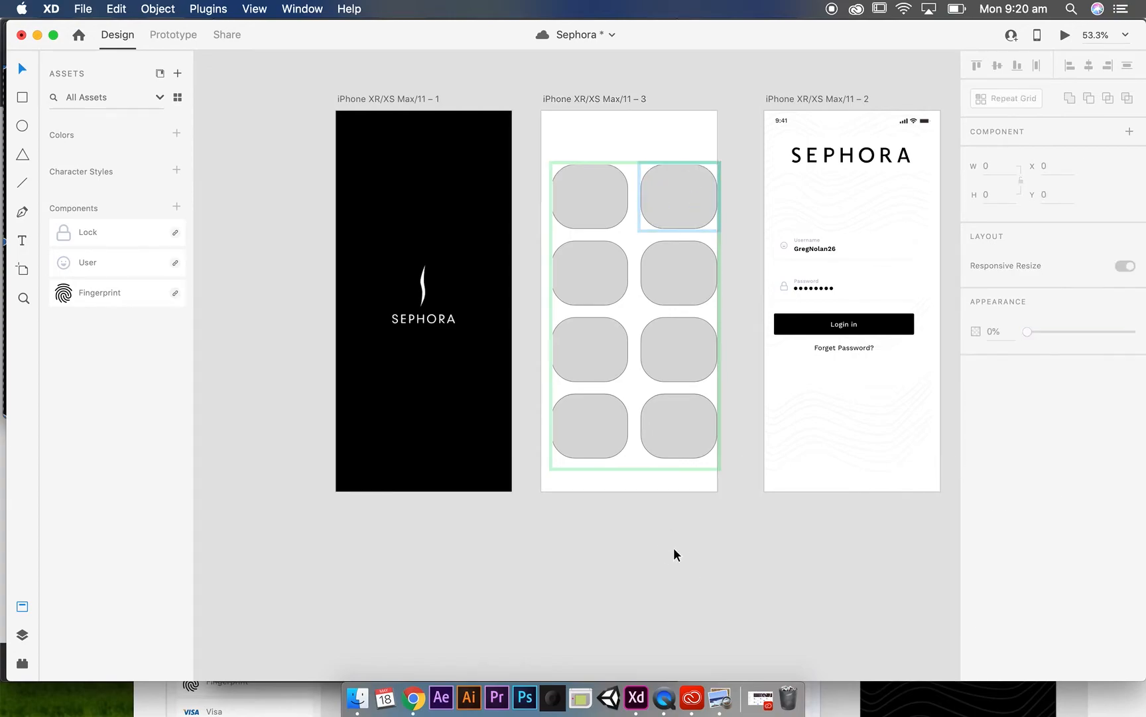
Add a red shadow with a Y offset of 6 to the tiles in the repeat grid.
click(680, 359)
double_click(594, 201)
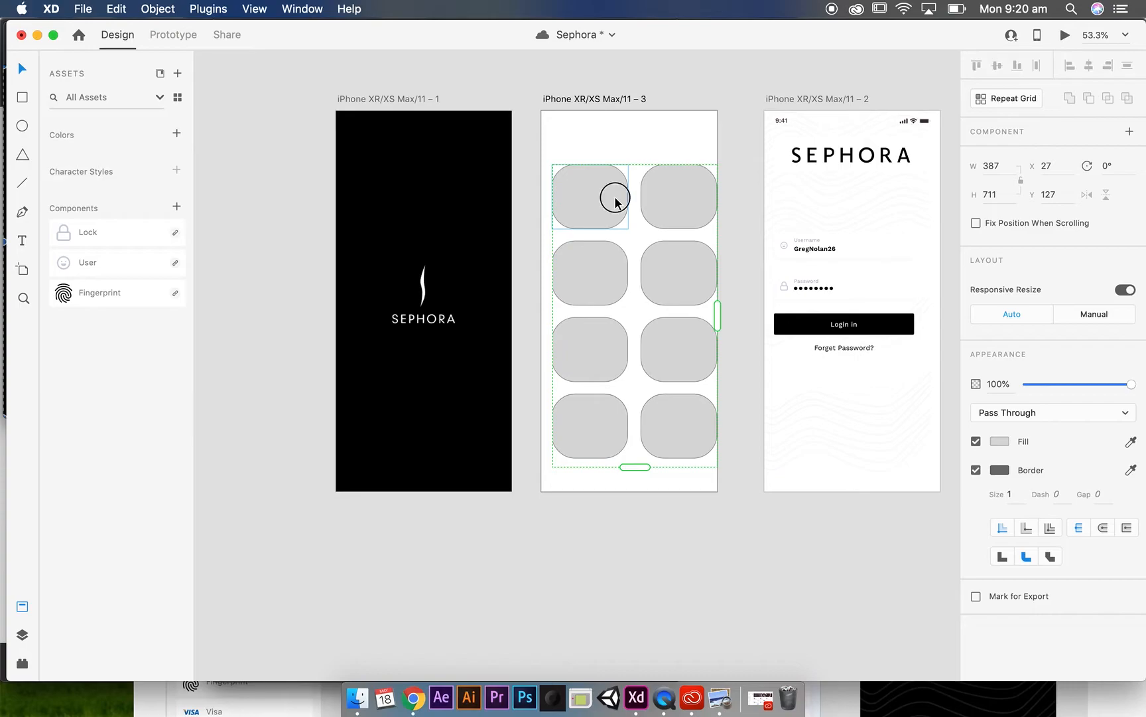
click(976, 590)
click(1045, 589)
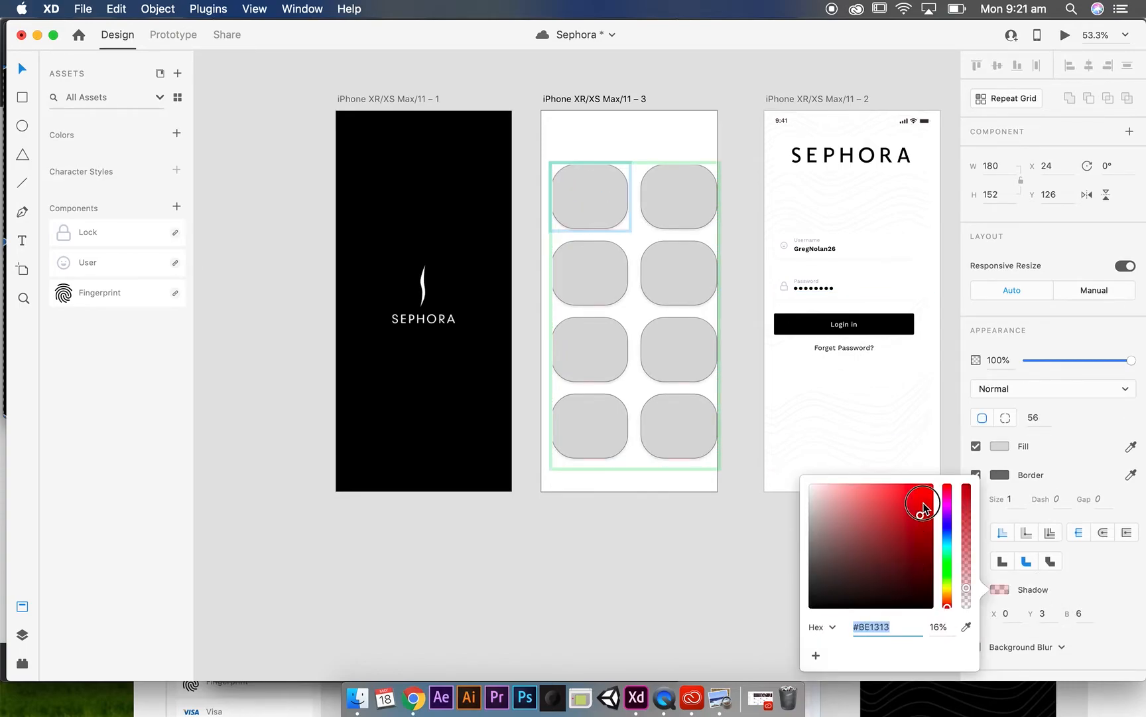
drag(926, 512, 924, 486)
click(1050, 612)
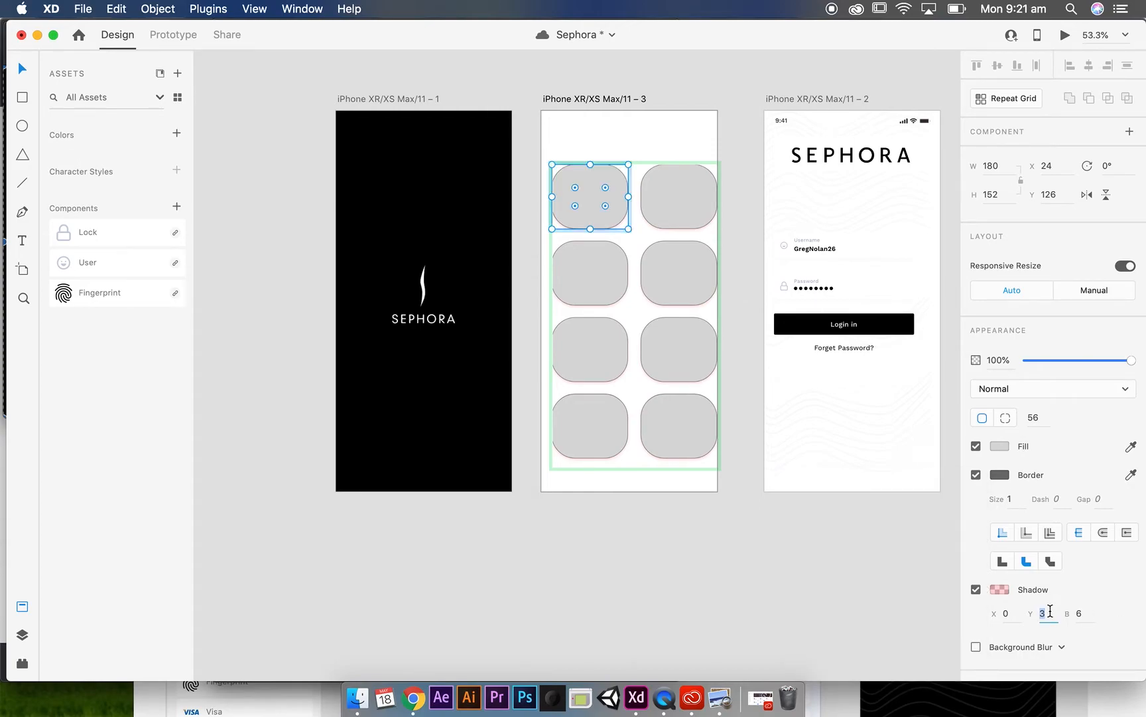
text(6)
key(Return)
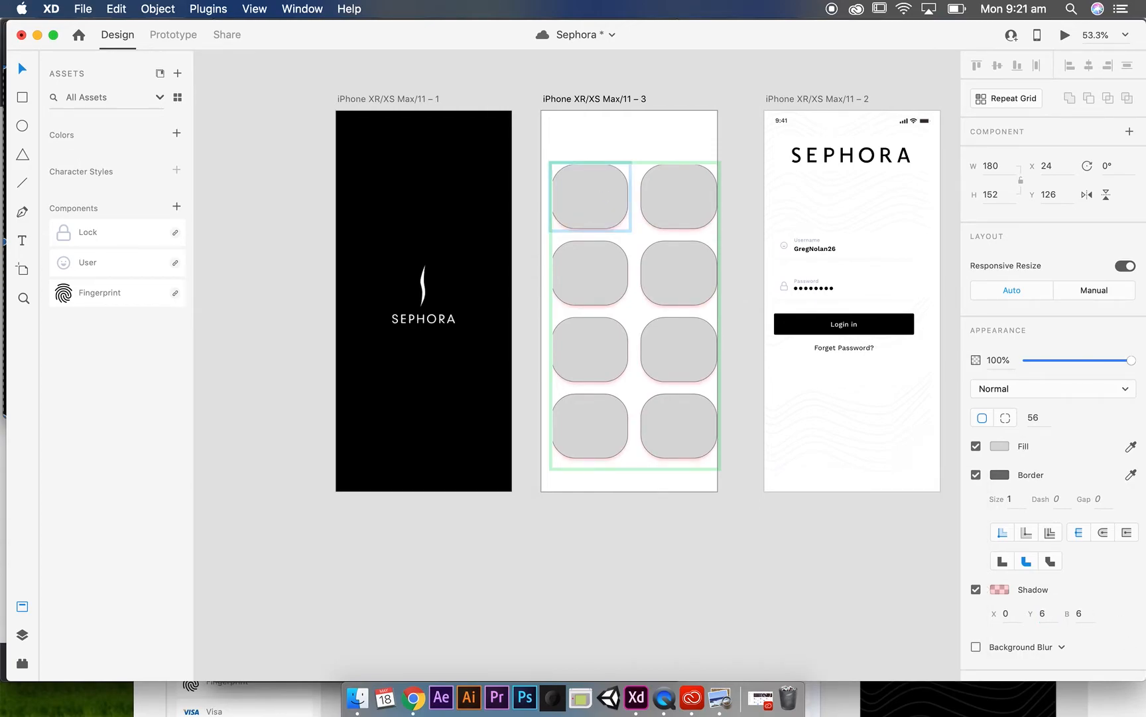
click(773, 621)
Try a background blur on the first grid tile, and undo it.
click(644, 362)
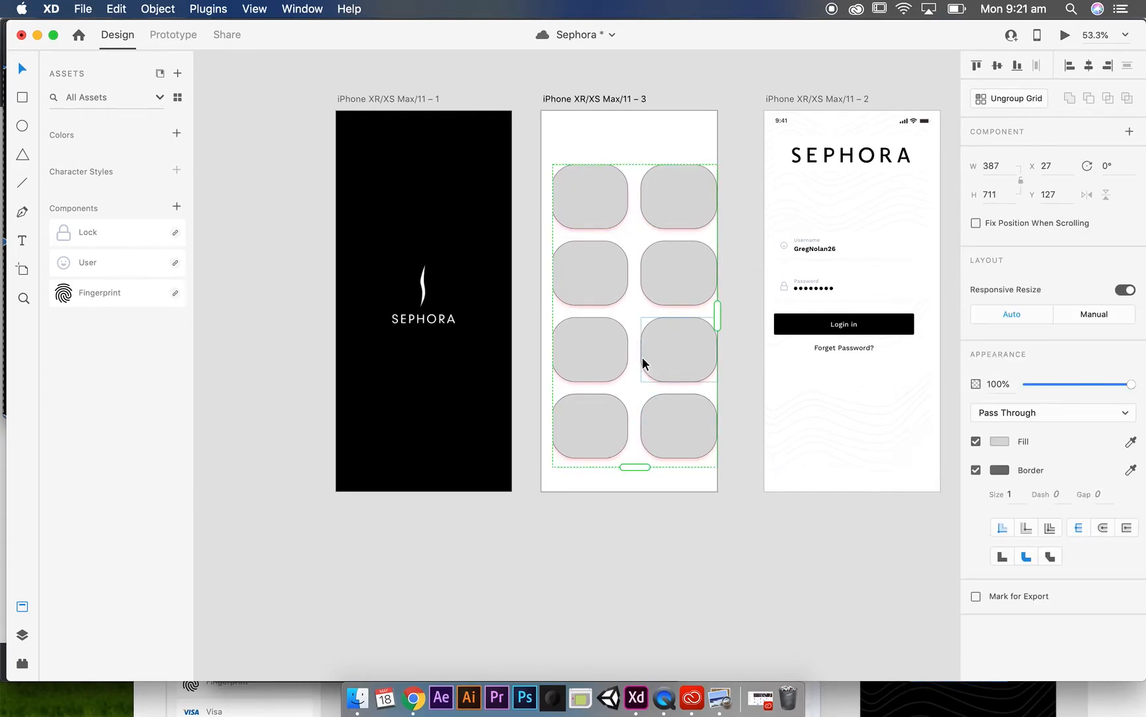
double_click(605, 189)
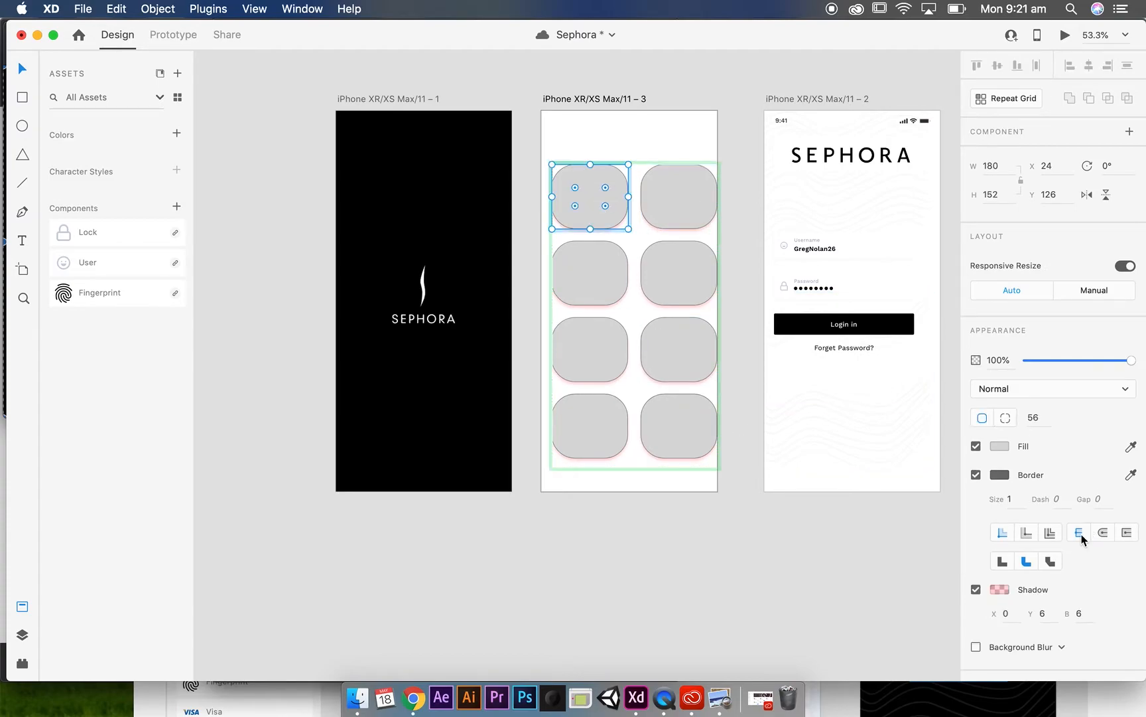
scroll(1093, 611, down, 1)
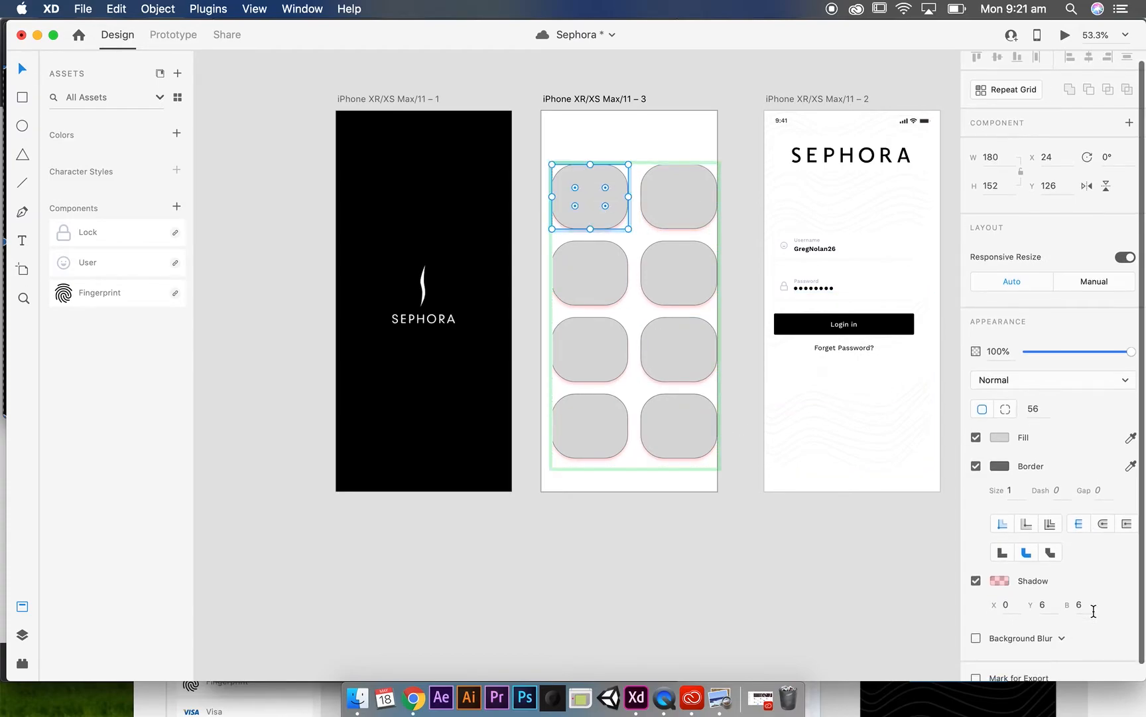
click(976, 637)
click(1062, 638)
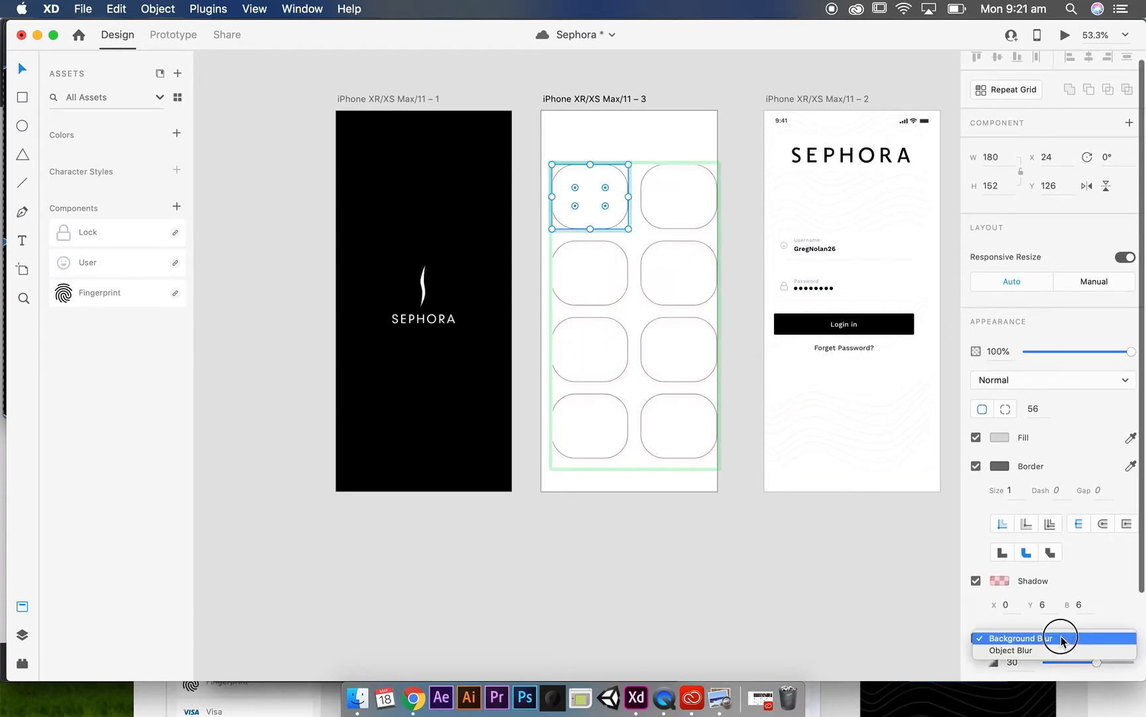
click(1115, 616)
key(super+z)
key(super+z)
Delete the repeat grid of tiles from the iPhone XR/XS Max/11 – 3 artboard.
click(794, 537)
click(656, 344)
key(Delete)
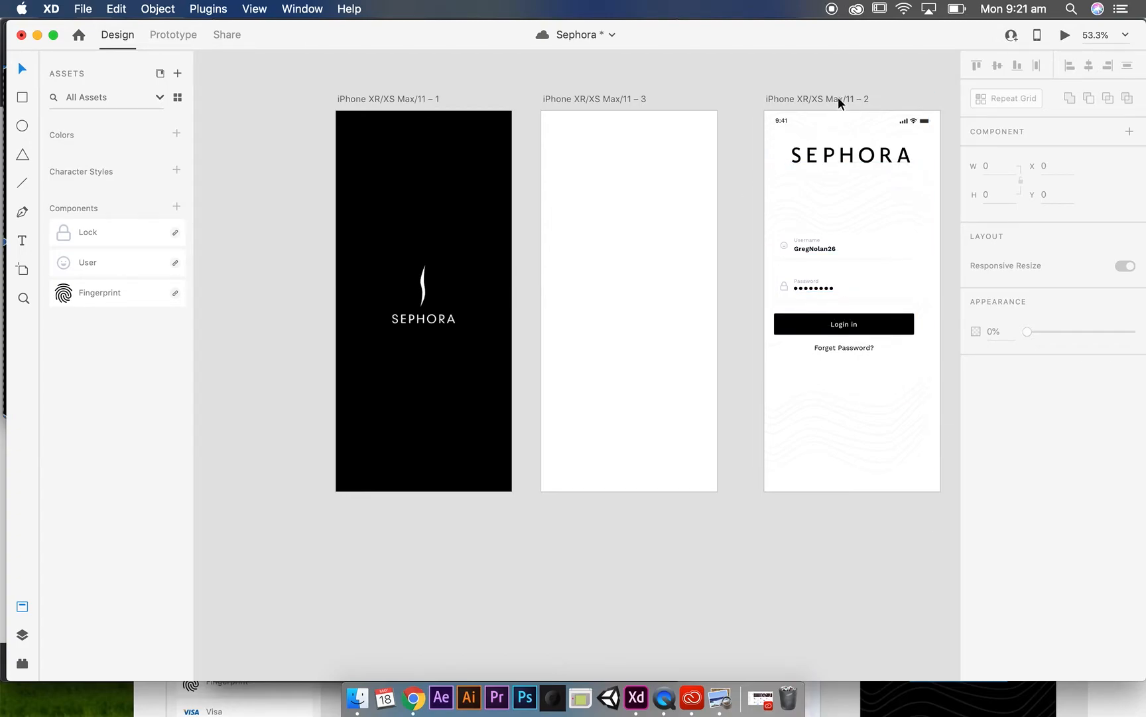
Copy the SEPHORA logo from the login artboard onto the iPhone XR/XS Max/11 – 3 artboard and shrink it to roughly half size.
click(864, 162)
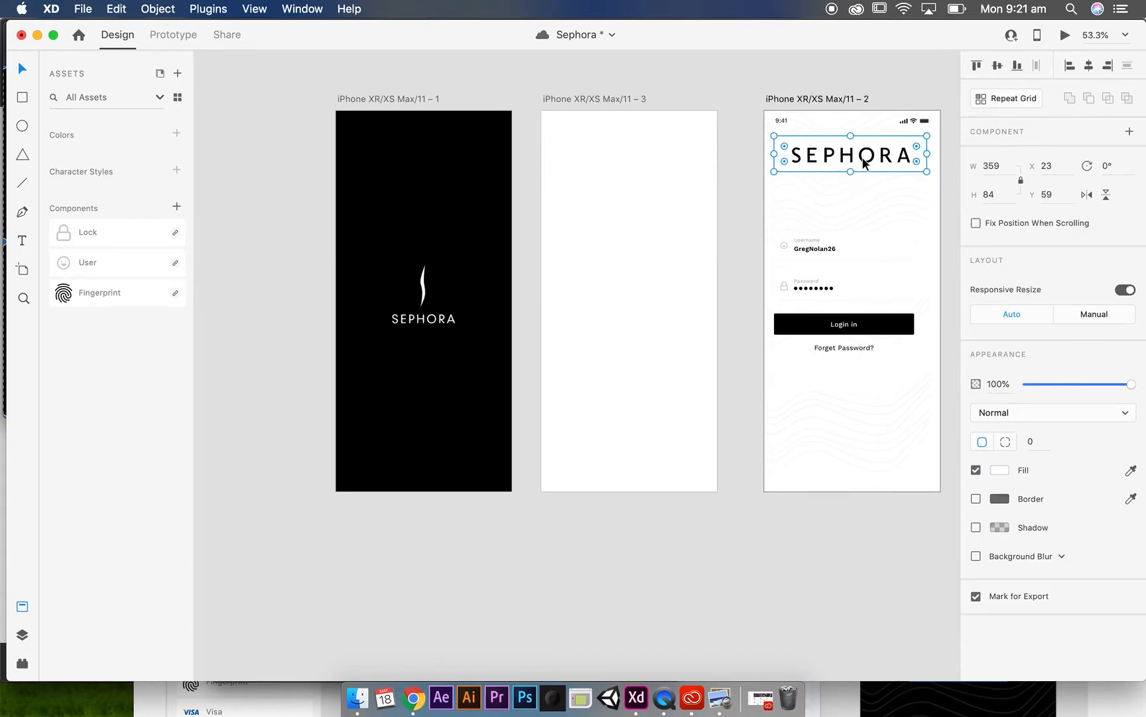
click(710, 132)
key(super+v)
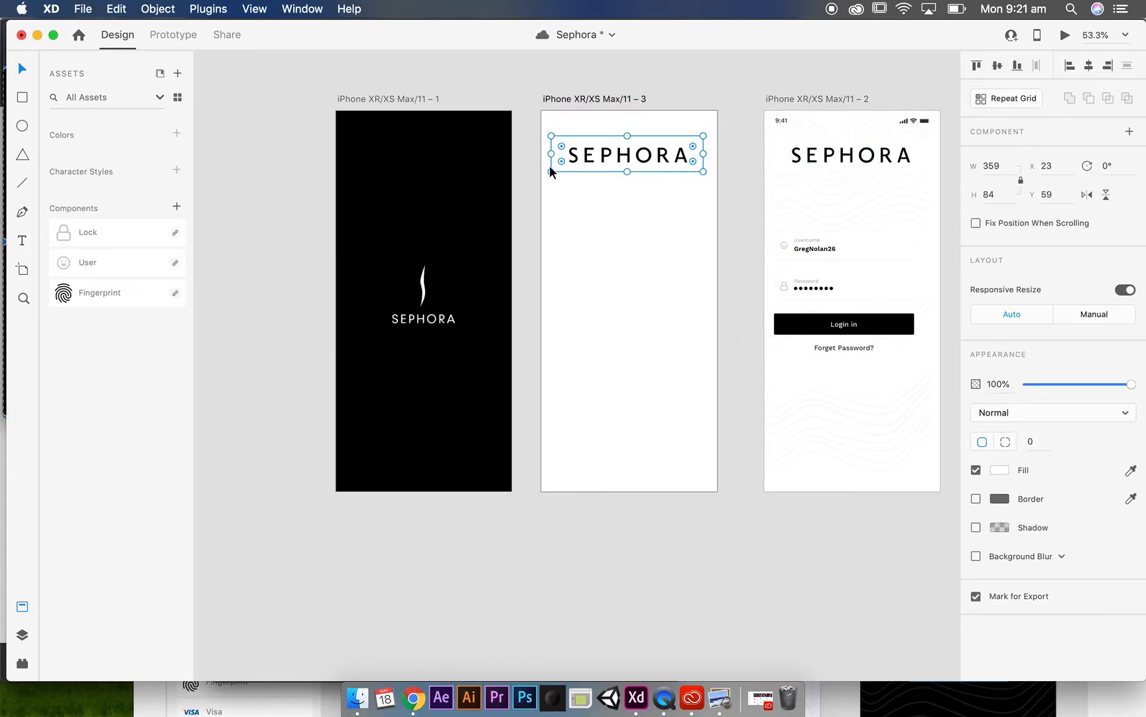
drag(550, 173, 663, 137)
click(676, 87)
click(715, 98)
Copy the login screen's status bar onto the iPhone XR/XS Max/11 – 3 artboard and centre the small SEPHORA logo beneath it.
click(793, 120)
key(super+c)
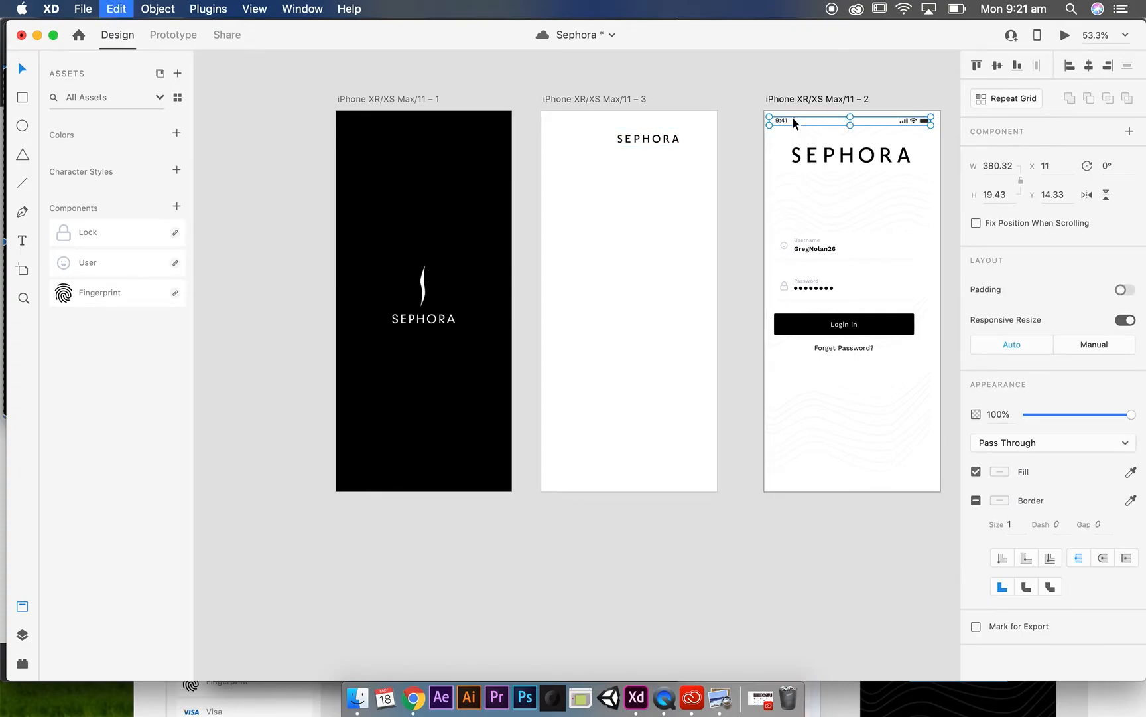
click(690, 82)
click(607, 98)
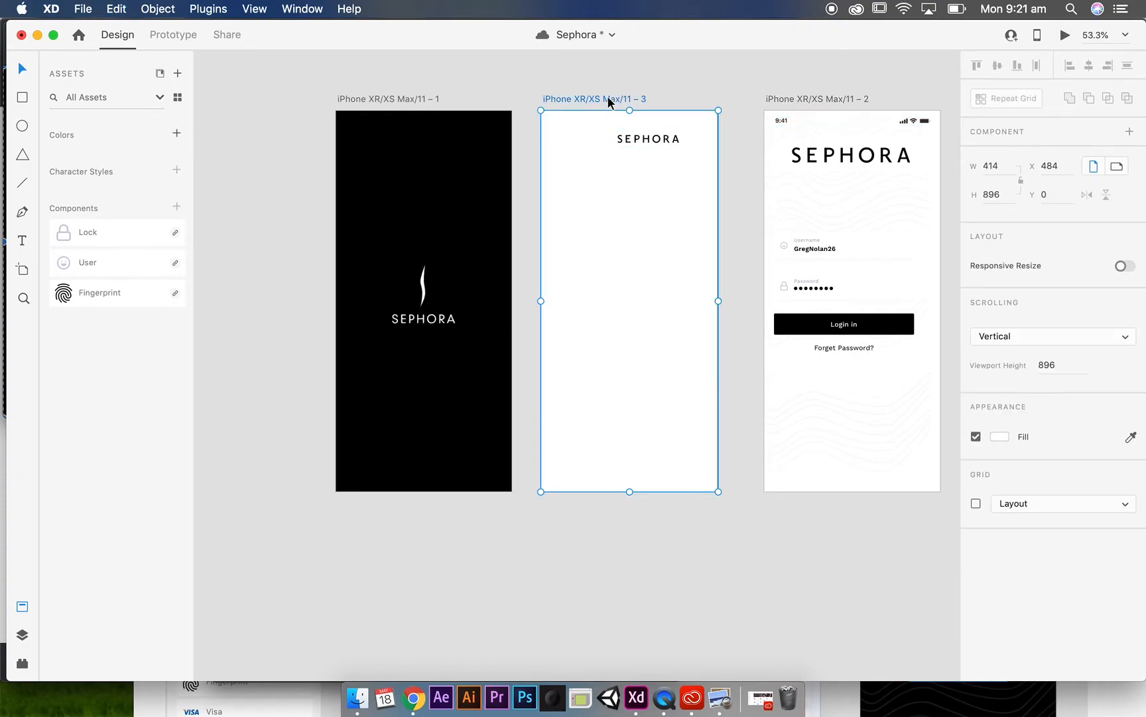
key(super+v)
click(727, 188)
drag(662, 138, 645, 140)
click(739, 189)
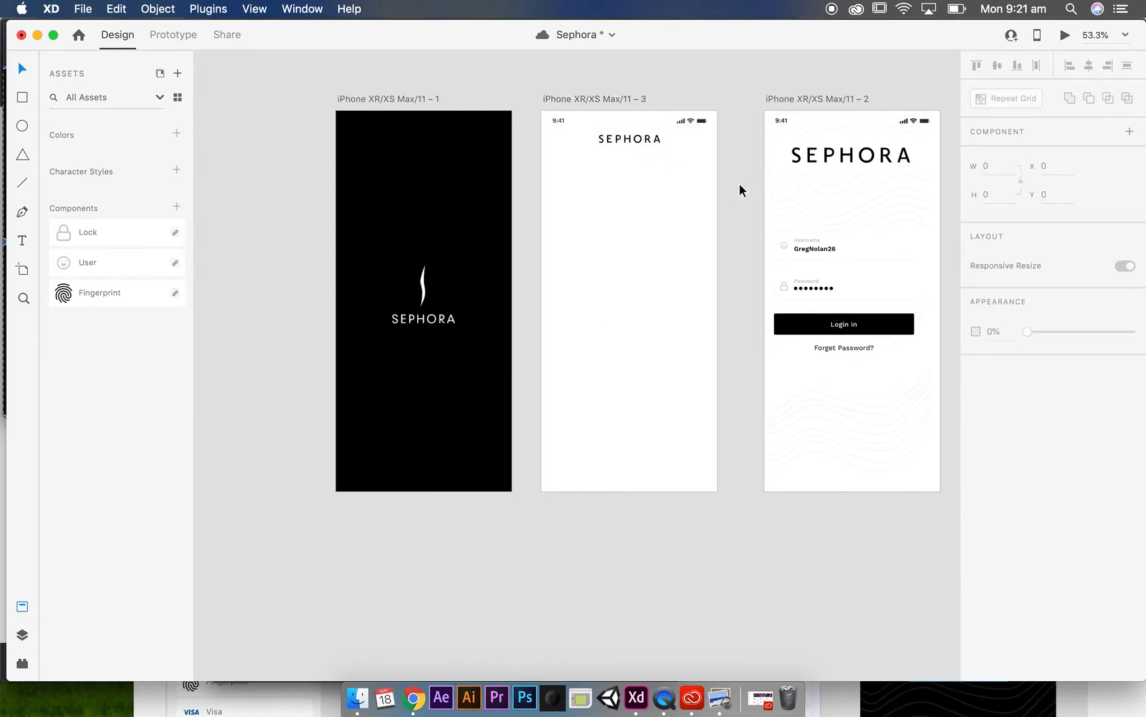
Draw a horizontal line about 354 wide under the small SEPHORA logo and give it a black border of size 4.
click(23, 181)
drag(553, 151, 703, 151)
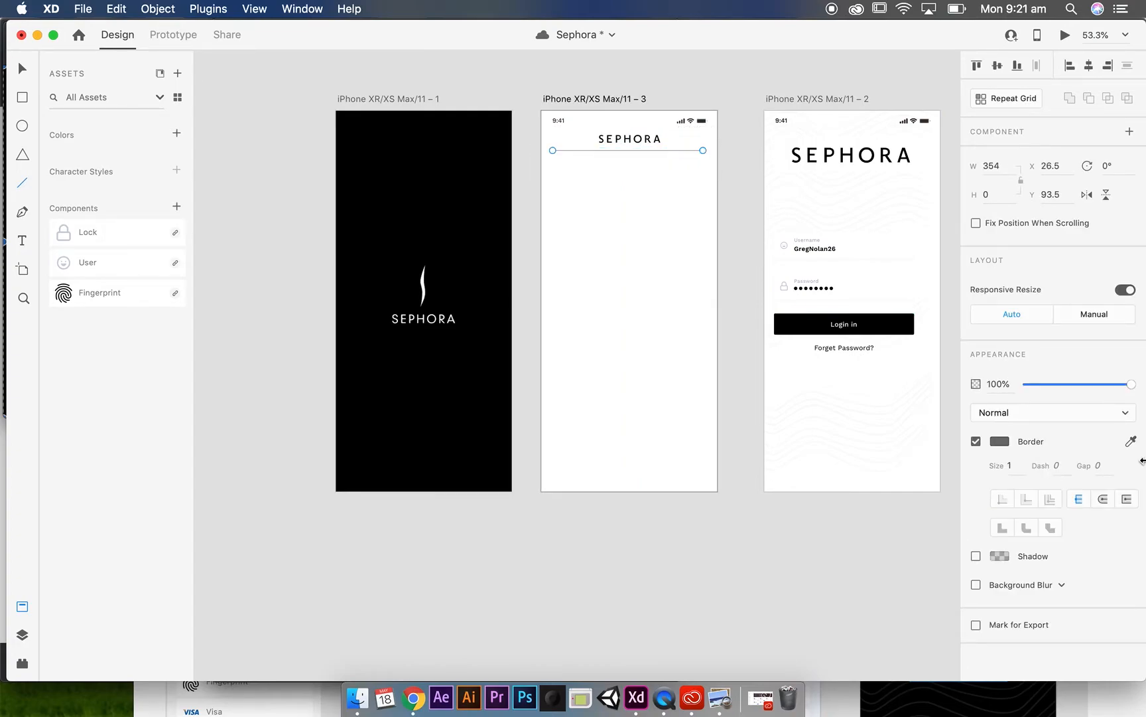
click(998, 441)
click(901, 415)
drag(901, 414, 814, 514)
click(1044, 440)
click(1011, 465)
text(4)
key(Return)
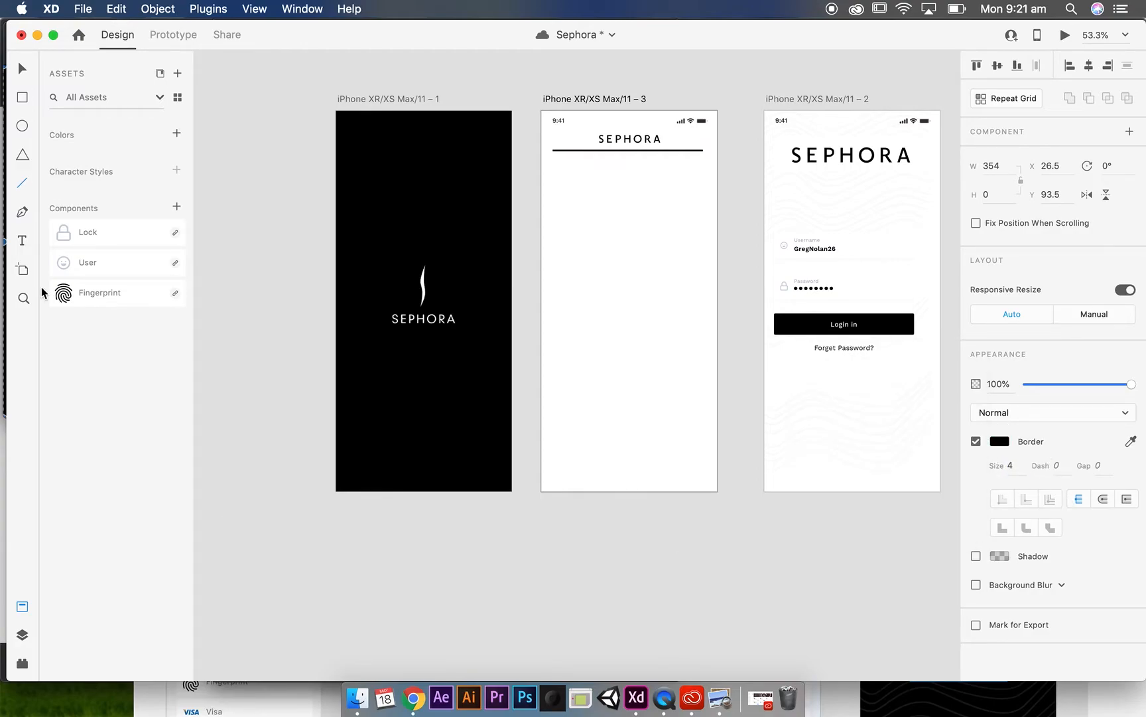
Move the black line under the logo slightly down to about Y 95.5.
click(23, 70)
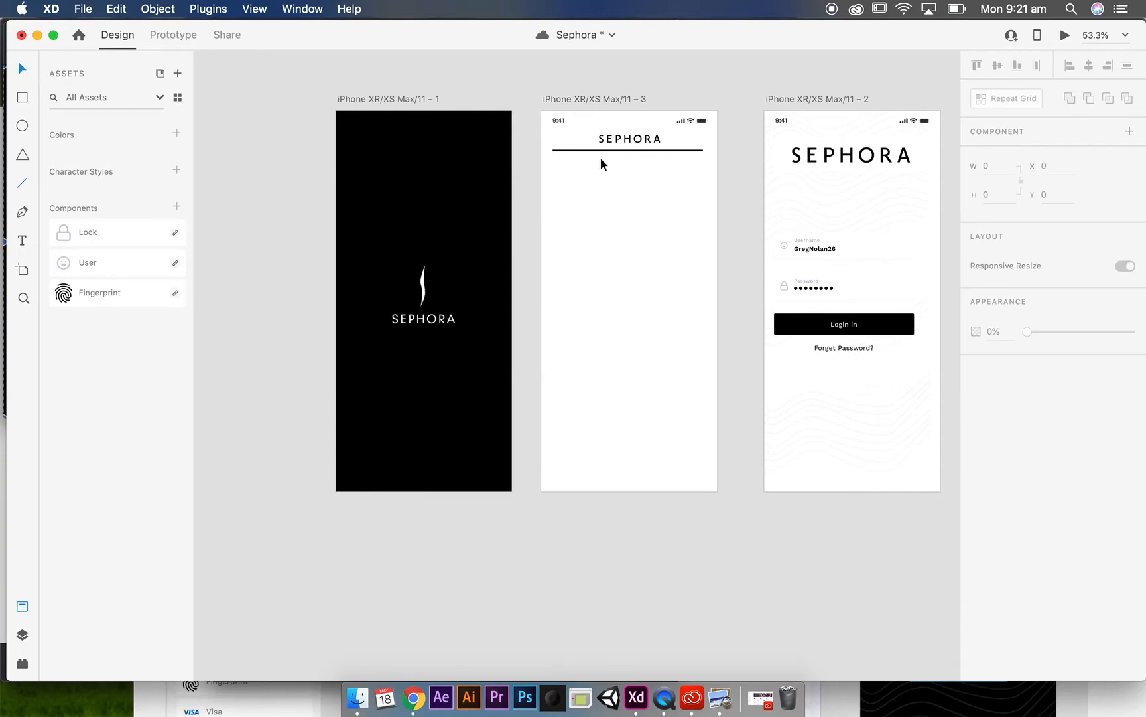
drag(648, 153, 647, 156)
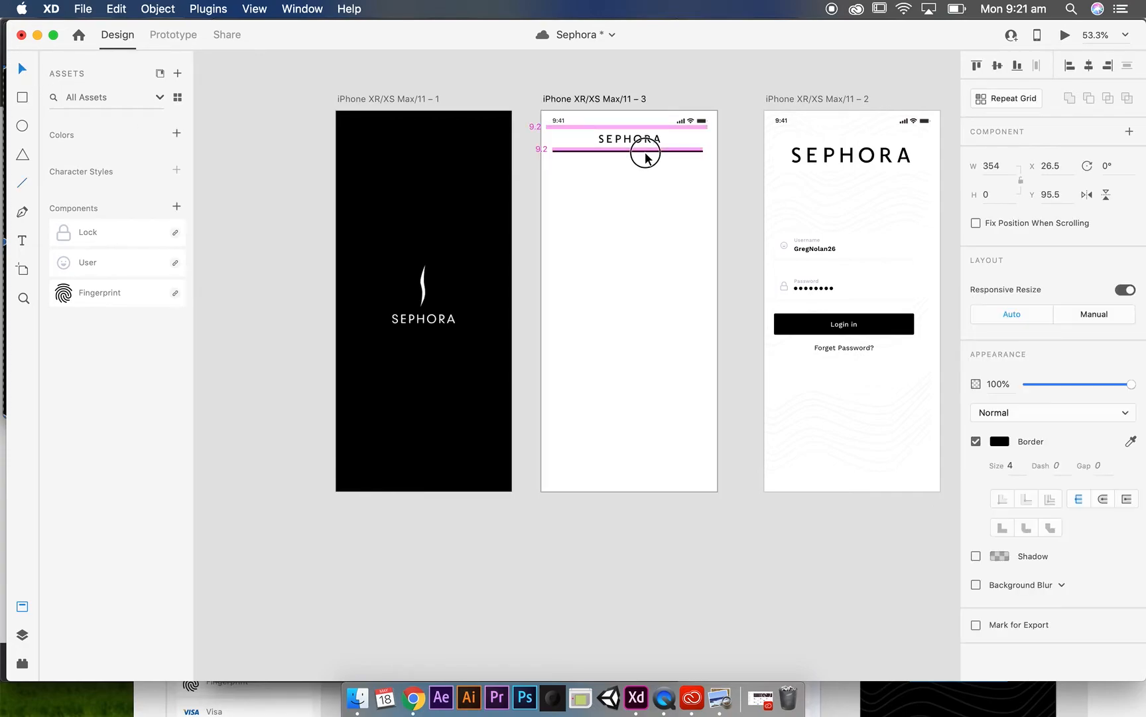
click(734, 195)
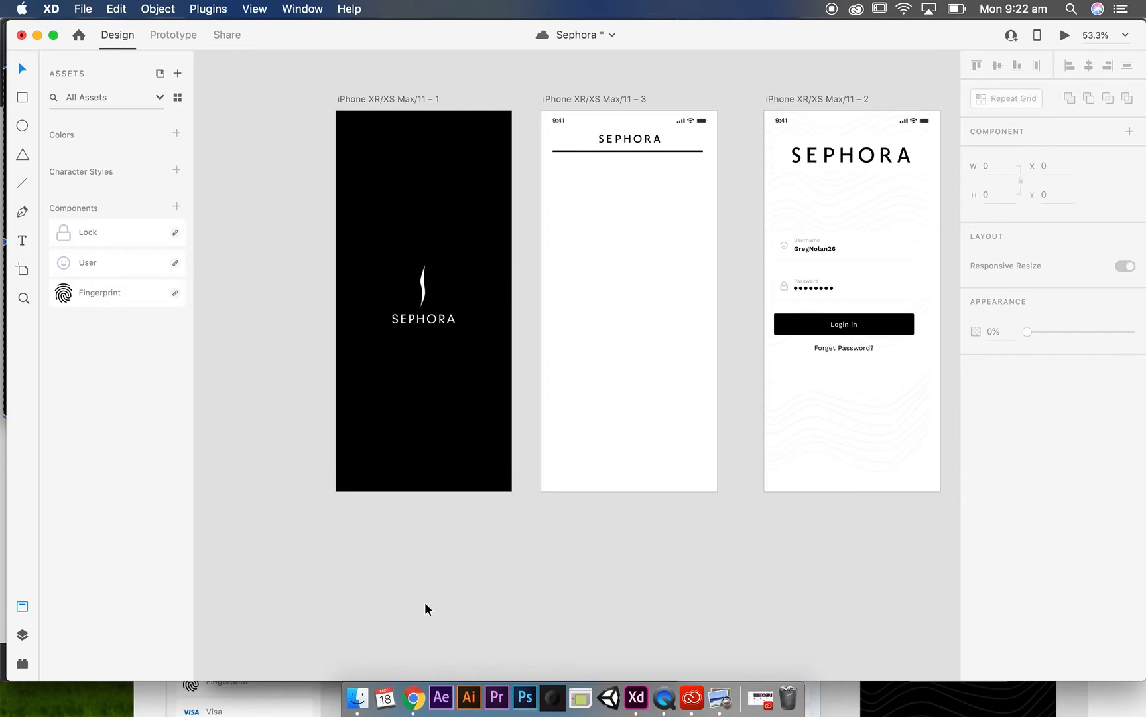
Open the Material_Icons_Google file from the Sephora demo folder in Finder and locate its Action icons.
click(358, 696)
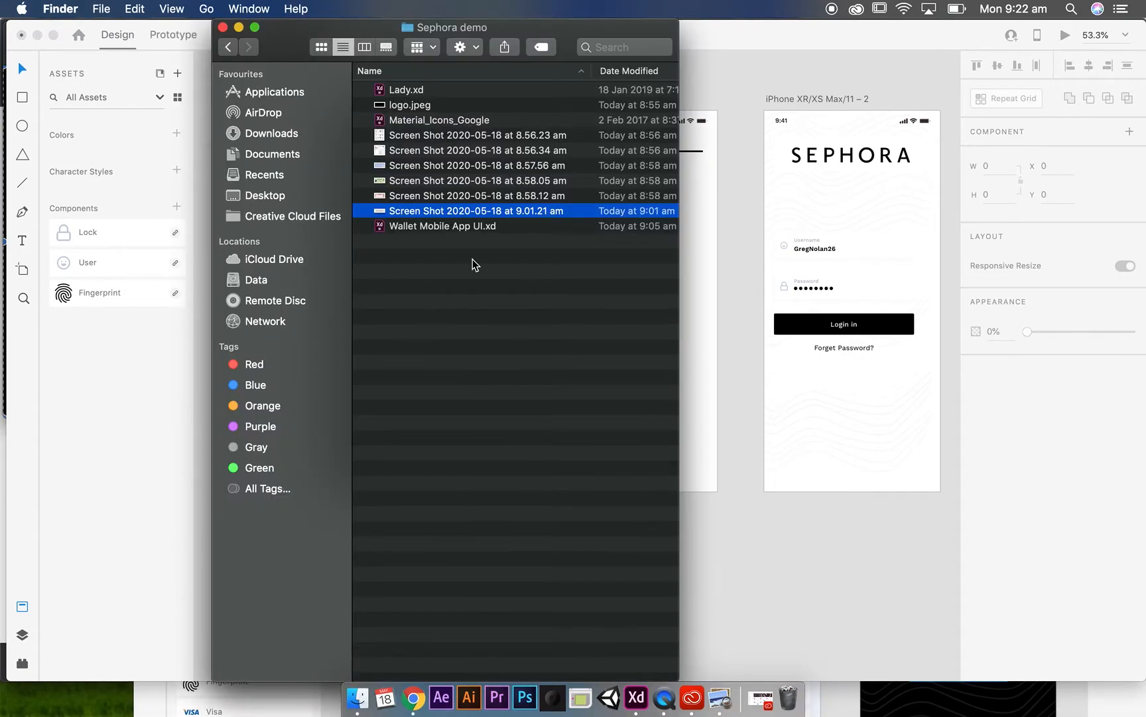
double_click(438, 120)
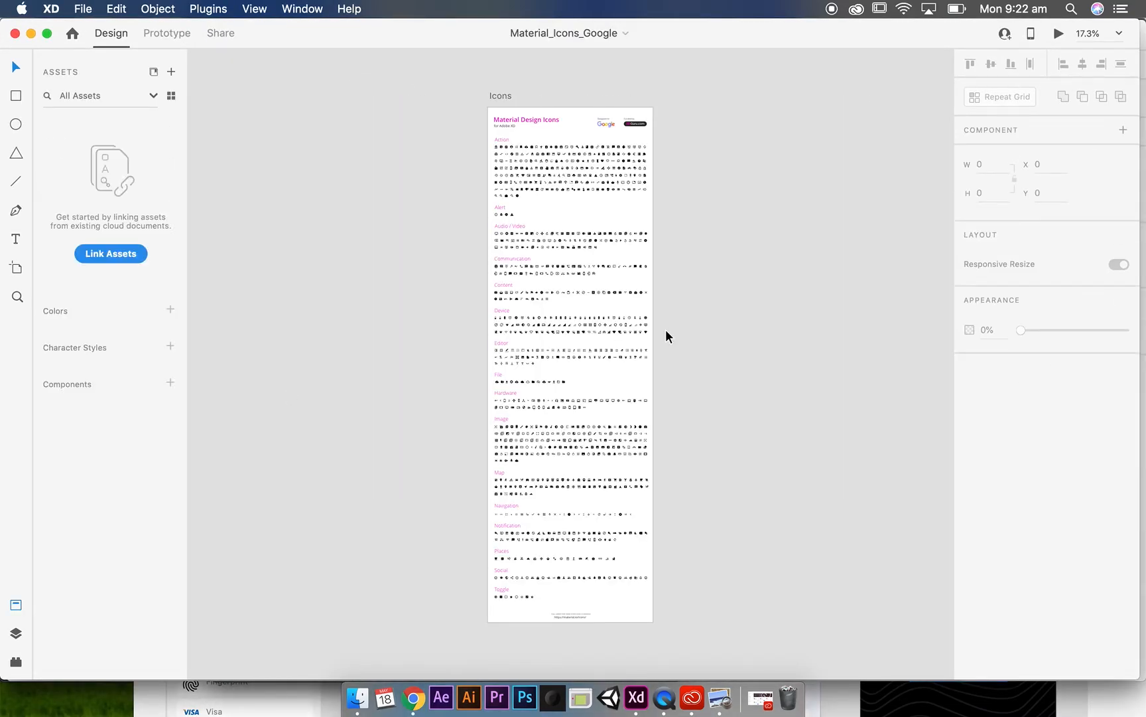
scroll(668, 337, up, 10)
scroll(668, 336, up, 5)
scroll(668, 337, up, 8)
scroll(597, 265, right, 1)
scroll(521, 118, up, 3)
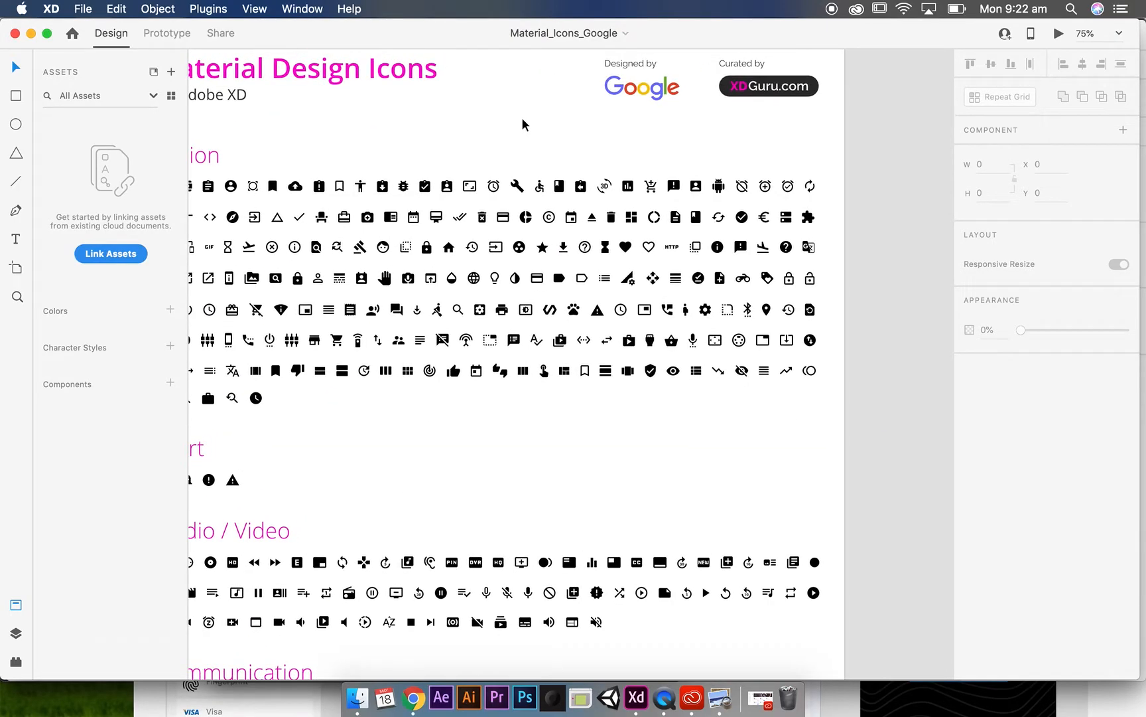
scroll(522, 117, left, 2)
scroll(523, 118, down, 1)
scroll(522, 119, left, 2)
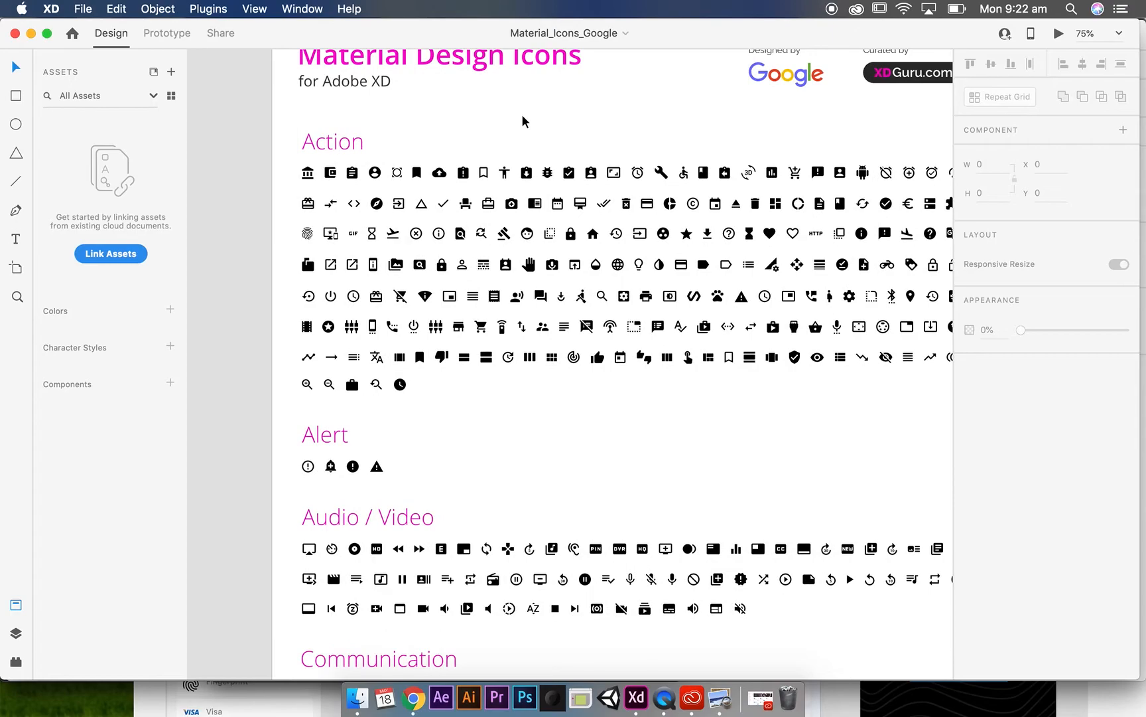
Copy the outlined bookmark icon from the Action set and paste it onto the iPhone XR/XS Max/11 – 3 artboard in the Sephora document.
click(504, 174)
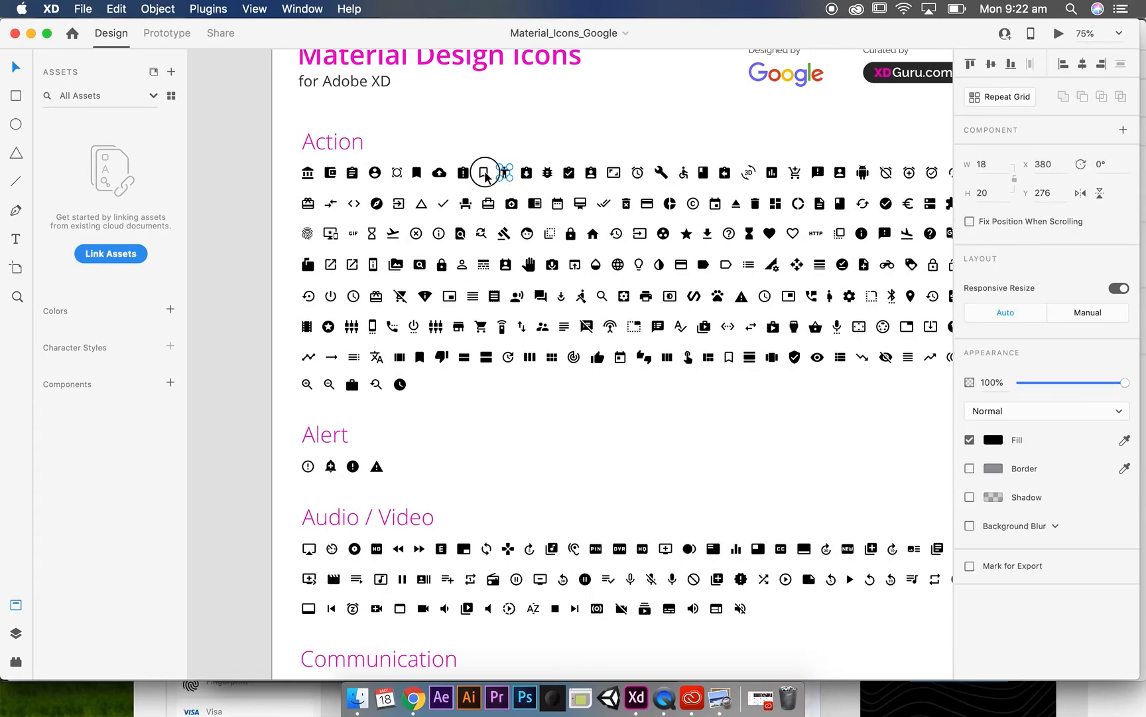
click(487, 177)
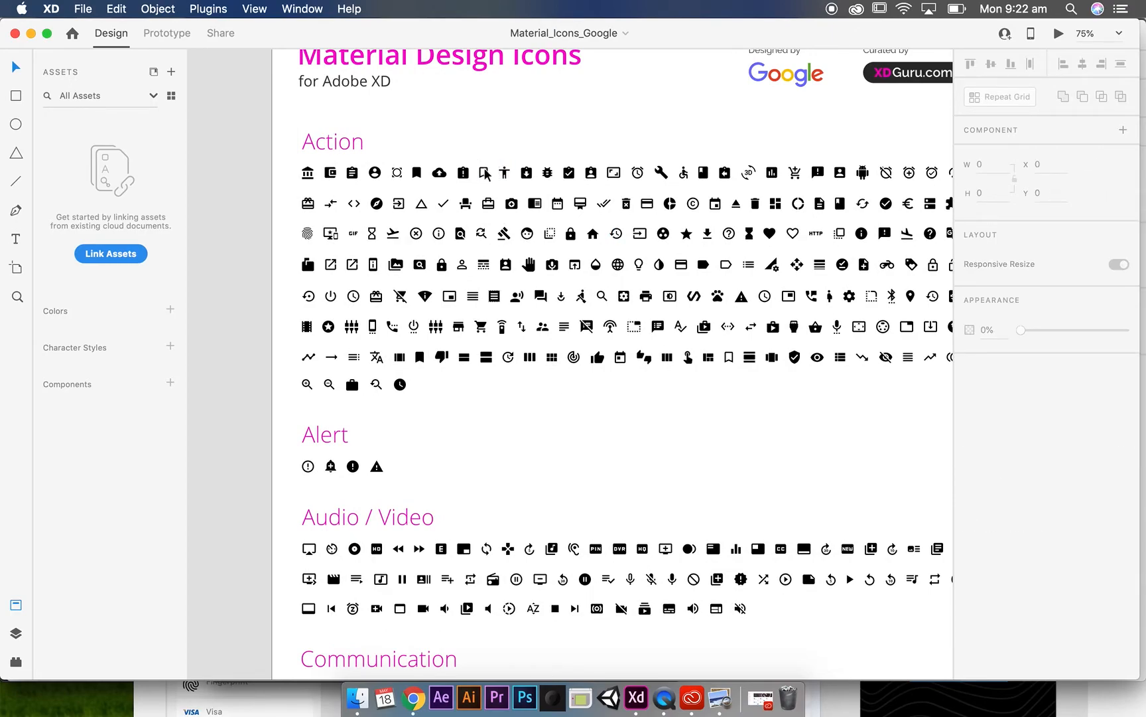
click(483, 170)
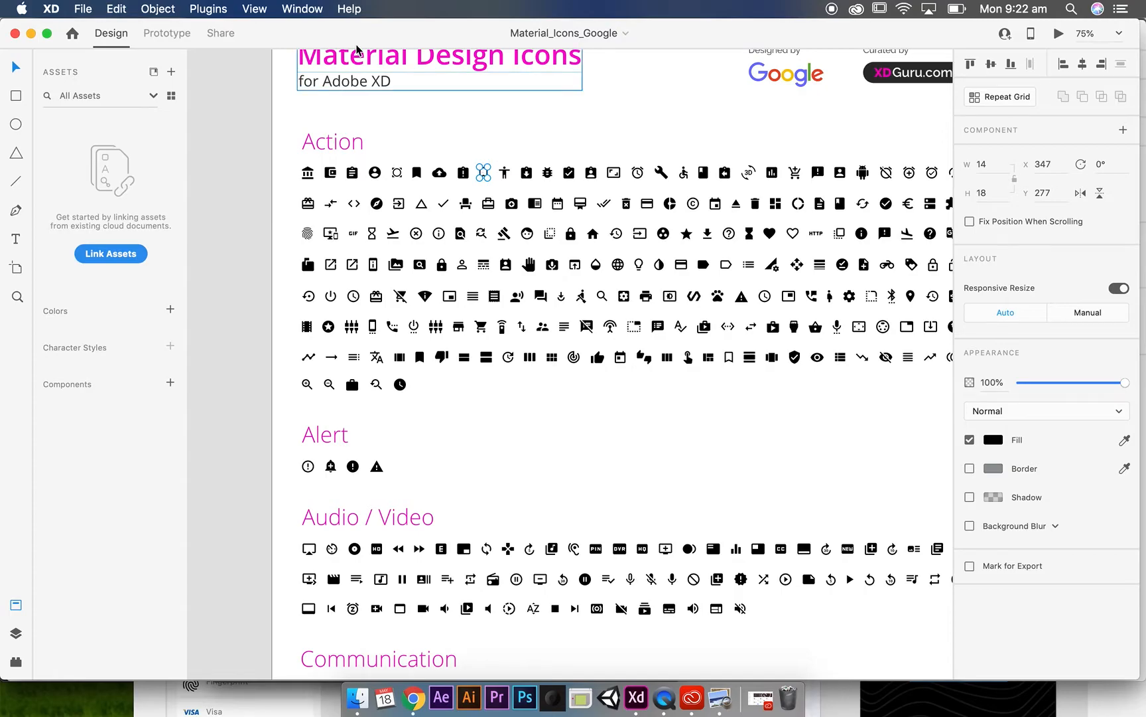
drag(365, 33, 384, 193)
click(587, 74)
key(super+v)
click(712, 403)
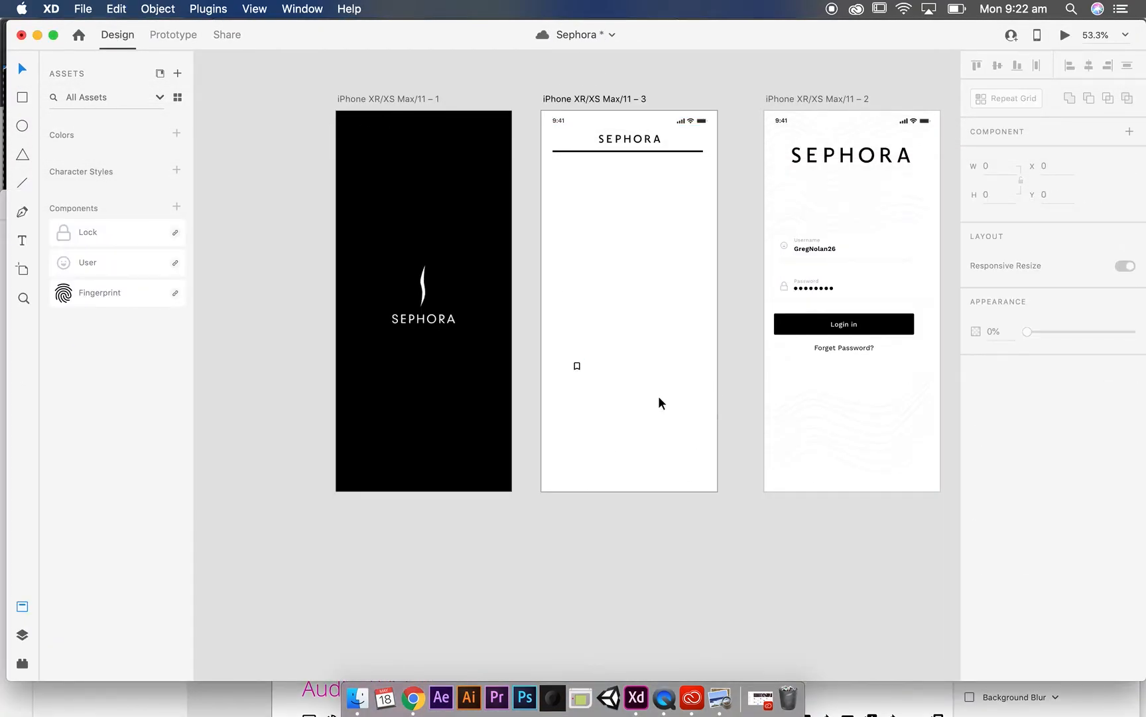
Enlarge the bookmark icon to about 37 by 48 and place it in the artboard's lower right corner, near X 344, Y 820.
click(577, 366)
drag(579, 362, 639, 401)
click(640, 357)
click(649, 376)
click(590, 368)
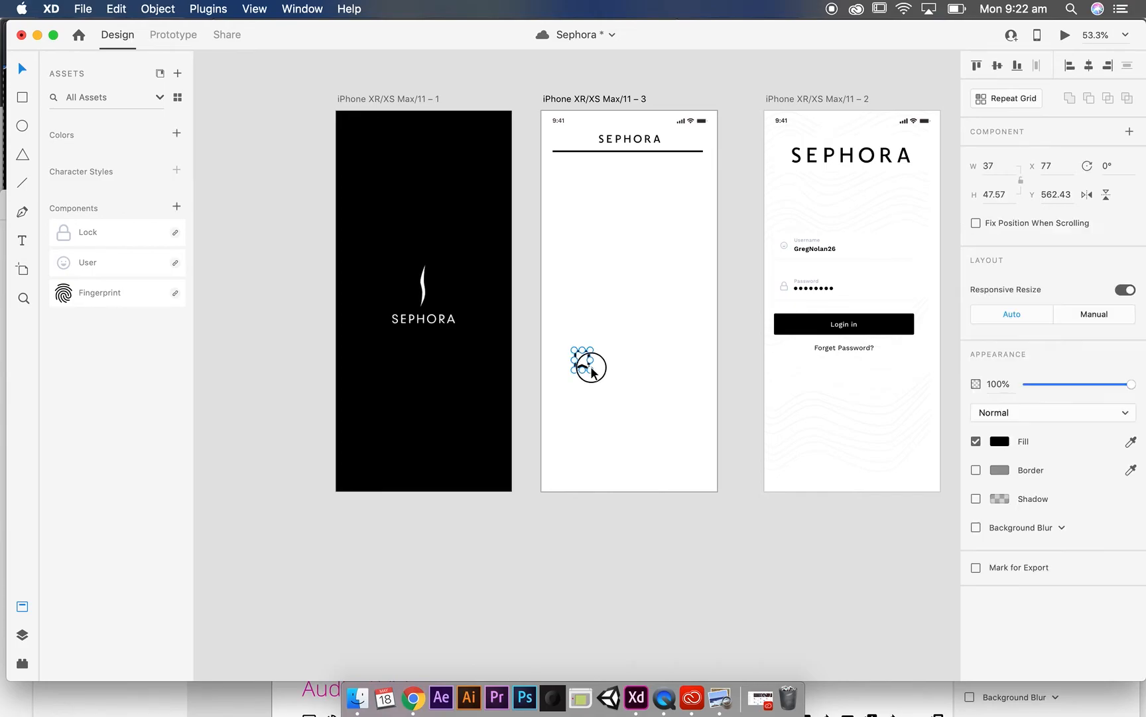
click(581, 354)
drag(581, 358, 690, 468)
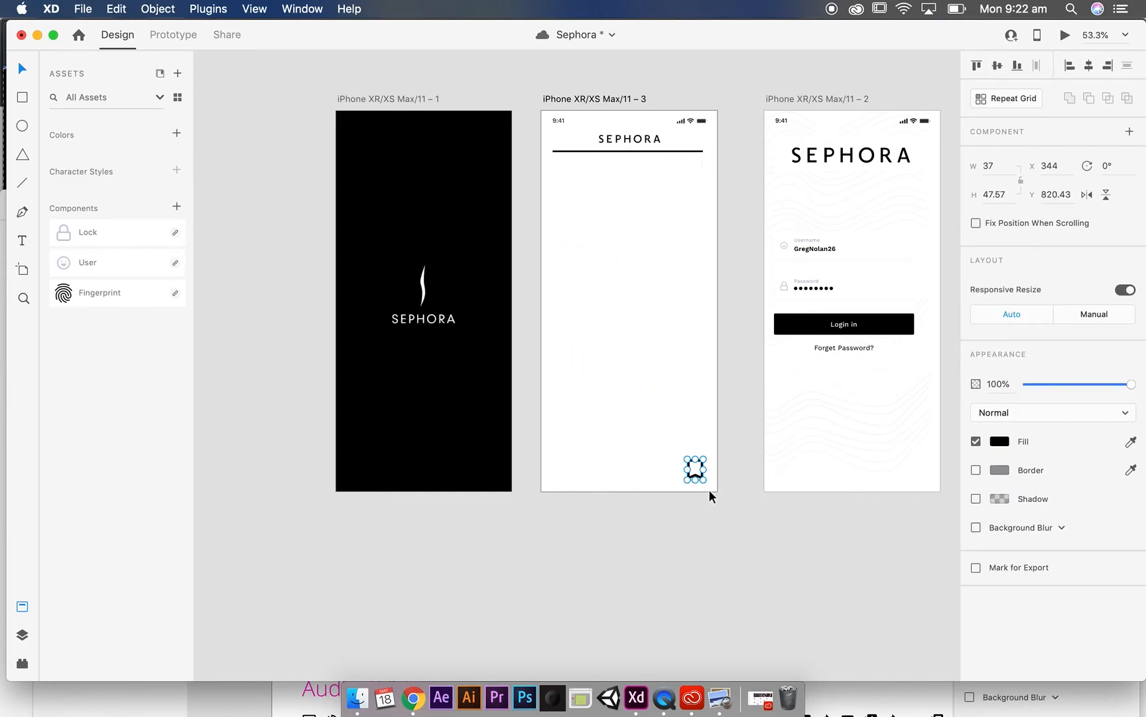
click(726, 521)
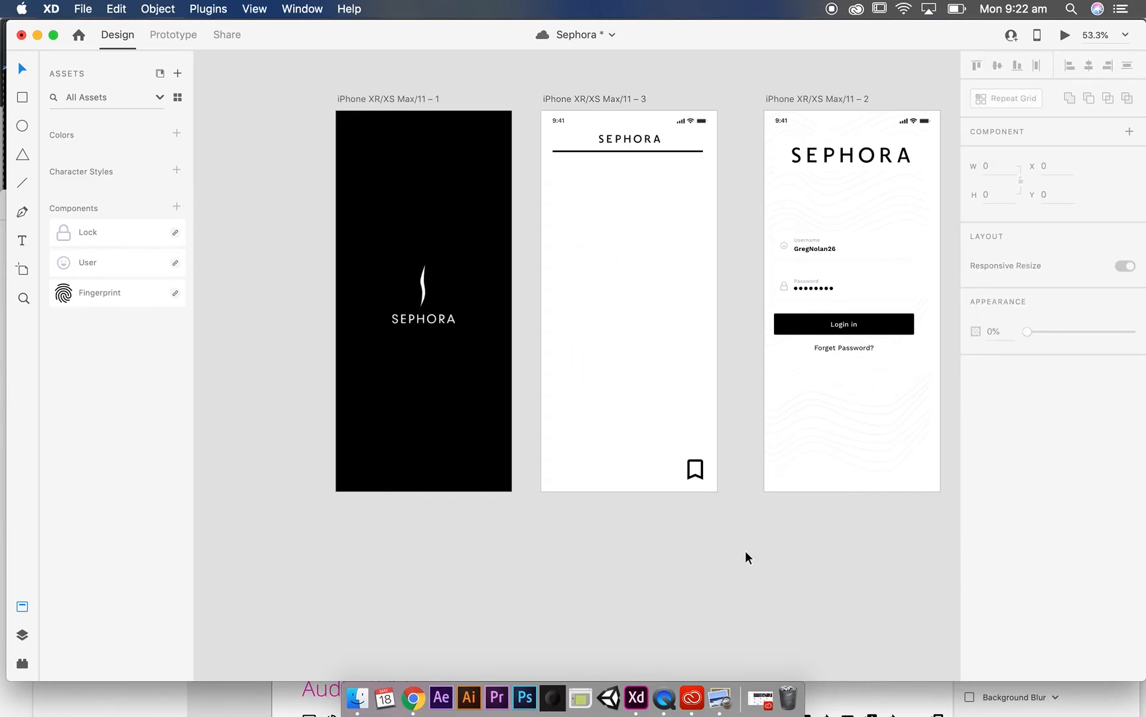
click(413, 697)
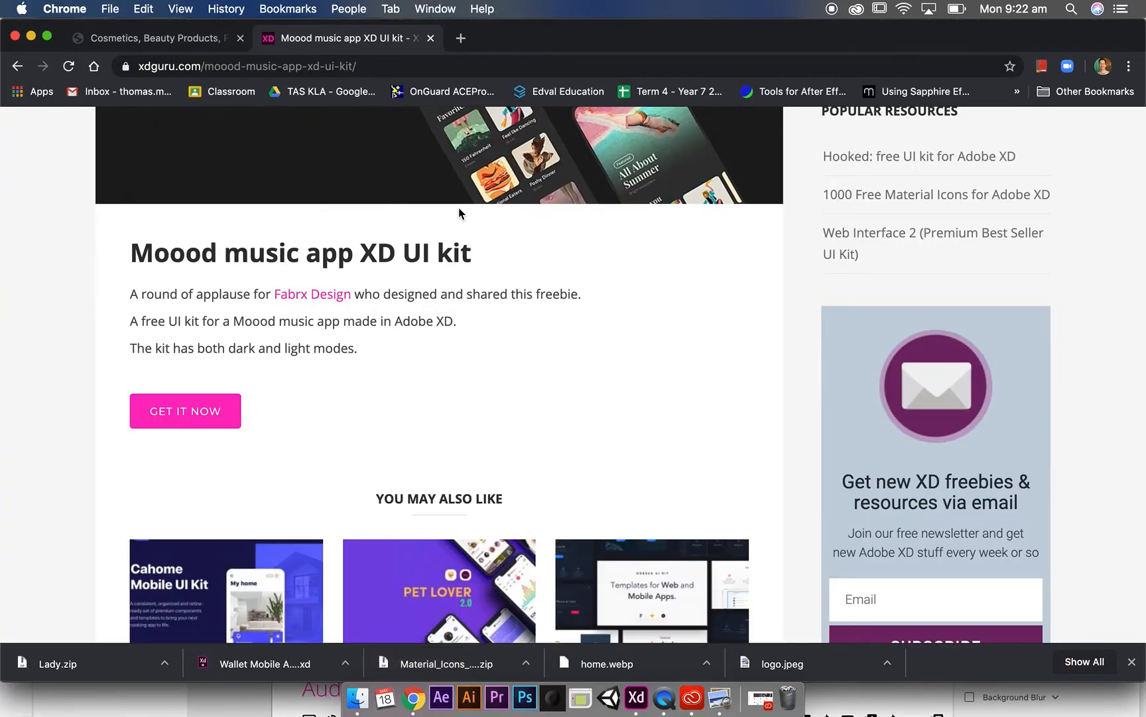
click(636, 696)
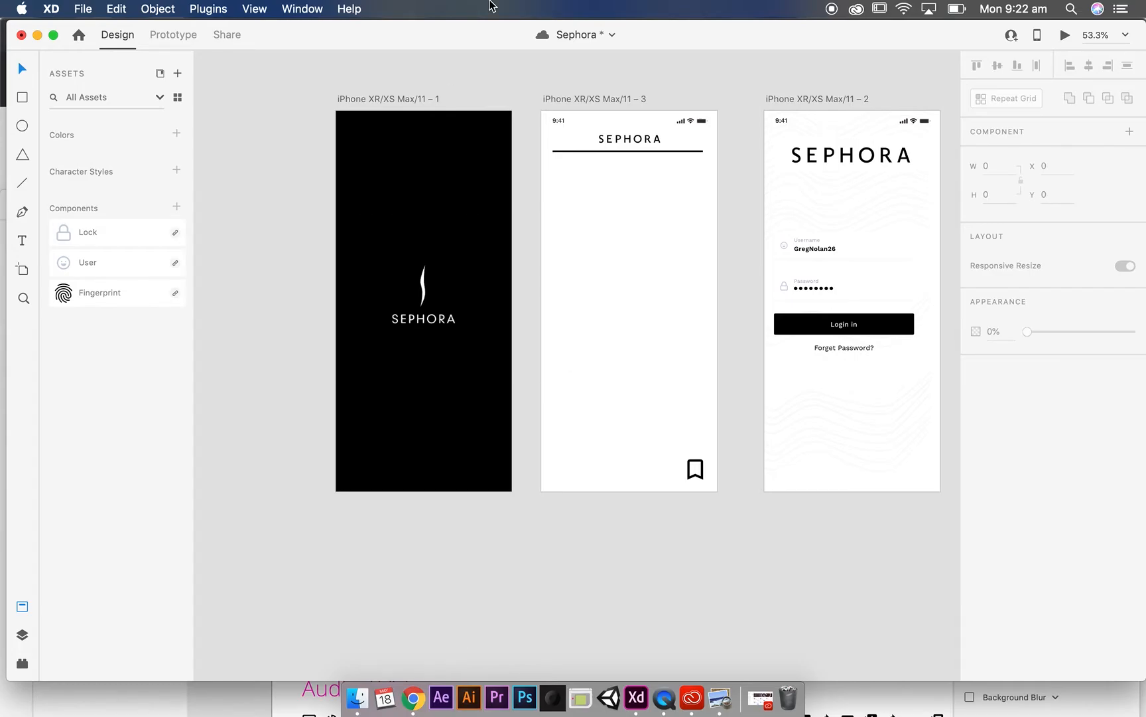
Look through all Material_Icons_Google categories, from Action to Toggle, for other icons suited to the Sephora app screen.
drag(488, 43, 573, 42)
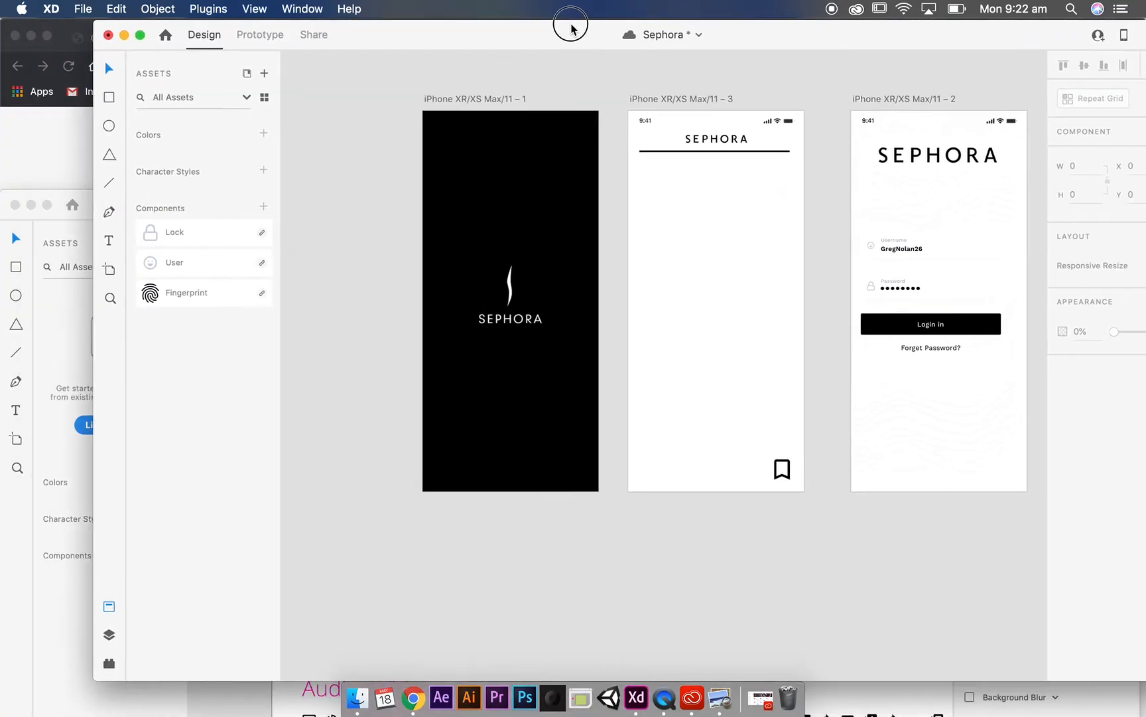
click(67, 198)
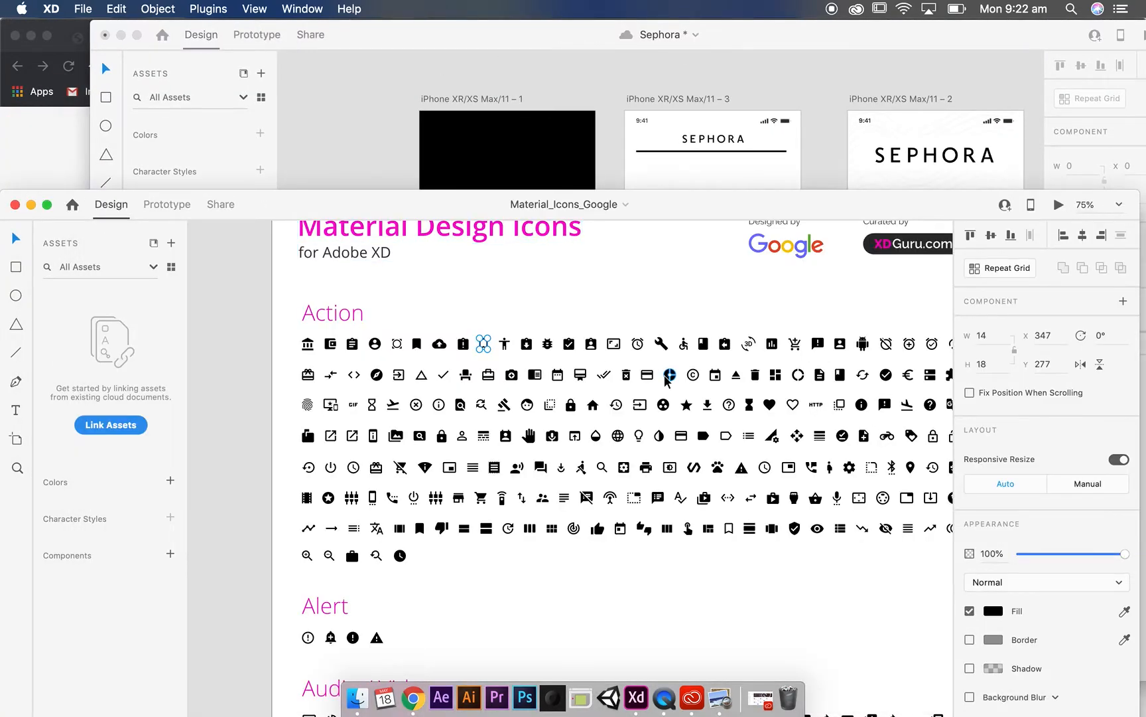
scroll(666, 378, down, 3)
scroll(665, 379, down, 10)
scroll(665, 380, left, 2)
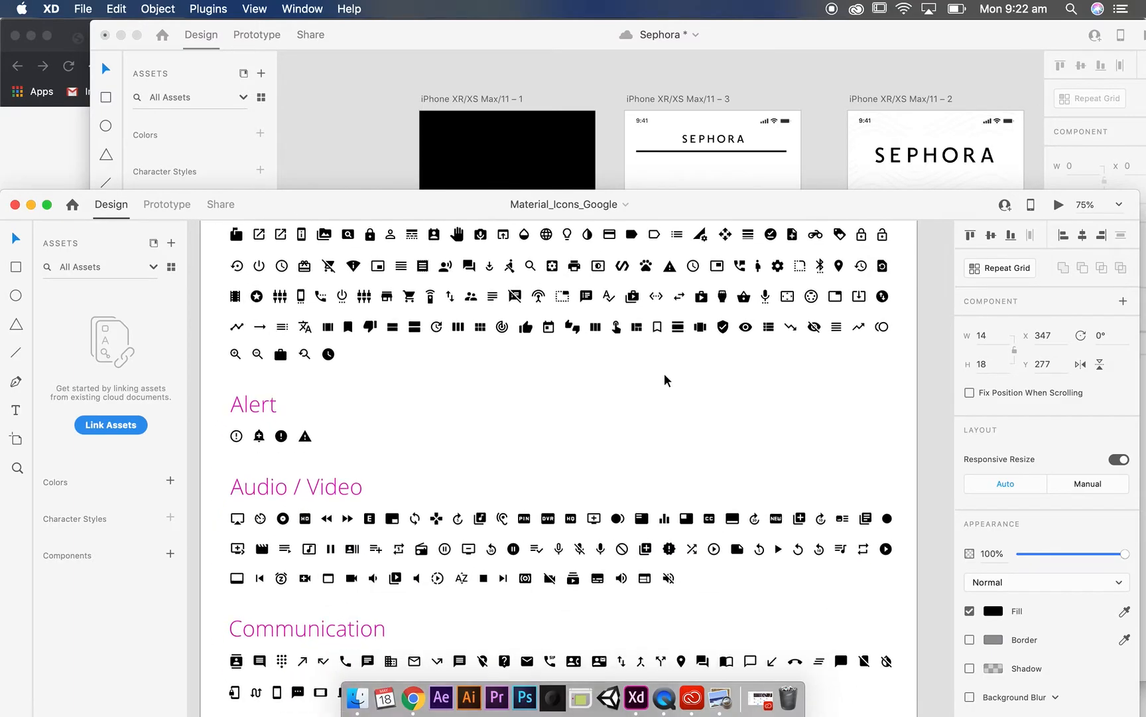
scroll(665, 380, down, 16)
scroll(665, 380, right, 1)
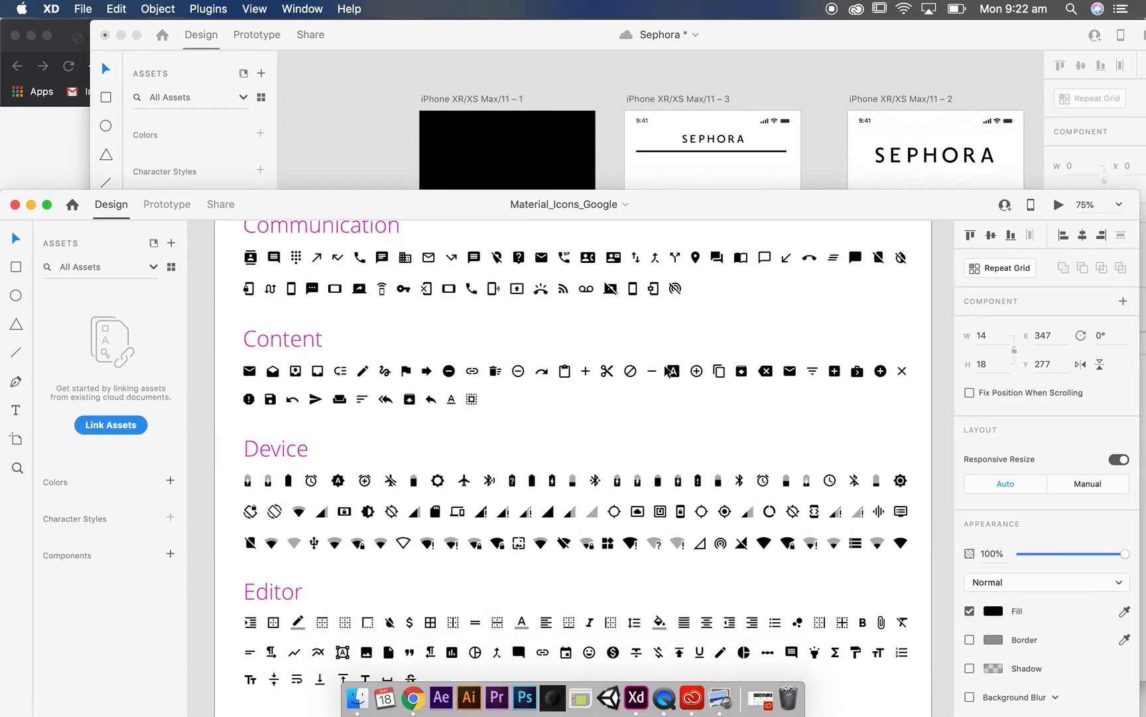
scroll(666, 370, down, 16)
scroll(665, 370, left, 1)
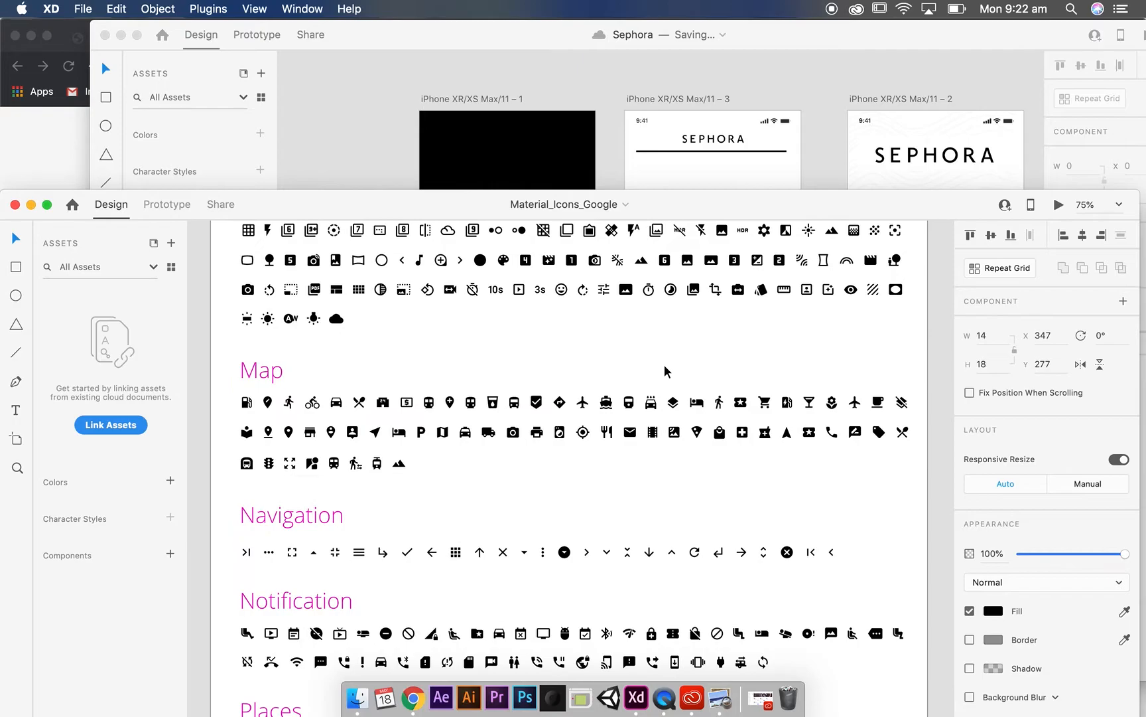
scroll(730, 370, down, 8)
scroll(730, 370, right, 1)
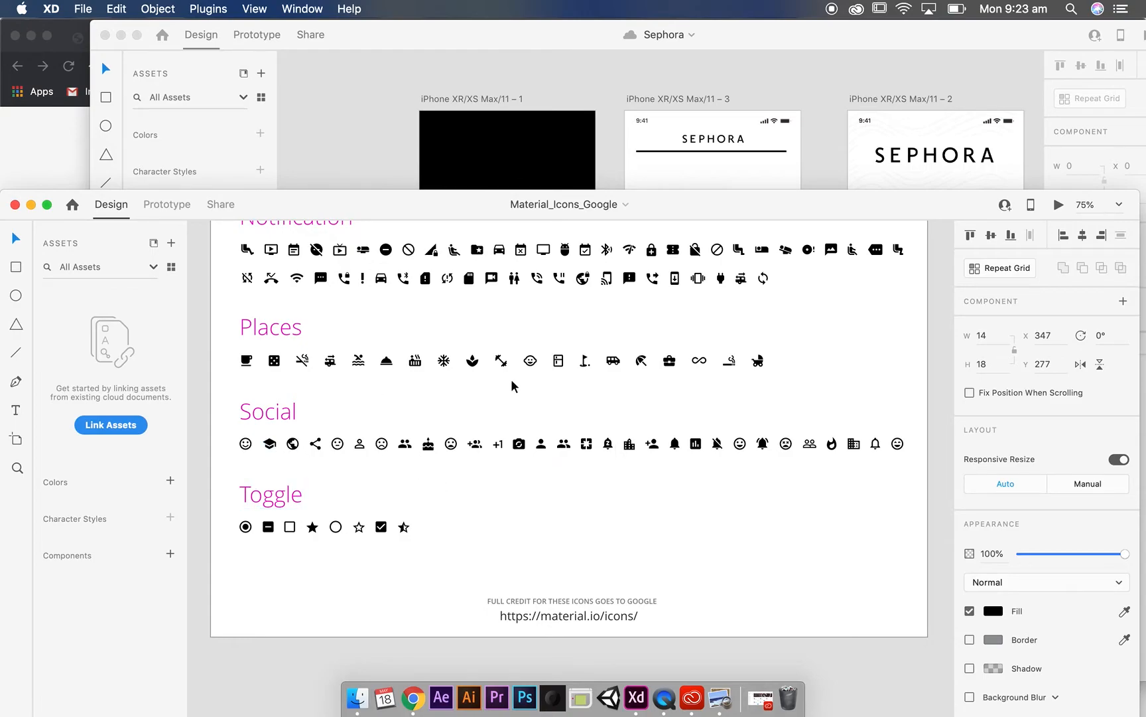
scroll(816, 528, up, 5)
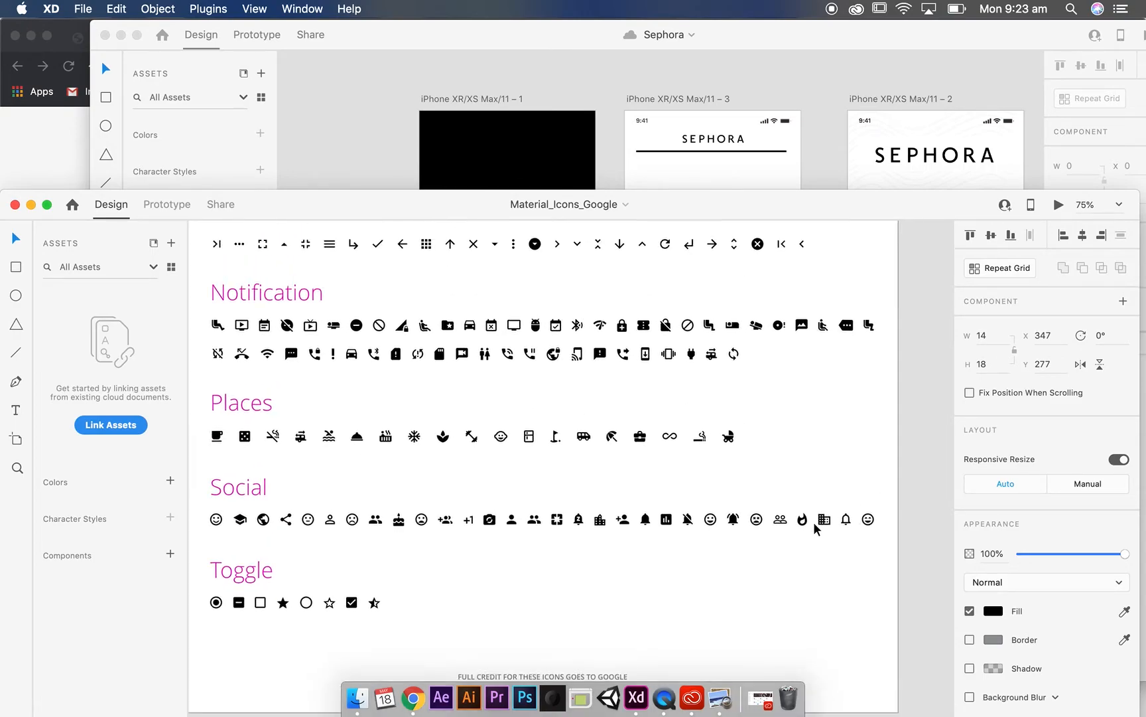
scroll(816, 501, up, 2)
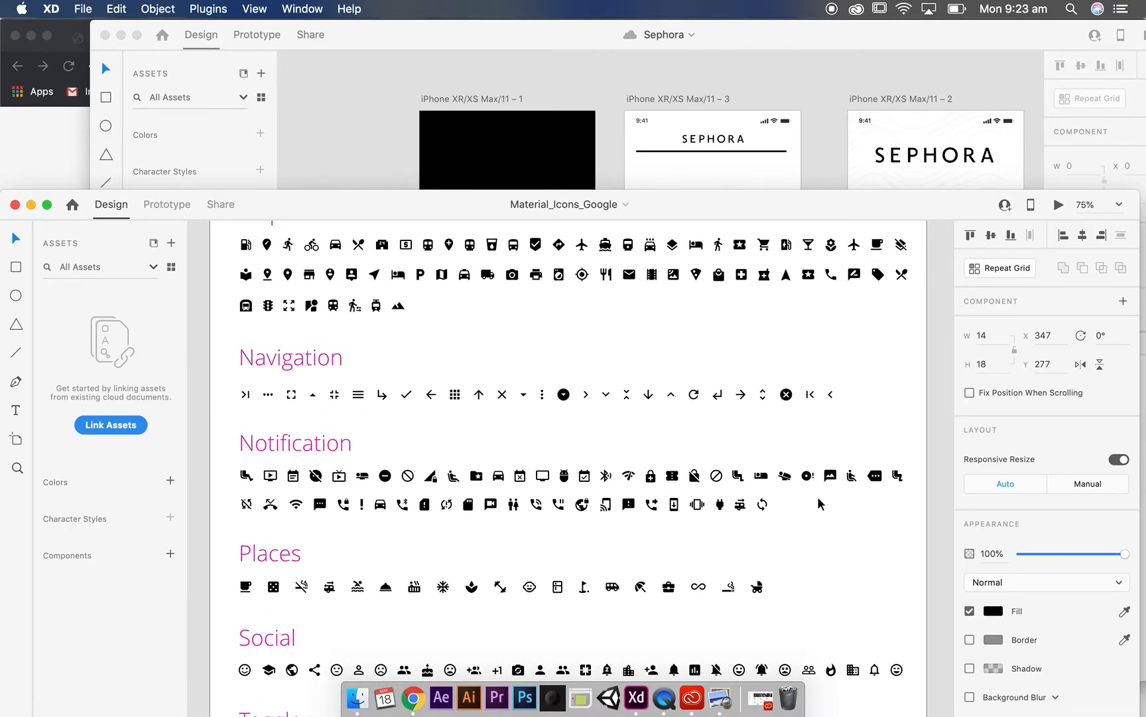
scroll(604, 557, up, 2)
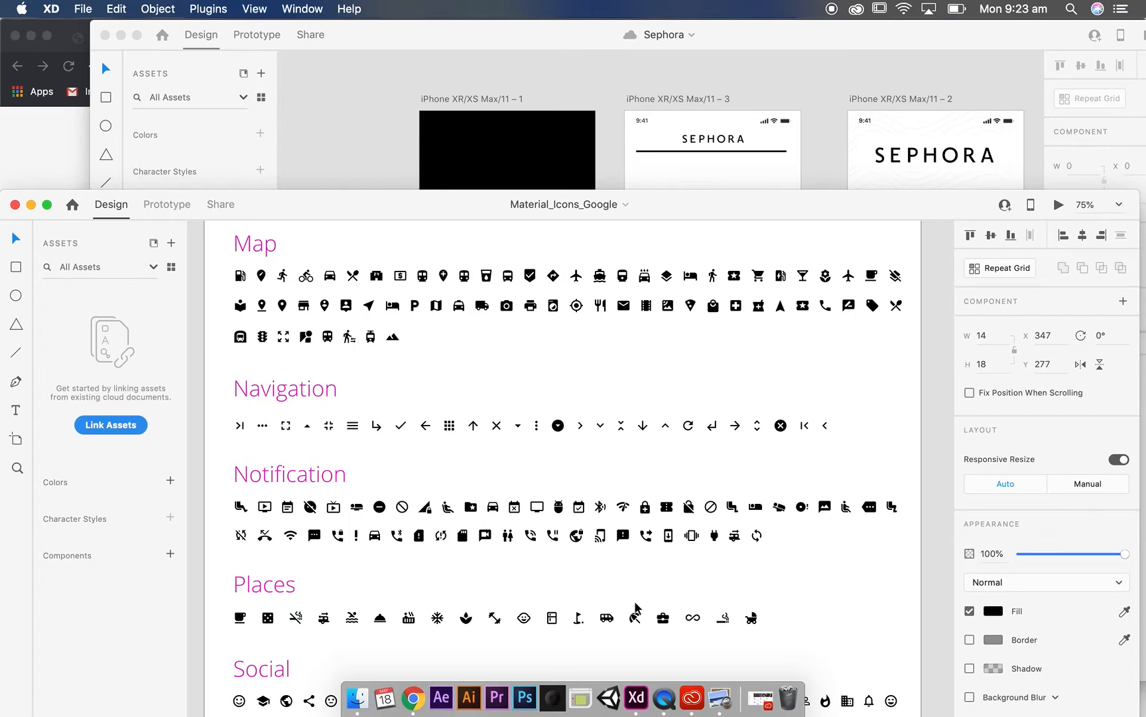
click(606, 619)
scroll(786, 524, up, 3)
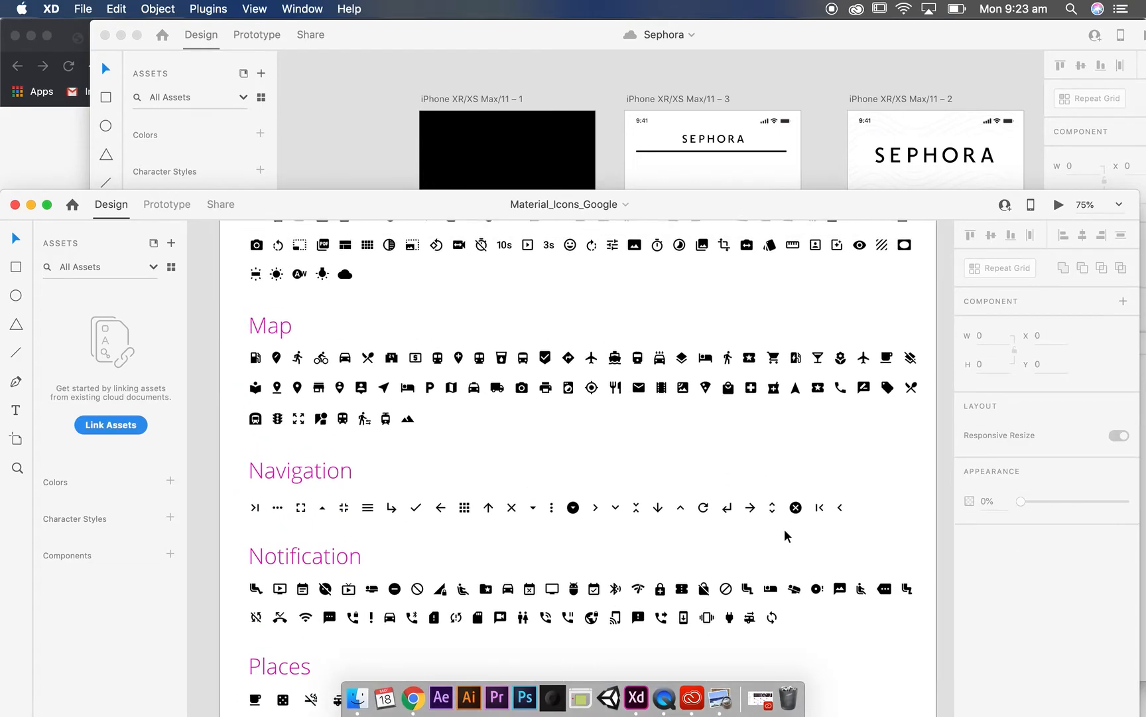
scroll(869, 491, up, 5)
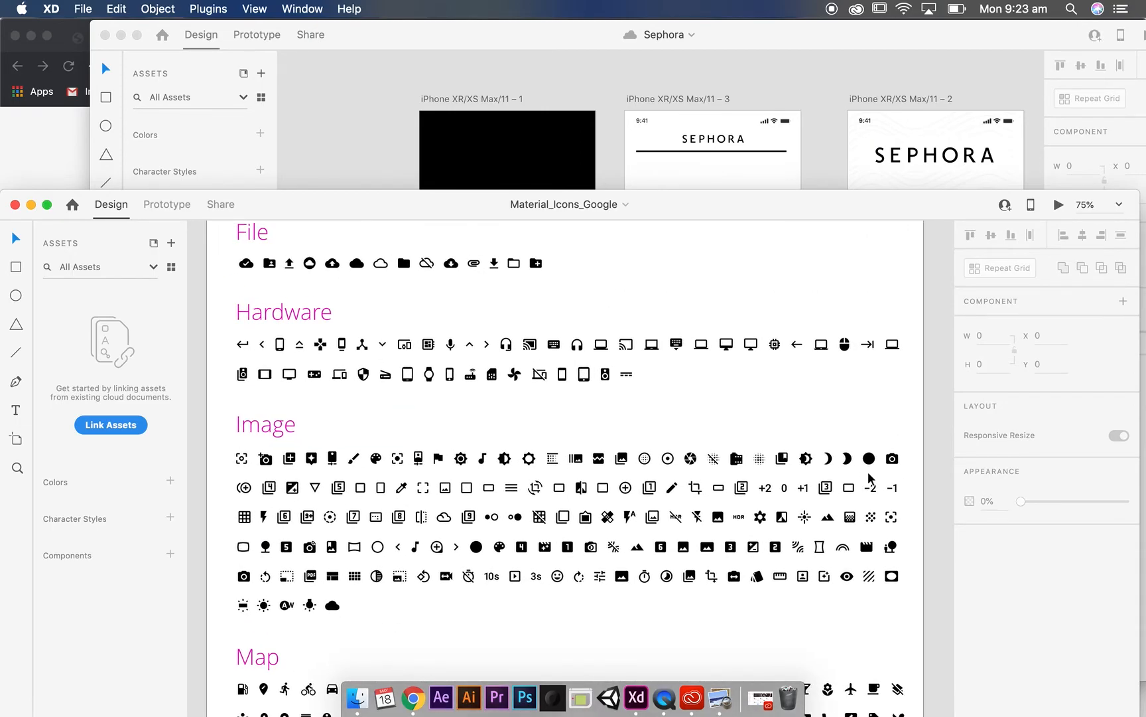
scroll(869, 475, up, 6)
scroll(871, 465, up, 8)
scroll(871, 463, up, 6)
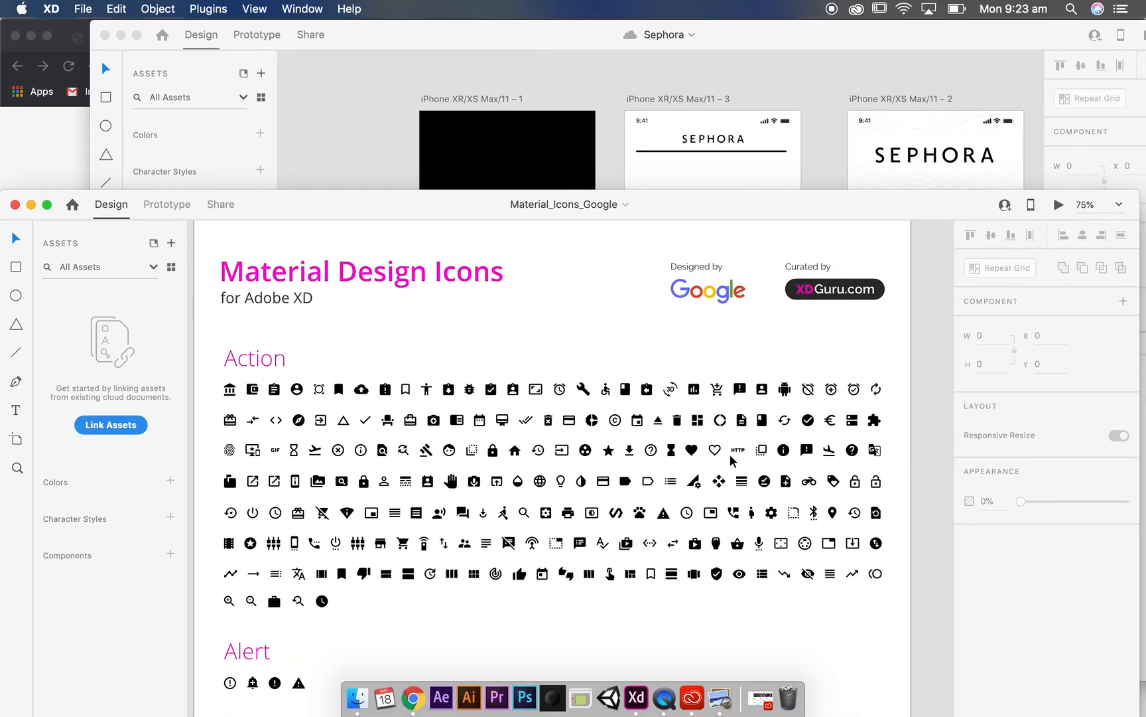
Copy the filled and outlined heart icons from the Action set and paste them onto the Sephora document's iPhone XR/XS Max/11 – 3 artboard.
click(693, 451)
click(730, 460)
click(722, 455)
shift+click(692, 453)
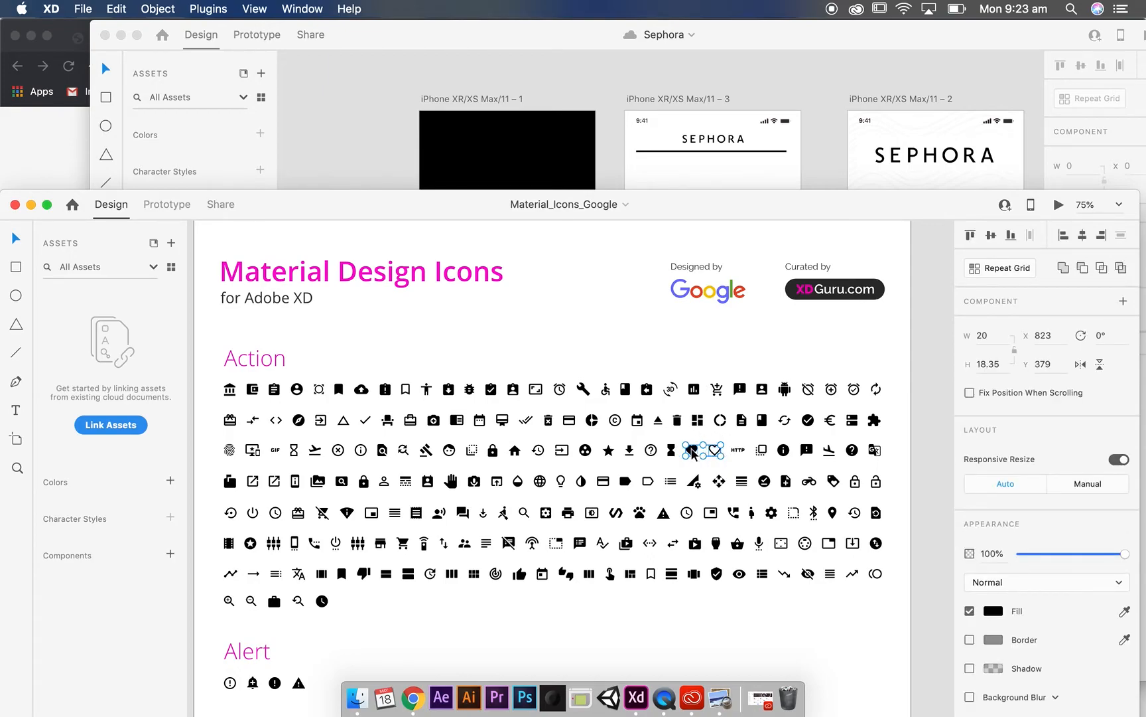
click(605, 147)
key(super+v)
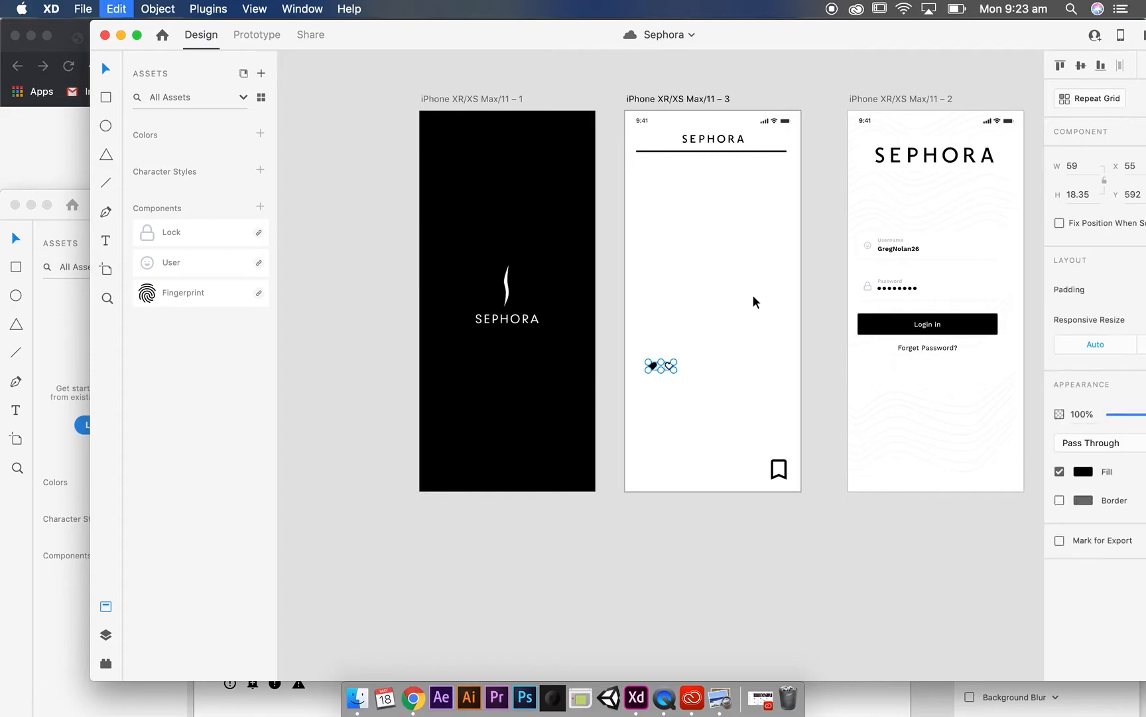
Enlarge the pasted hearts to about 83 by 76 each and delete the filled one.
drag(674, 361, 737, 351)
click(786, 299)
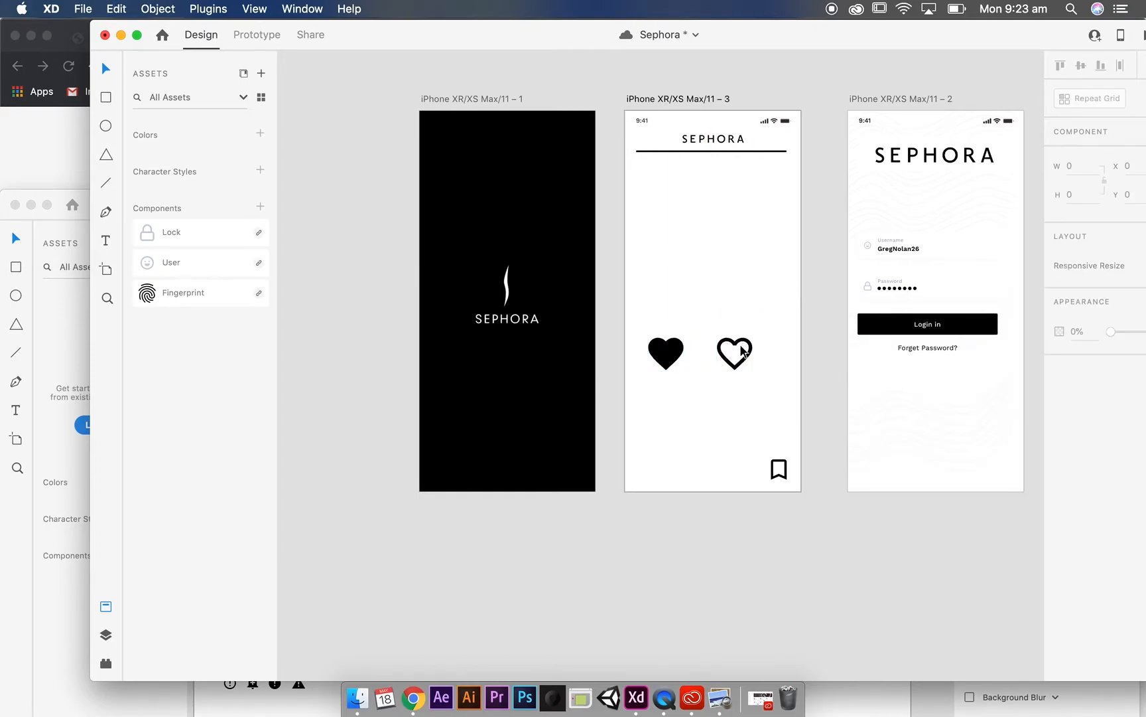
click(676, 355)
key(Delete)
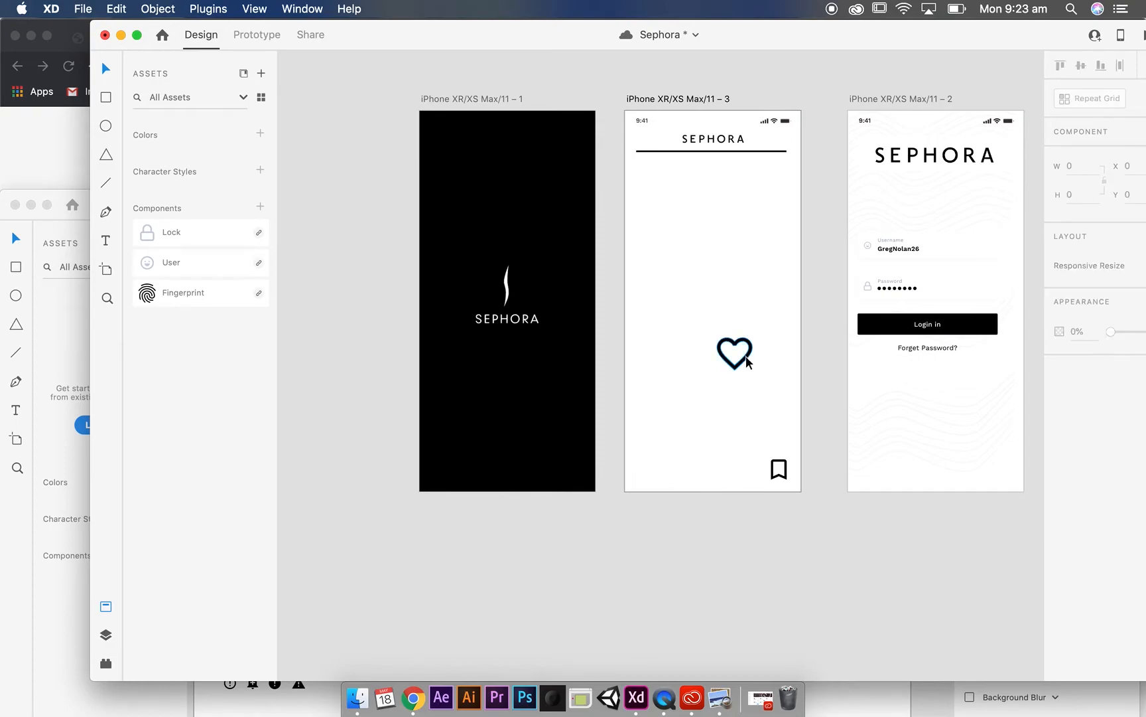
click(748, 361)
scroll(870, 456, right, 5)
scroll(870, 456, up, 1)
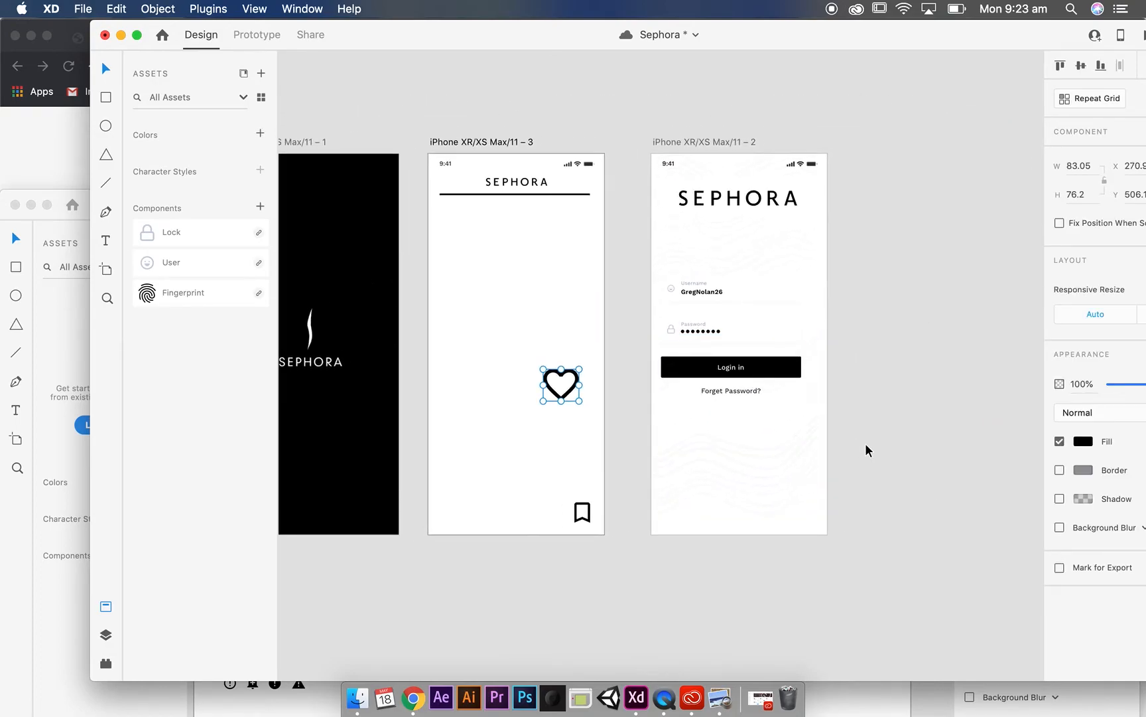
Switch to Prototype mode and move the iPhone XR/XS Max/11 – 2 artboard further right to leave space beside artboard – 3.
click(277, 40)
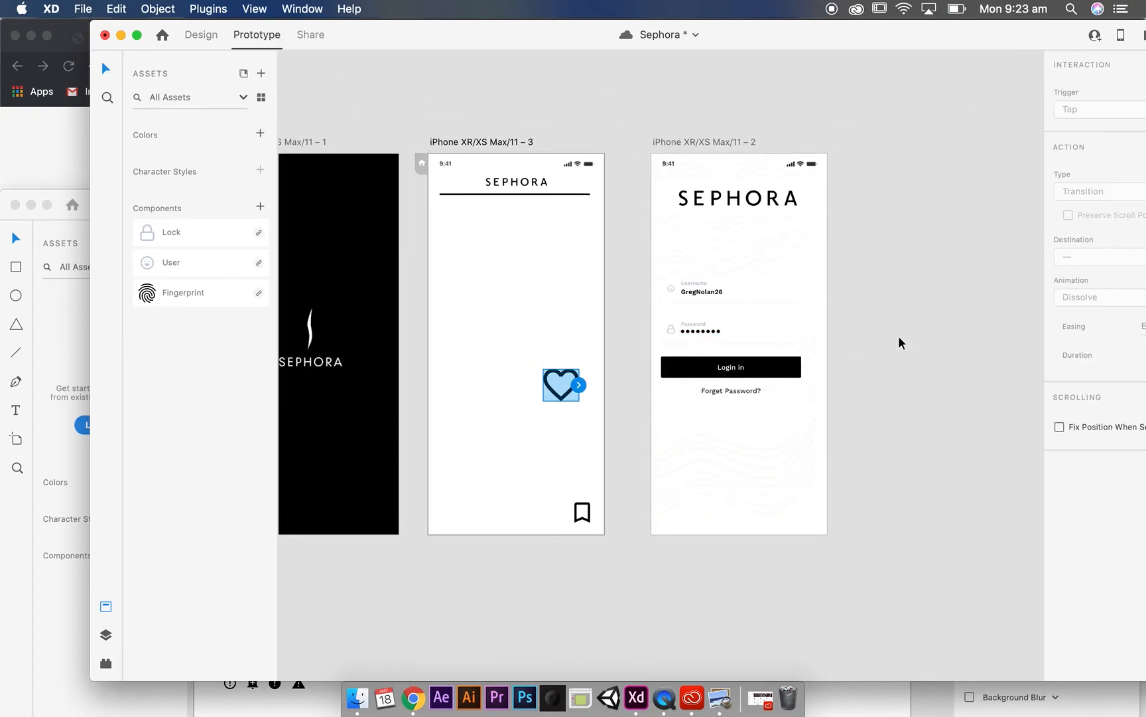
drag(1029, 39, 929, 30)
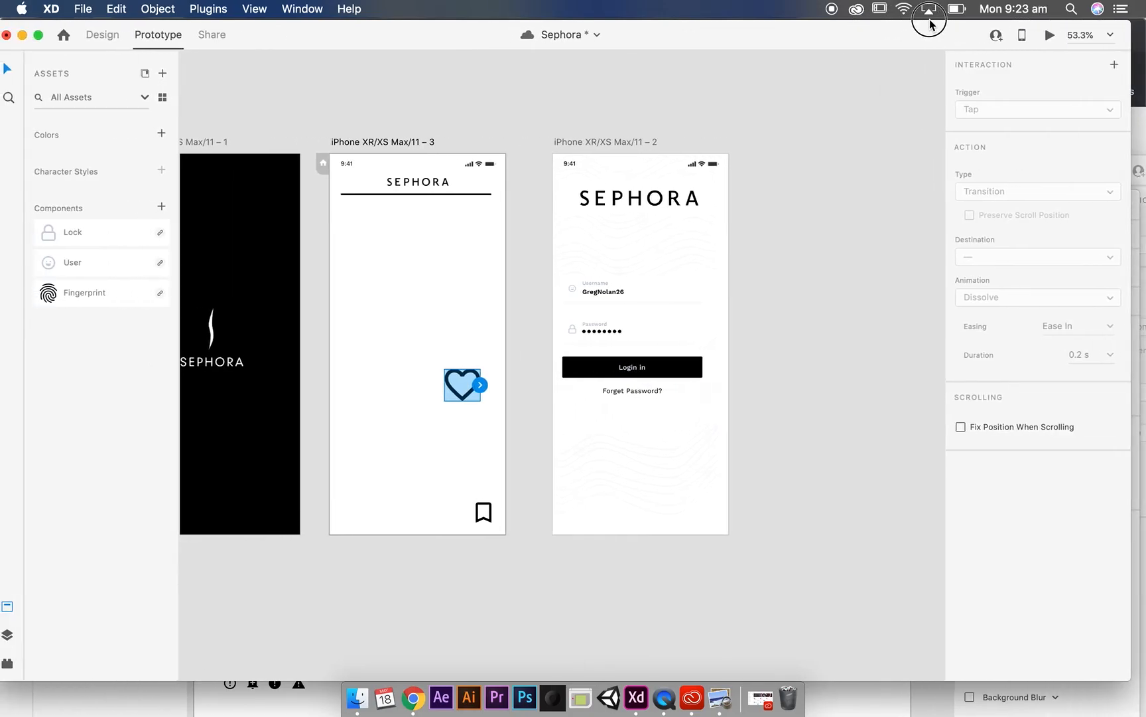
click(837, 253)
drag(575, 141, 751, 147)
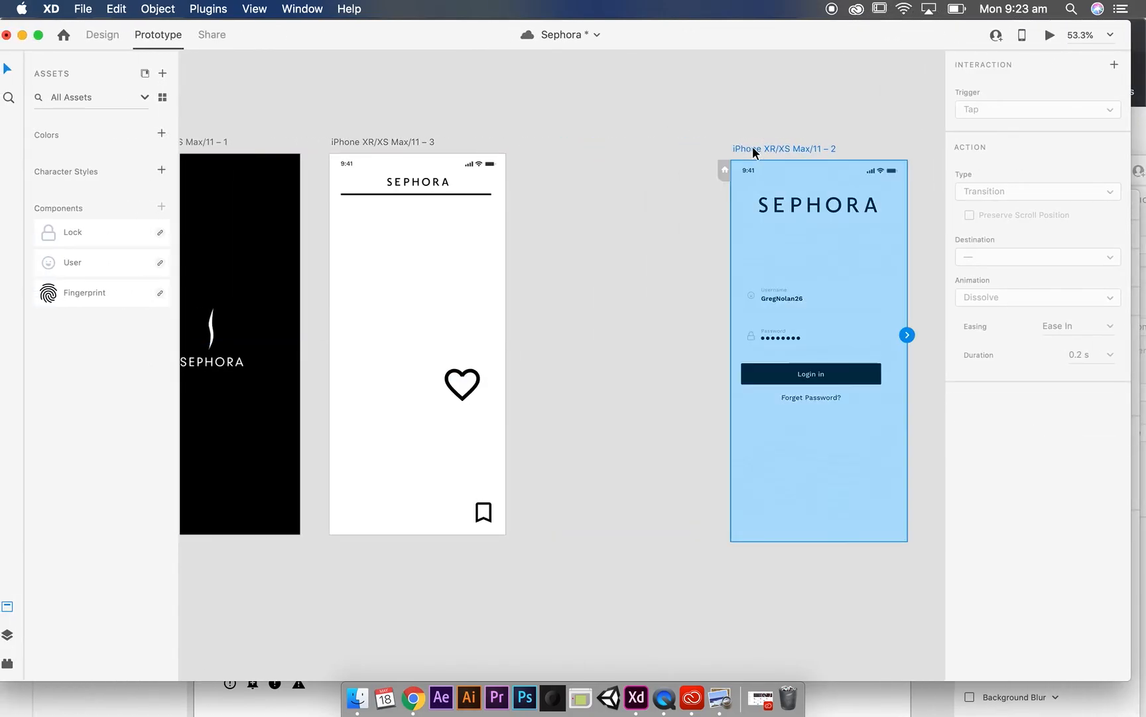
Duplicate the iPhone XR/XS Max/11 – 3 artboard into the space beside it.
click(383, 146)
key(super+d)
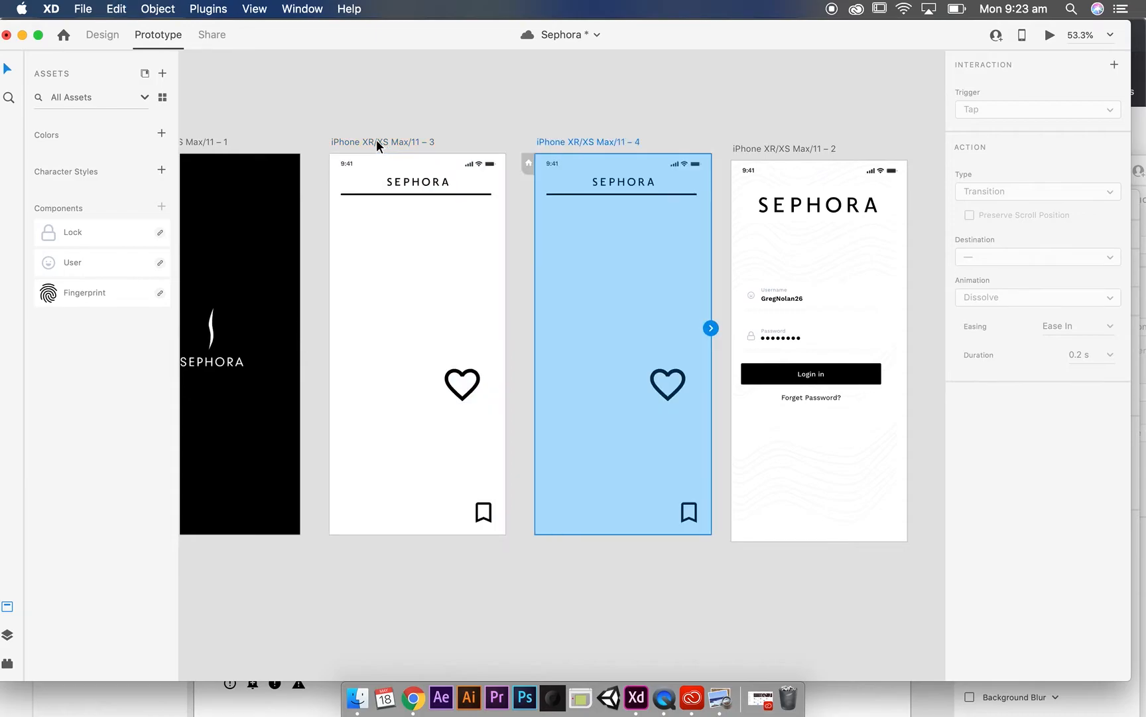
click(722, 434)
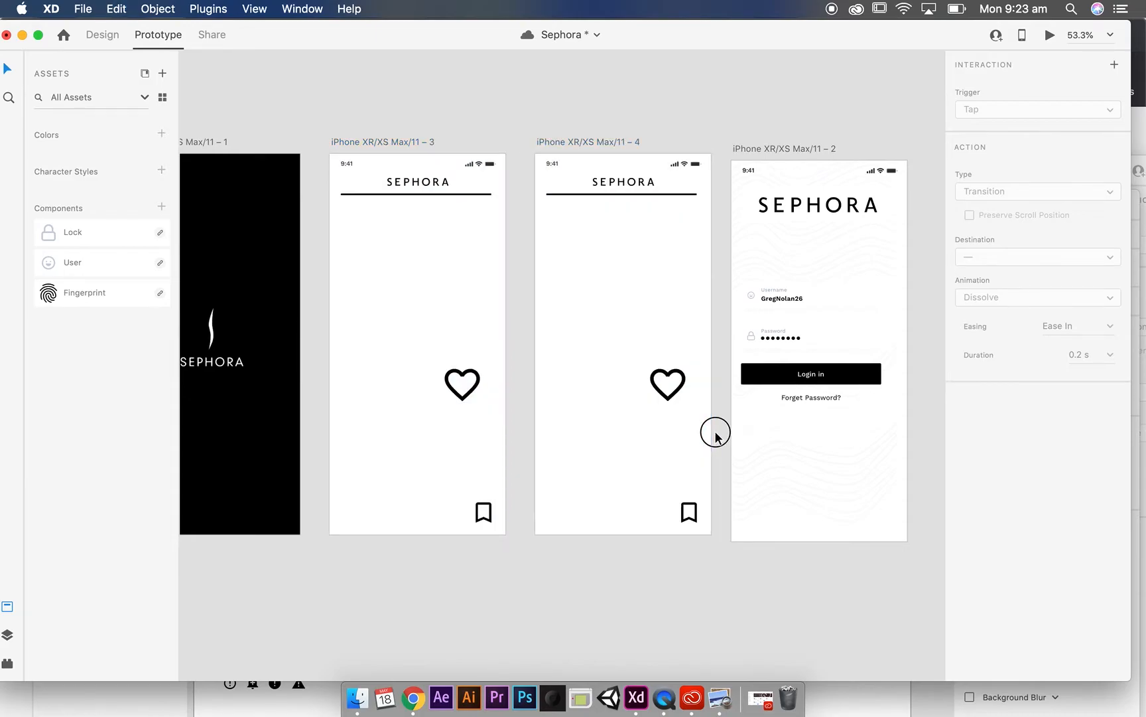
Delete the outlined heart from the iPhone XR/XS Max/11 – 4 artboard.
click(669, 390)
click(671, 397)
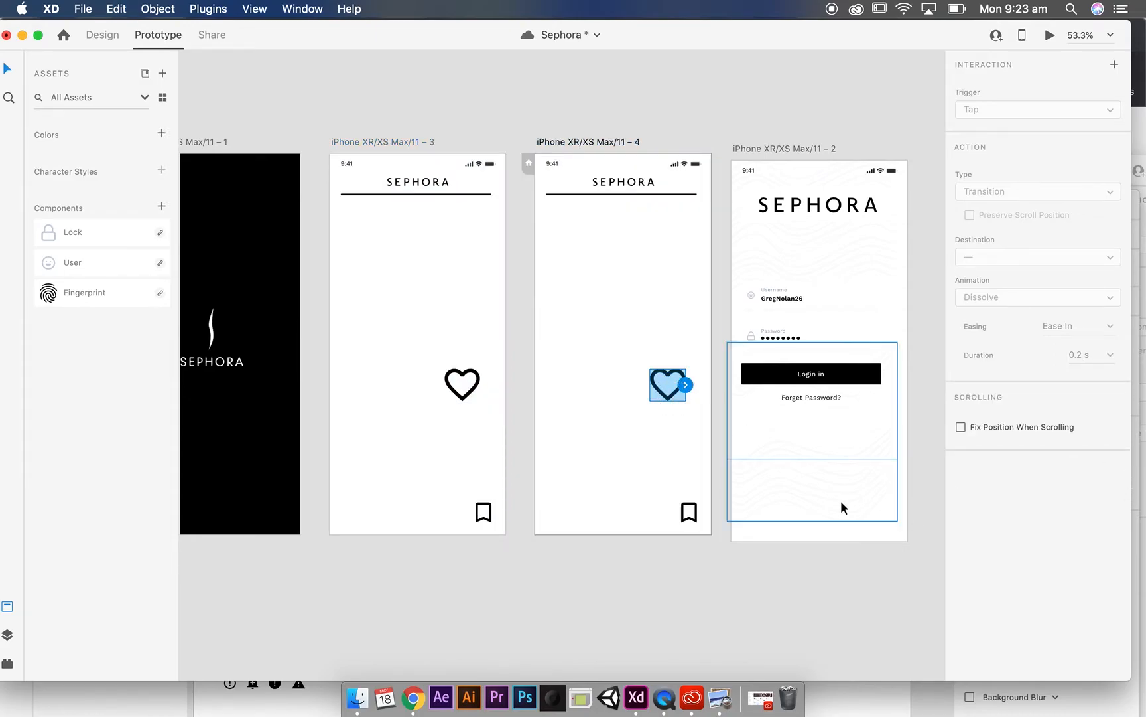
click(670, 384)
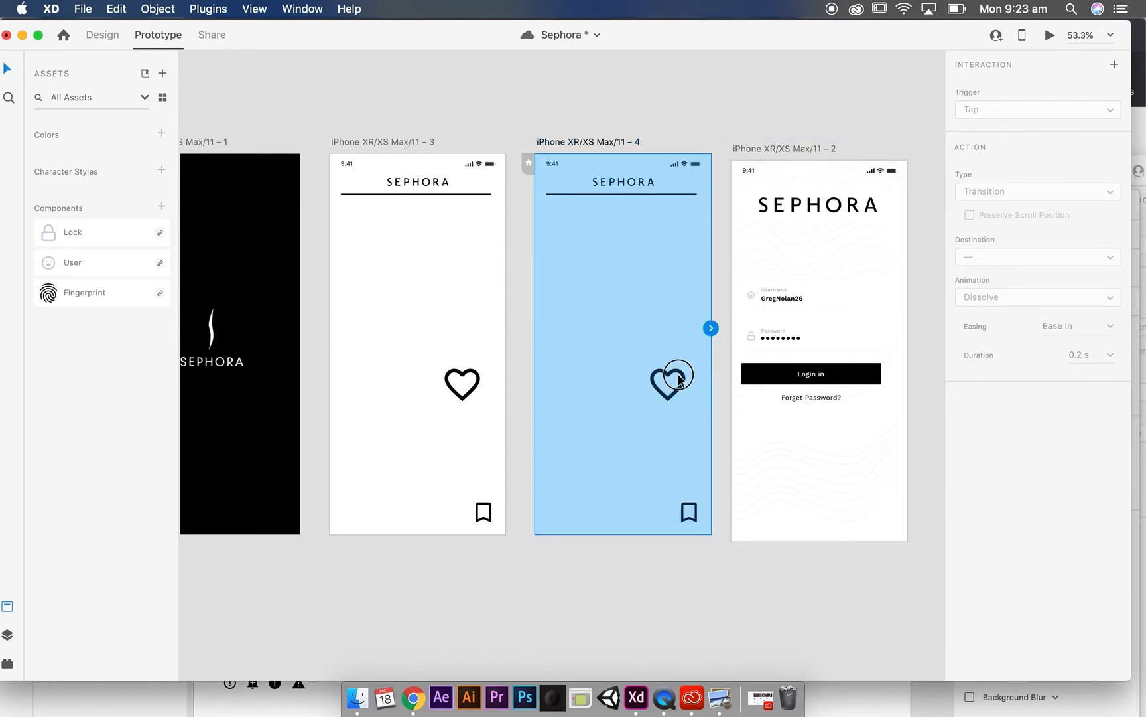
click(669, 377)
key(BackSpace)
Copy the filled heart from Material_Icons_Google and paste it onto the Sephora document's iPhone XR/XS Max/11 – 4 artboard.
click(727, 602)
drag(285, 34, 353, 12)
click(32, 135)
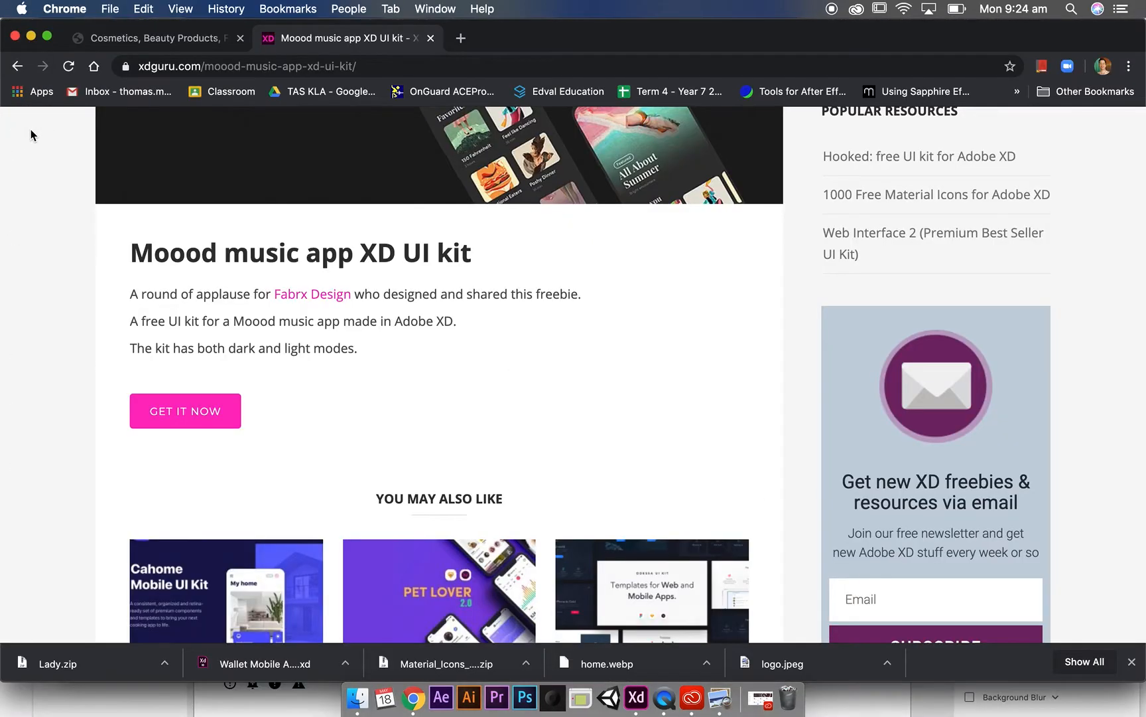
click(636, 697)
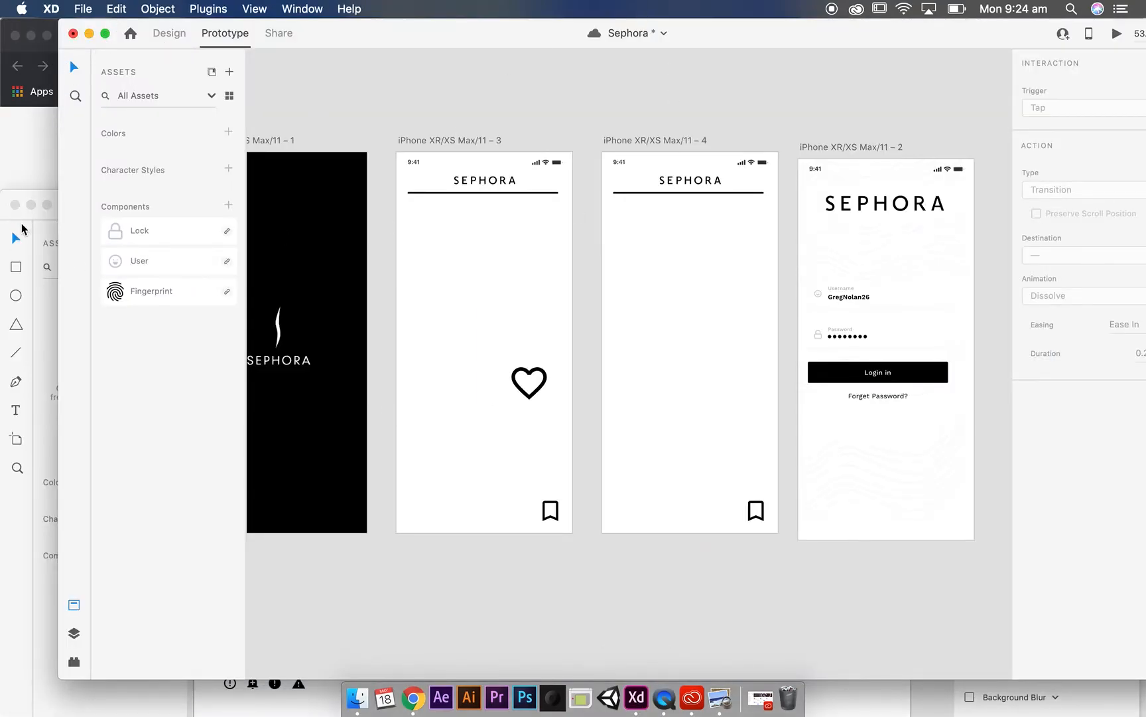
click(36, 228)
click(713, 441)
click(691, 450)
key(super+c)
click(683, 97)
key(super+v)
drag(631, 369, 630, 371)
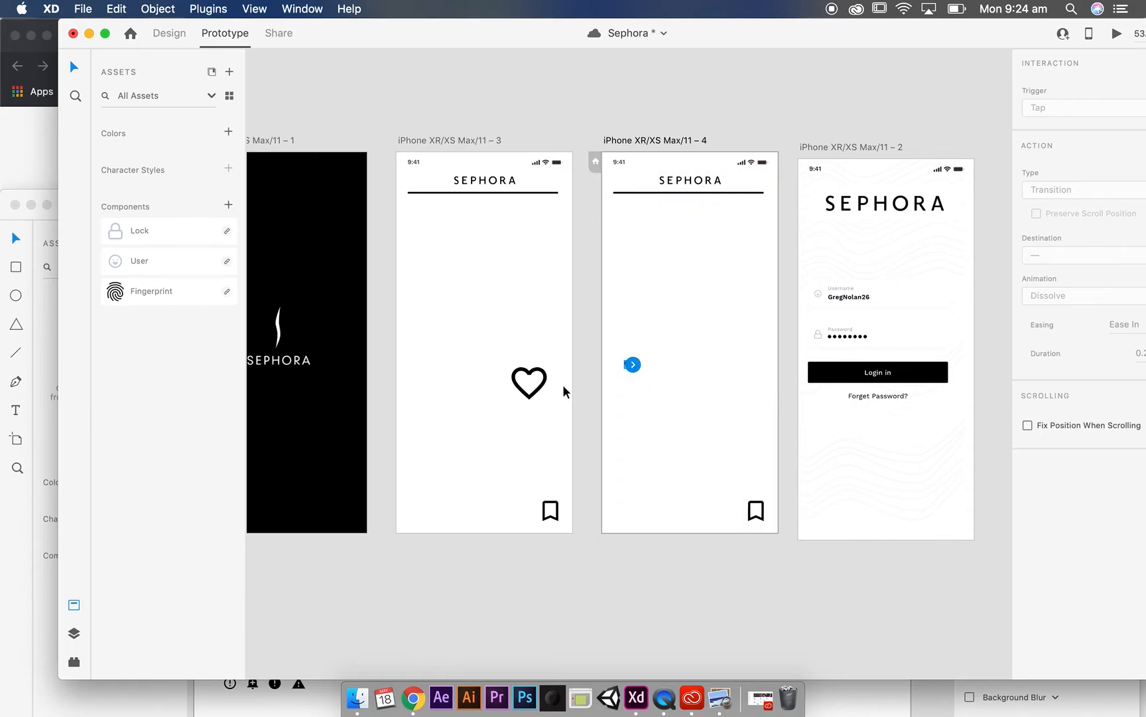
Delete the outlined heart from artboard – 3 and the small filled heart from artboard – 4.
click(539, 392)
drag(539, 391, 628, 367)
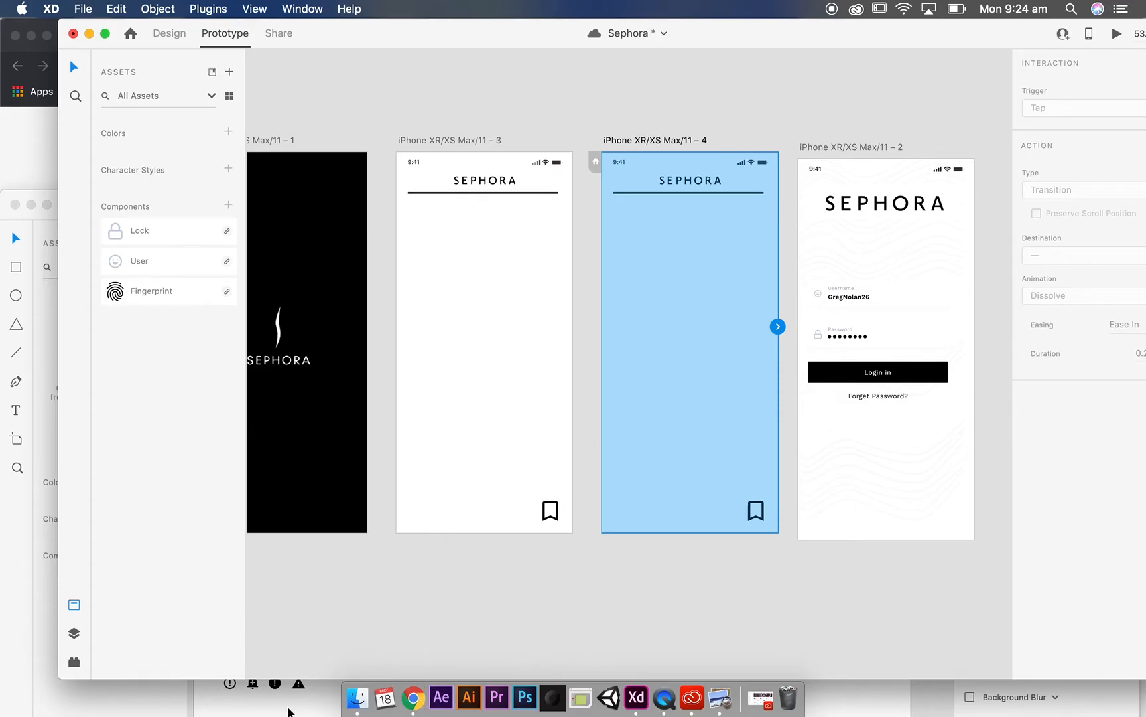
Copy the filled and outlined hearts together from Material_Icons_Google and paste them onto the blank middle of artboard – 3.
click(317, 710)
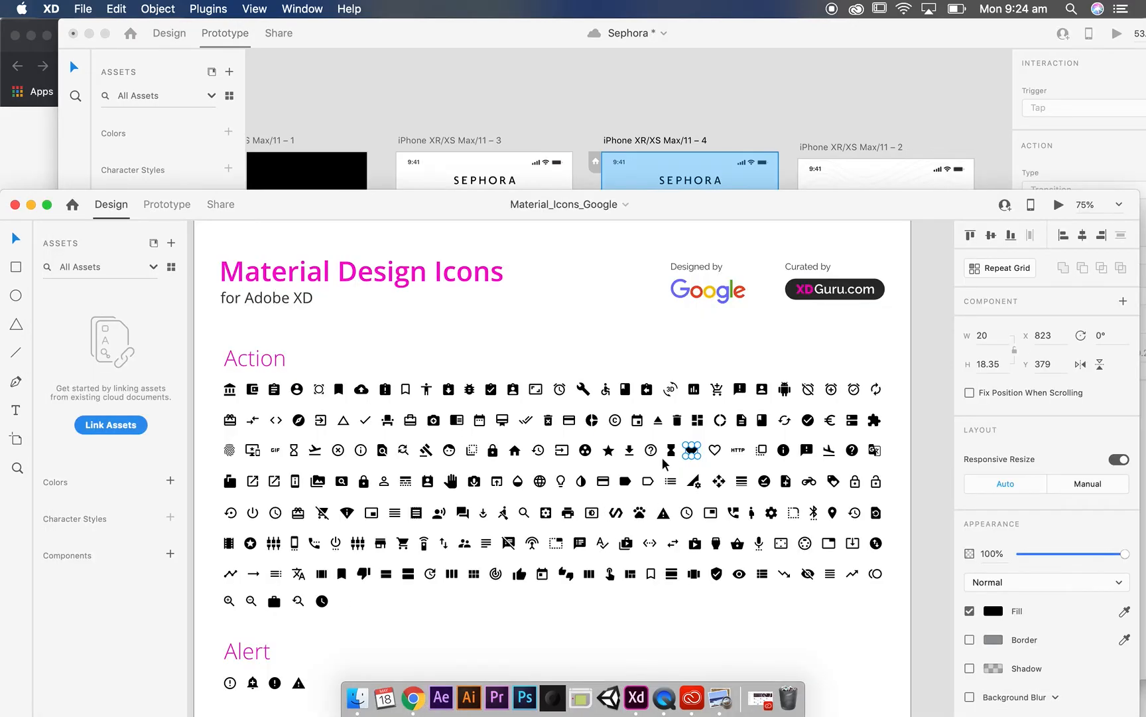
click(676, 438)
drag(677, 438, 718, 456)
click(730, 470)
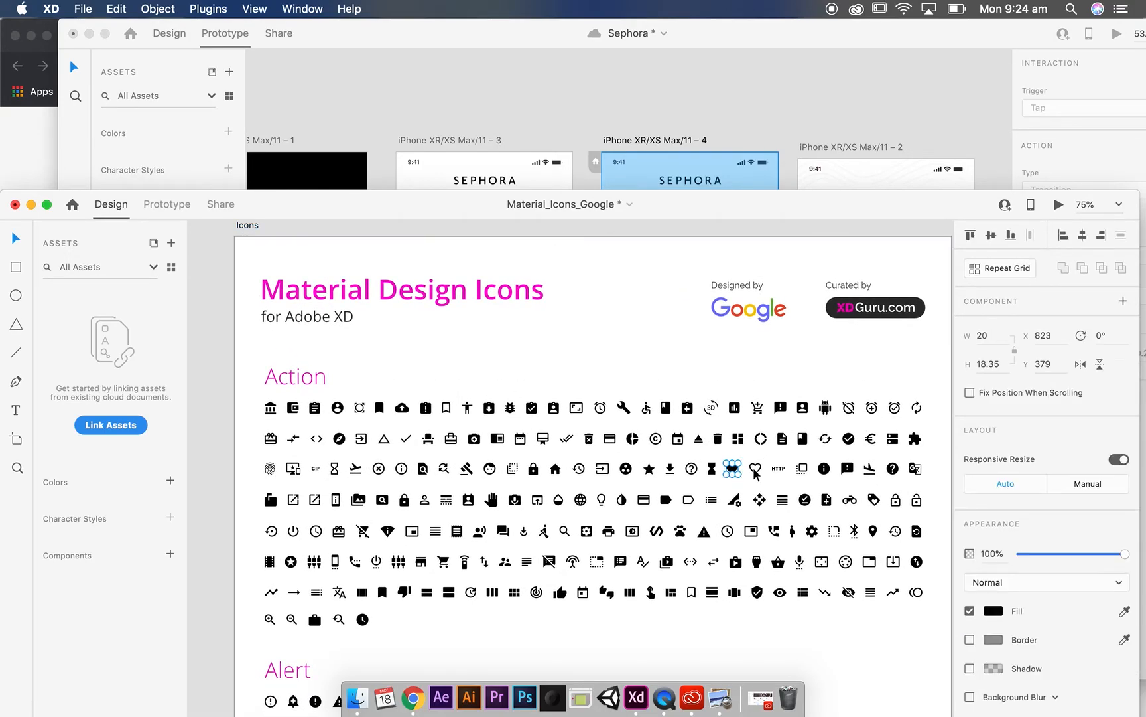
shift+click(755, 469)
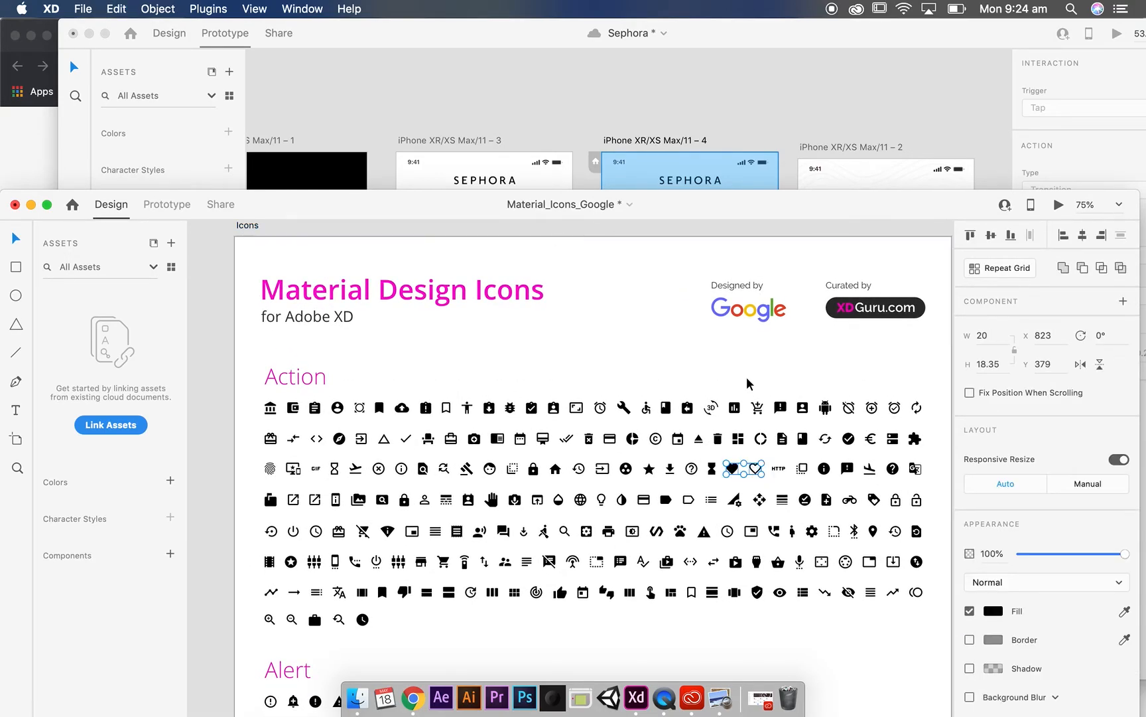
click(673, 96)
click(486, 353)
key(super+v)
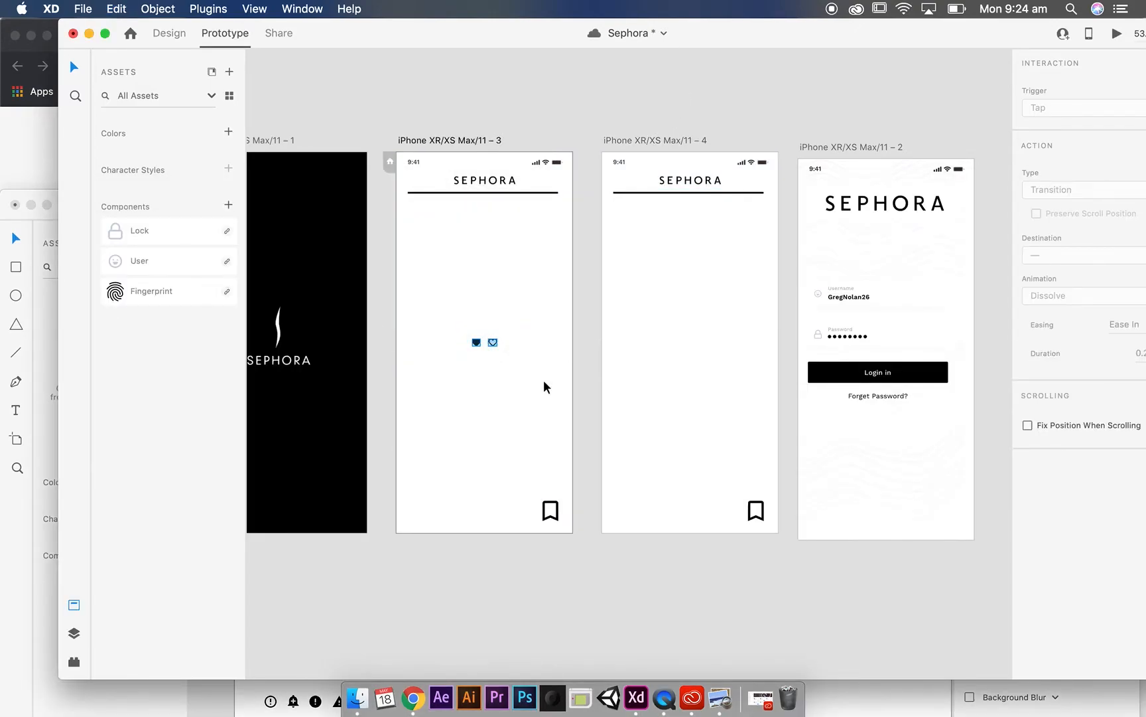
Switch to Design mode, enlarge the filled heart to about 94 by 86 and place it near X 178, Y 439.
click(170, 34)
mouse_move(497, 346)
mouse_down()
mouse_move(586, 384)
mouse_move(531, 358)
mouse_move(481, 360)
mouse_up()
click(558, 384)
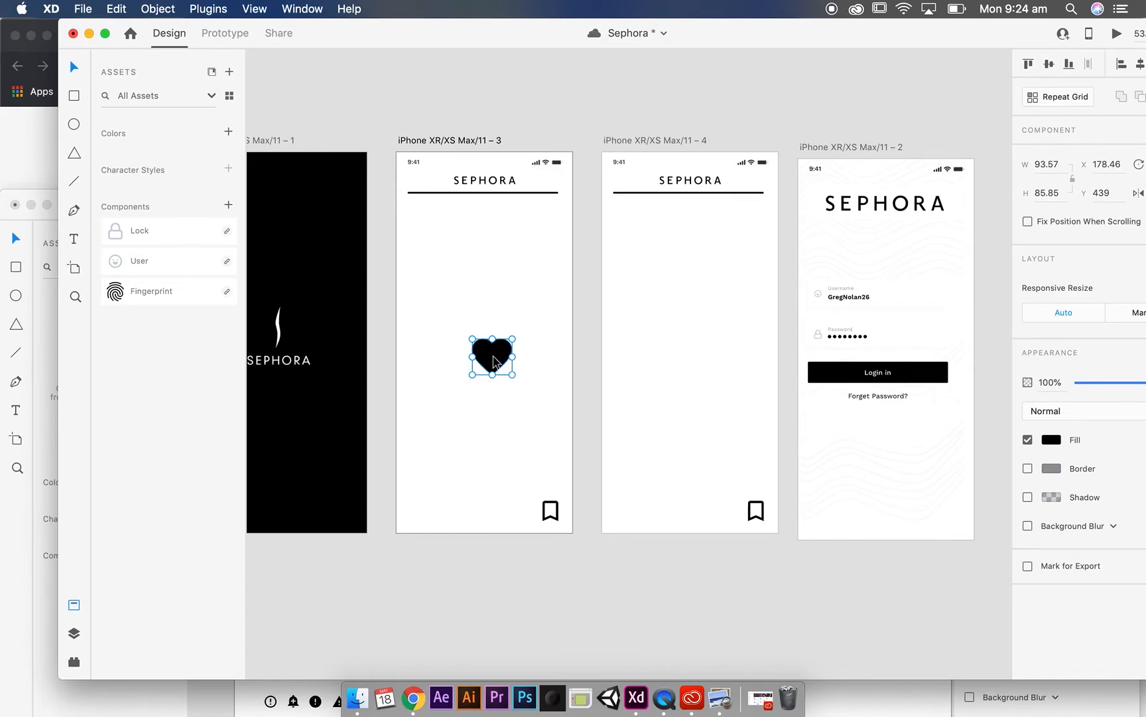
Delete the iPhone XR/XS Max/11 – 4 artboard and select the iPhone XR/XS Max/11 – 3 artboard.
click(627, 138)
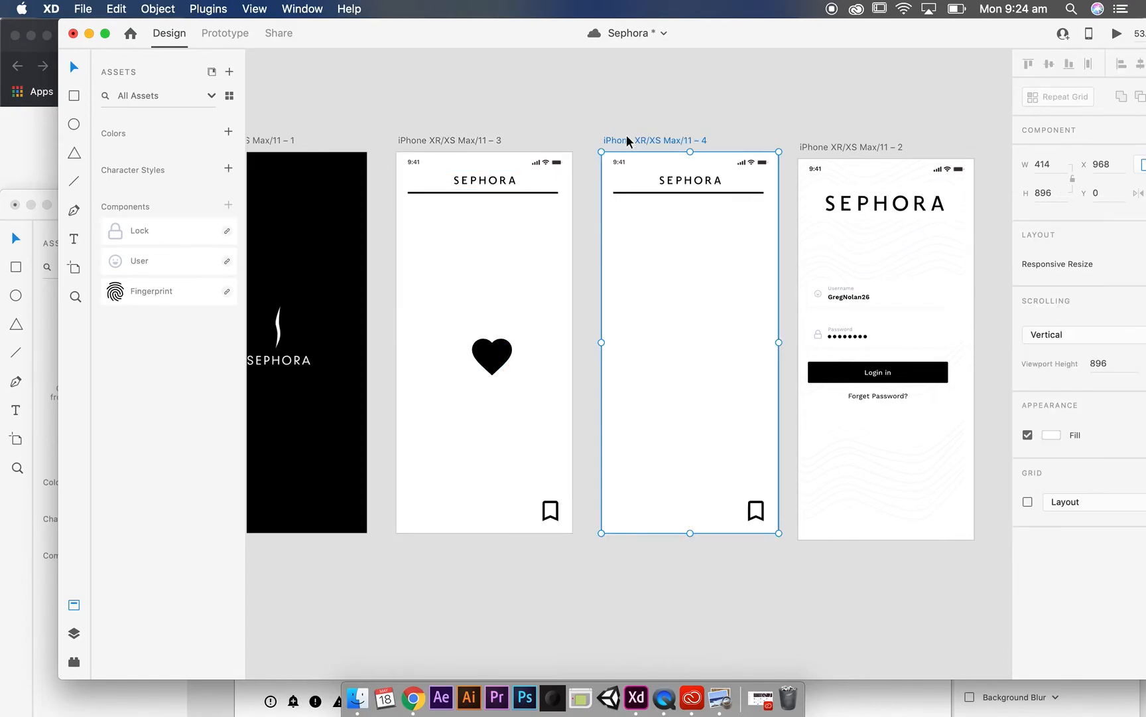
key(Delete)
click(483, 141)
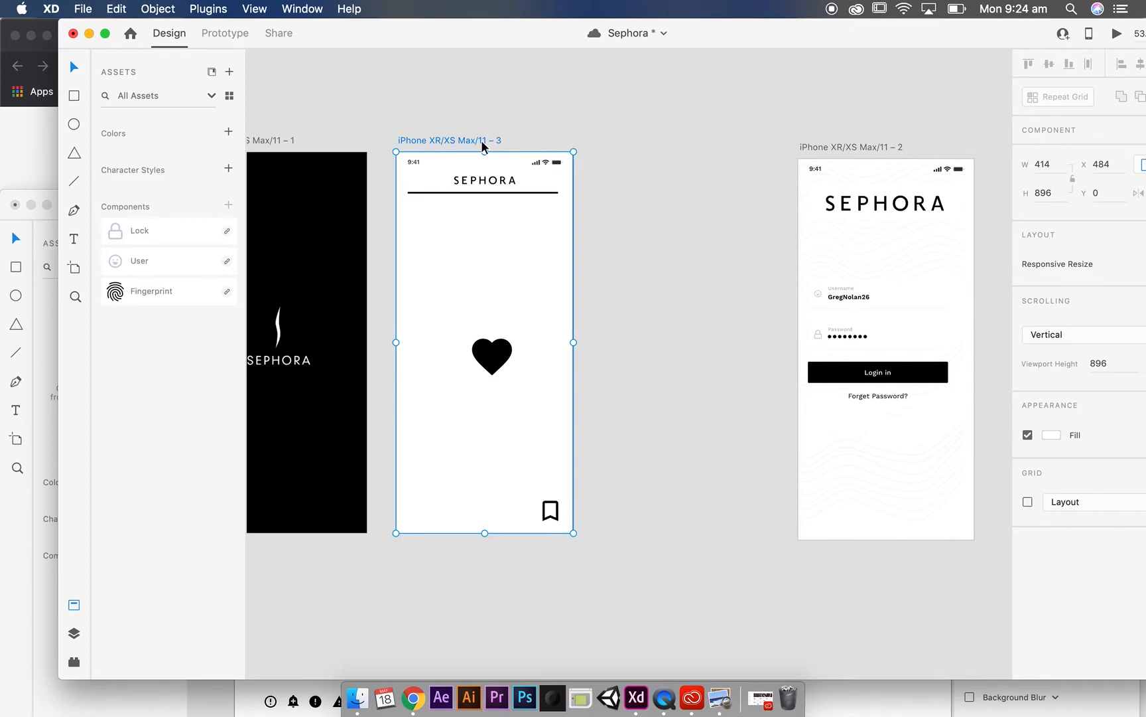
Duplicate the iPhone XR/XS Max/11 – 3 artboard and delete the filled heart from the original, leaving the outlined one.
key(super+d)
click(624, 78)
click(697, 362)
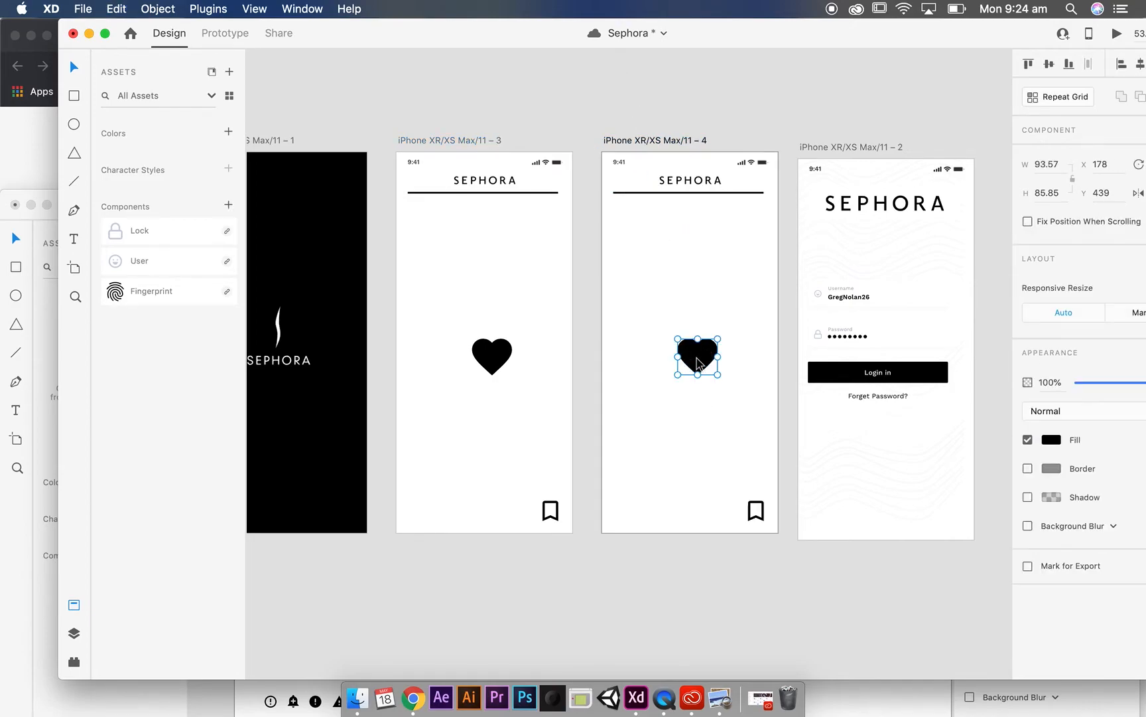
click(496, 362)
key(Delete)
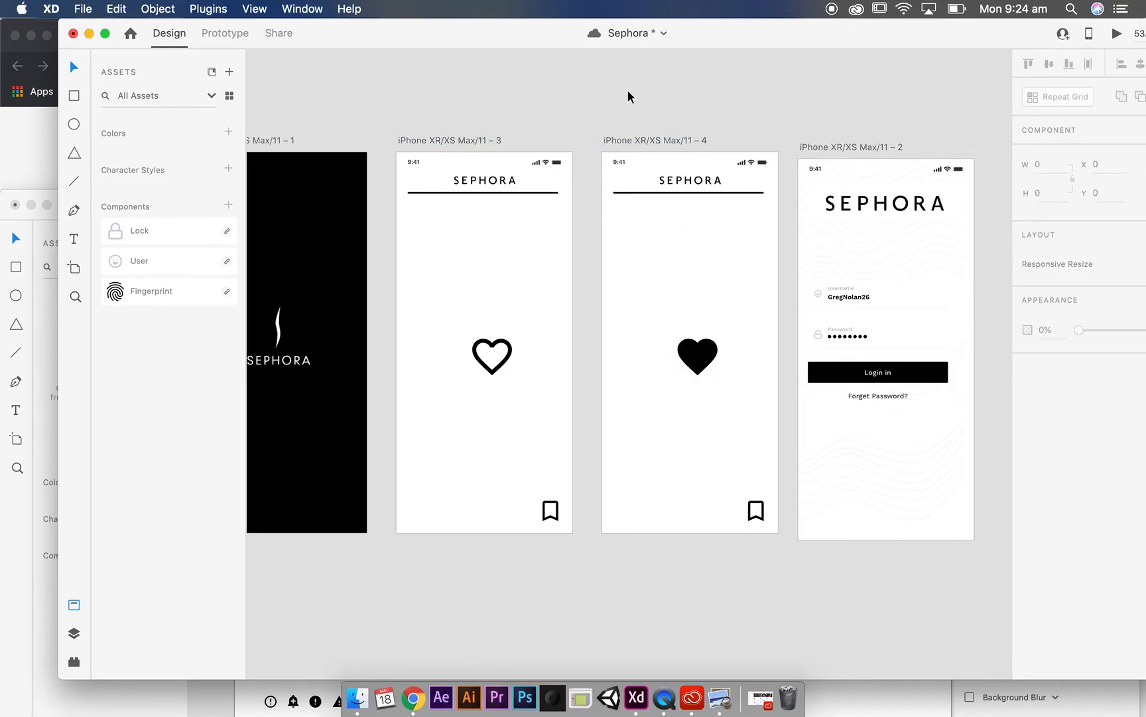
In Prototype mode, link the outlined heart to artboard – 4 and the filled heart back to artboard – 3 with a 1 s Dissolve.
click(225, 34)
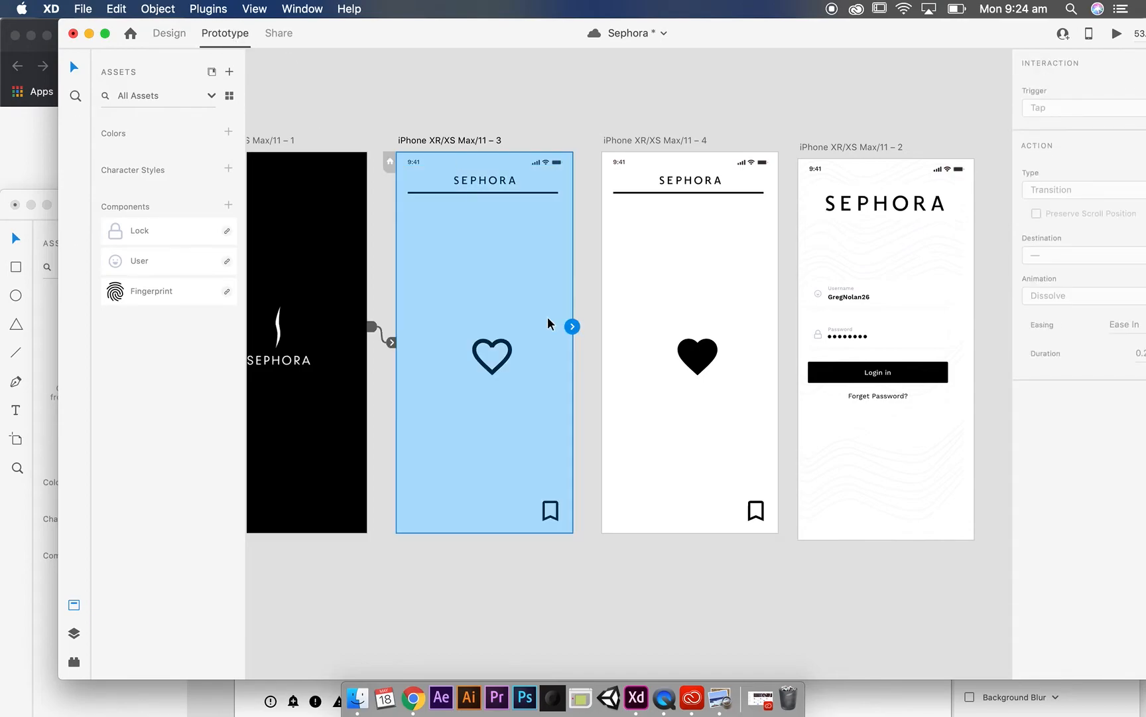
click(469, 351)
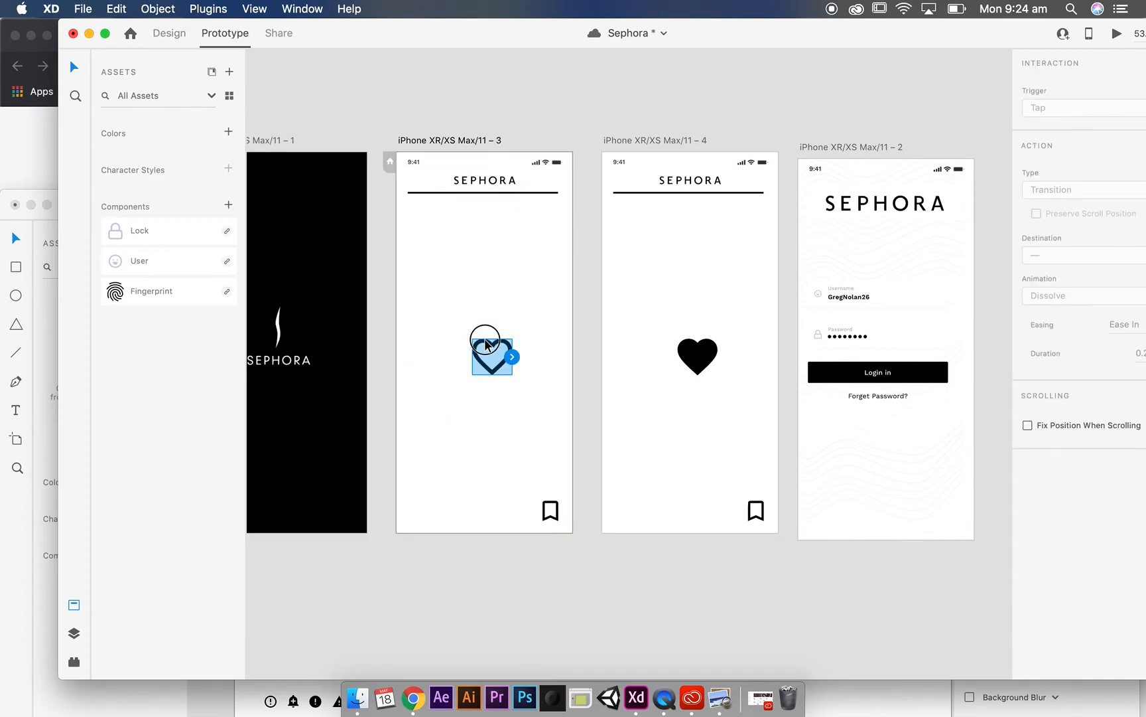
drag(512, 356, 579, 351)
click(707, 361)
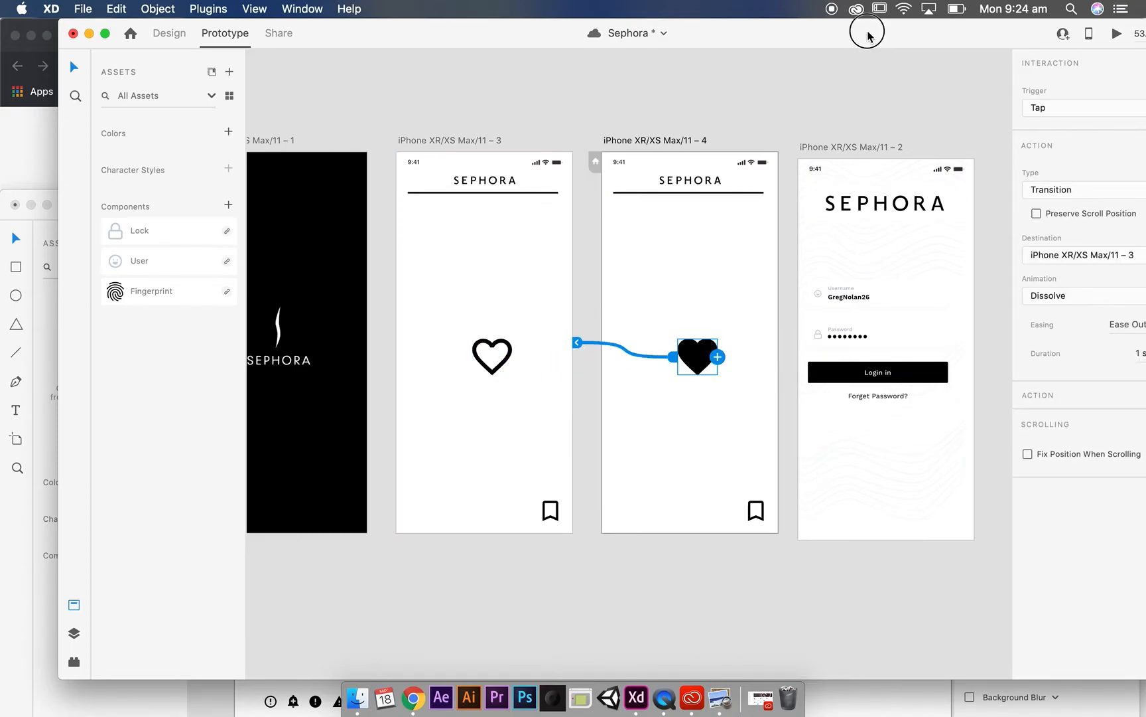
Preview the prototype from artboard – 3, toggle the heart several times to test it, and close the preview.
drag(865, 31, 788, 31)
click(443, 255)
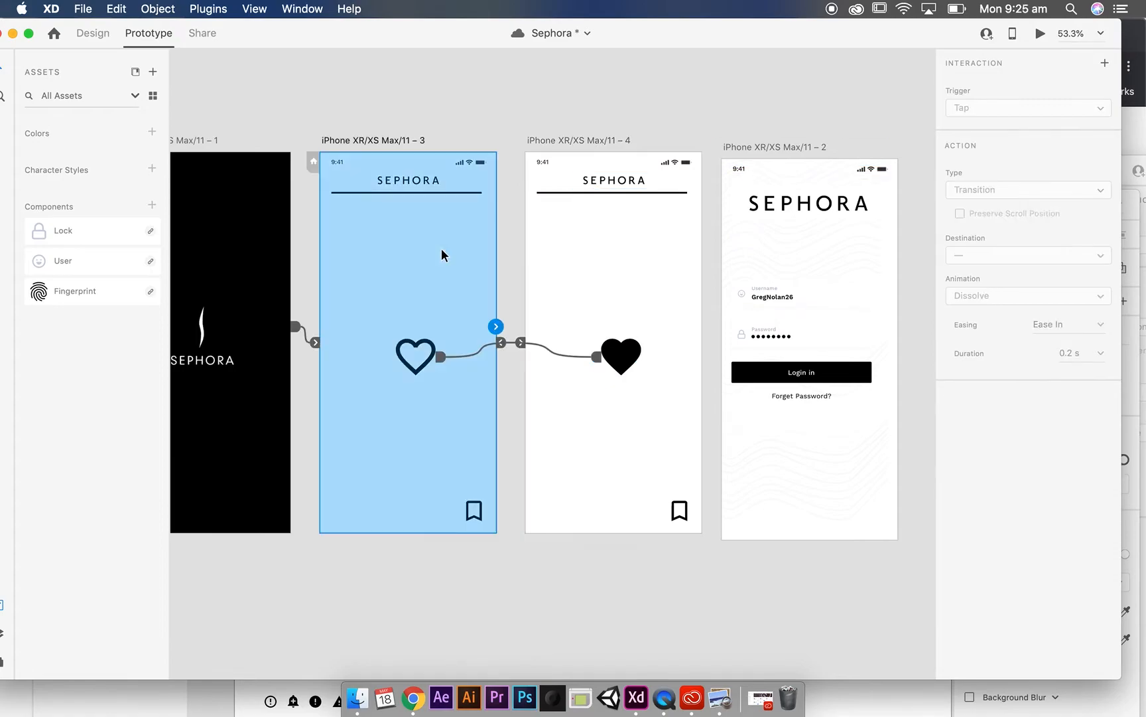
click(1040, 39)
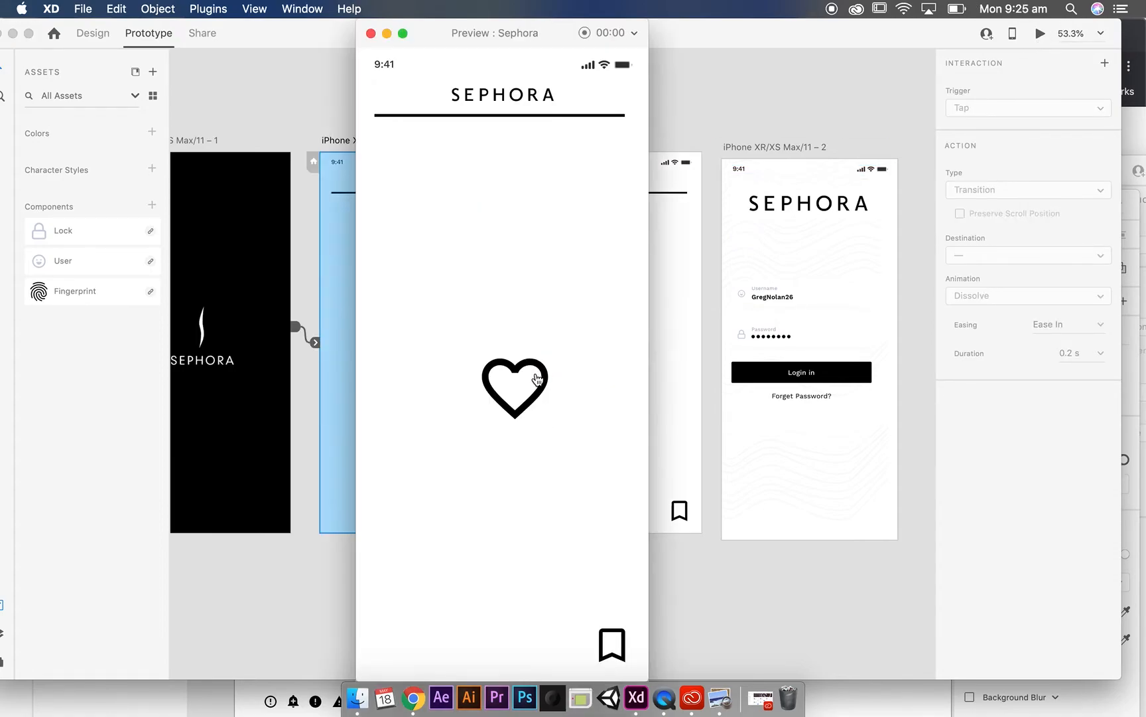
click(498, 391)
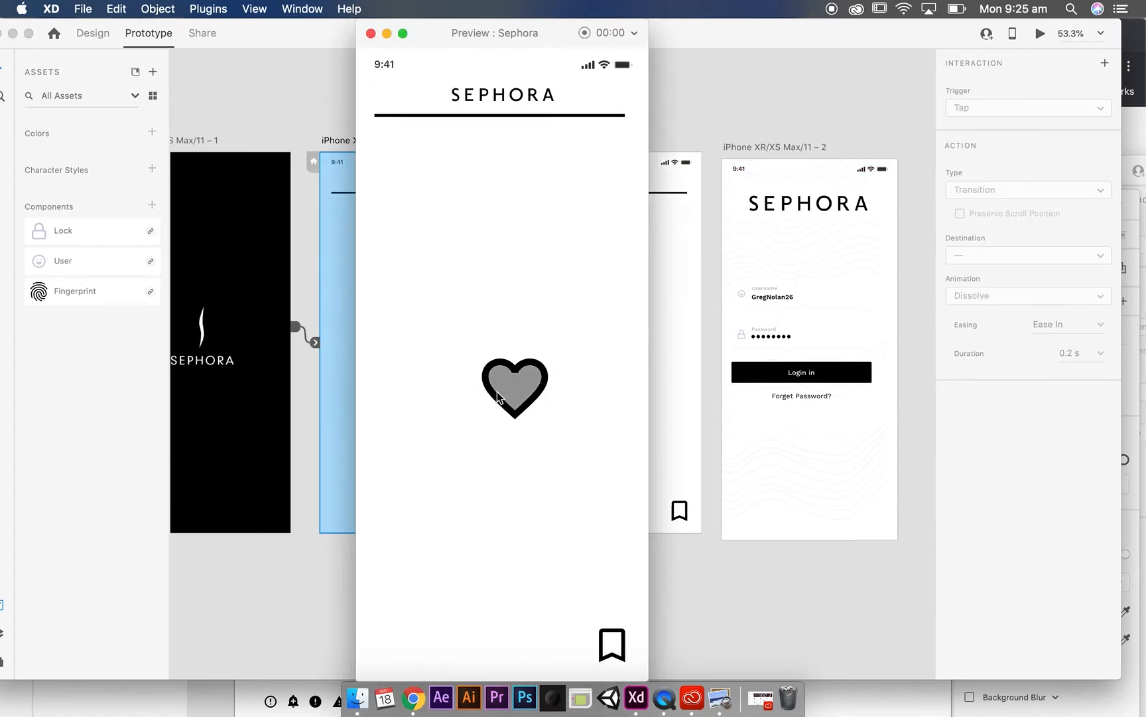
click(540, 379)
click(535, 388)
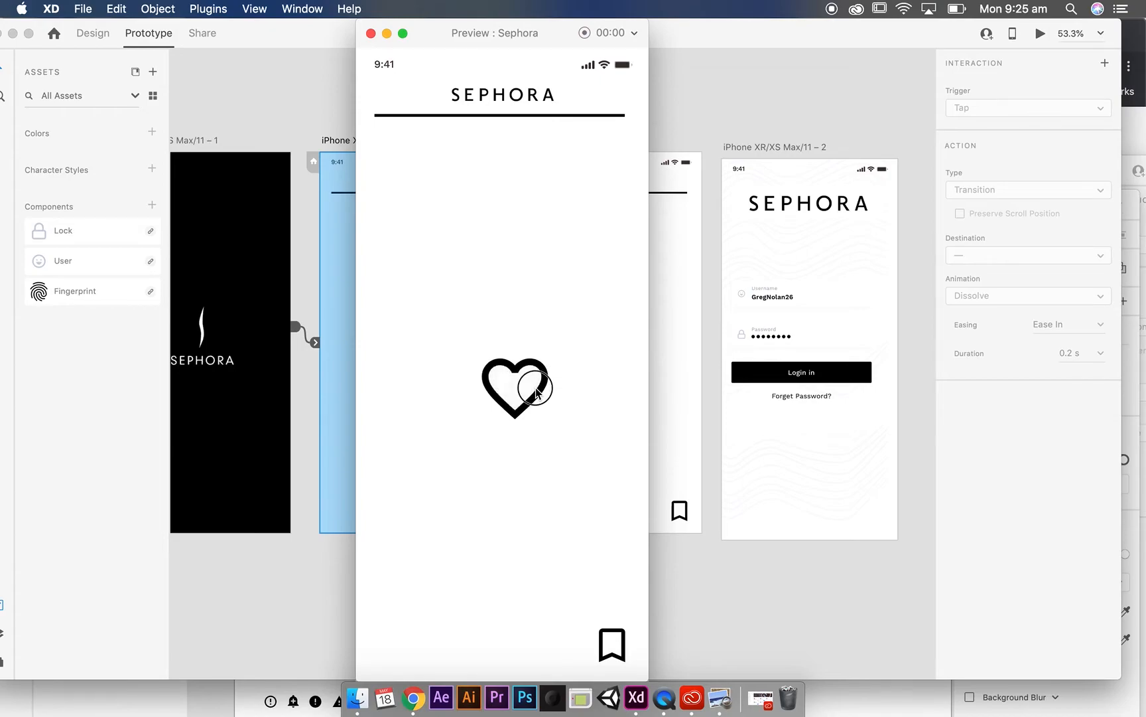
click(524, 392)
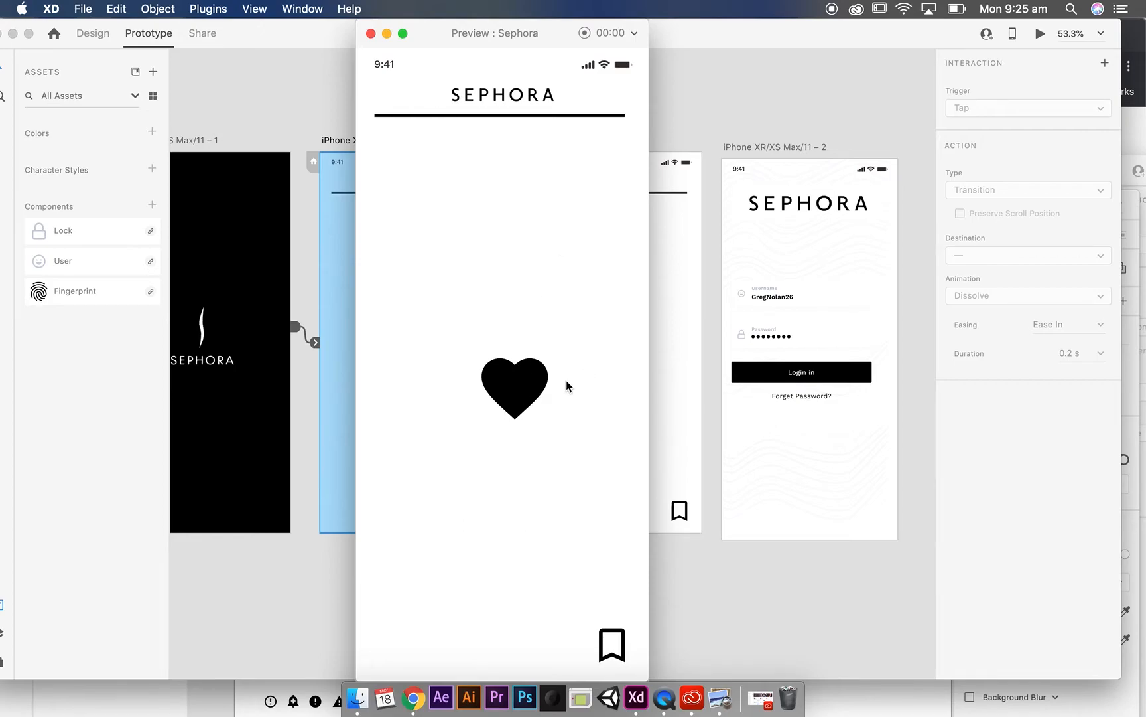
click(371, 33)
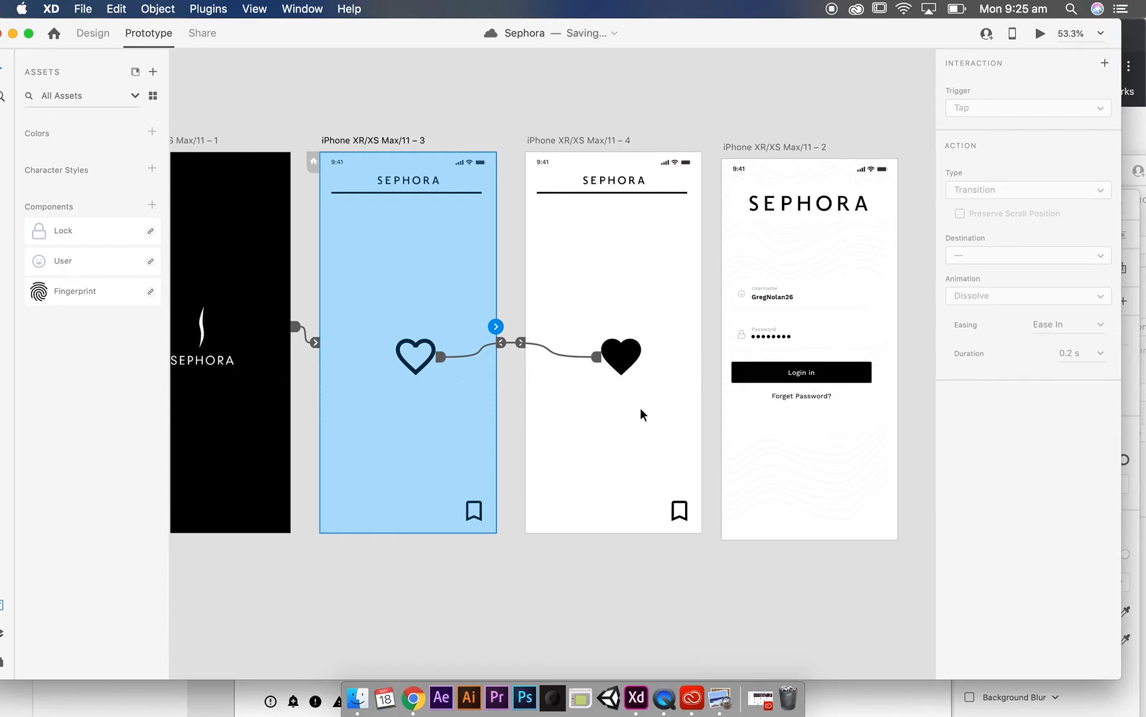
Open Screen Shot 2020-05-18 at 8.56.23 am from the Sephora demo folder, select its first product column and return to XD.
click(613, 642)
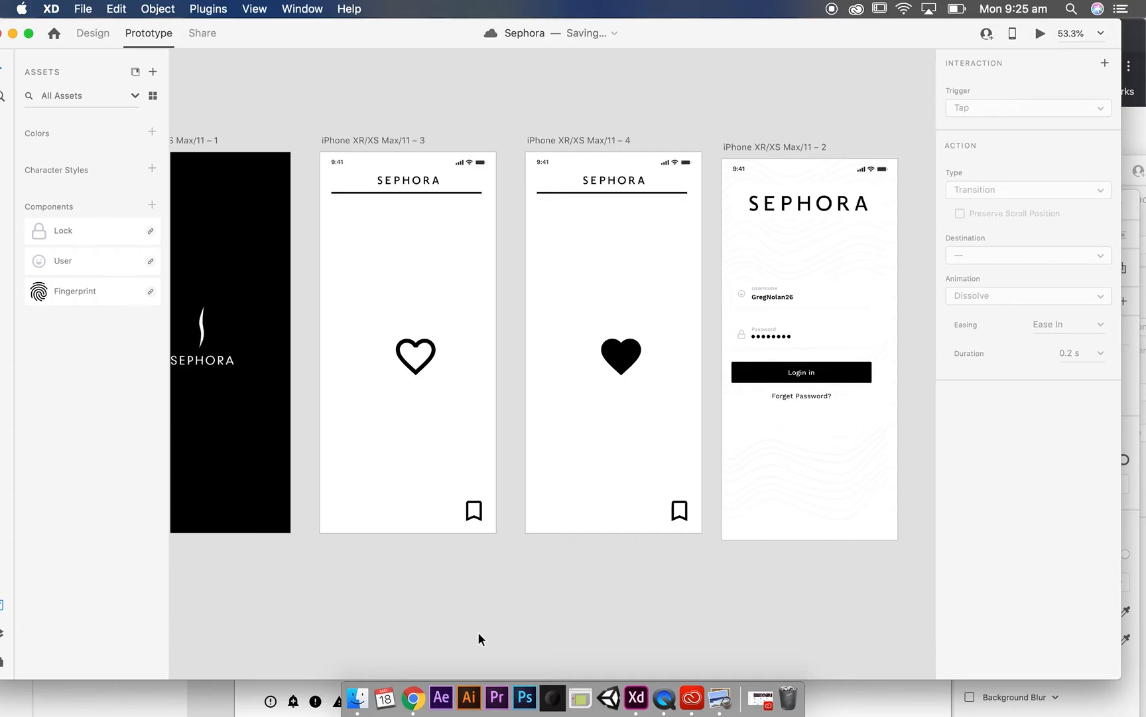
click(358, 697)
click(452, 150)
double_click(451, 136)
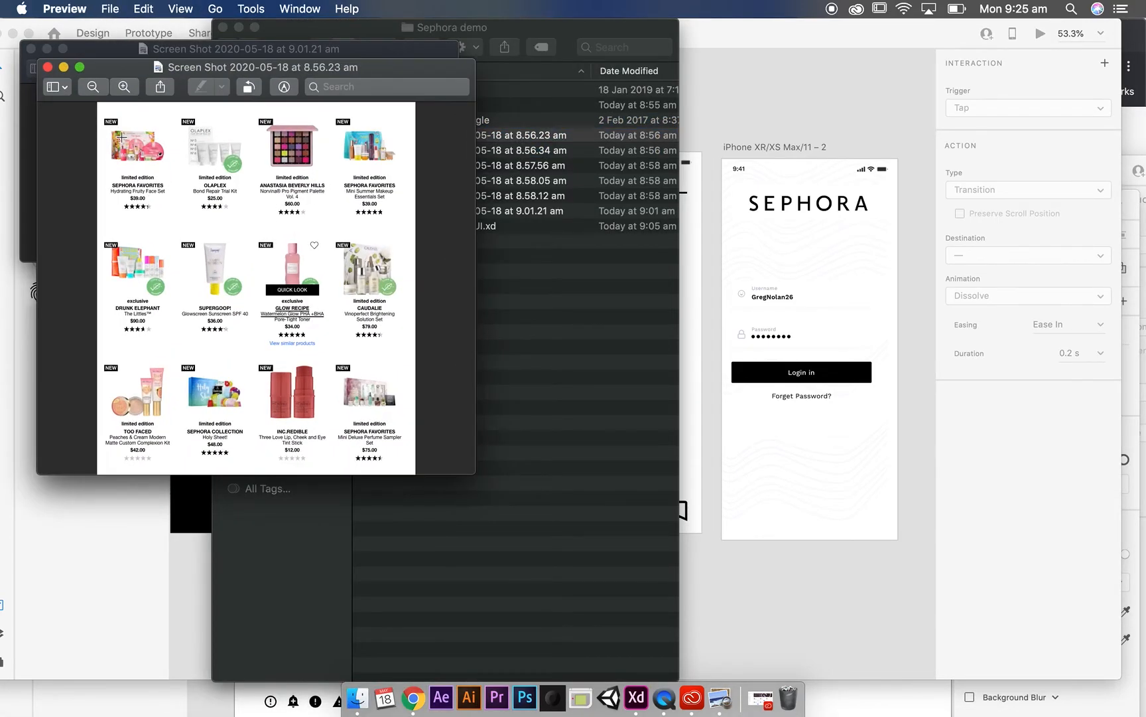
drag(99, 108, 179, 473)
click(707, 194)
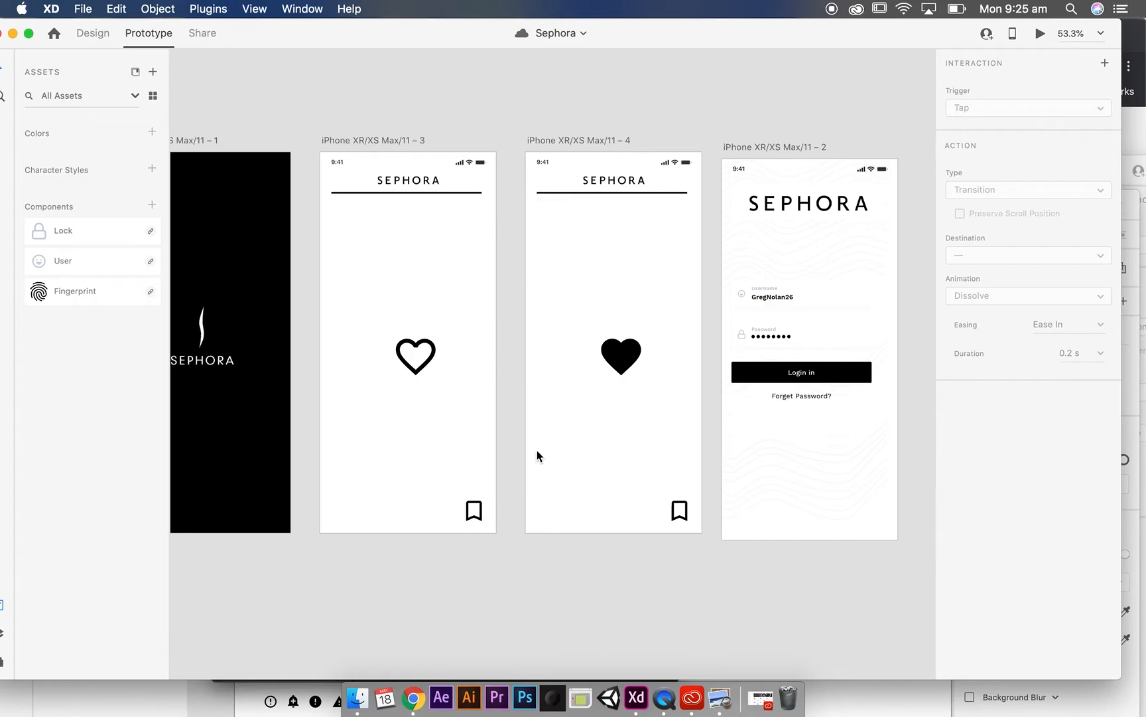
Try to paste the product screenshot with artboard – 4 selected, and undo it.
click(624, 142)
key(super+v)
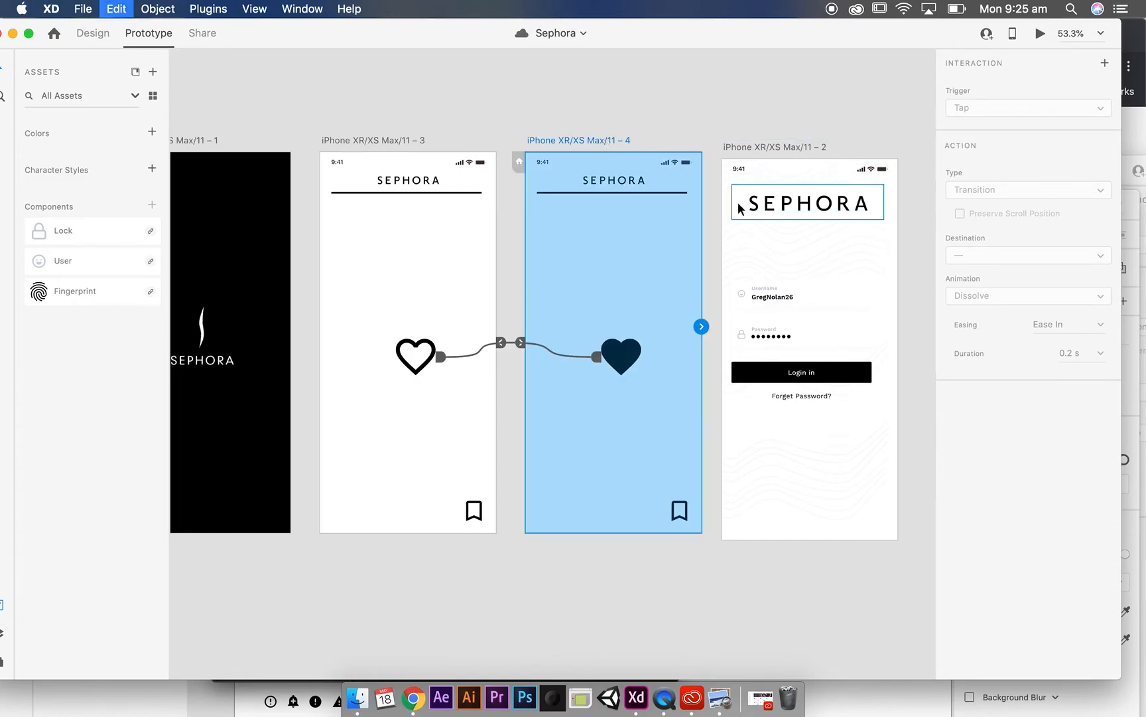
click(679, 629)
click(606, 372)
key(super+z)
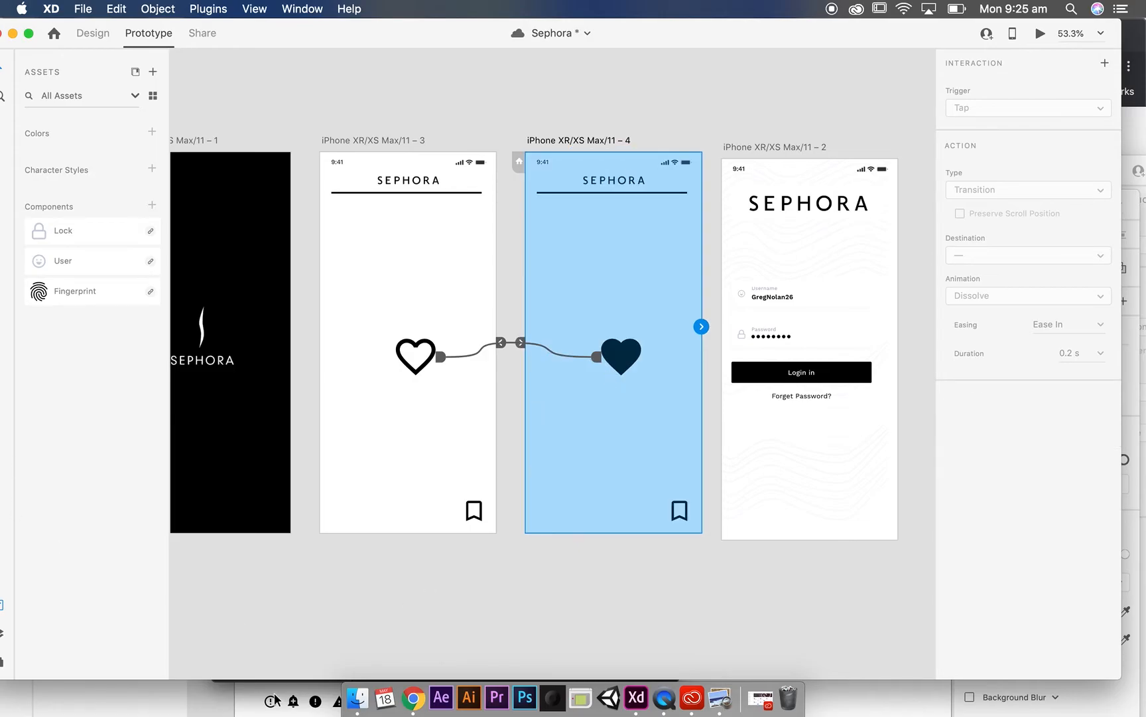
Paste the product listing screenshot onto the XD canvas and move it beside the login artboard – 2.
click(720, 698)
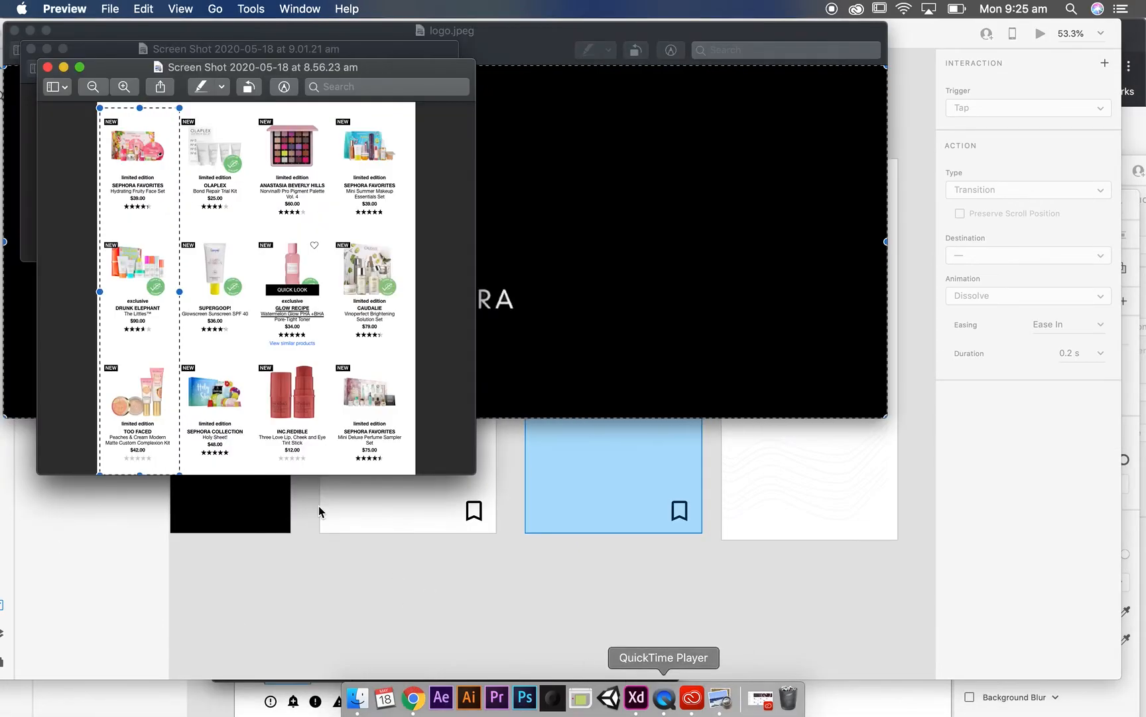
click(796, 599)
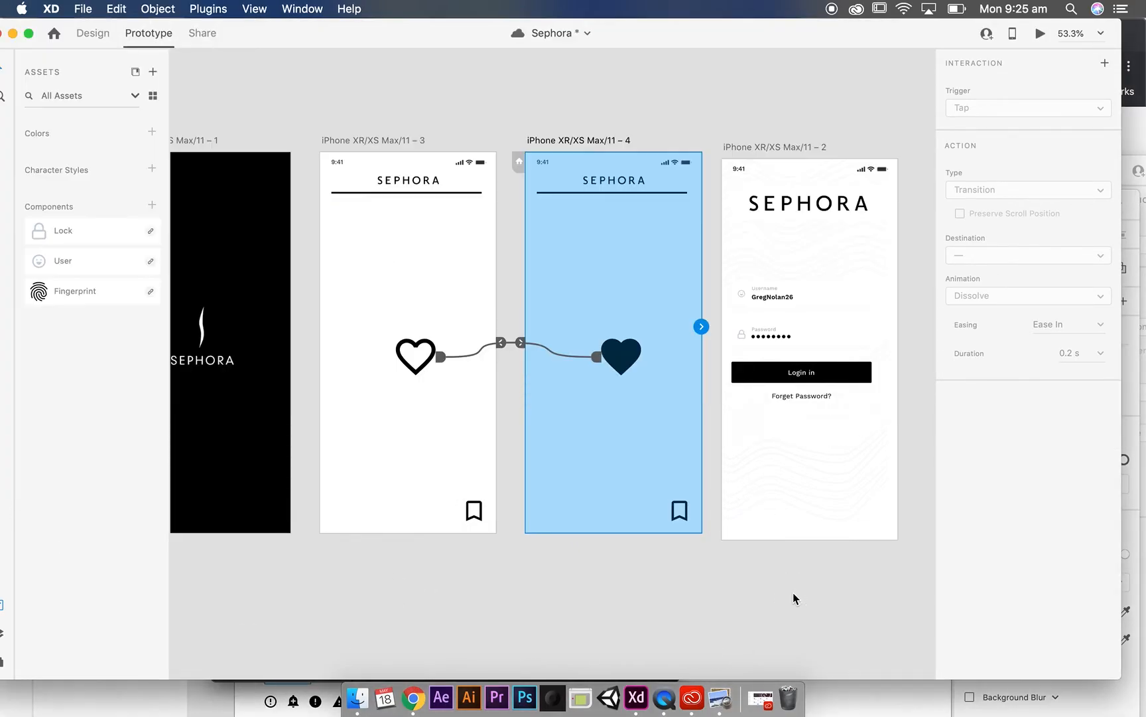
click(690, 614)
scroll(688, 614, right, 5)
click(444, 188)
click(611, 113)
key(super+v)
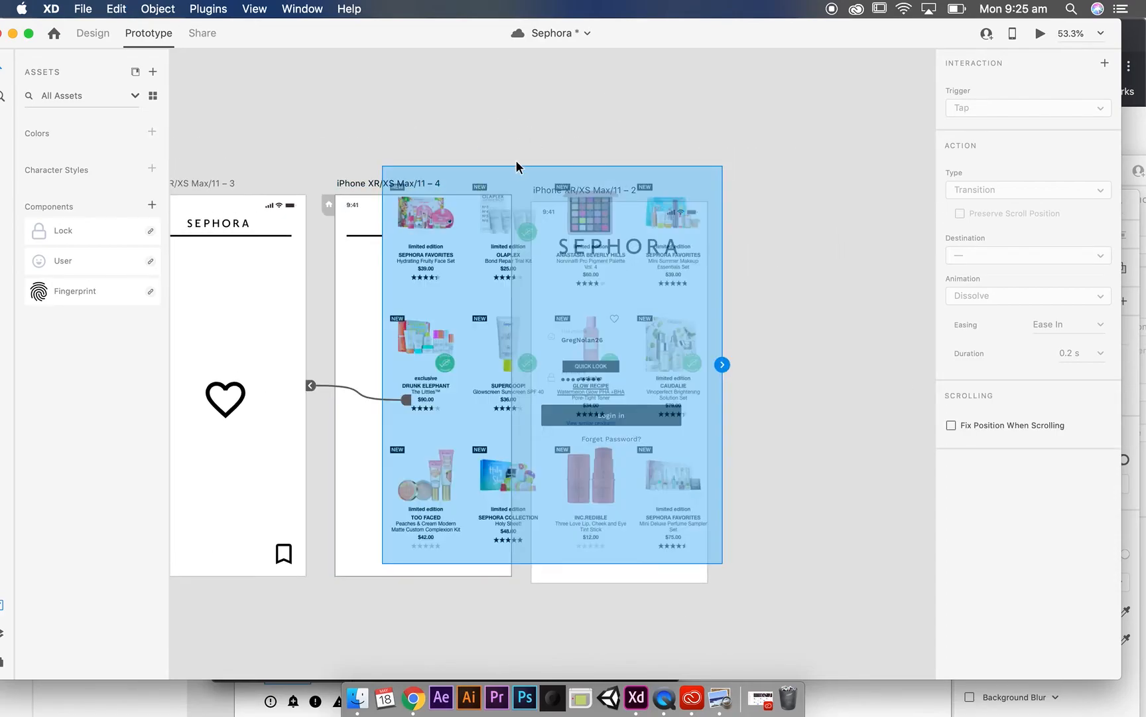
drag(521, 174, 844, 200)
Duplicate artboard – 4 and place the product image on the copy below the header, at about X 35, Y 112.
click(410, 183)
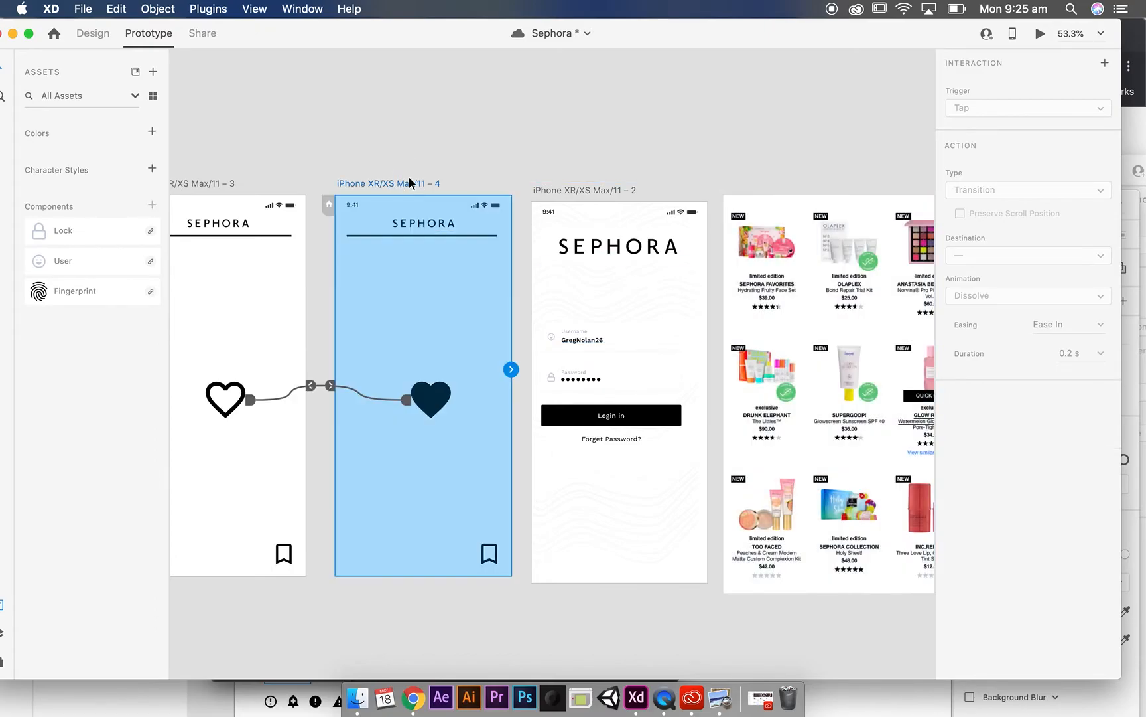
key(super+d)
scroll(593, 358, right, 6)
scroll(594, 358, down, 1)
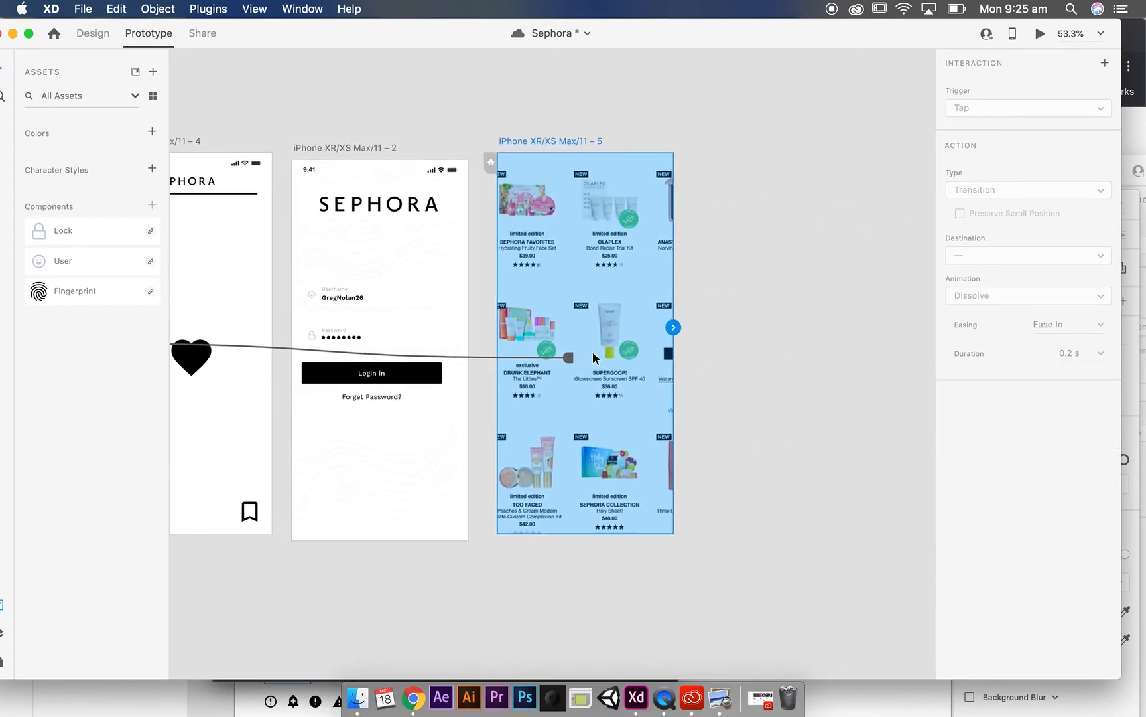
drag(551, 266, 768, 273)
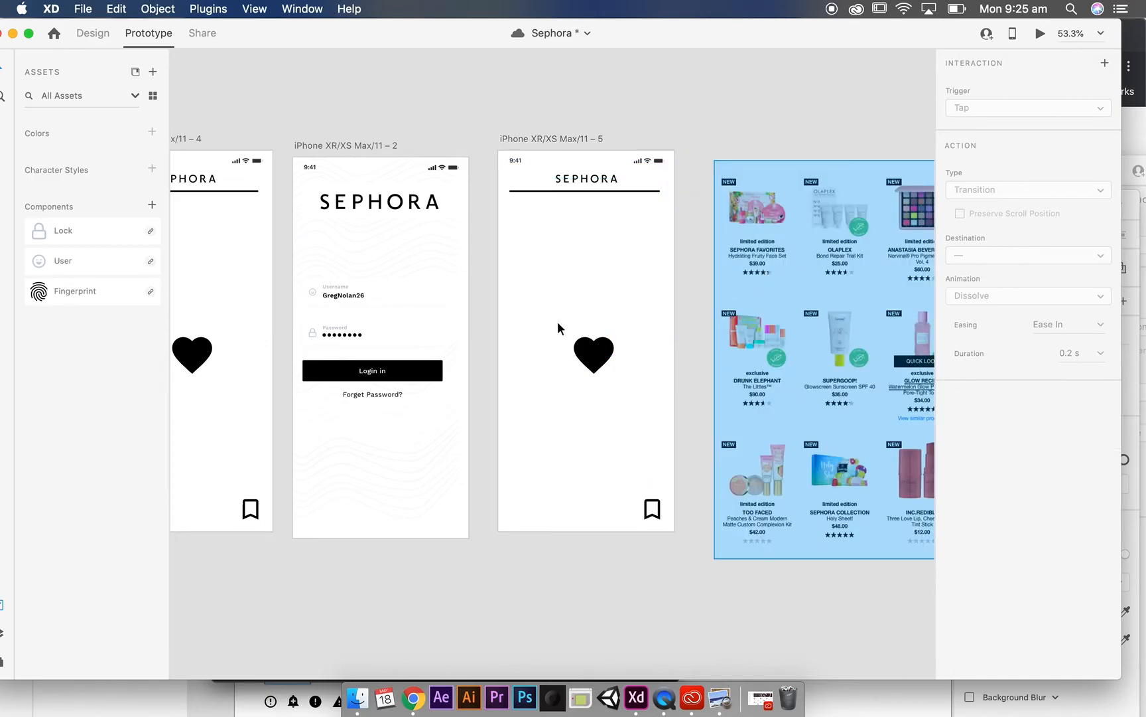
drag(824, 236, 623, 274)
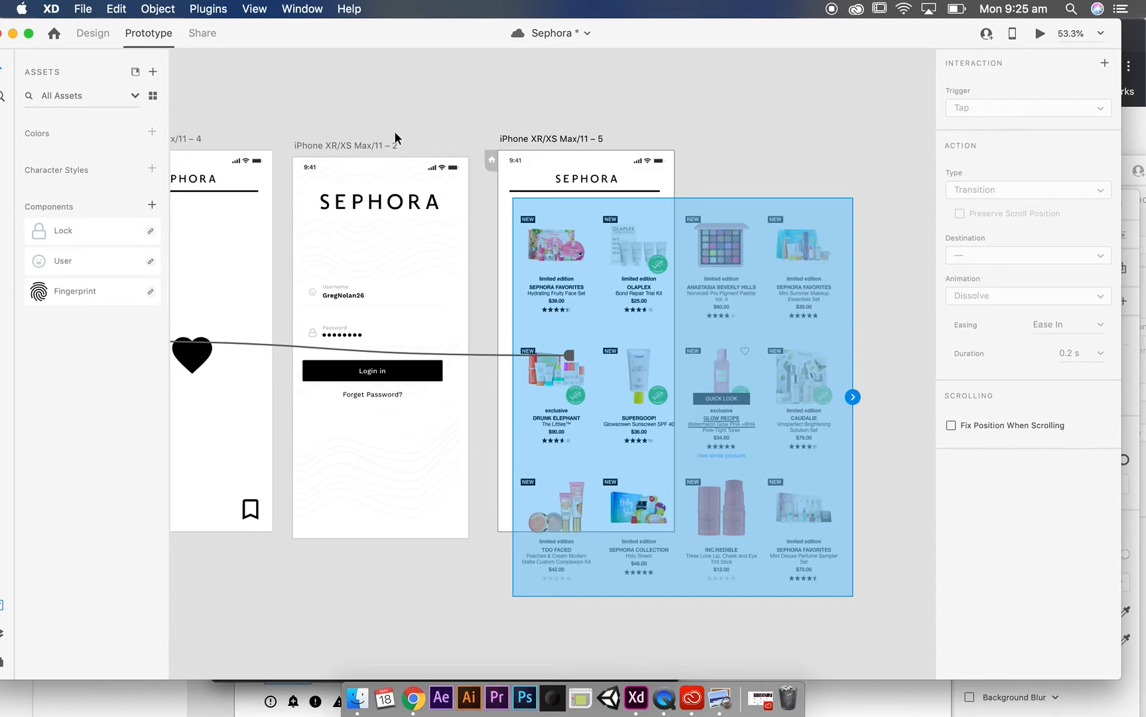
In Design mode, enlarge the product image on artboard – 5 to about 1334 by 1560 and move it down to Y 116.
click(91, 34)
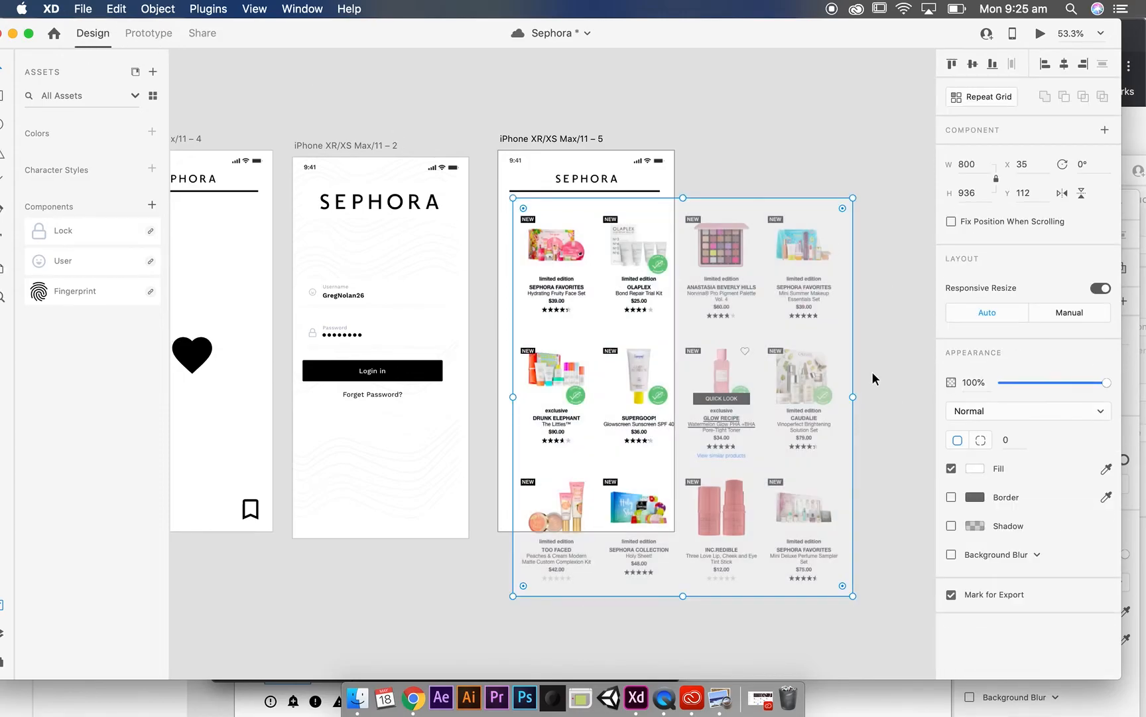
mouse_move(850, 397)
mouse_down()
mouse_move(661, 404)
mouse_move(891, 385)
mouse_move(740, 343)
mouse_move(926, 398)
mouse_move(698, 356)
mouse_move(752, 393)
mouse_move(653, 378)
mouse_move(837, 415)
mouse_move(735, 399)
mouse_move(768, 382)
mouse_move(858, 398)
mouse_up()
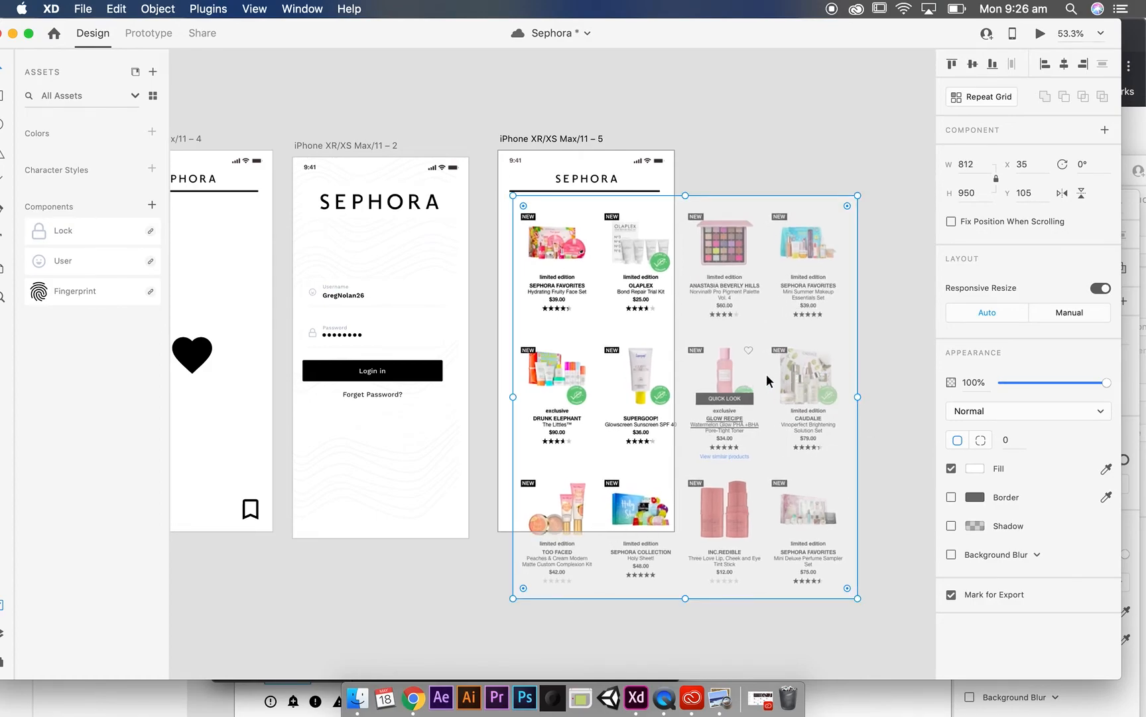
drag(856, 599, 821, 660)
scroll(566, 589, up, 4)
scroll(565, 590, left, 5)
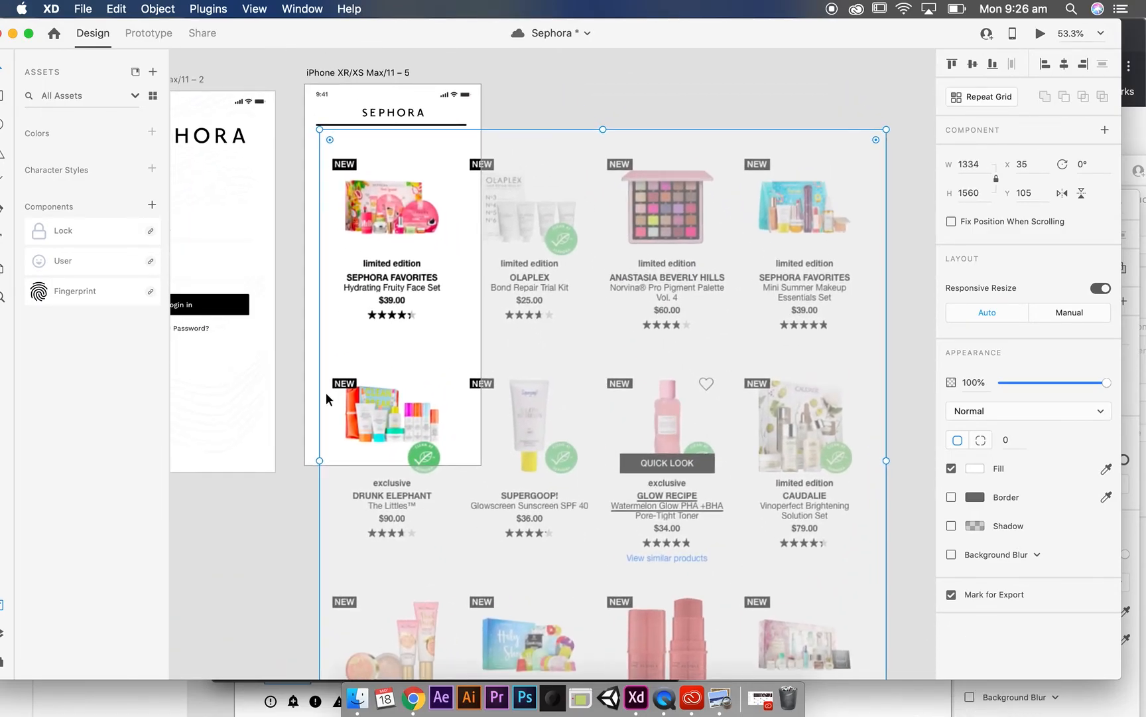
drag(554, 438, 561, 443)
drag(388, 36, 428, 17)
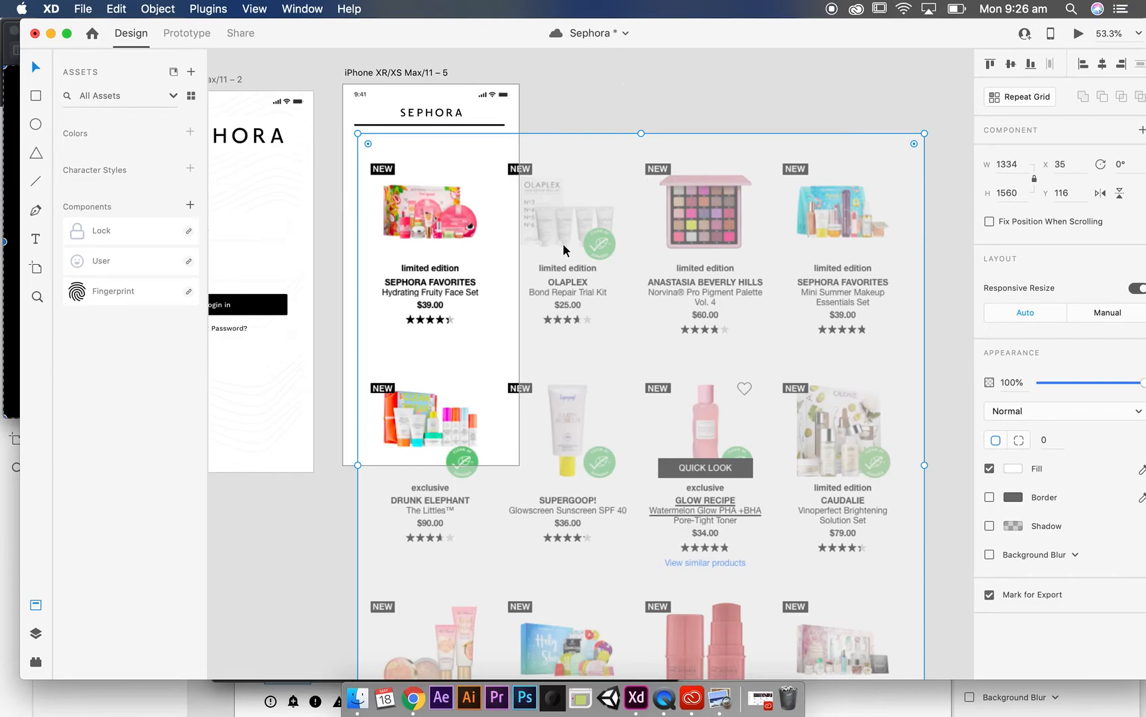
Center the first product column on artboard – 5, resizing the image to about 1359 by 1590 at X 59, Y 126.
click(634, 107)
click(473, 352)
drag(748, 286, 773, 284)
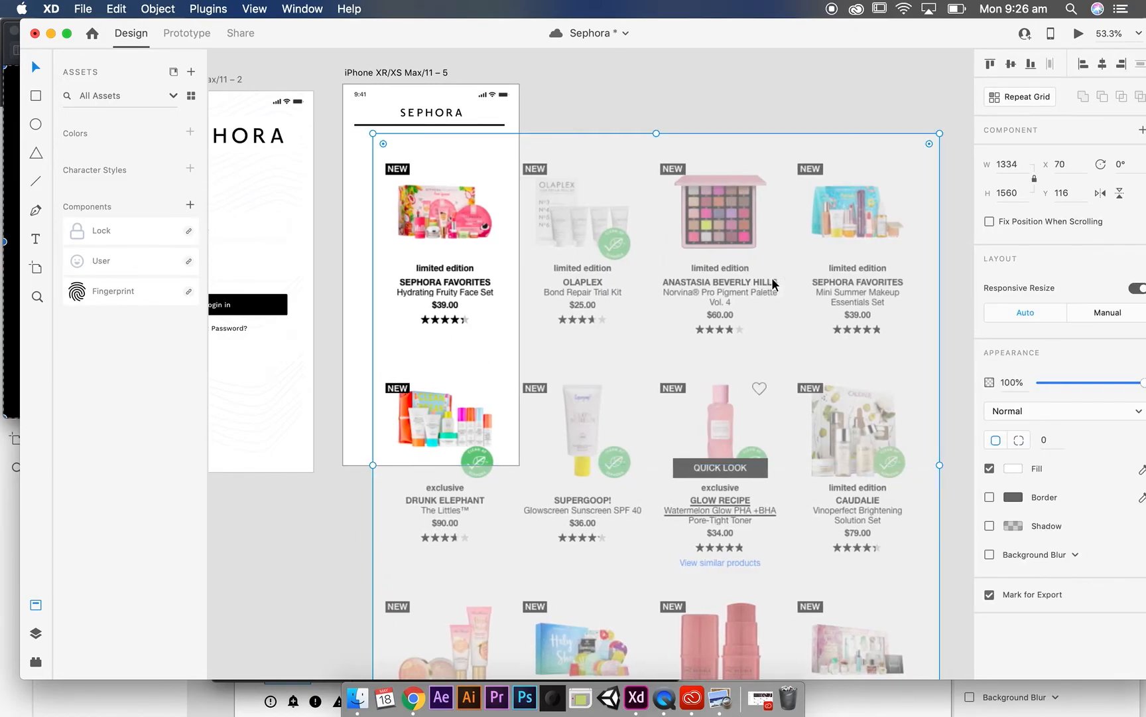
click(713, 114)
click(453, 292)
drag(372, 133, 343, 119)
drag(660, 260, 669, 277)
click(667, 93)
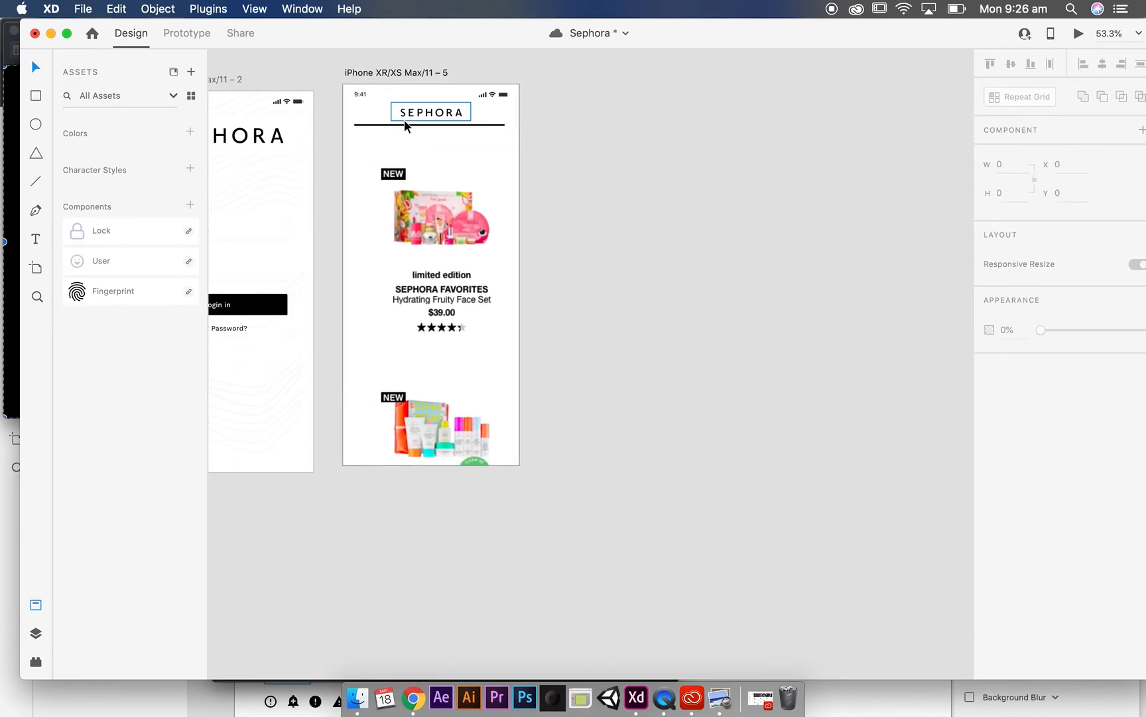
Extend artboard – 5 downward so that it includes the third product in the column.
click(418, 79)
scroll(522, 320, down, 5)
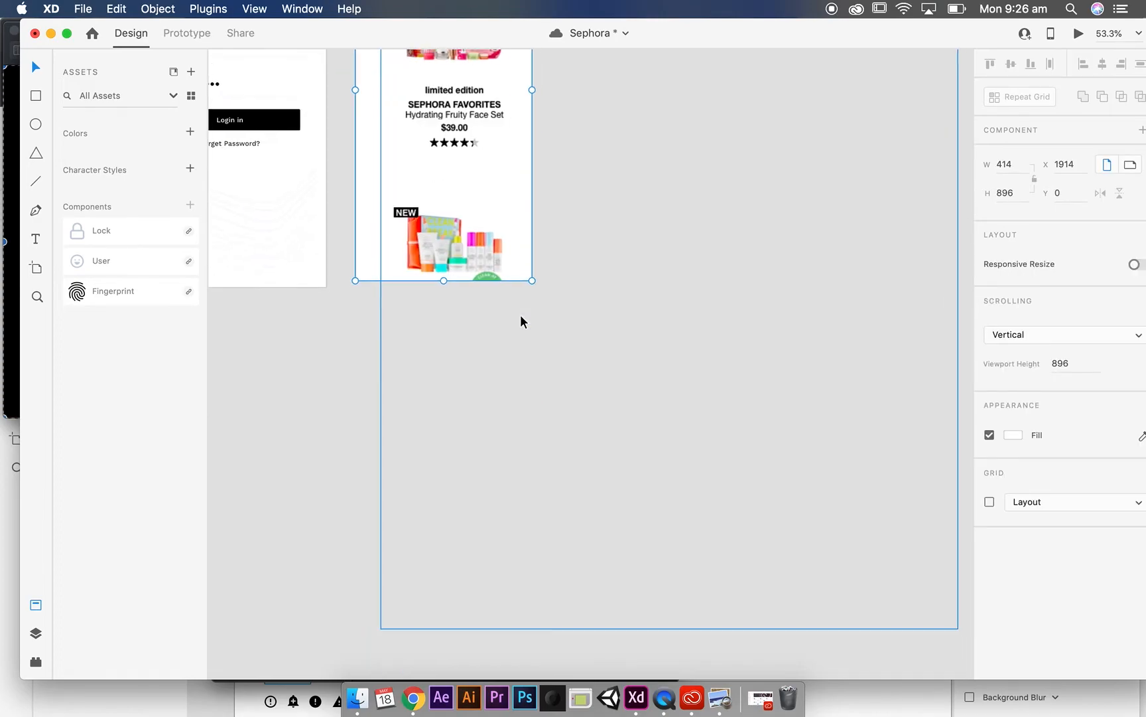
key(super+minus)
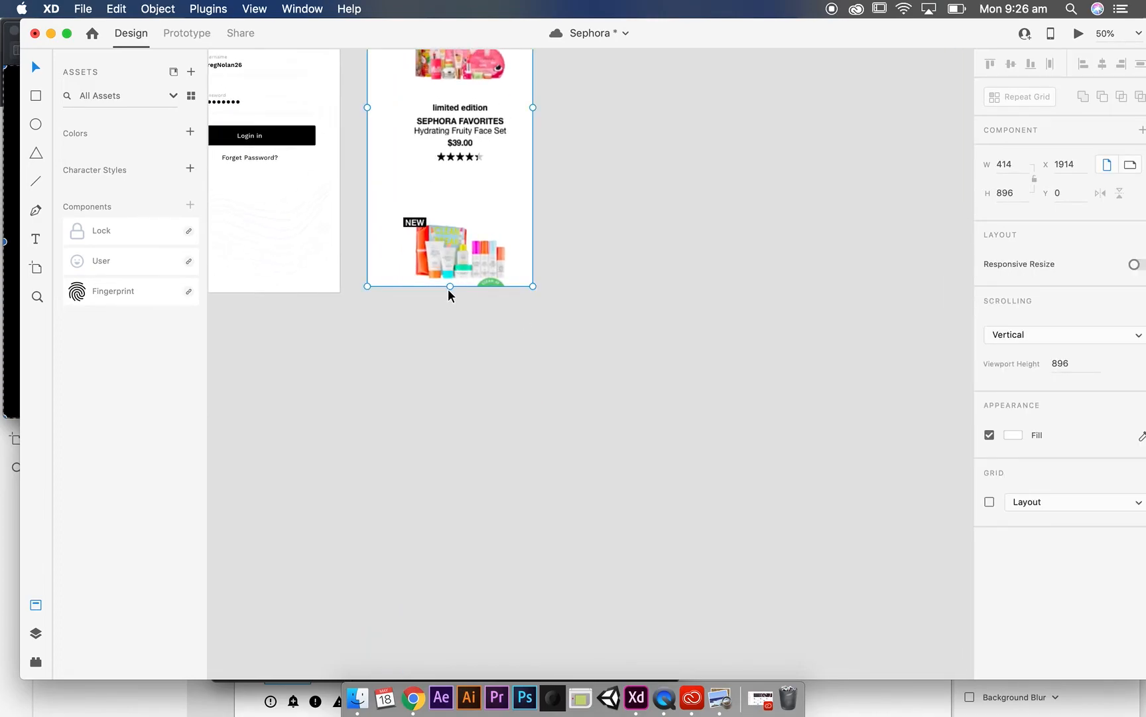
drag(449, 286, 496, 499)
click(714, 586)
scroll(714, 585, up, 5)
scroll(714, 586, right, 1)
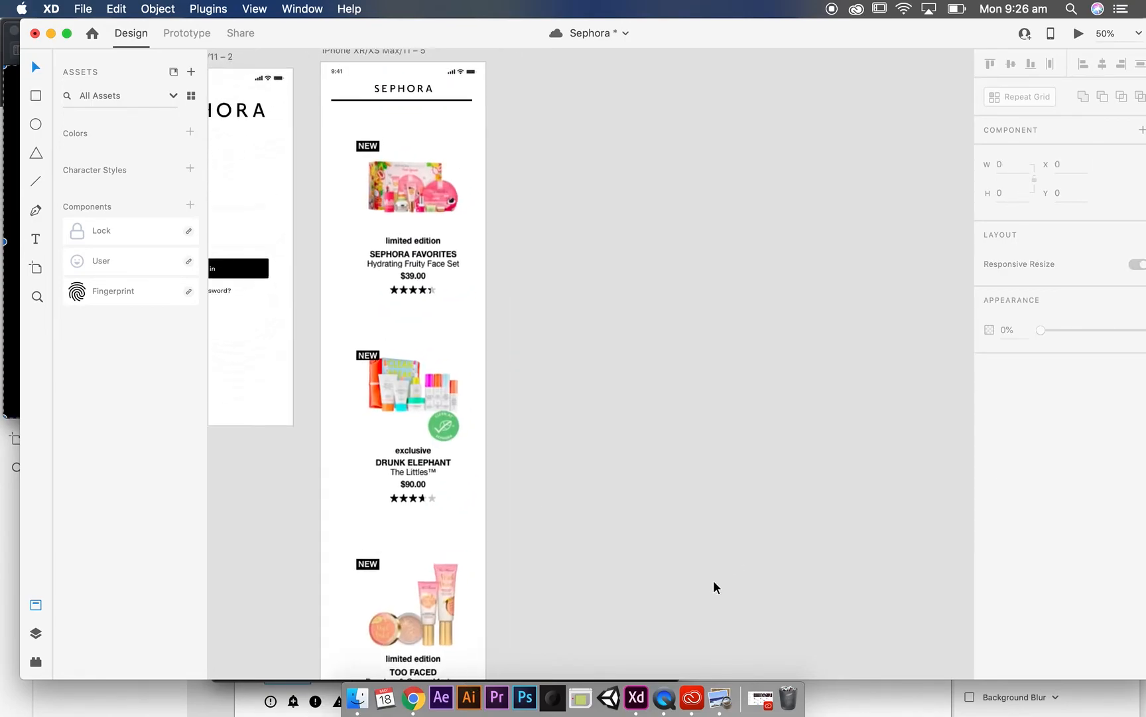
Preview the prototype from the splash screen, go through to the heart screen, and close the preview.
click(1076, 34)
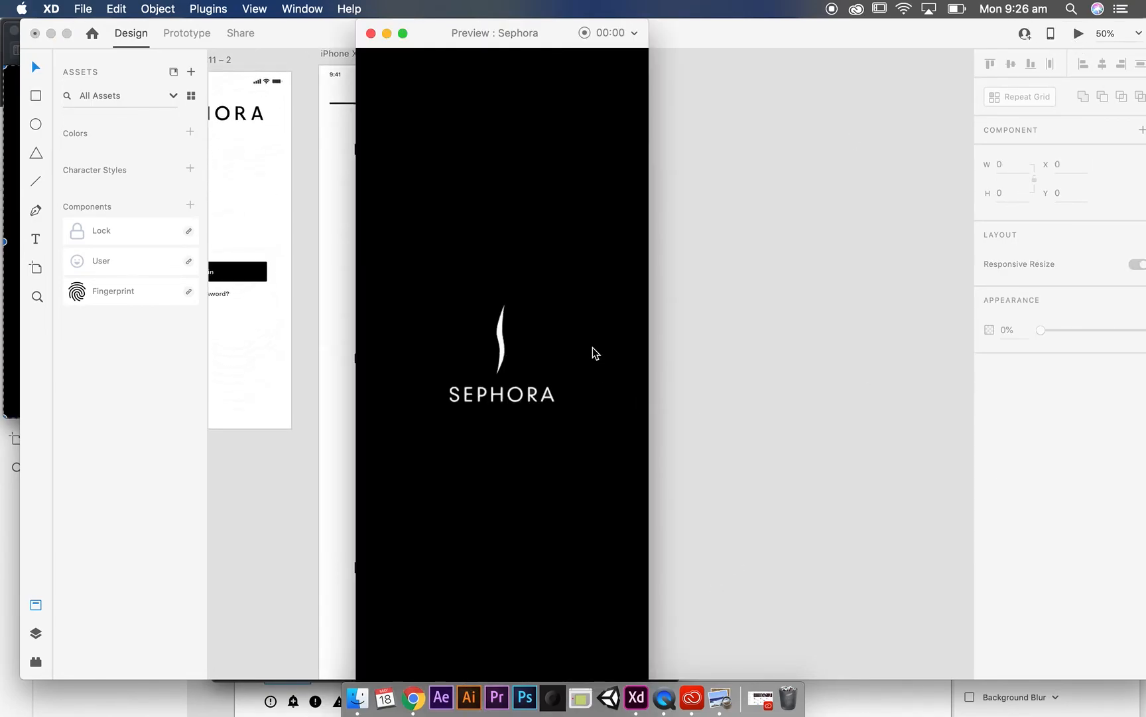
click(515, 389)
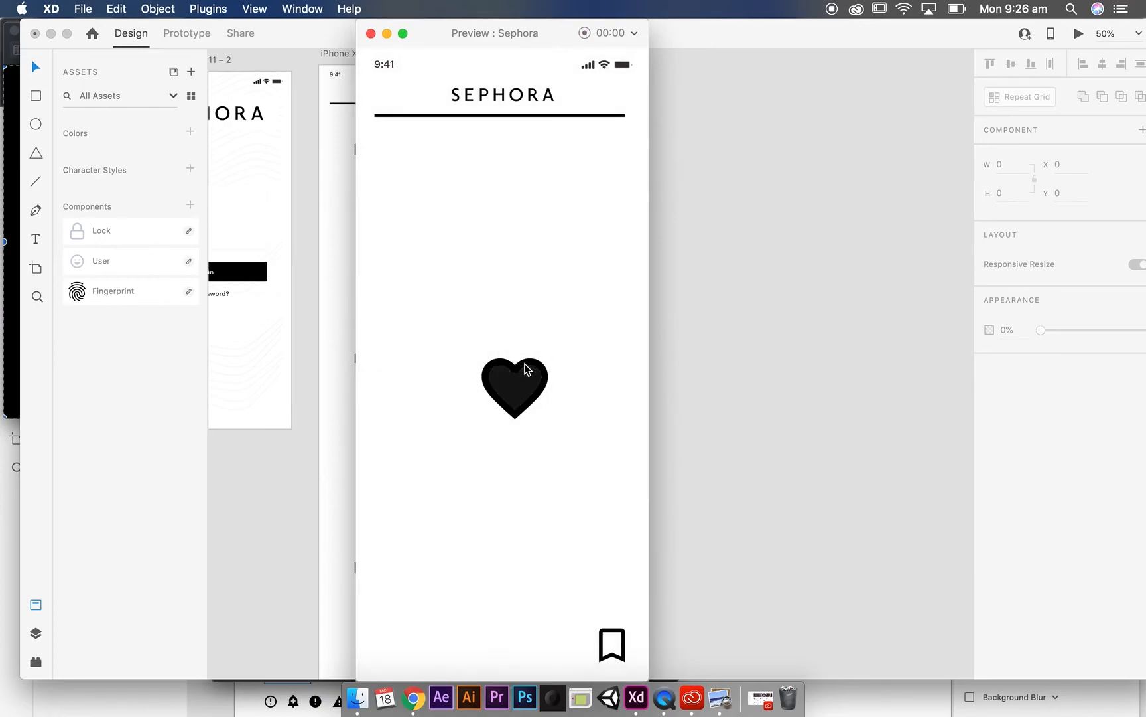
click(371, 33)
Switch to Preview and close the two open screenshots and the logo.jpeg window.
scroll(560, 183, left, 5)
scroll(560, 183, up, 2)
click(742, 304)
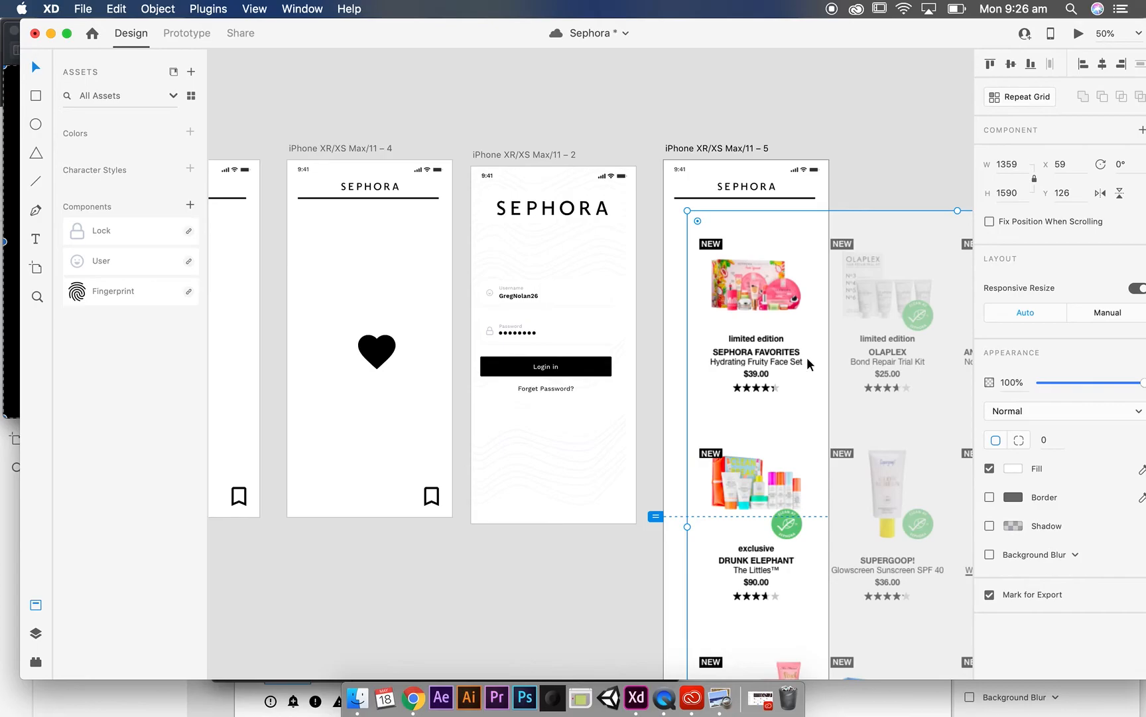
click(358, 698)
click(721, 699)
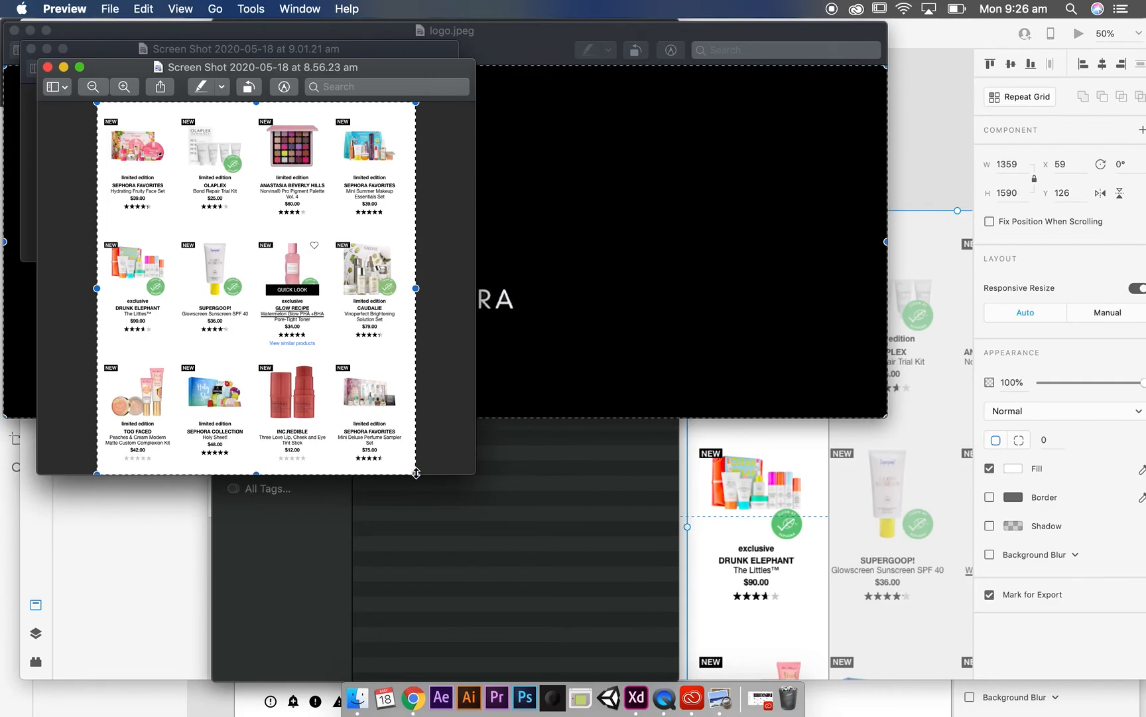
mouse_move(406, 473)
mouse_down()
mouse_move(399, 302)
mouse_move(399, 454)
mouse_up()
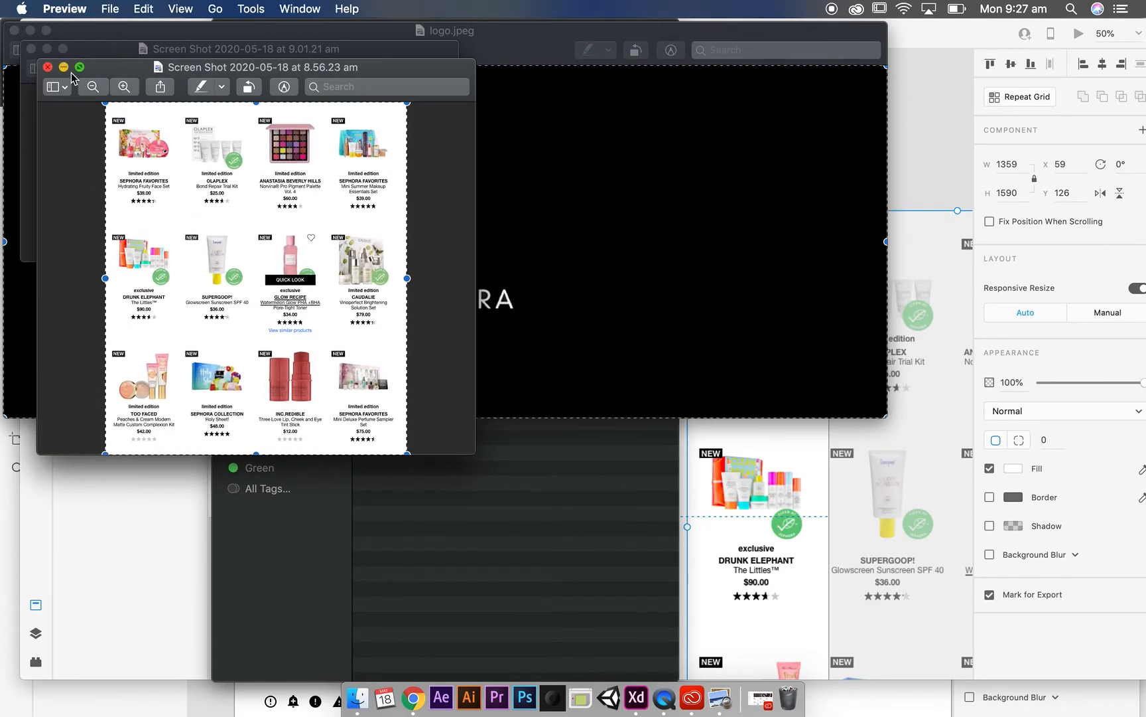
drag(157, 74, 262, 75)
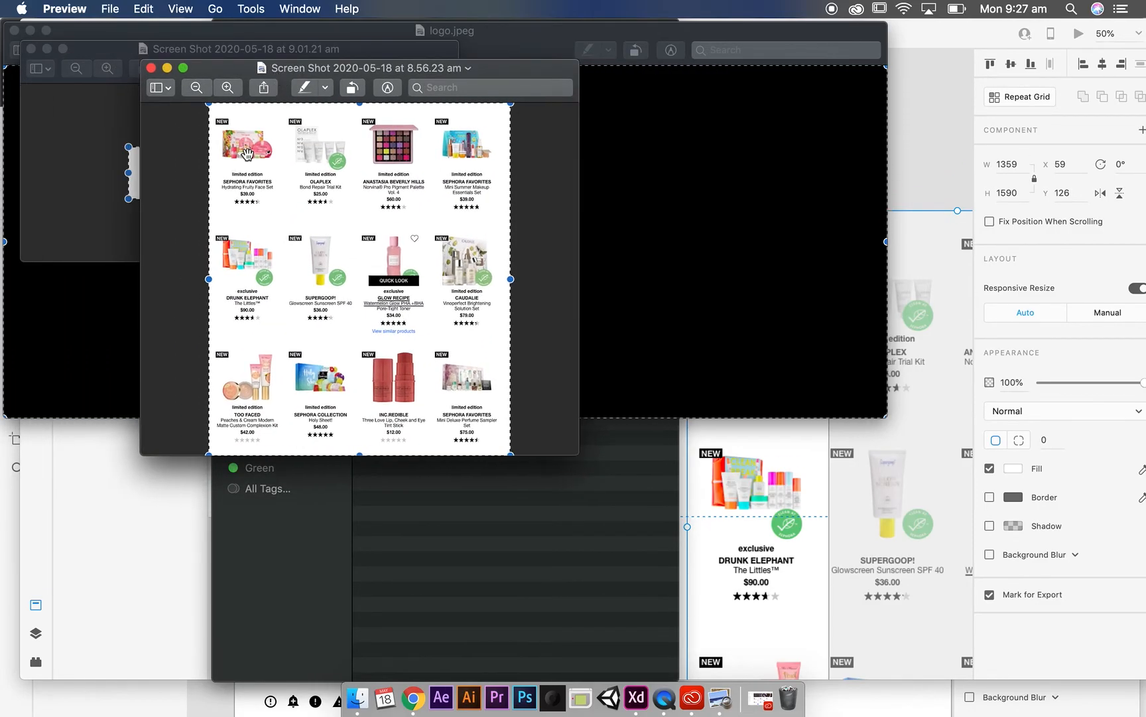
click(151, 68)
click(31, 48)
click(14, 30)
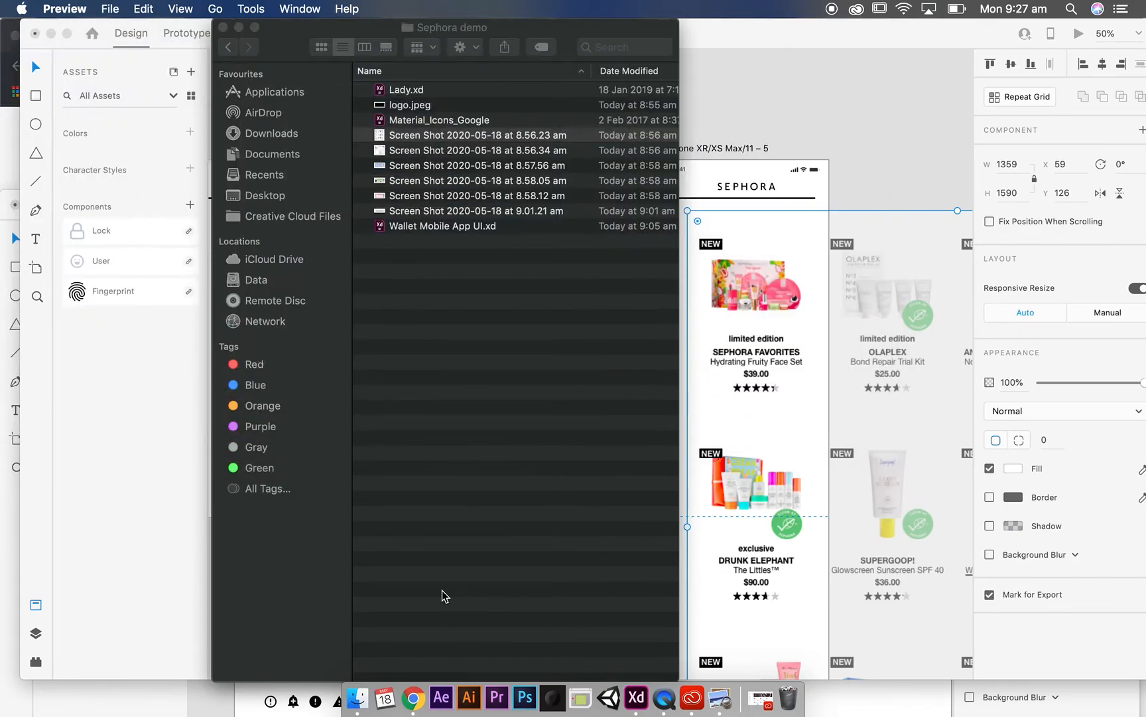
click(435, 136)
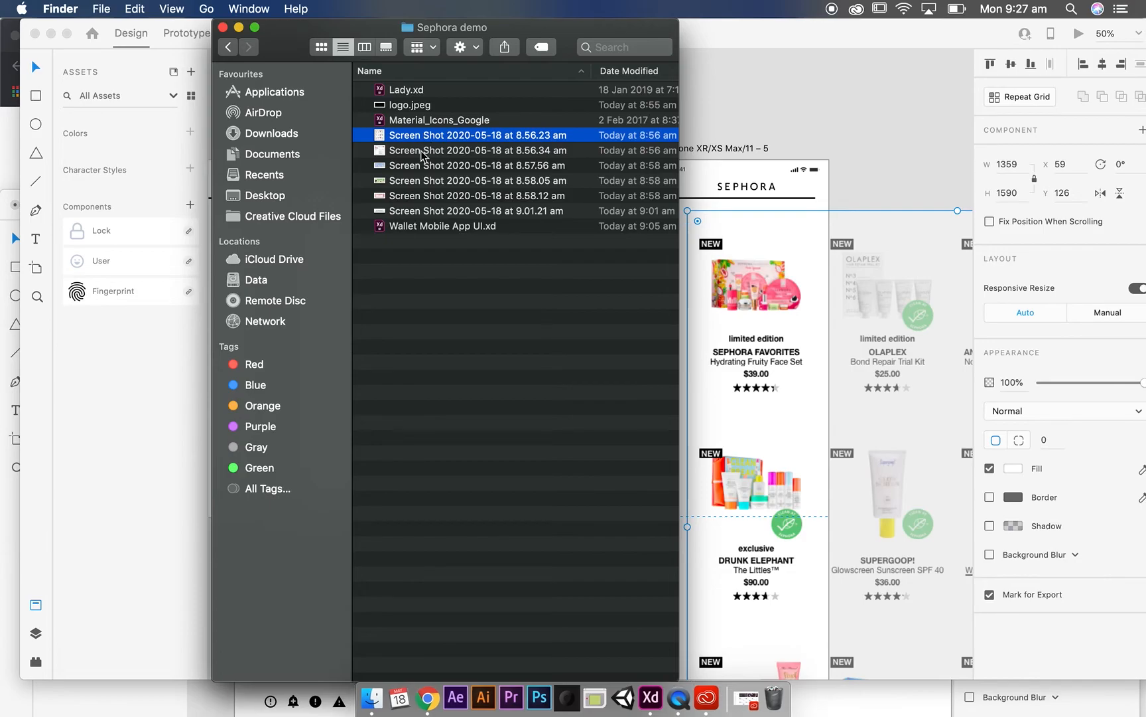
double_click(427, 151)
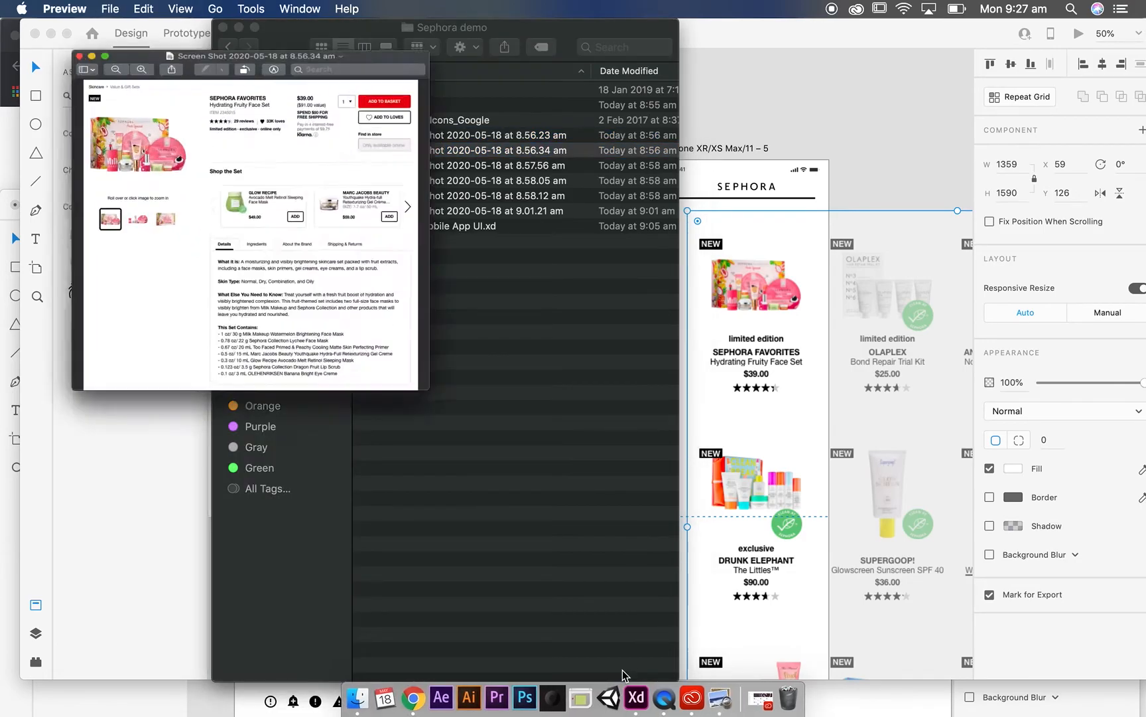
click(14, 30)
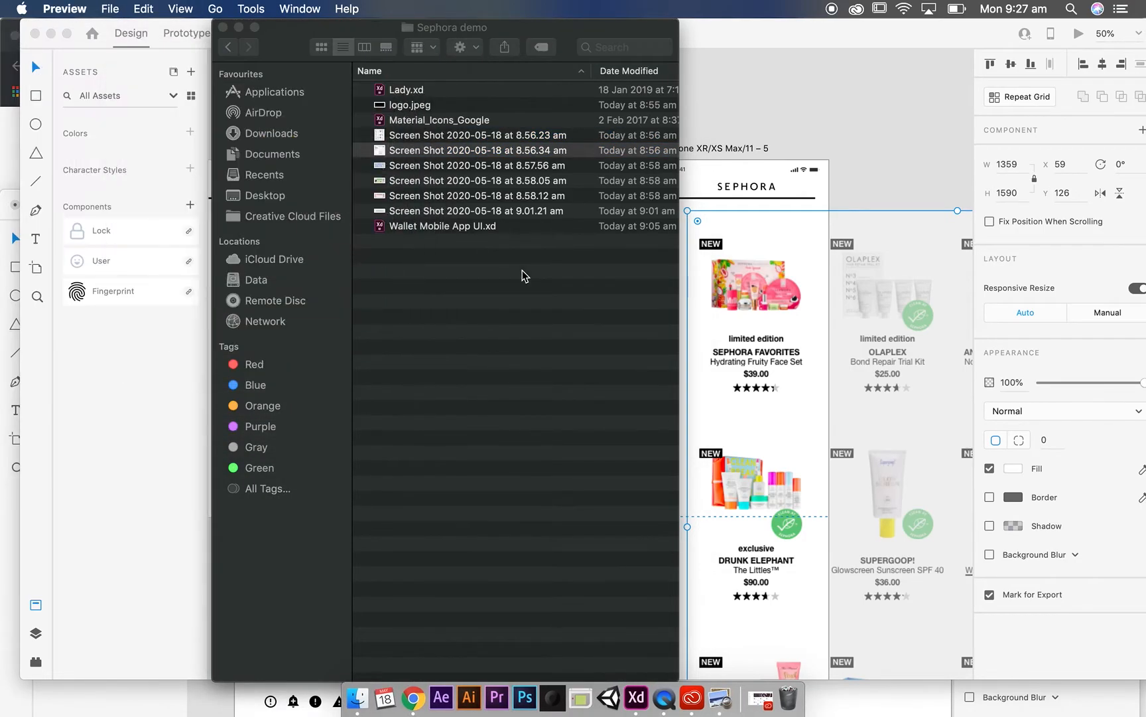
double_click(412, 136)
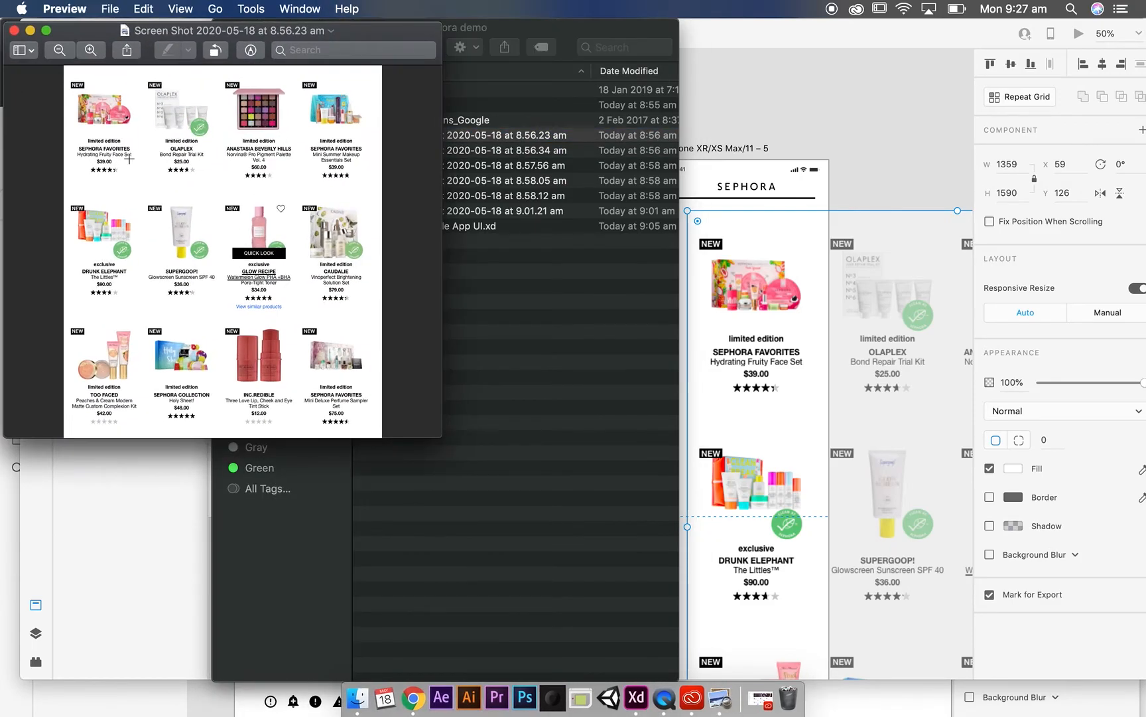
drag(138, 178, 65, 69)
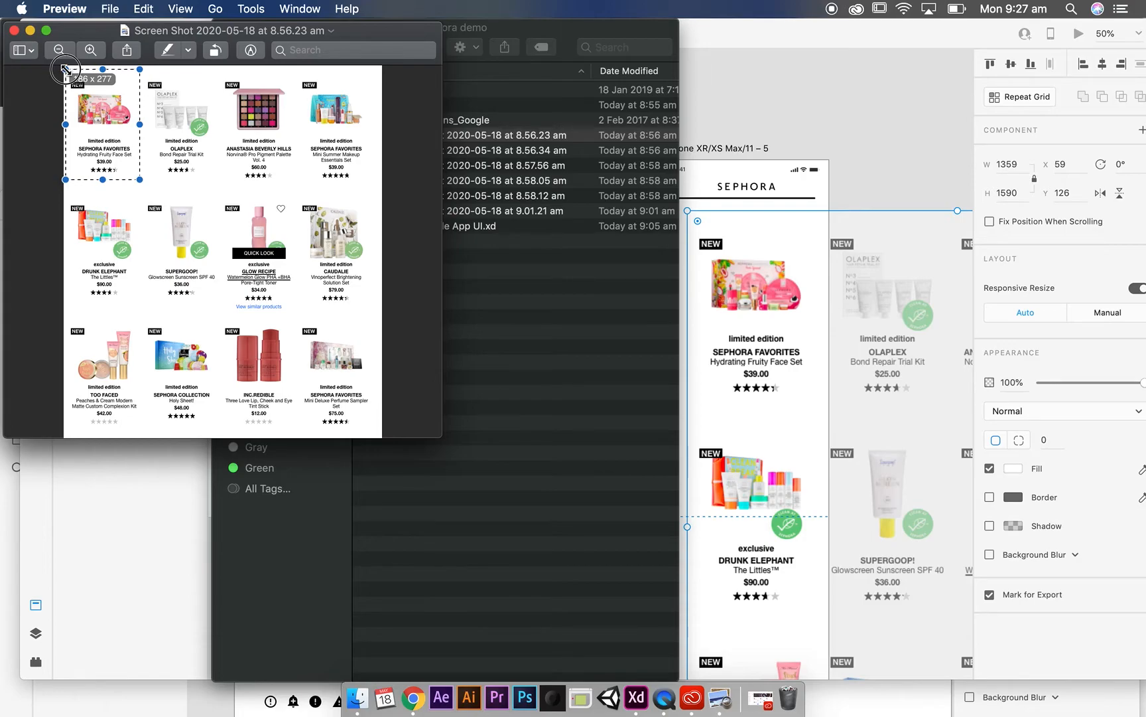
click(14, 30)
Open Screen Shot 2020-05-18 at 8.56.34 am, copy the large Fruity Face Set picture, and switch back to XD.
click(443, 151)
double_click(443, 151)
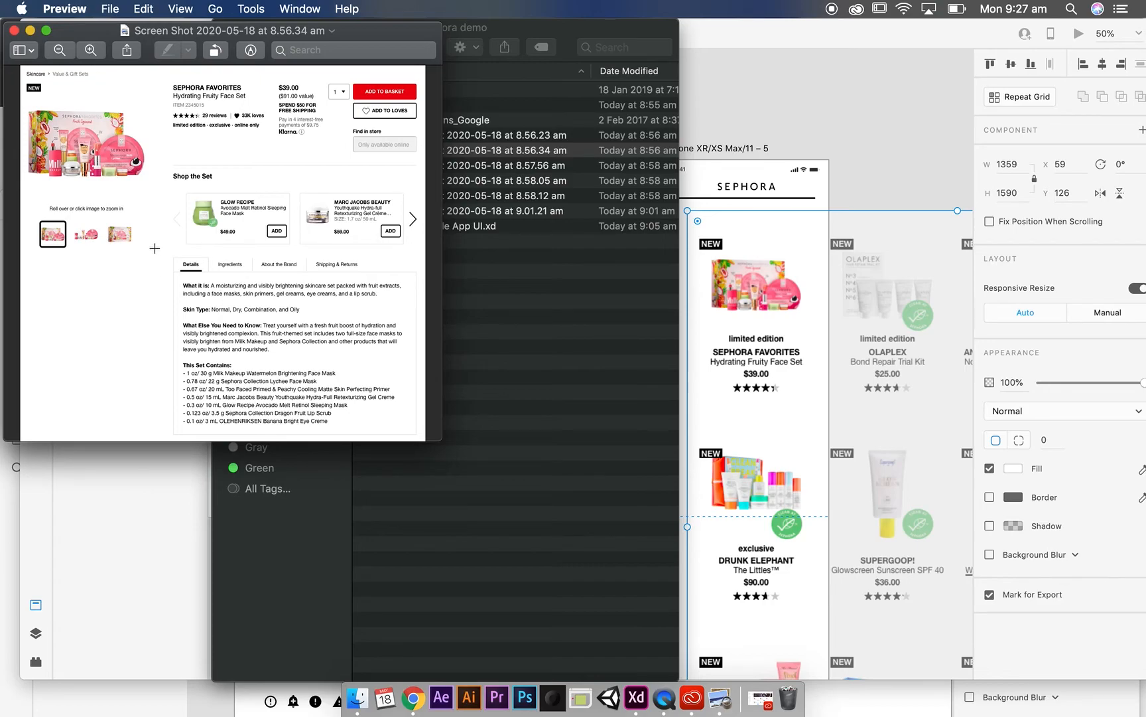
drag(160, 213, 23, 79)
click(765, 150)
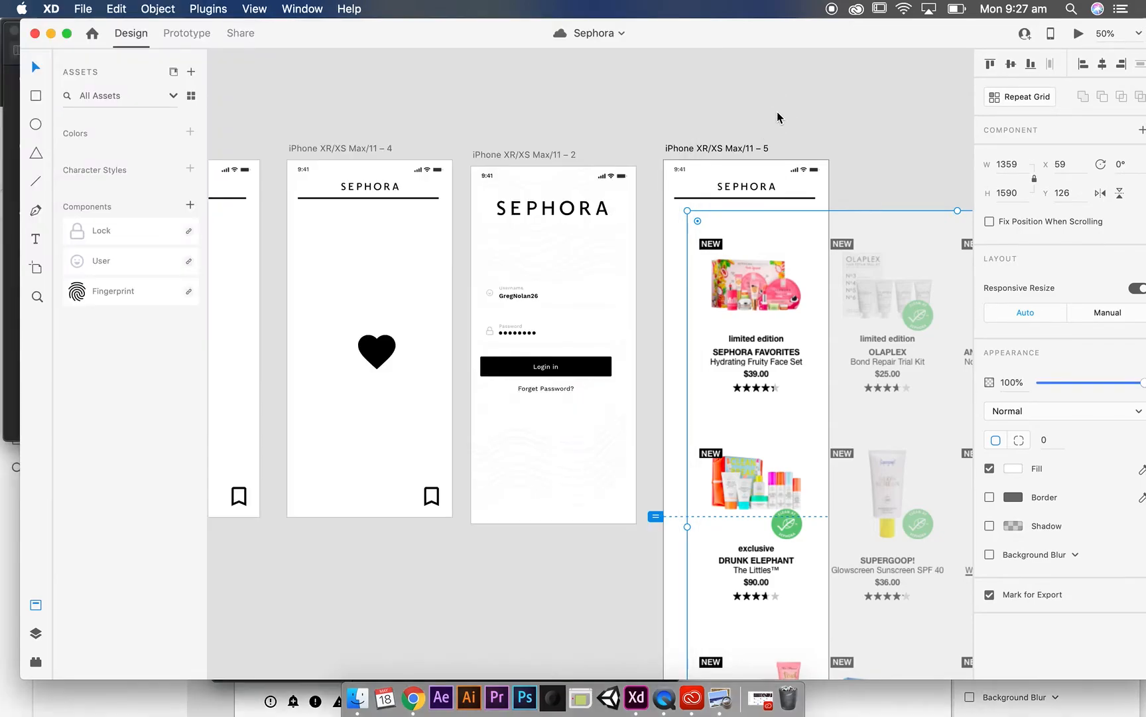
Paste the product picture and move it onto the empty canvas beyond artboard – 5.
click(722, 93)
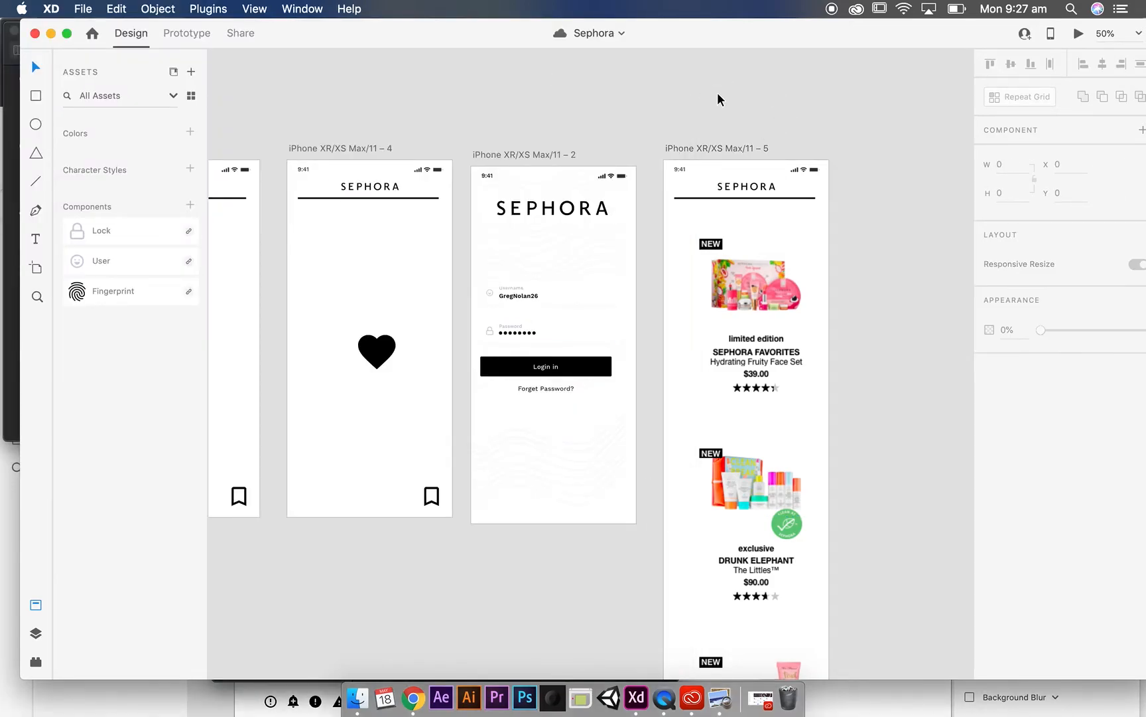
key(super+v)
drag(597, 363, 924, 299)
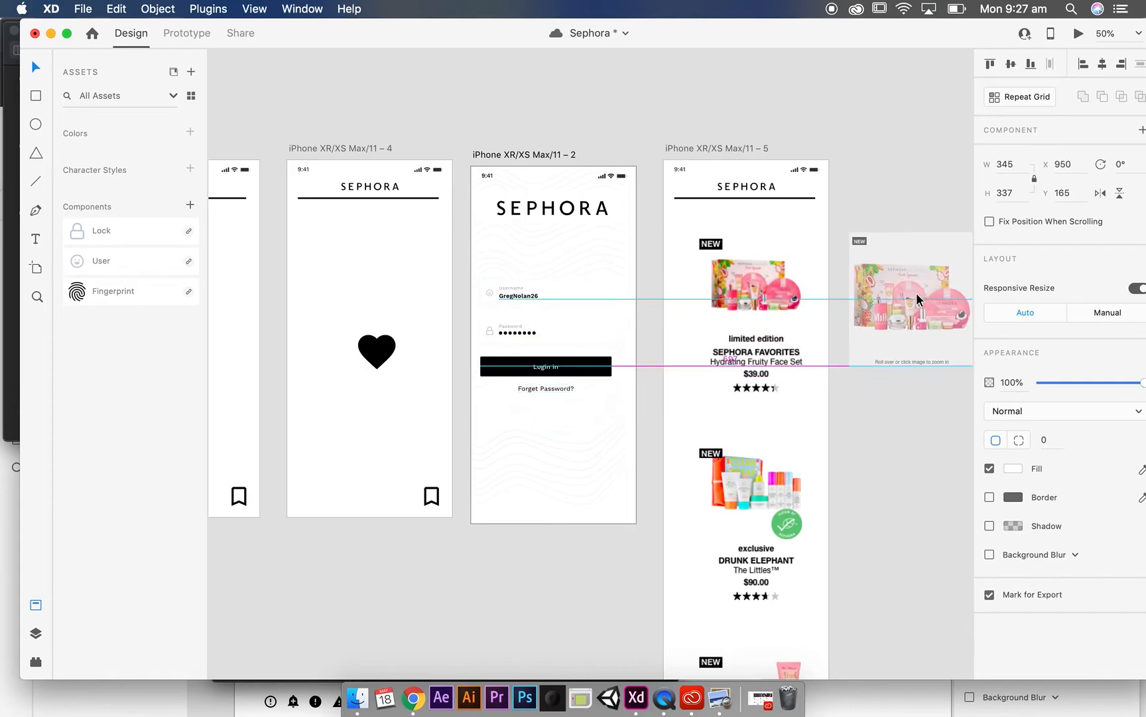
scroll(783, 364, right, 10)
scroll(783, 362, right, 5)
drag(409, 328, 695, 327)
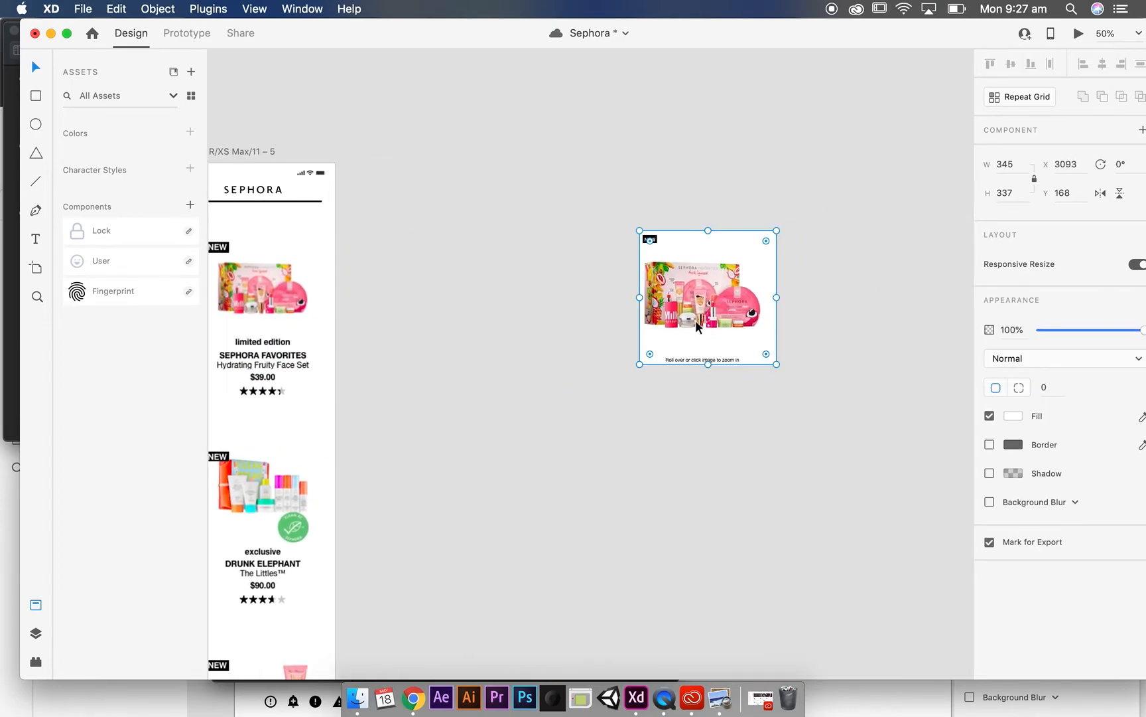
Duplicate artboard – 5 to make a product detail screen.
scroll(460, 374, left, 5)
scroll(458, 372, up, 2)
click(455, 224)
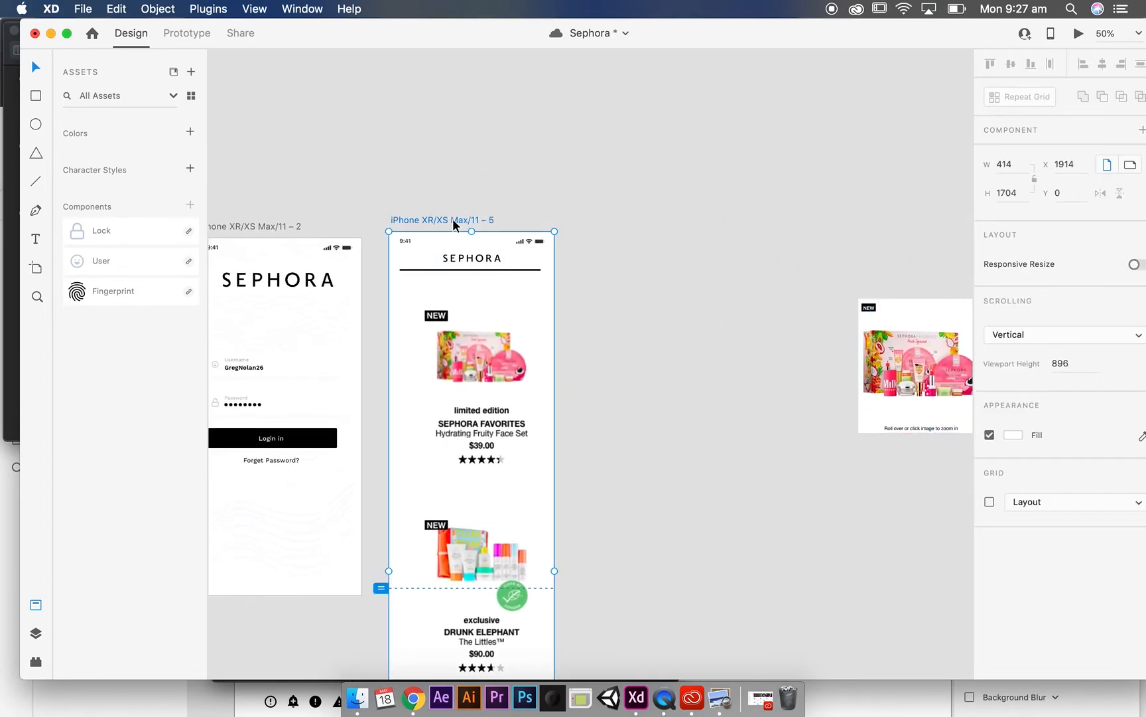
key(super+d)
Delete the product listing image and both the filled and outlined hearts from the duplicated artboard.
click(604, 225)
key(Escape)
click(605, 178)
key(Delete)
mouse_move(854, 187)
mouse_down()
mouse_move(593, 174)
mouse_move(868, 188)
mouse_up()
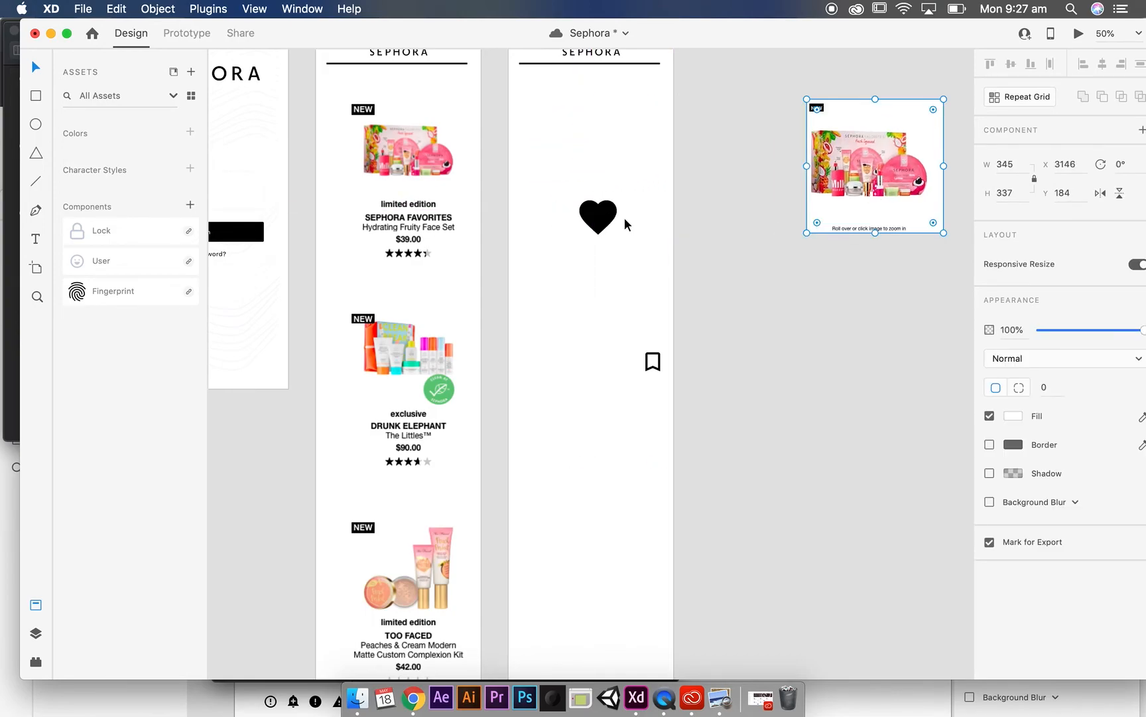
click(599, 215)
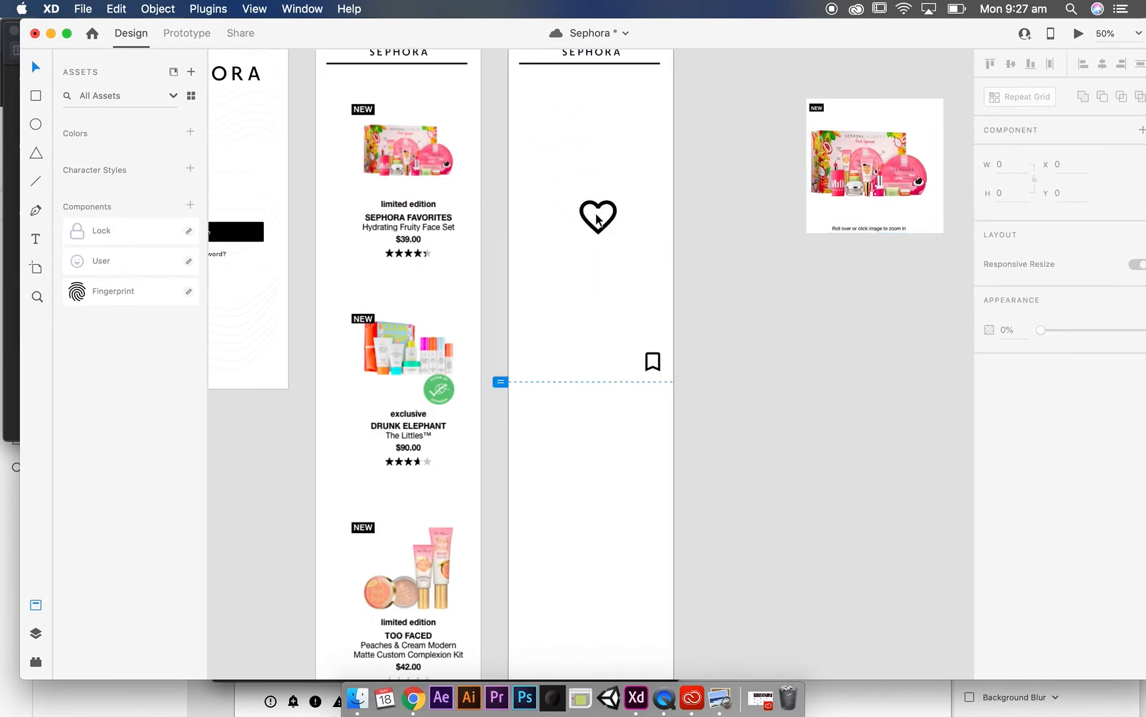
key(Delete)
Draw a 414 by 122 rectangle at X 0, Y 772 on the duplicated artboard, filled with #C18888 and placed behind the bookmark icon.
key(r)
mouse_move(509, 333)
mouse_down()
mouse_move(681, 420)
mouse_move(673, 382)
mouse_up()
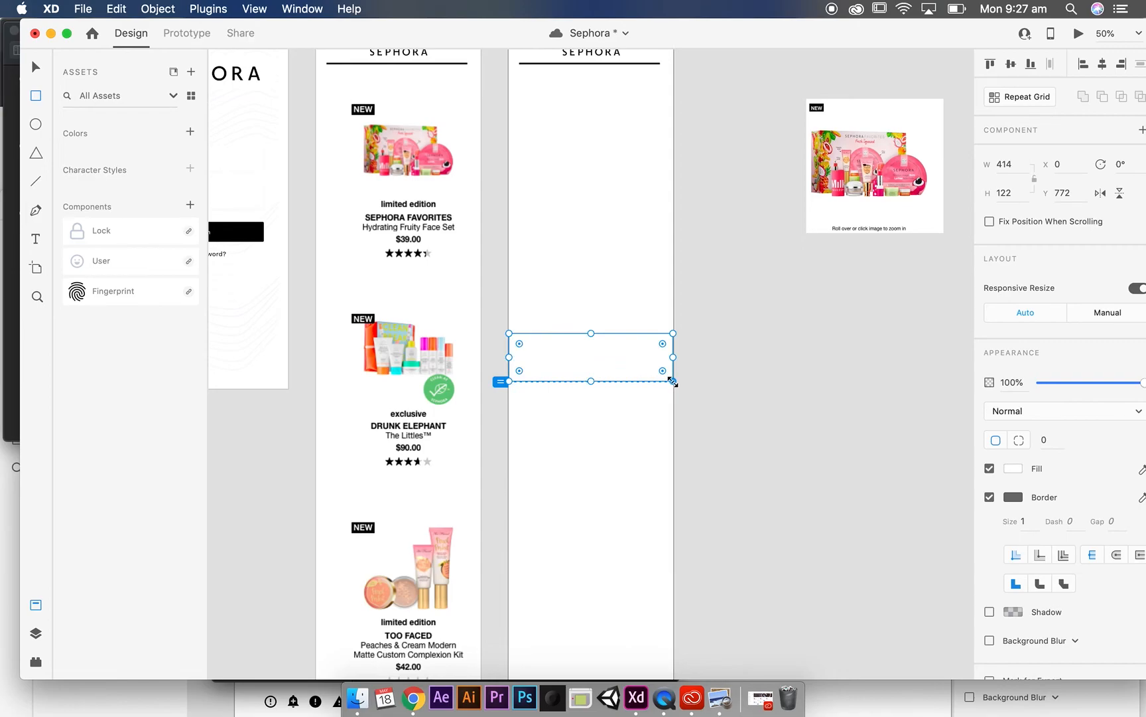
click(1013, 470)
drag(907, 429, 847, 549)
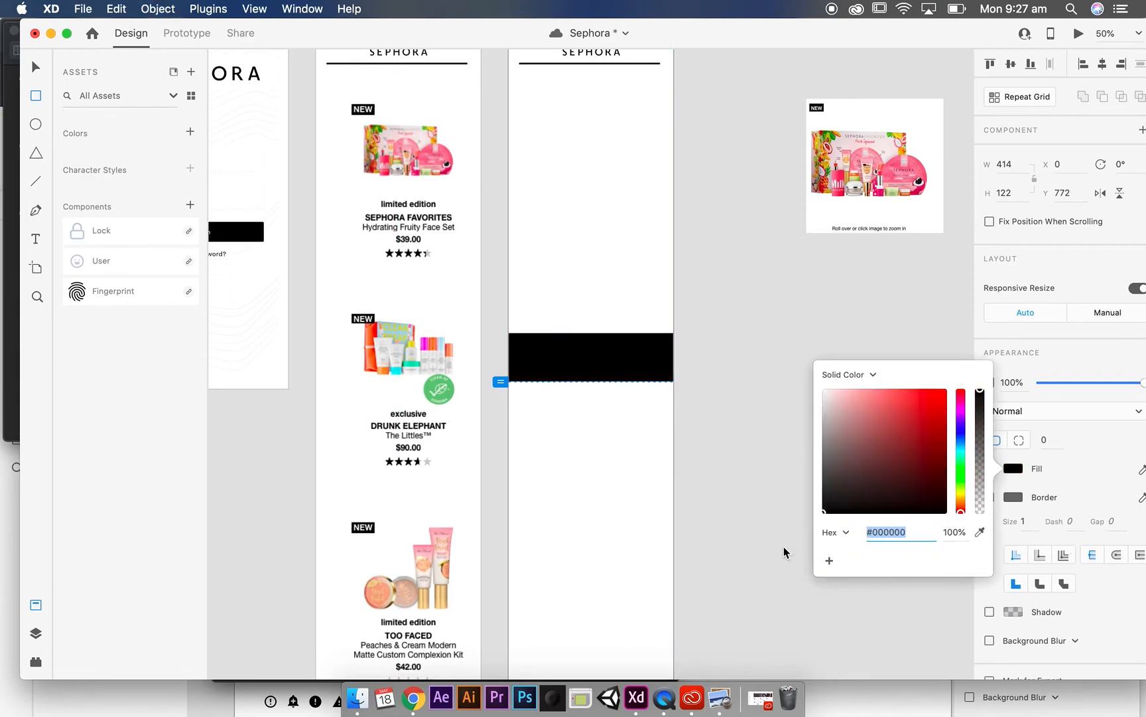
drag(846, 484, 857, 417)
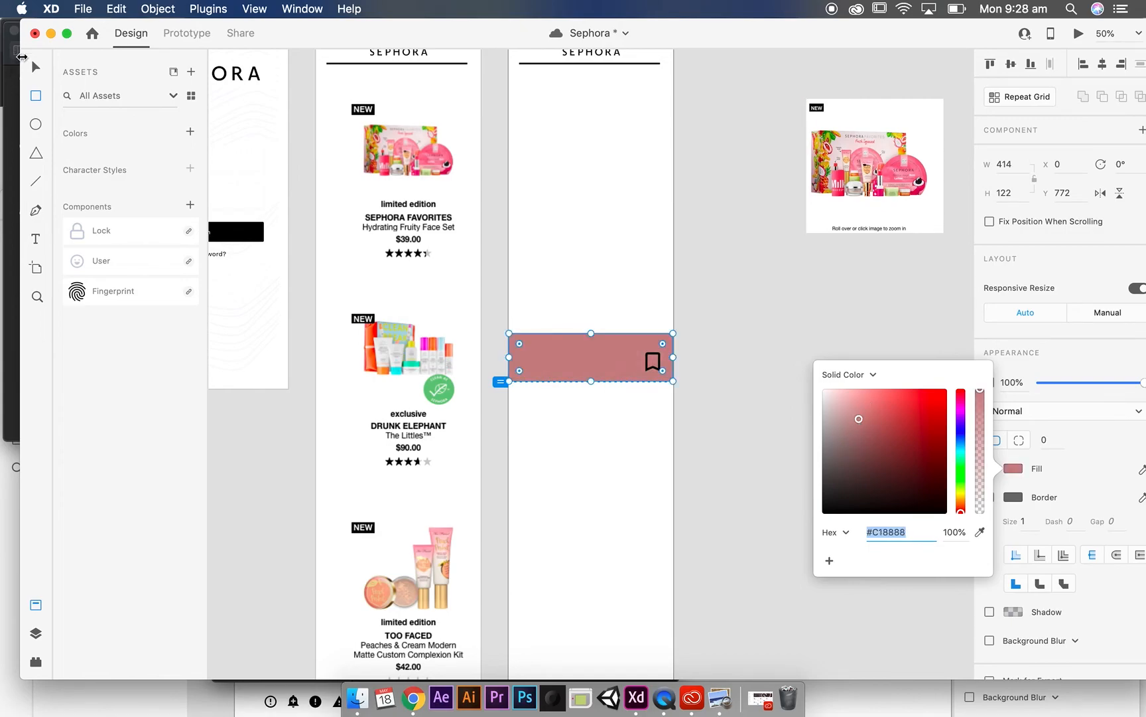
click(33, 69)
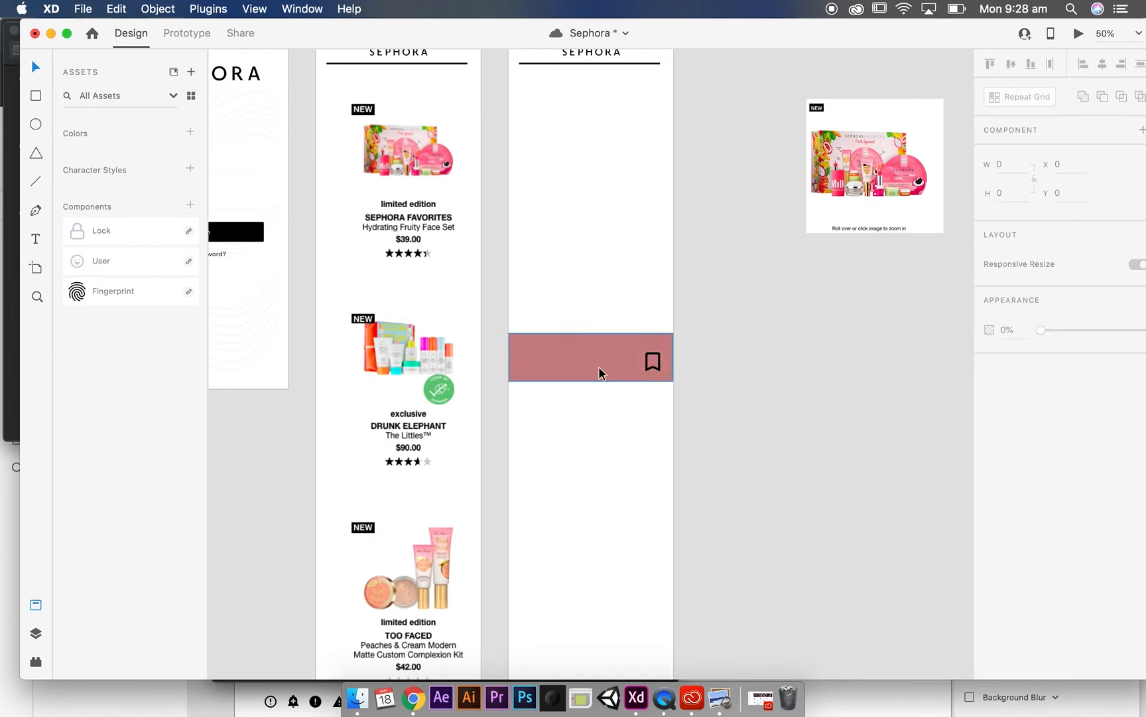
click(863, 376)
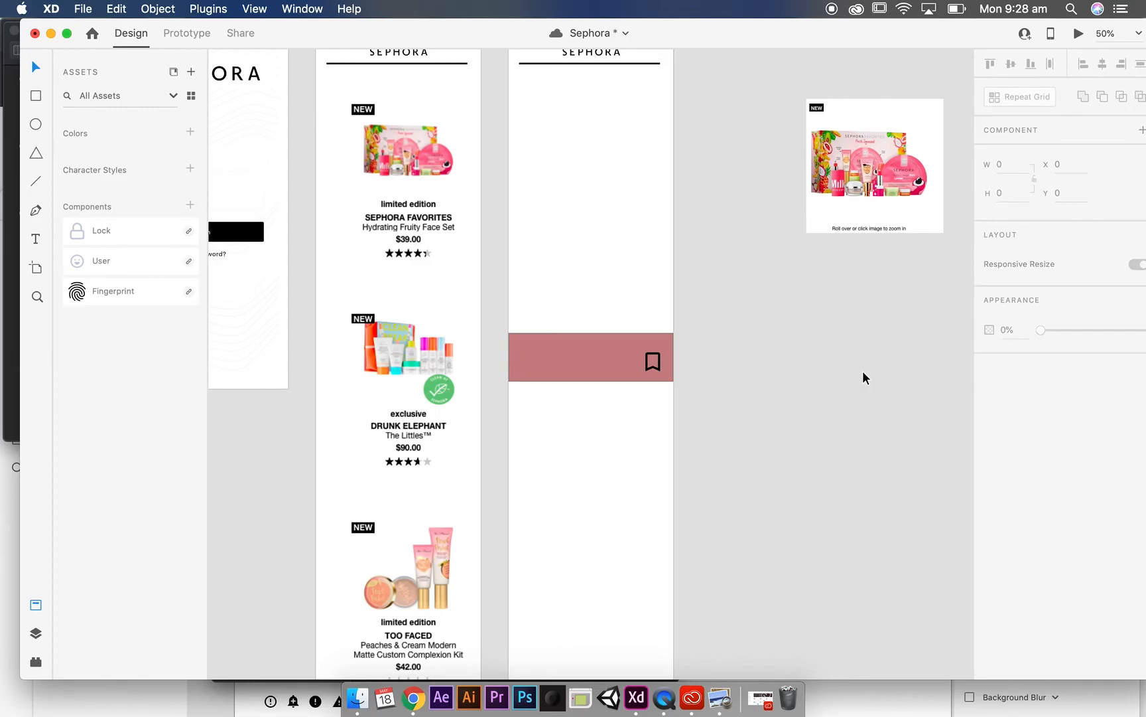
Move the pasted product picture onto artboard – 6, directly below the SEPHORA header line.
drag(908, 217, 626, 187)
scroll(791, 259, up, 5)
drag(751, 272, 539, 220)
Fix the status bar, SEPHORA logo and header line on artboard – 6 in position when scrolling.
shift+click(621, 339)
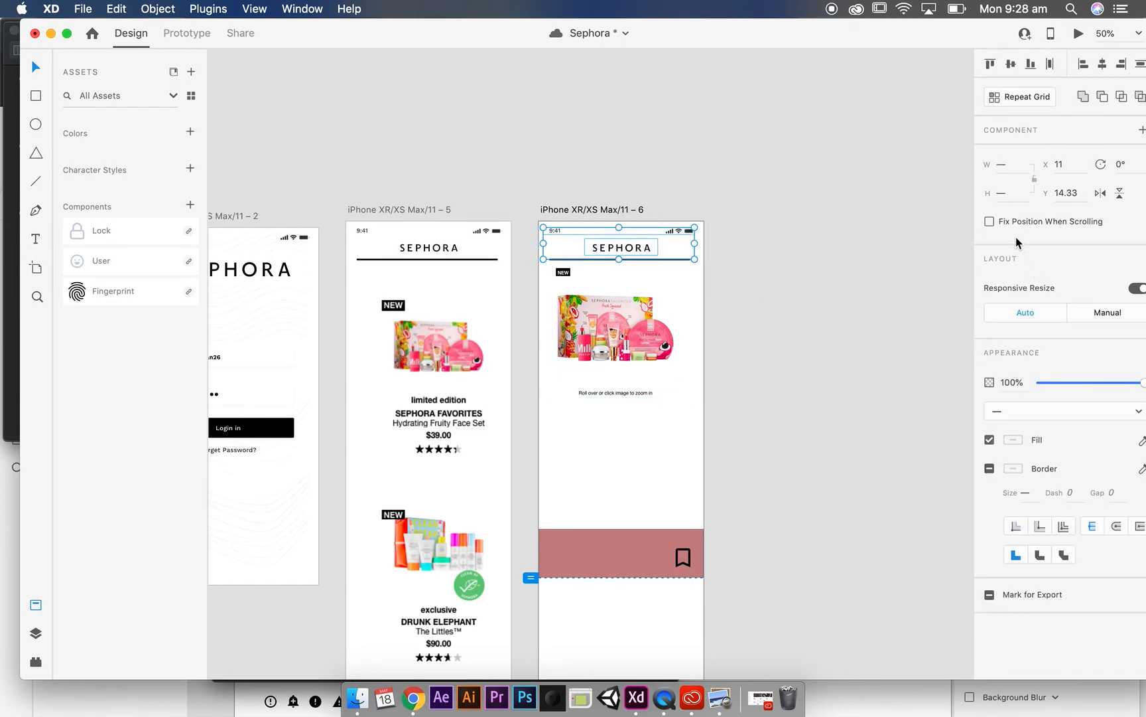
click(991, 221)
click(870, 312)
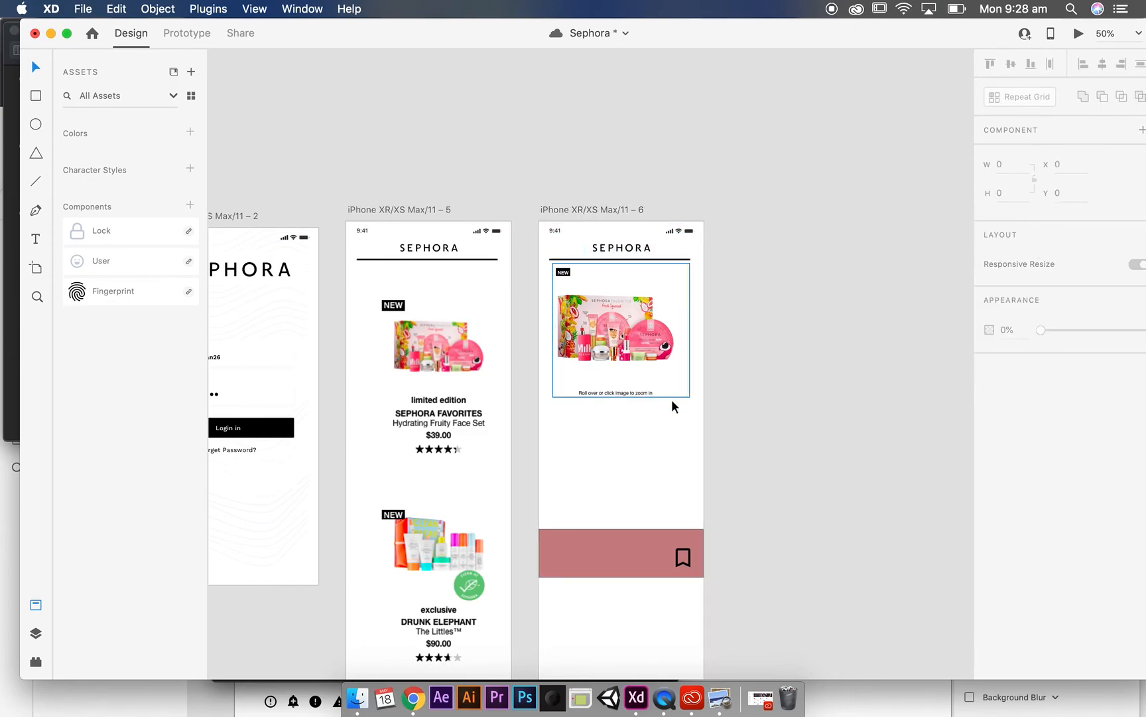
Preview the product detail screen's scrolling behaviour and close the preview.
click(1078, 35)
drag(523, 376, 603, 372)
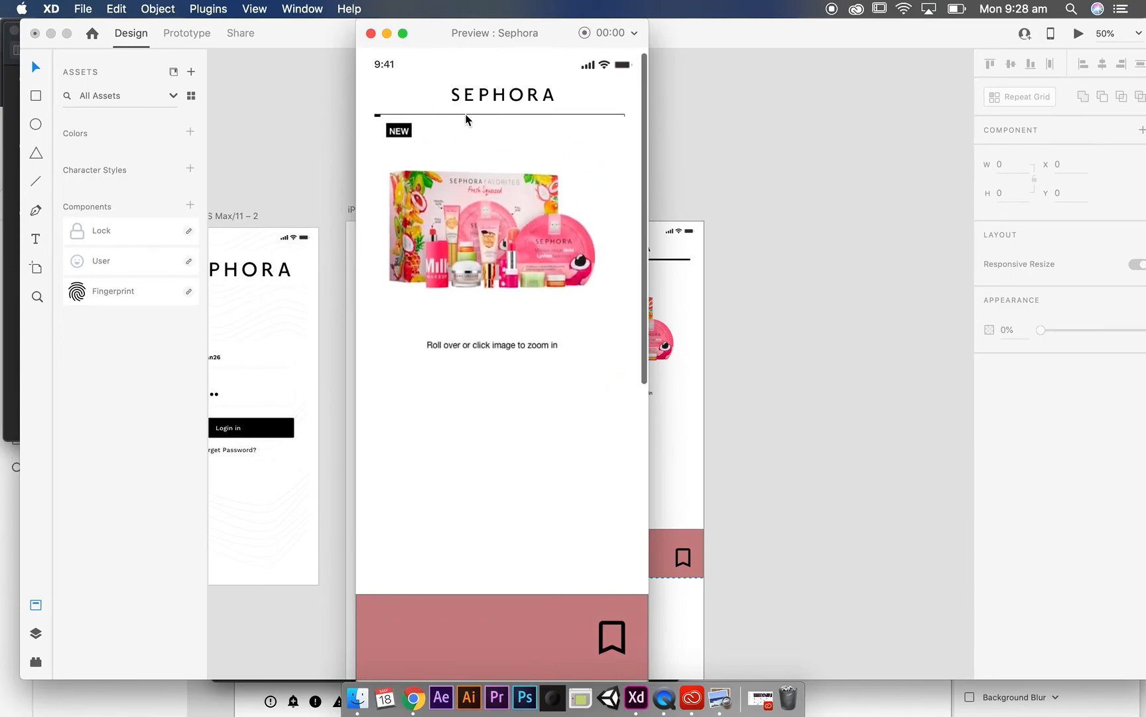
click(372, 34)
Reselect the header elements on artboard – 6 to check their fixed-position setting.
click(568, 230)
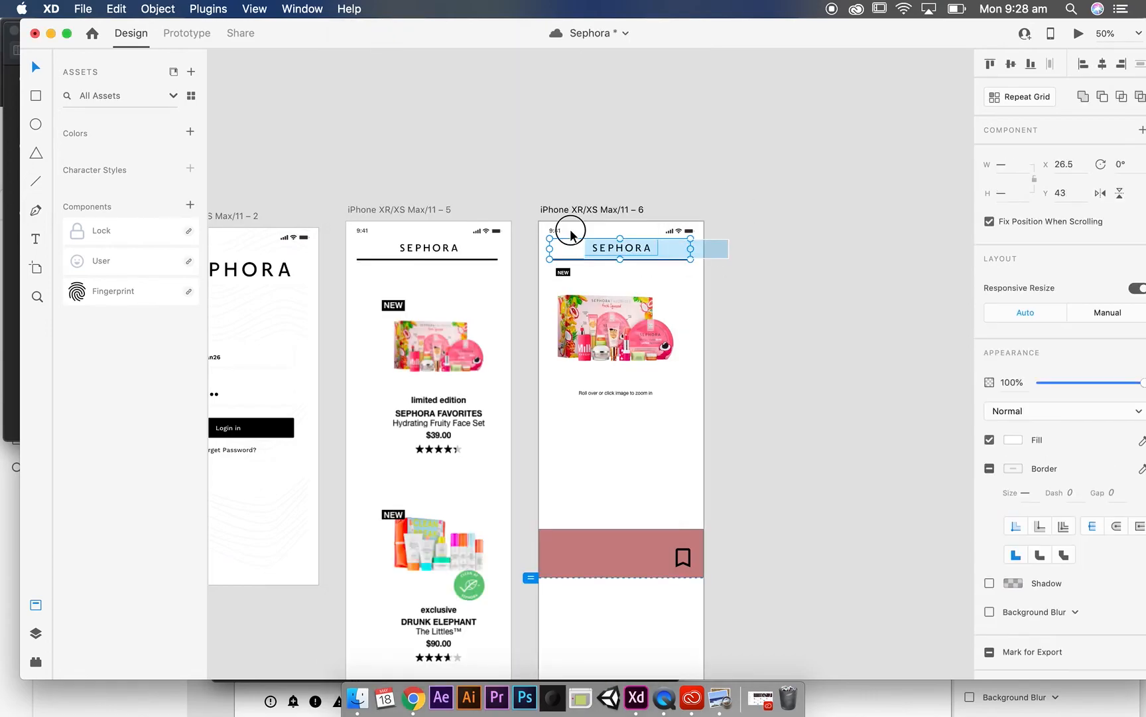
click(523, 207)
drag(530, 184, 736, 266)
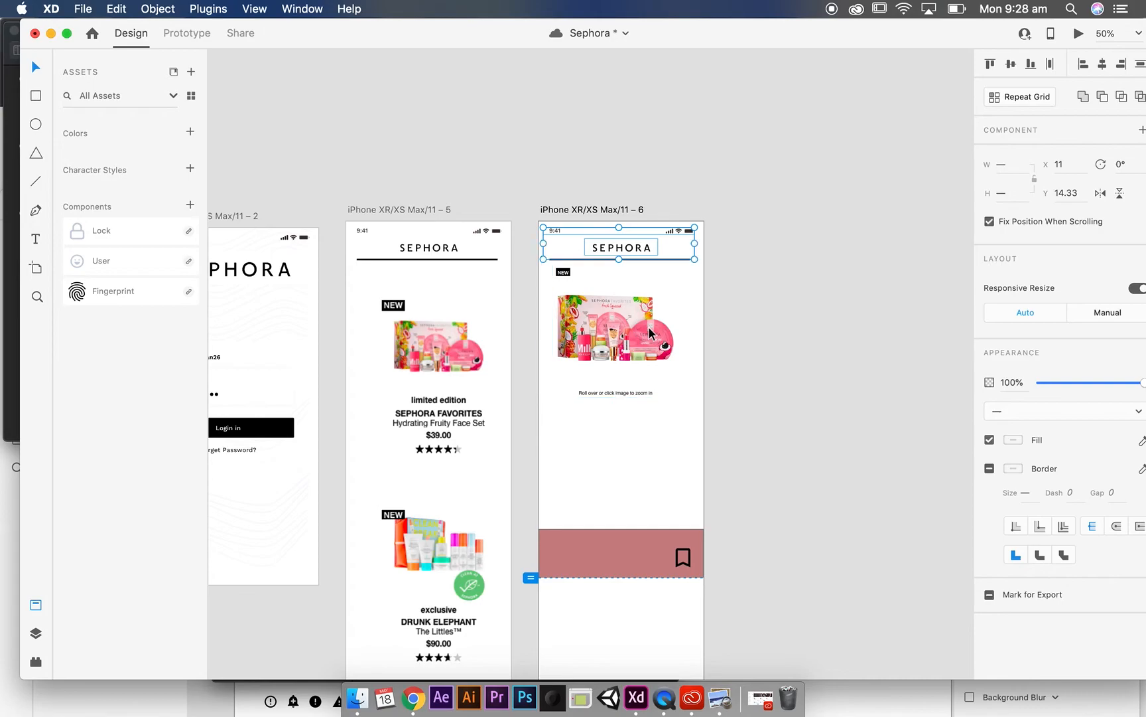
click(761, 298)
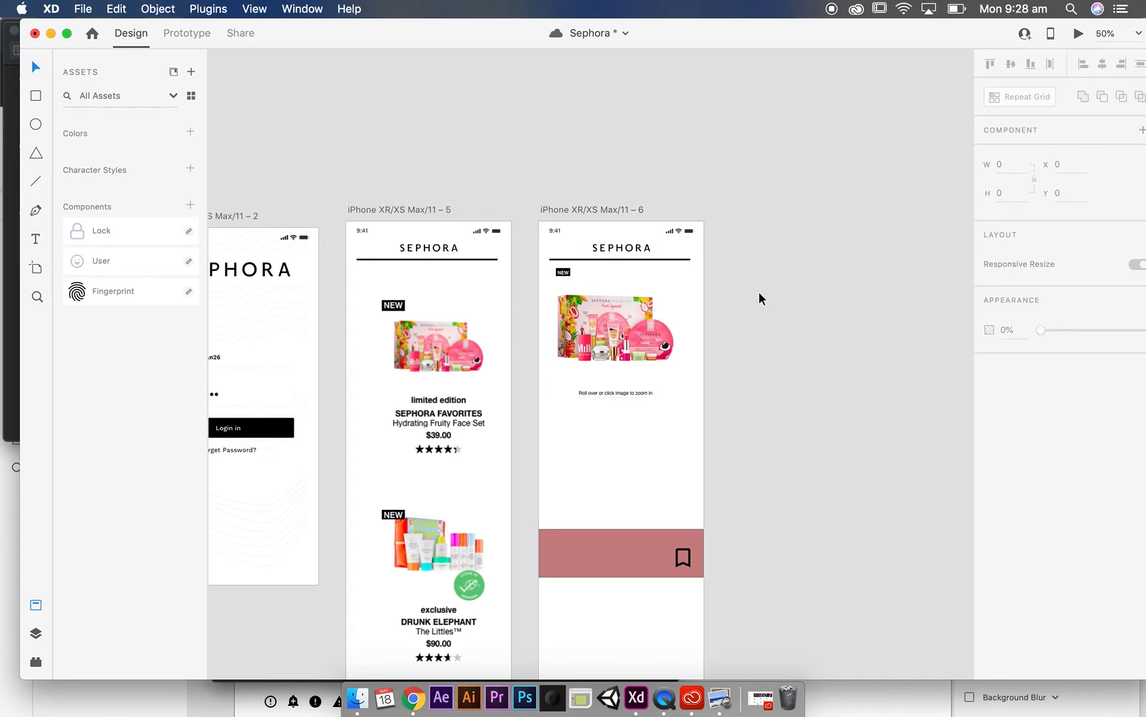
Preview the prototype again, scroll the product detail screen down and up to check the fixed elements, and close the preview.
click(1079, 34)
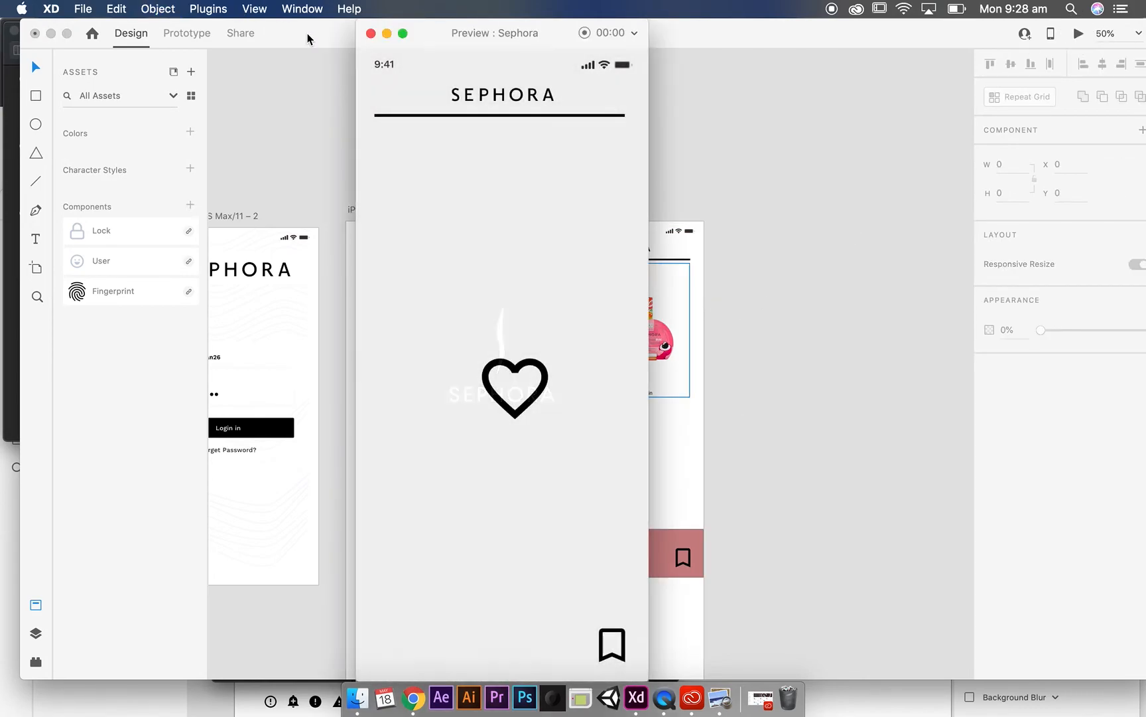
click(370, 34)
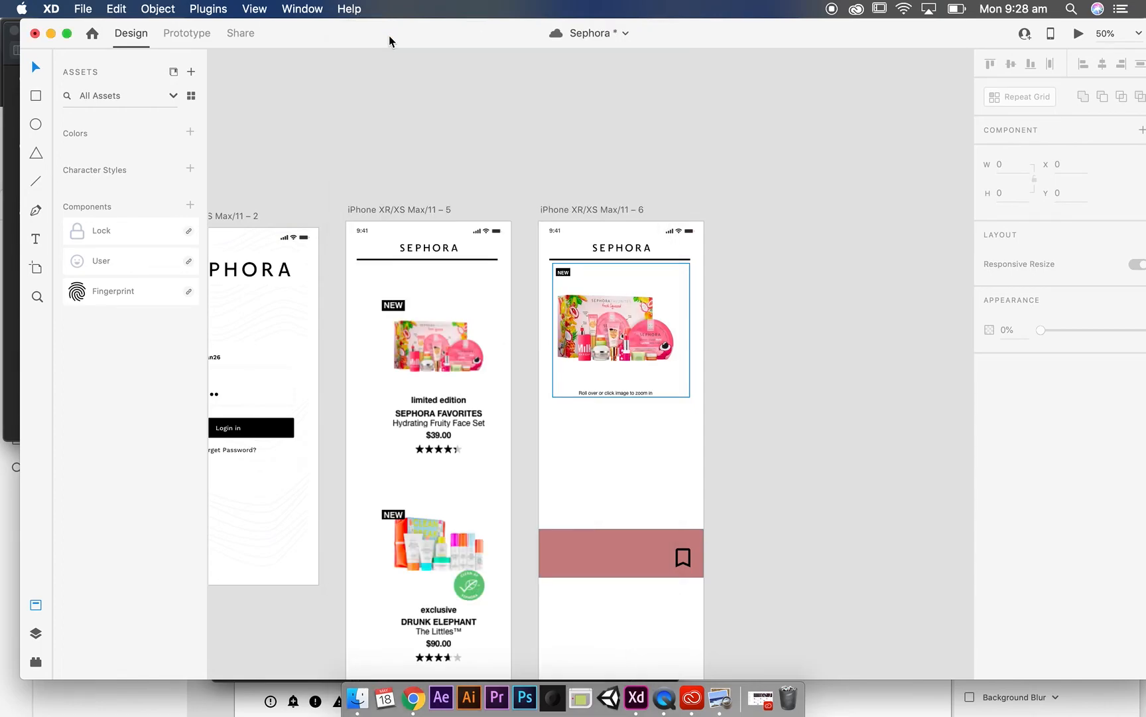
click(1079, 34)
scroll(550, 383, down, 3)
scroll(551, 383, down, 3)
scroll(551, 384, up, 5)
scroll(551, 383, down, 3)
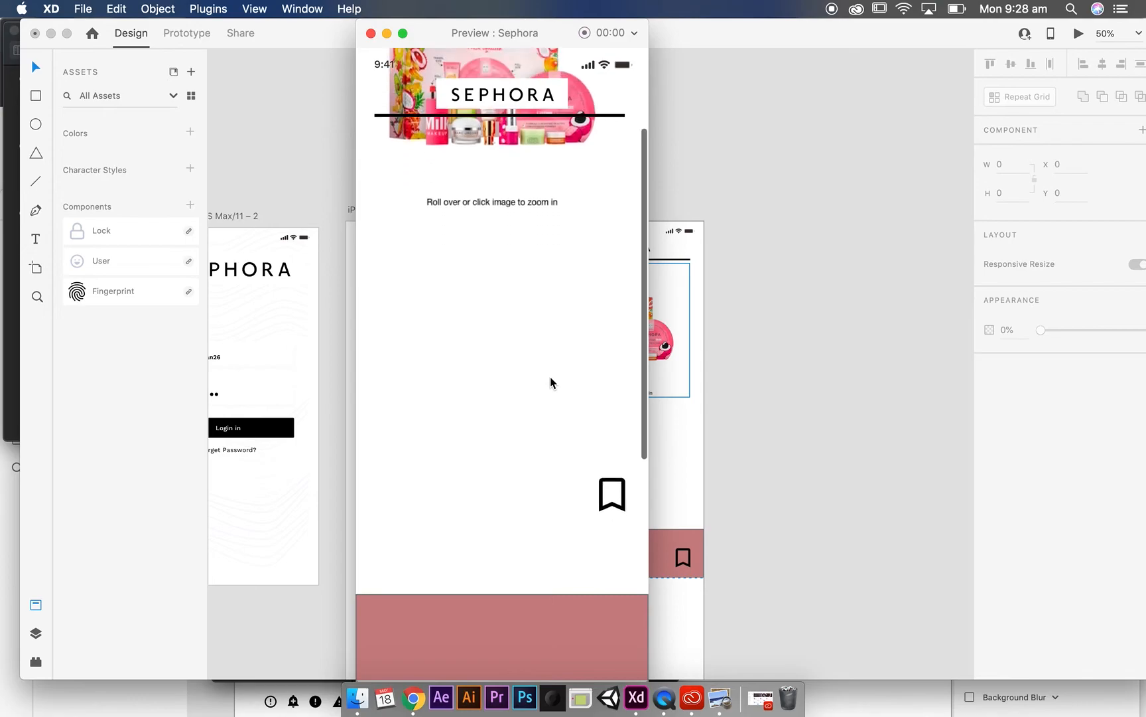
scroll(550, 384, up, 3)
scroll(534, 361, down, 3)
scroll(534, 360, up, 3)
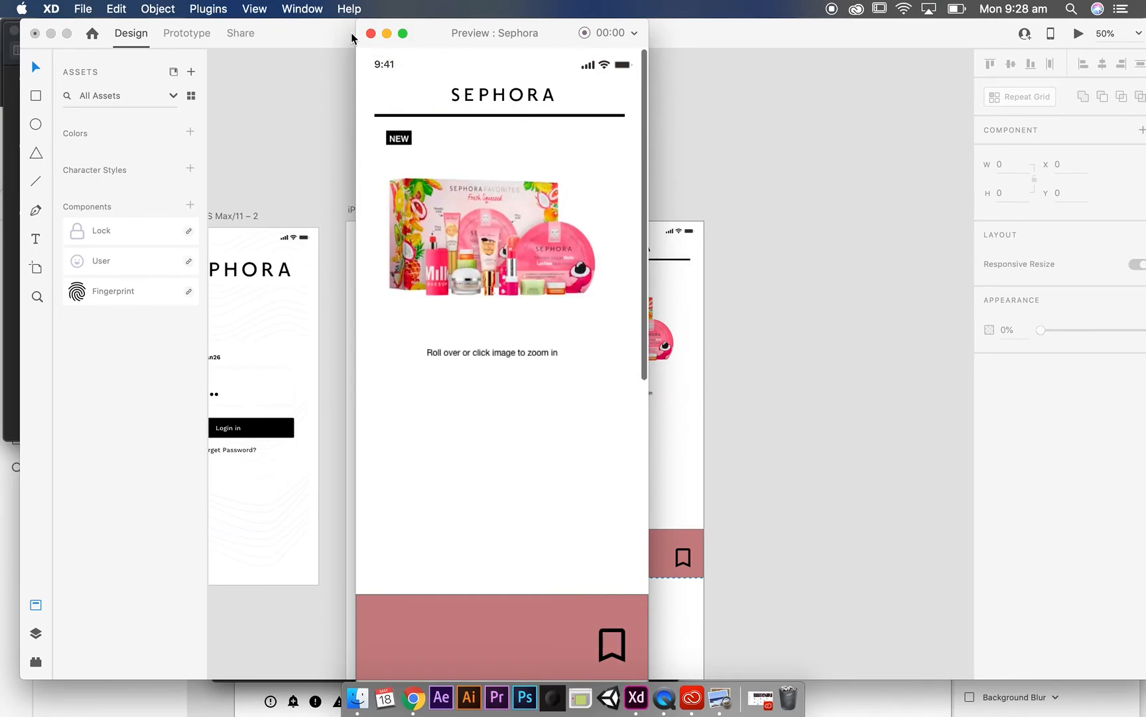
click(370, 33)
Fix the bookmark icon on artboard – 6 in position when scrolling and open the preview.
click(689, 561)
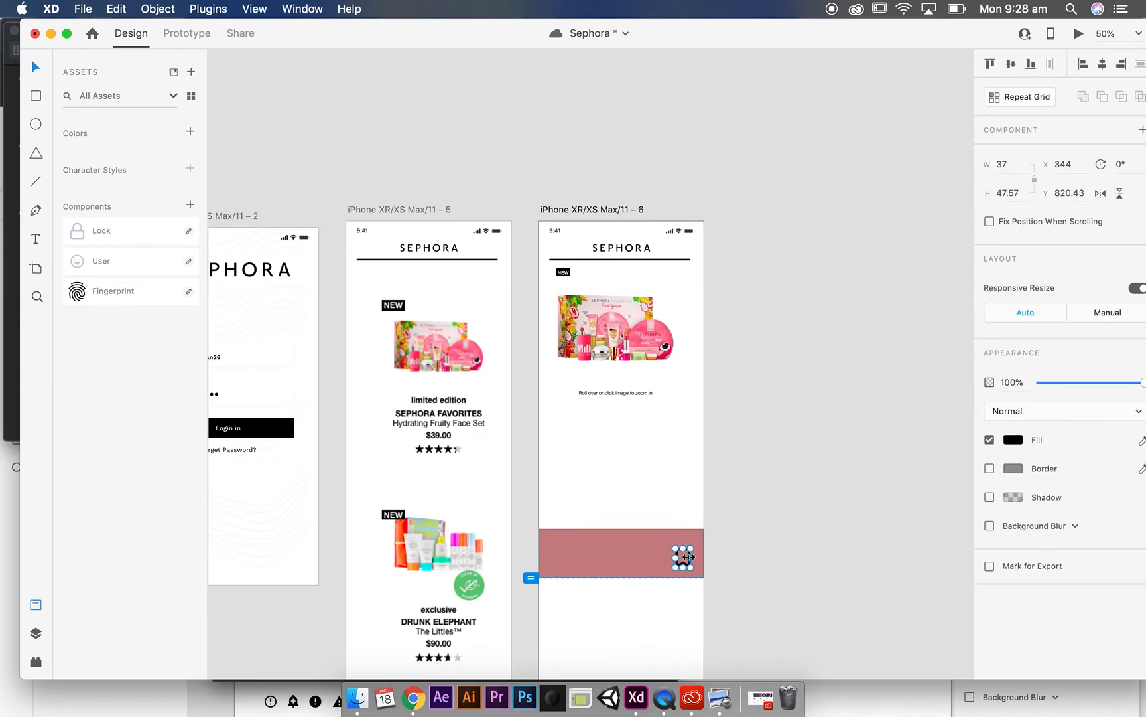
click(989, 221)
click(1078, 34)
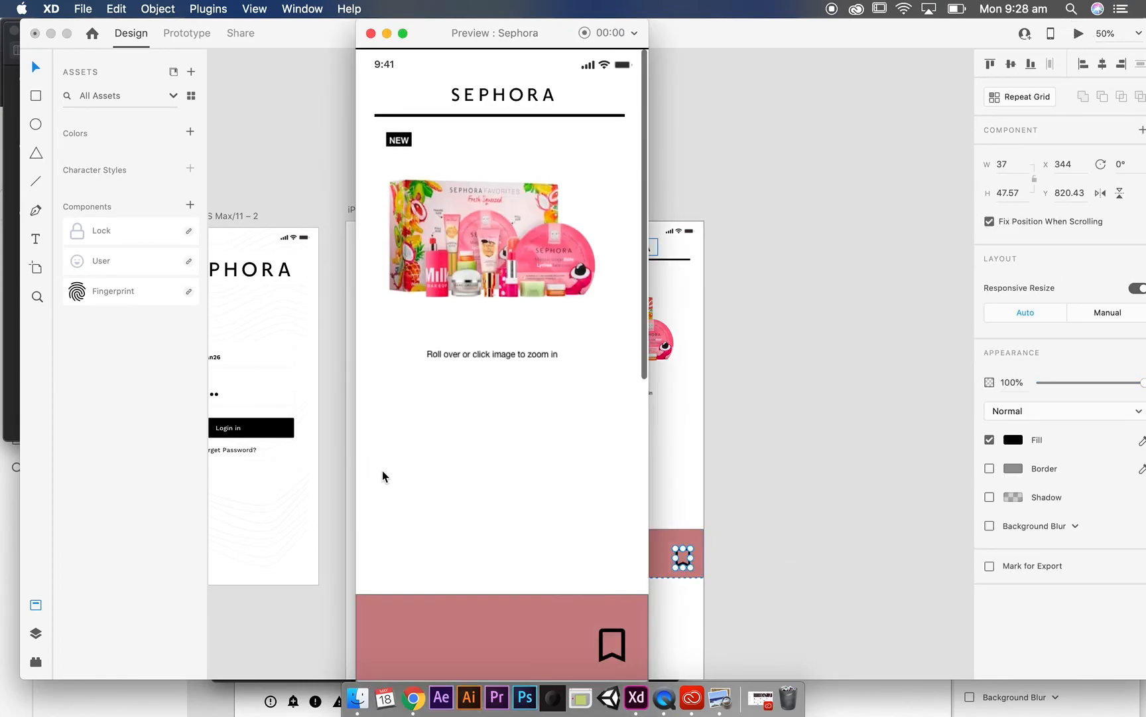
Scroll the product detail screen down and up in the preview to check the fixed header and footer, and close the preview.
scroll(475, 316, down, 10)
scroll(533, 379, up, 8)
scroll(532, 379, down, 5)
scroll(532, 378, up, 5)
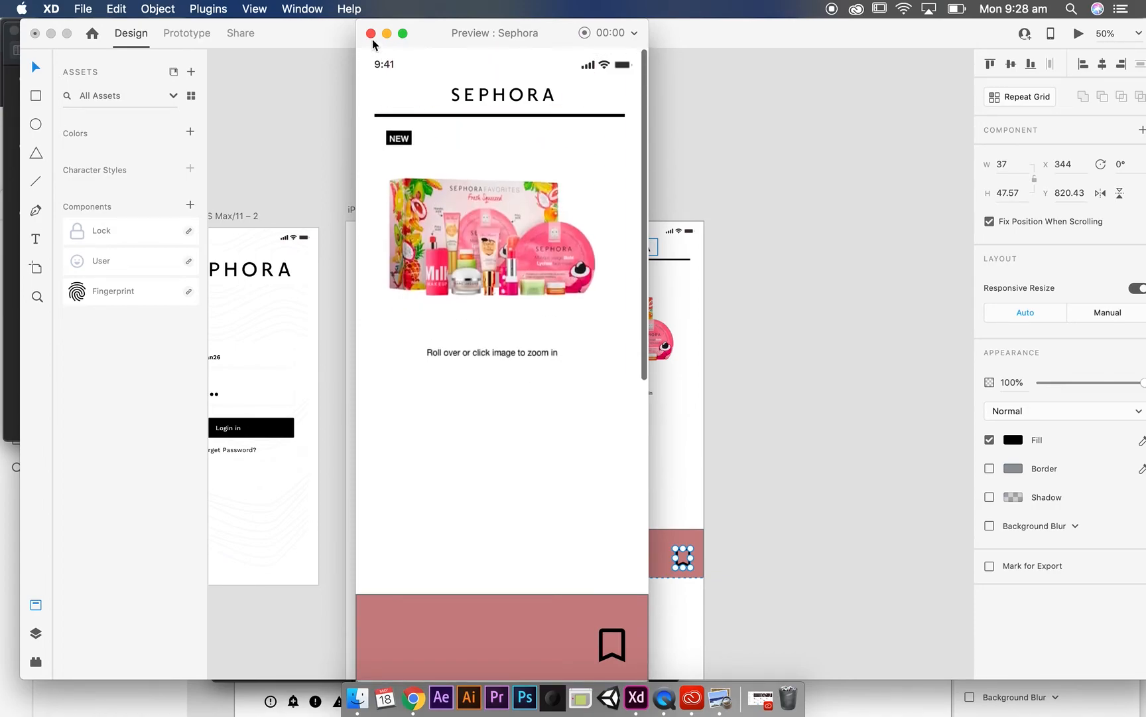
click(371, 34)
click(790, 300)
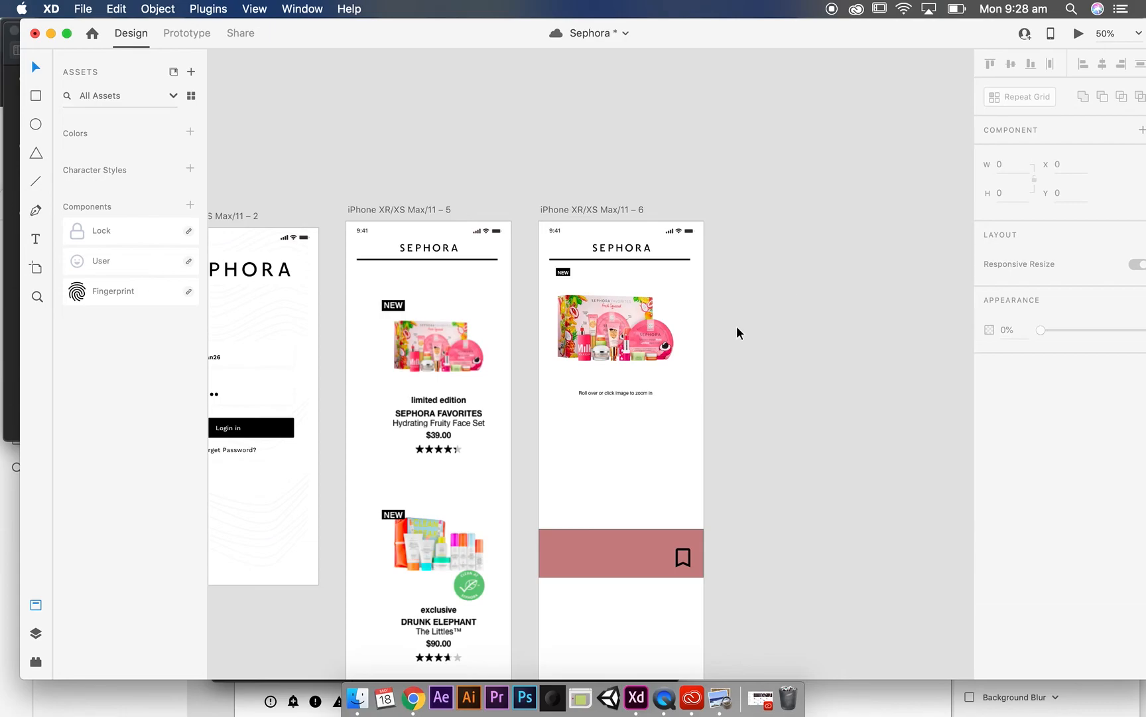
Duplicate the product detail artboard – 6 as a base for a zoomed-in image screen.
click(639, 336)
click(775, 376)
click(617, 210)
key(super+d)
click(724, 300)
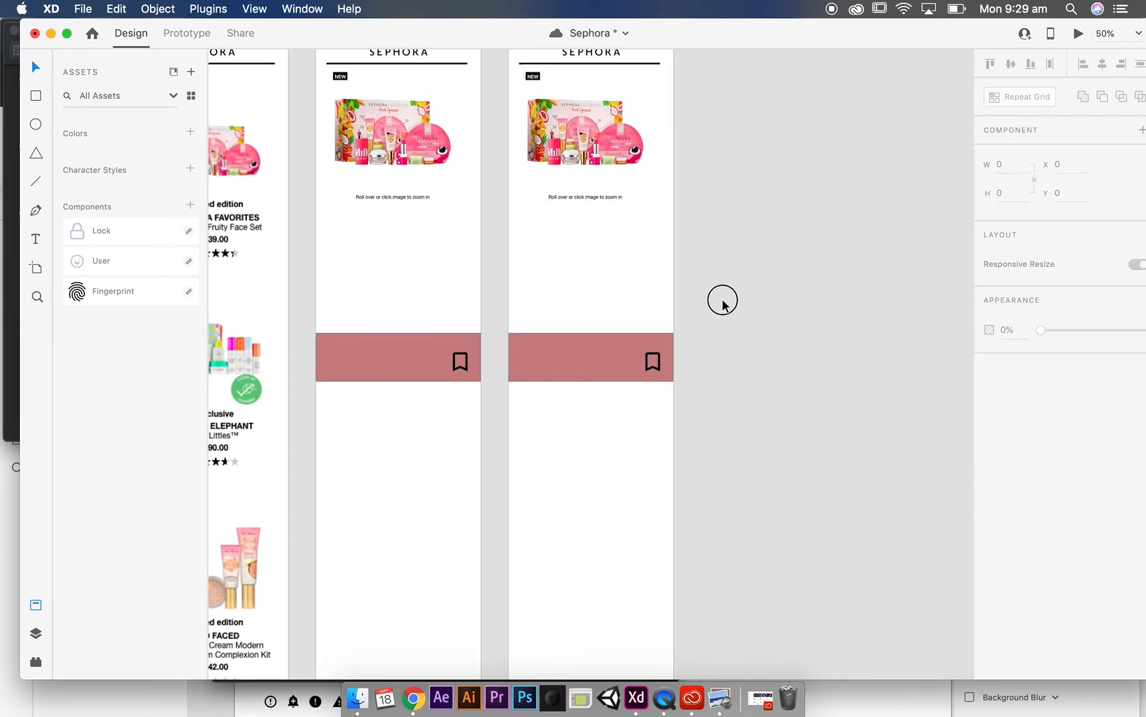
scroll(724, 300, up, 3)
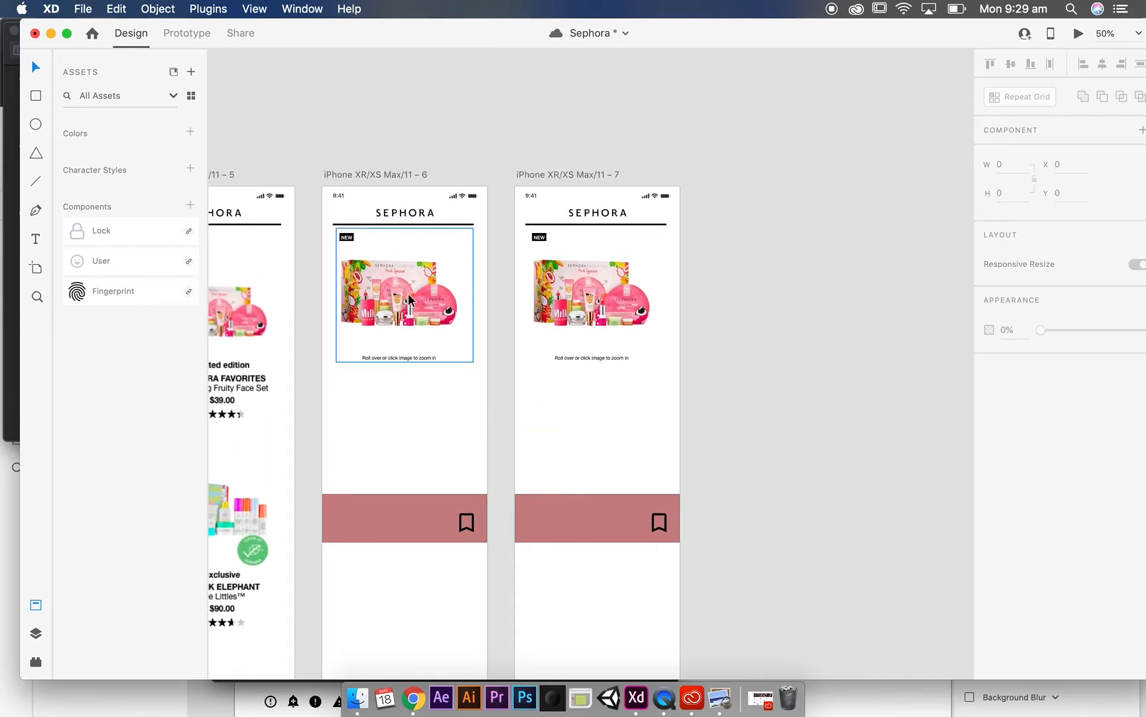
Enlarge the product image on artboard – 7 to 932 × 910 and place it at X 0, Y -106 beneath the header.
click(617, 335)
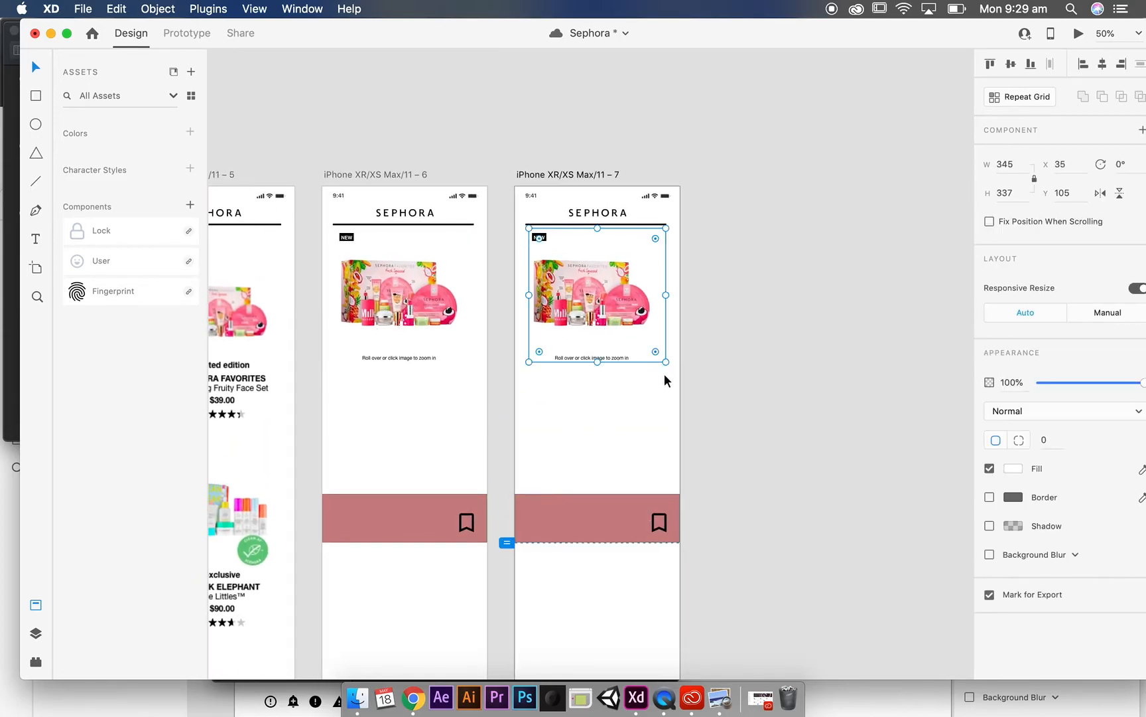
drag(666, 361, 950, 512)
click(820, 443)
click(624, 393)
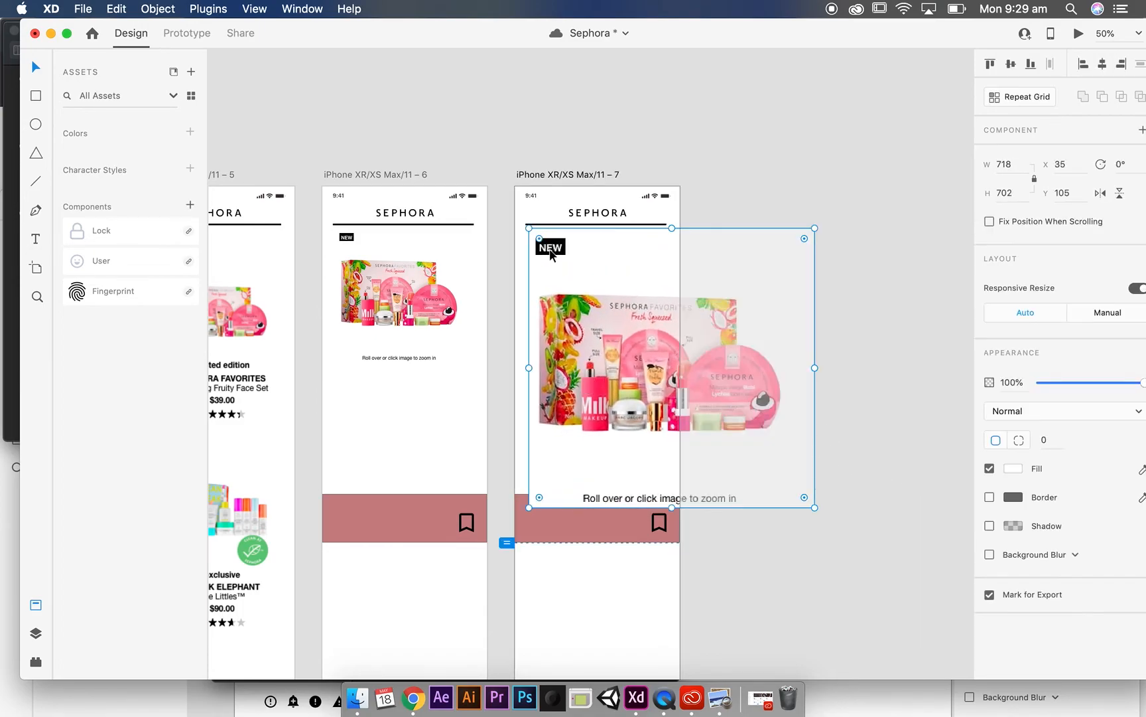
drag(650, 362, 643, 303)
drag(805, 449, 806, 422)
click(865, 606)
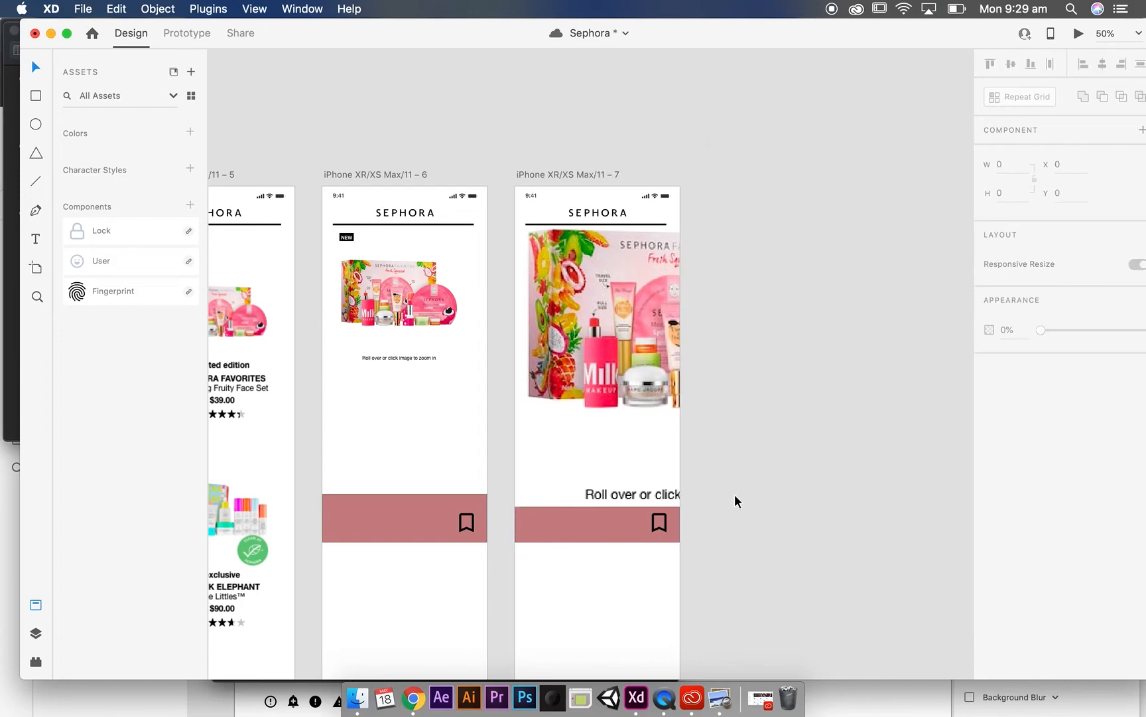
click(735, 501)
click(761, 561)
click(653, 358)
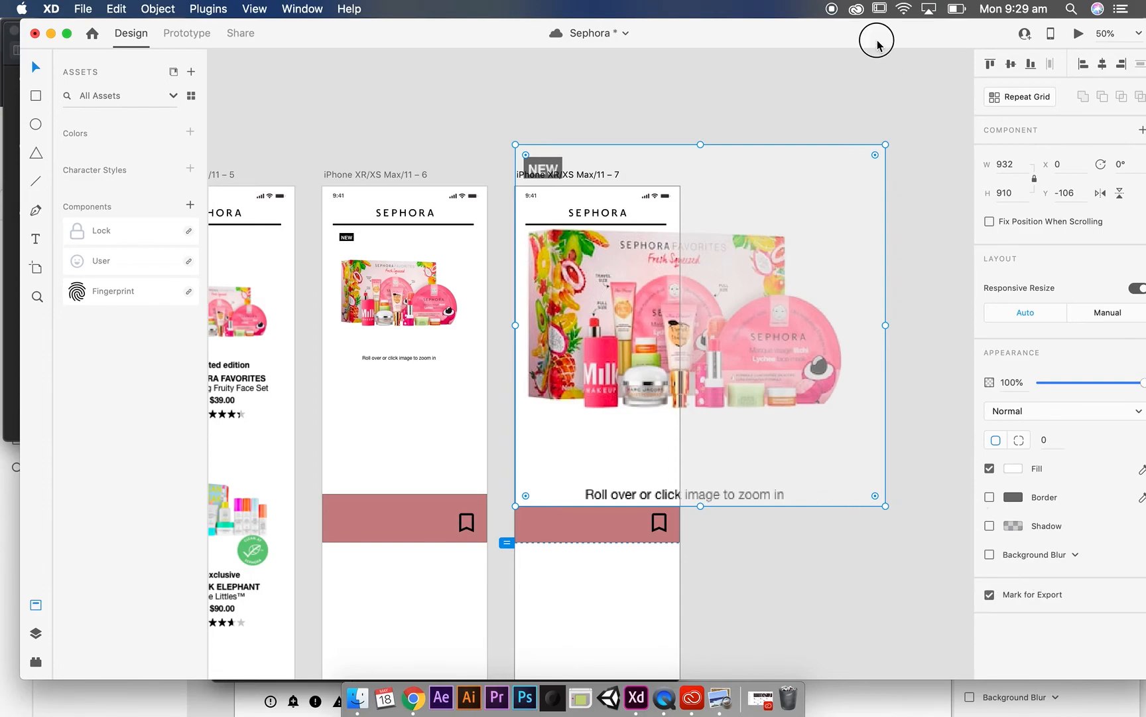
drag(875, 36, 860, 36)
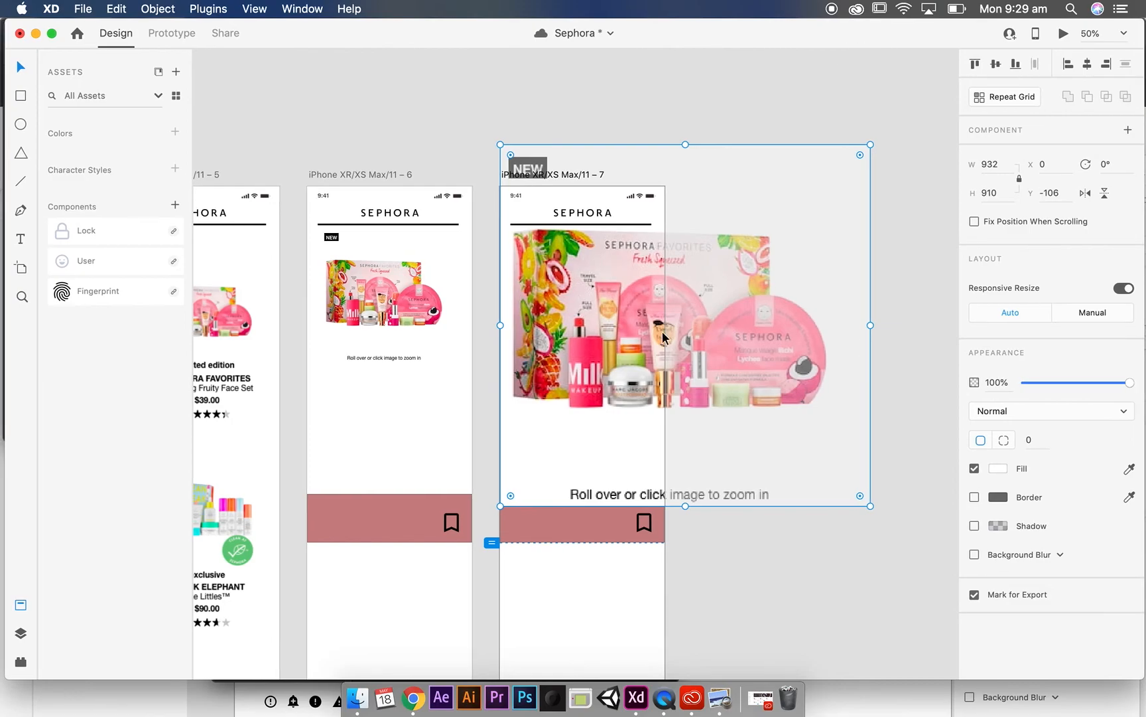
Save the document and link the product image on artboard – 6 to artboard – 7 in the prototype.
click(383, 289)
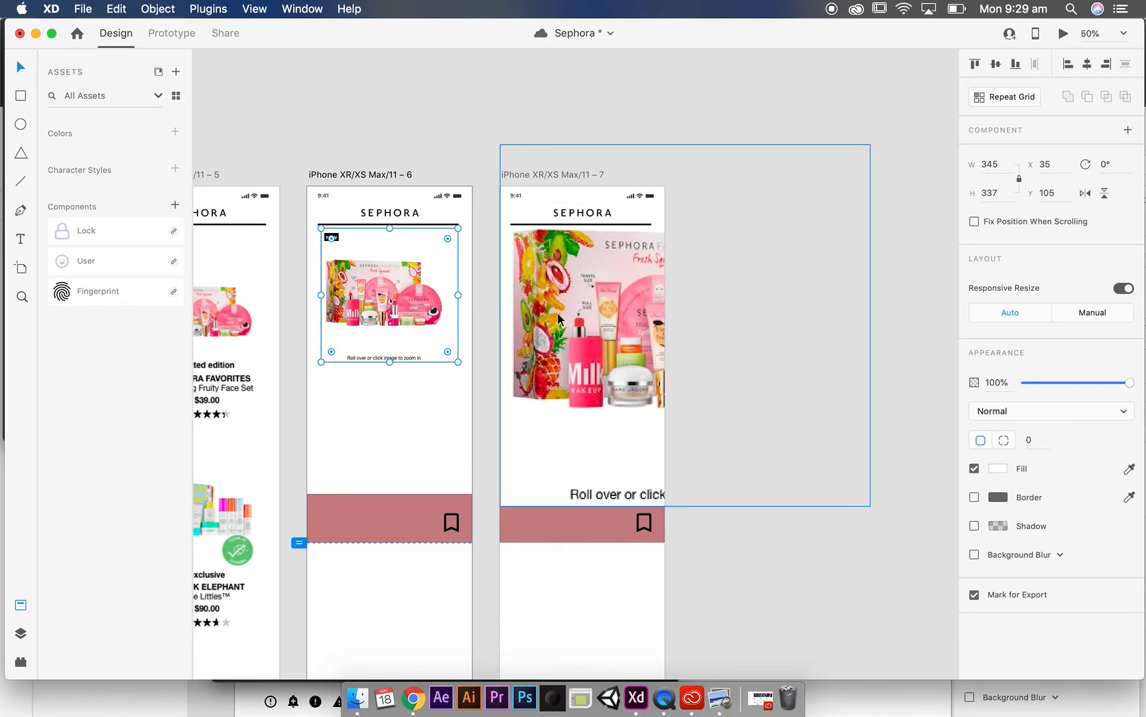
key(super+s)
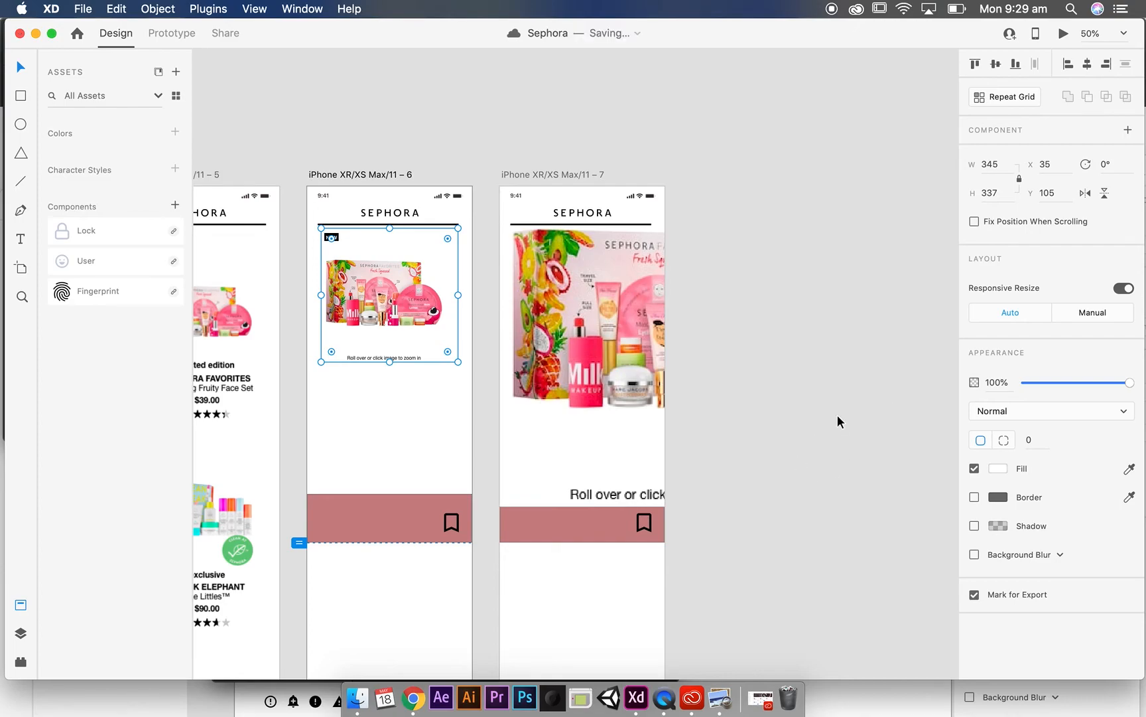
click(179, 33)
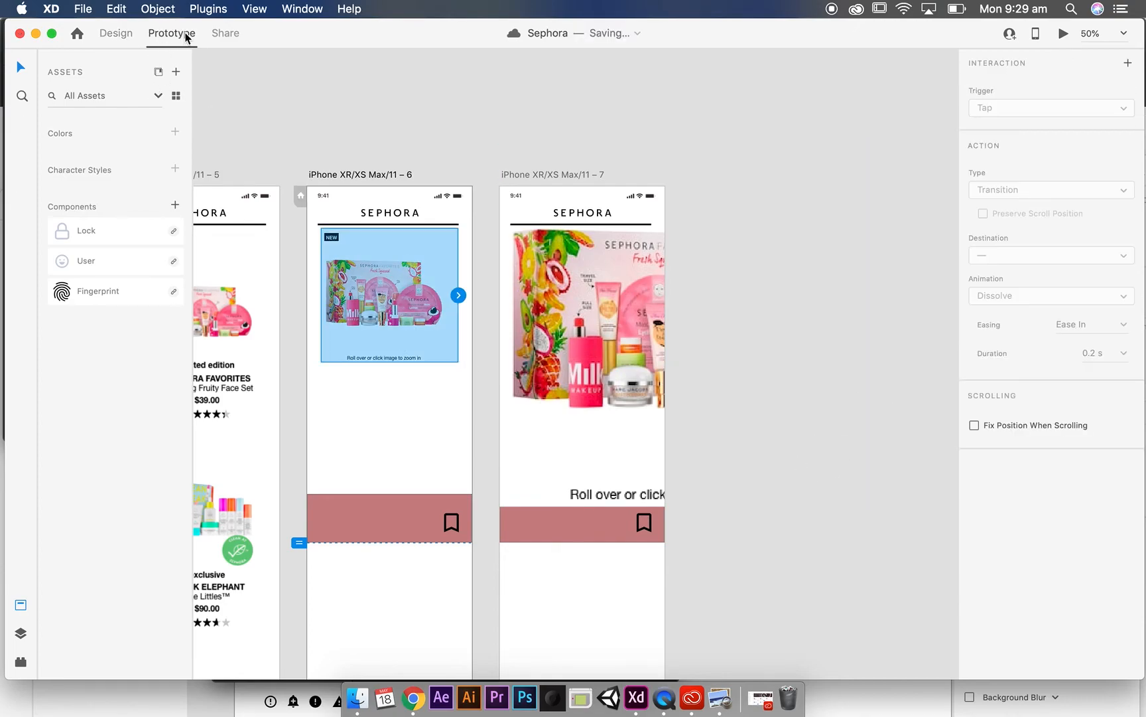
drag(501, 295, 505, 298)
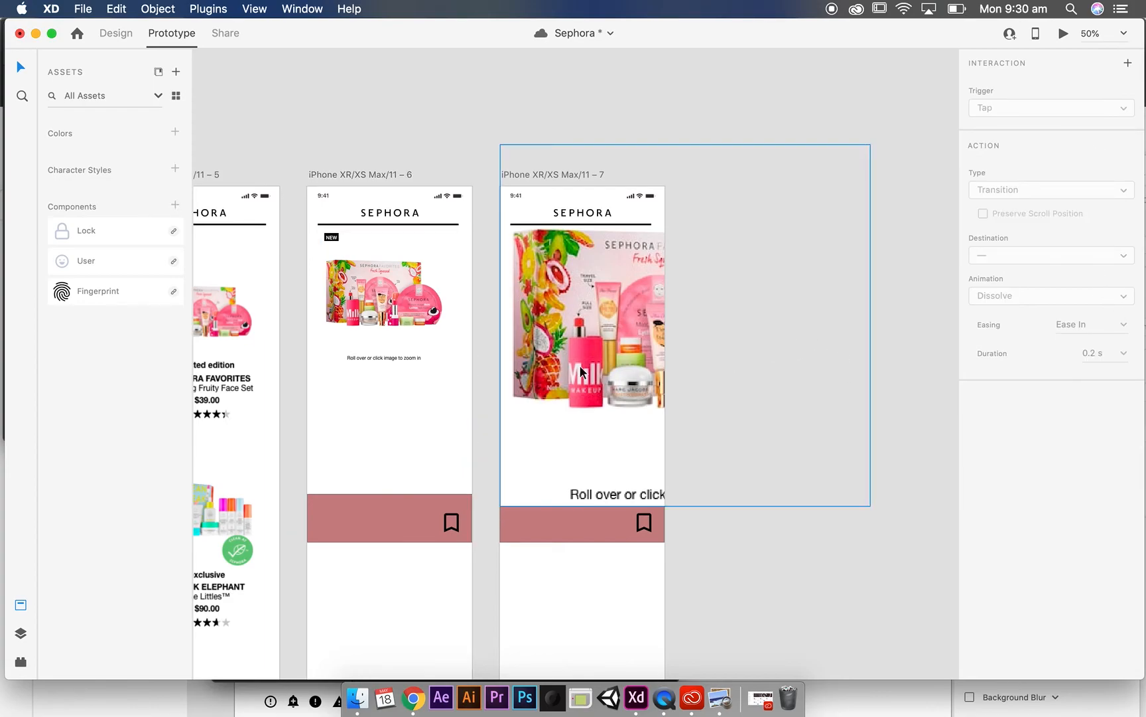
Link the enlarged product image on artboard – 7 back to artboard – 6.
click(577, 342)
drag(869, 325, 372, 305)
click(771, 88)
click(389, 463)
Preview the product detail screen, test zooming the product image in and out, and close the preview.
click(1064, 35)
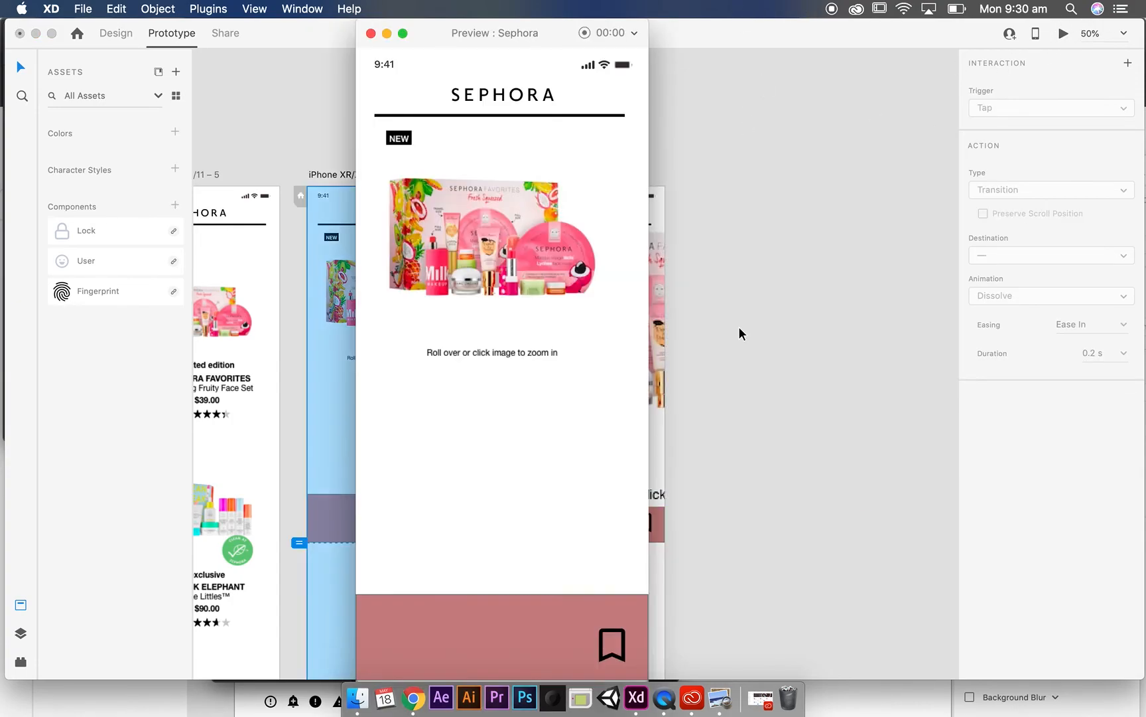
click(518, 247)
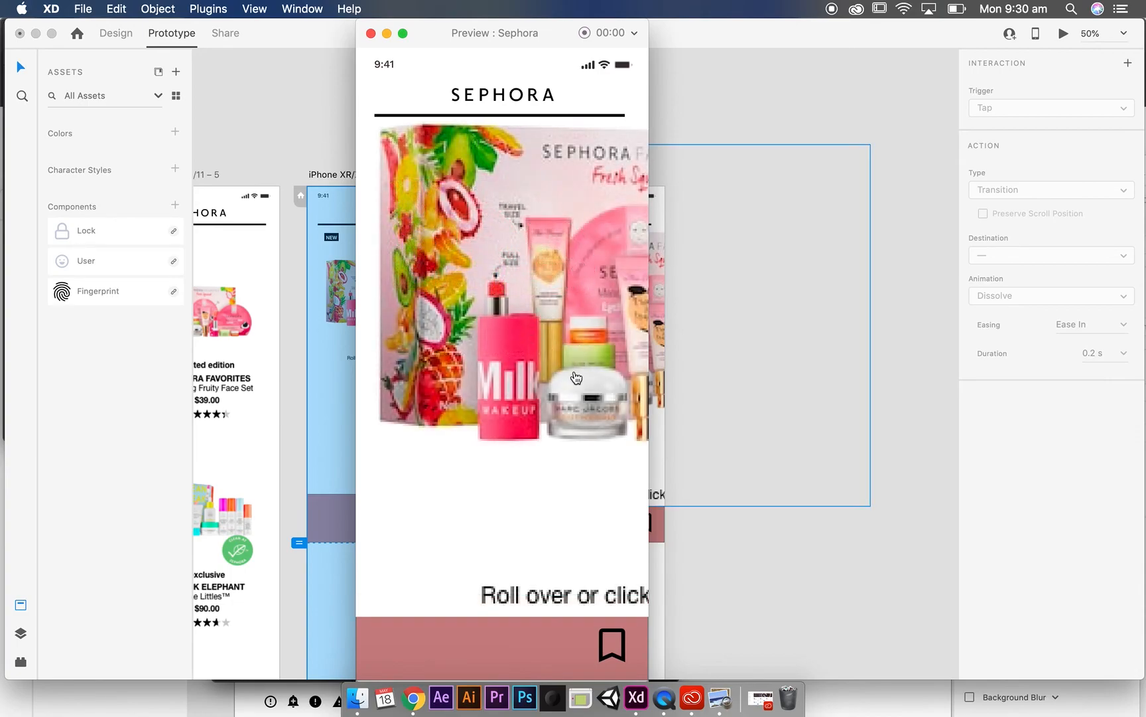
click(557, 344)
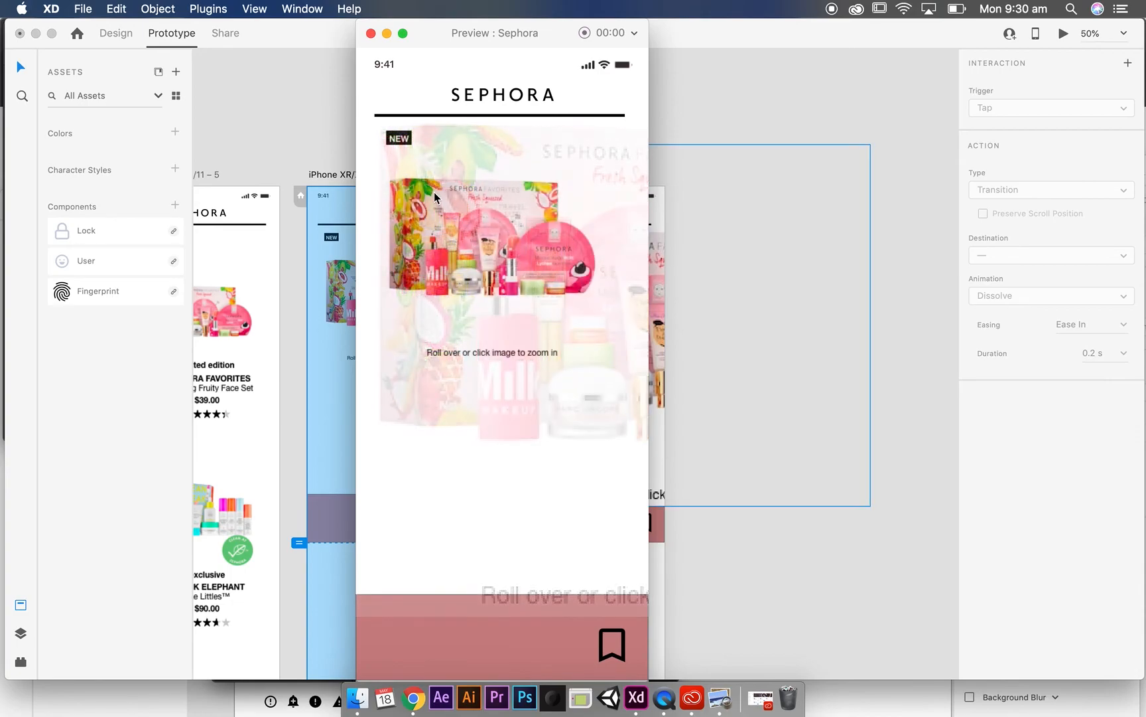
click(371, 33)
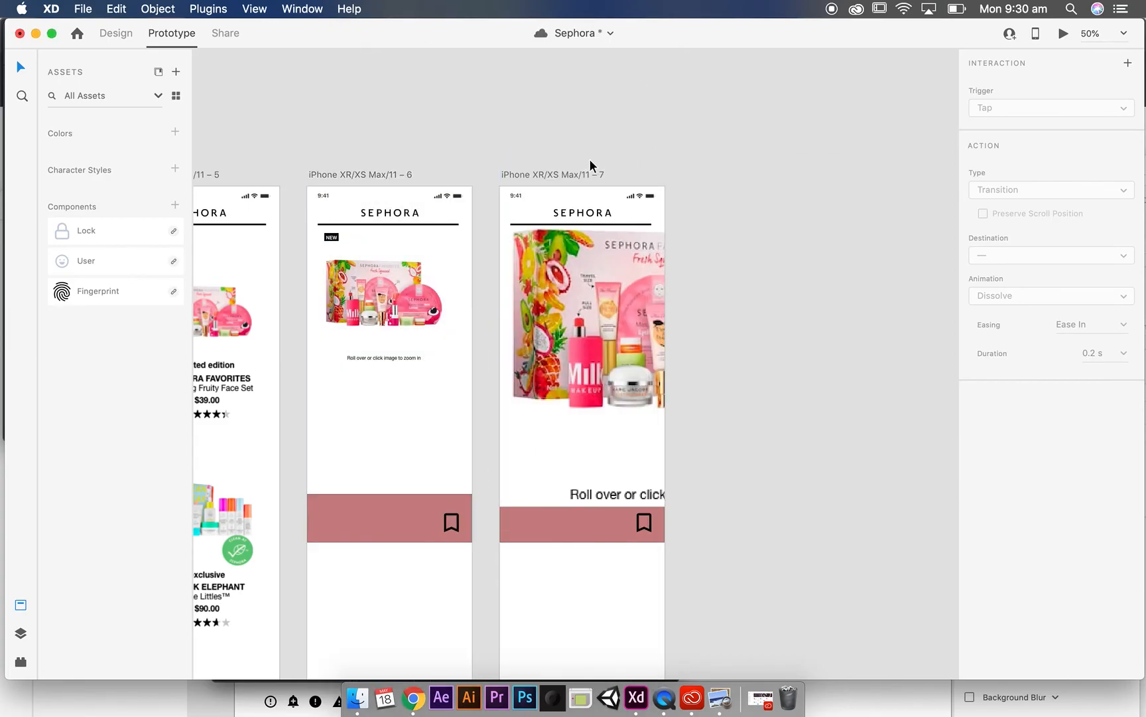
Delete the zoomed-in image screen, artboard – 7.
click(582, 174)
key(Delete)
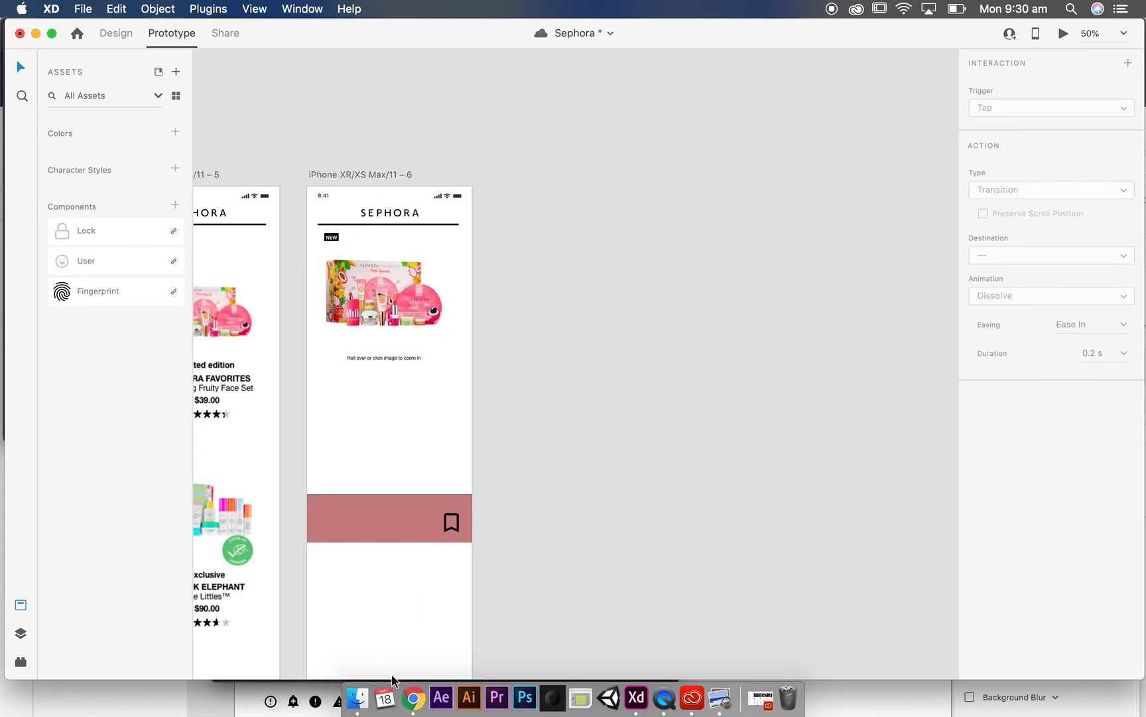
Switch to Chrome, close the product screenshot open in Preview, look over the XD Guru page, and return to Adobe XD.
click(413, 698)
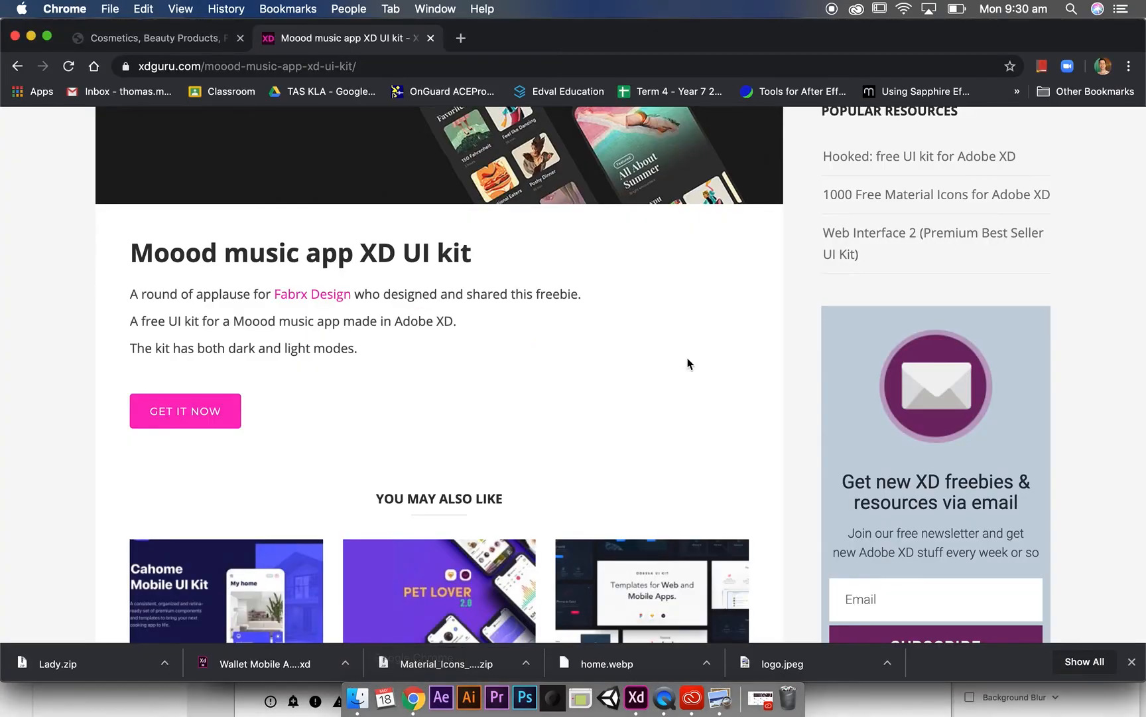
click(723, 700)
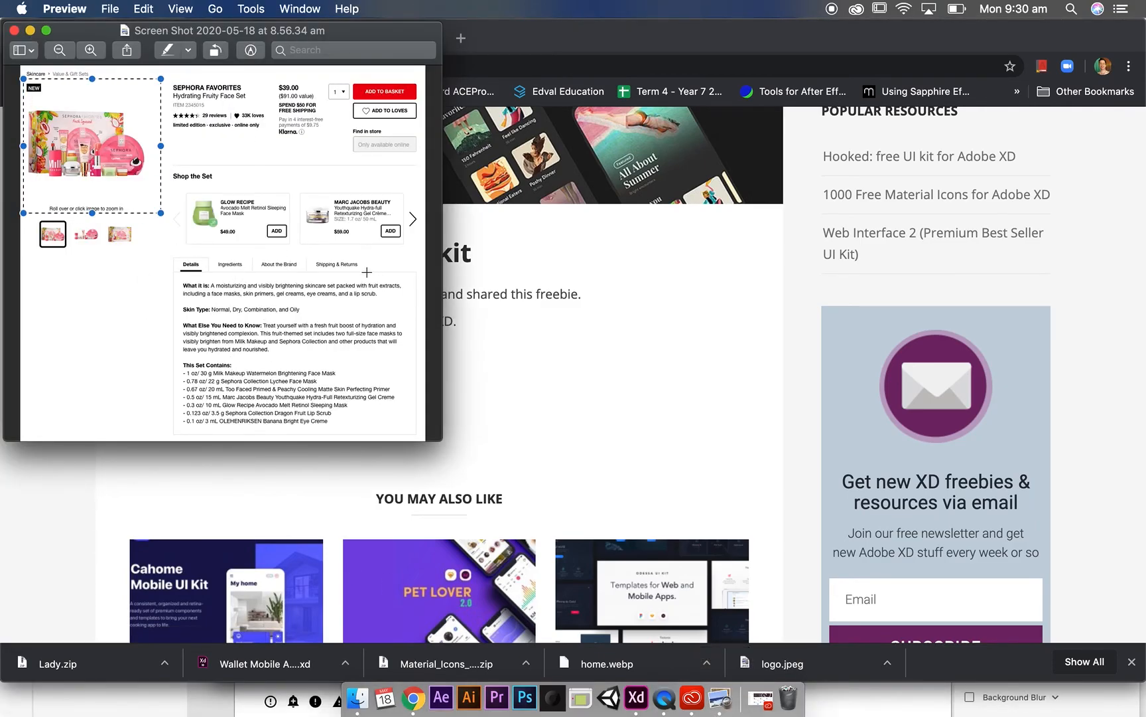
click(14, 31)
scroll(442, 359, up, 6)
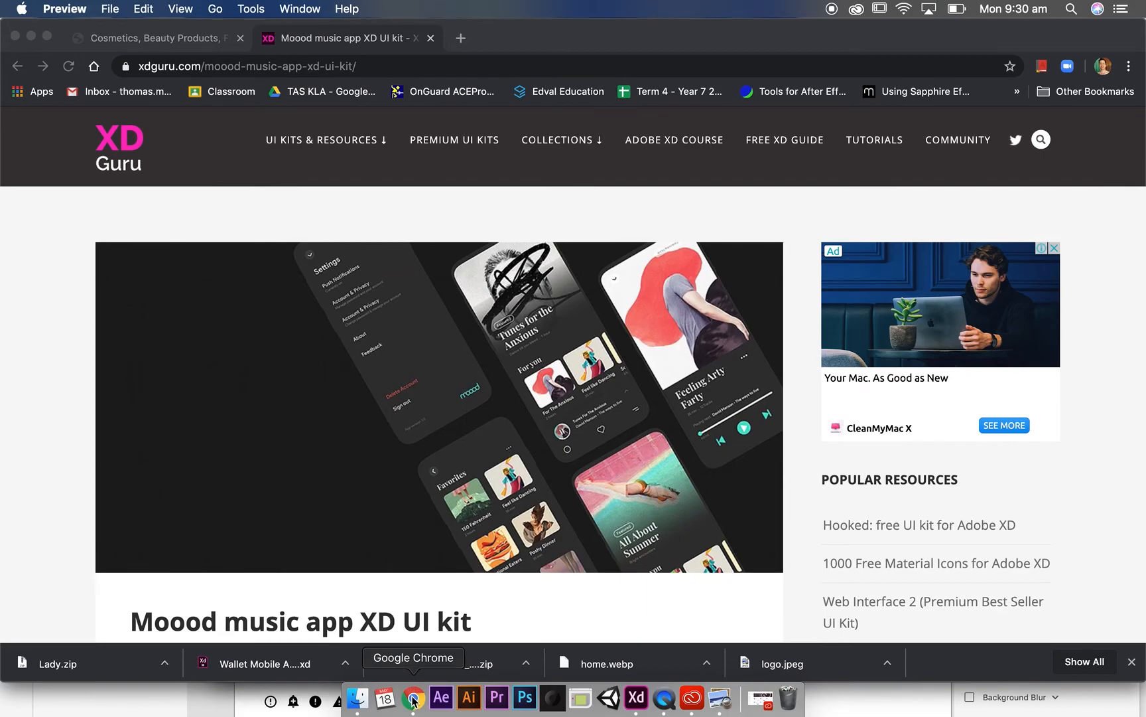
click(636, 697)
Review all the Sephora artboards together at 25% zoom, from the splash screen to the product detail screen.
scroll(648, 476, left, 10)
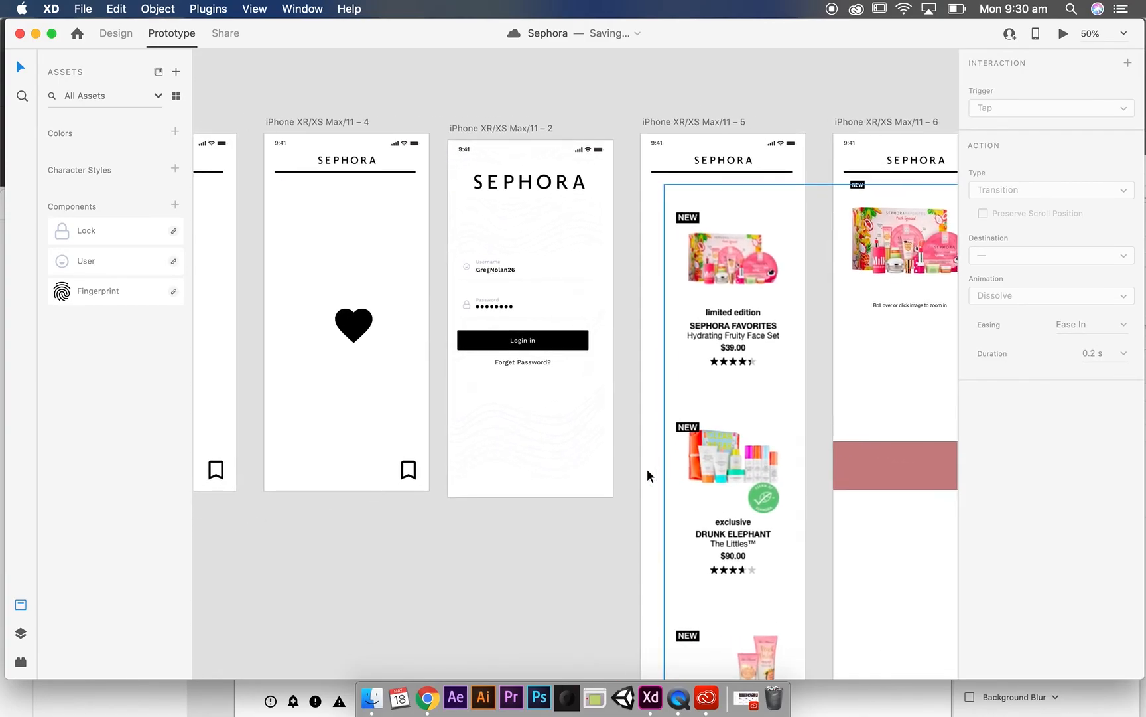
key(super+minus)
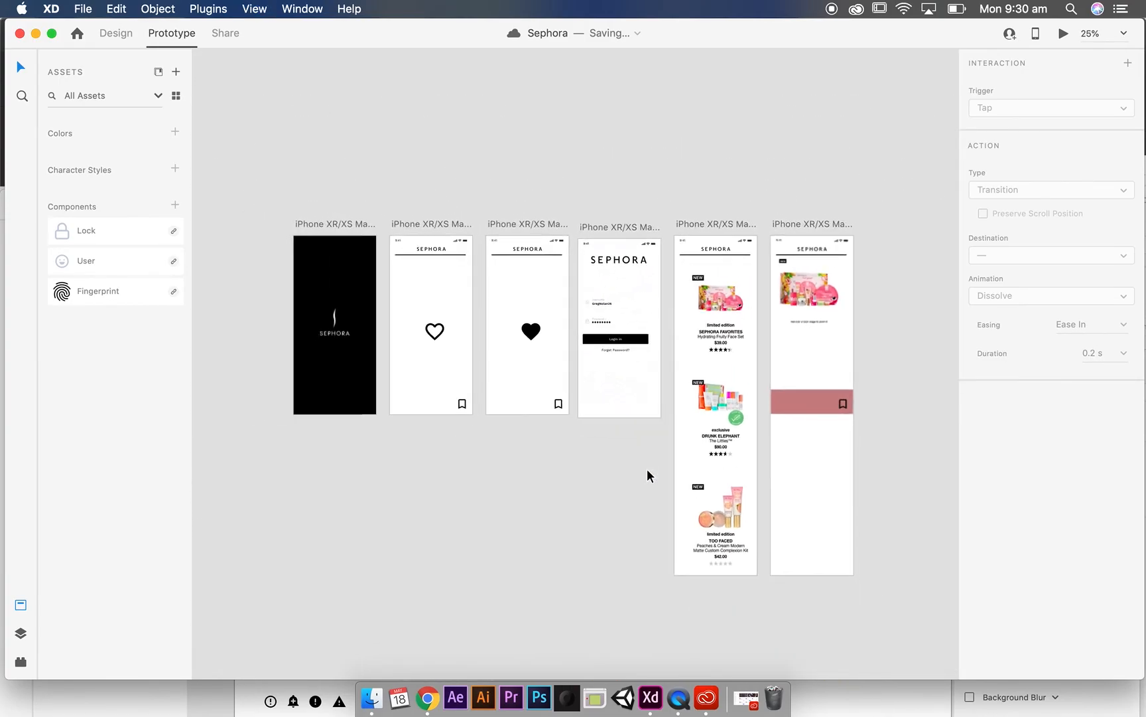
scroll(555, 472, right, 5)
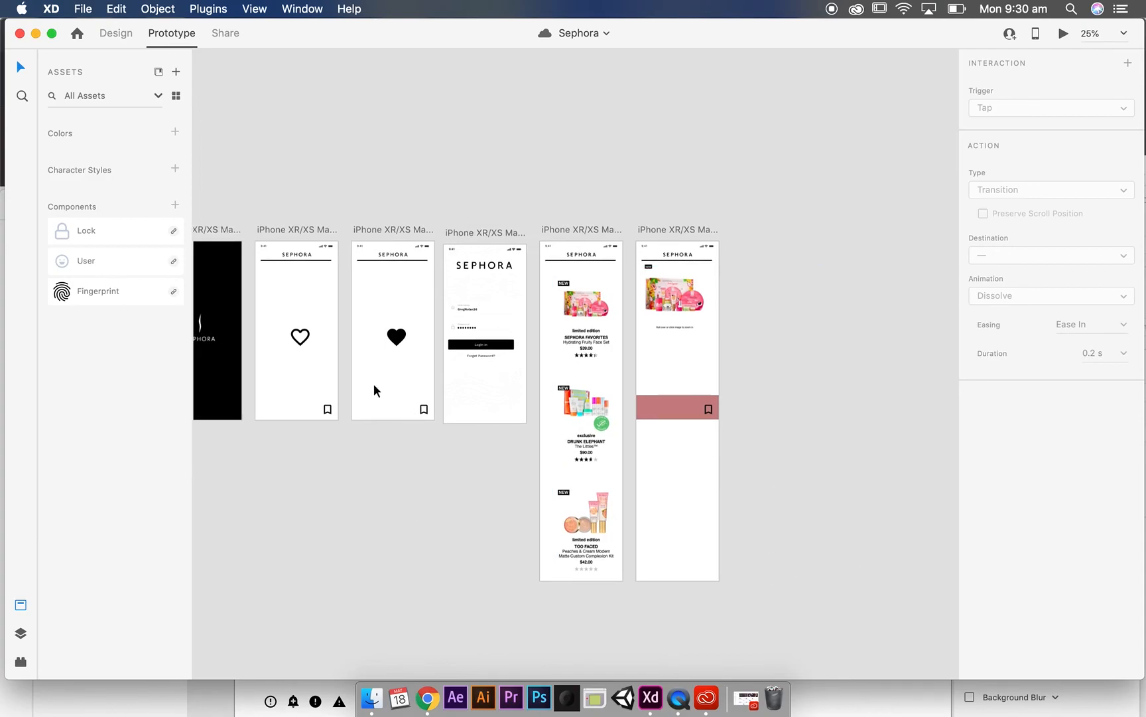
scroll(464, 502, left, 5)
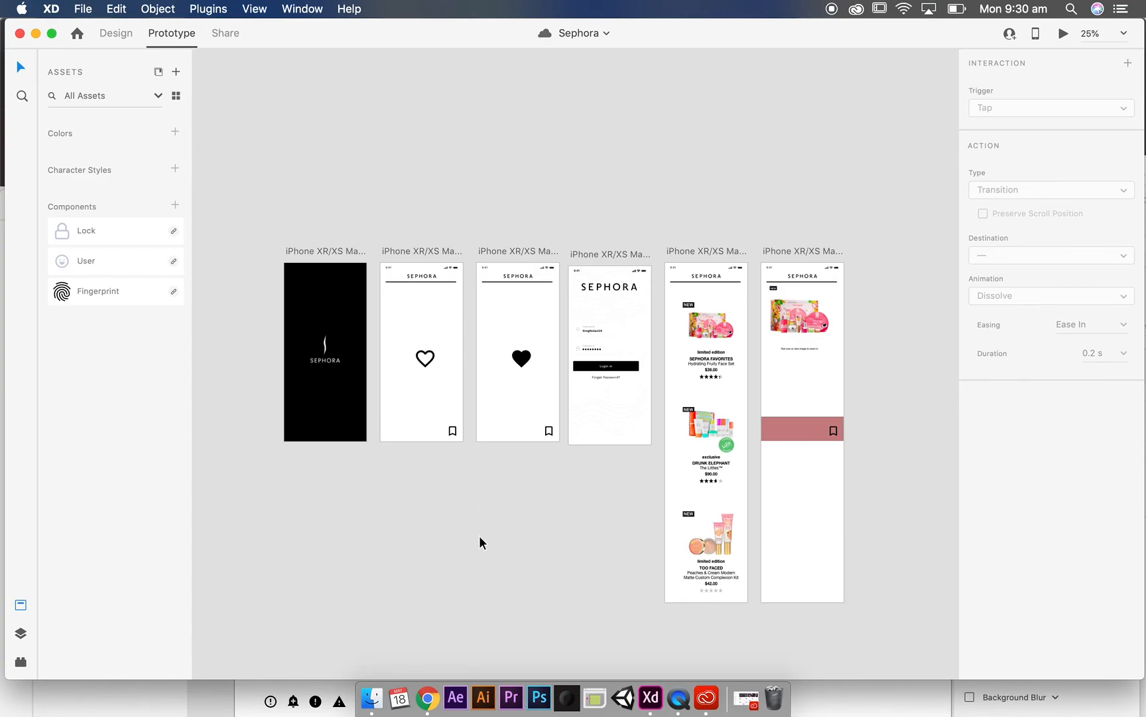
Open the Lady.xd UI kit from the Sephora demo folder.
click(371, 697)
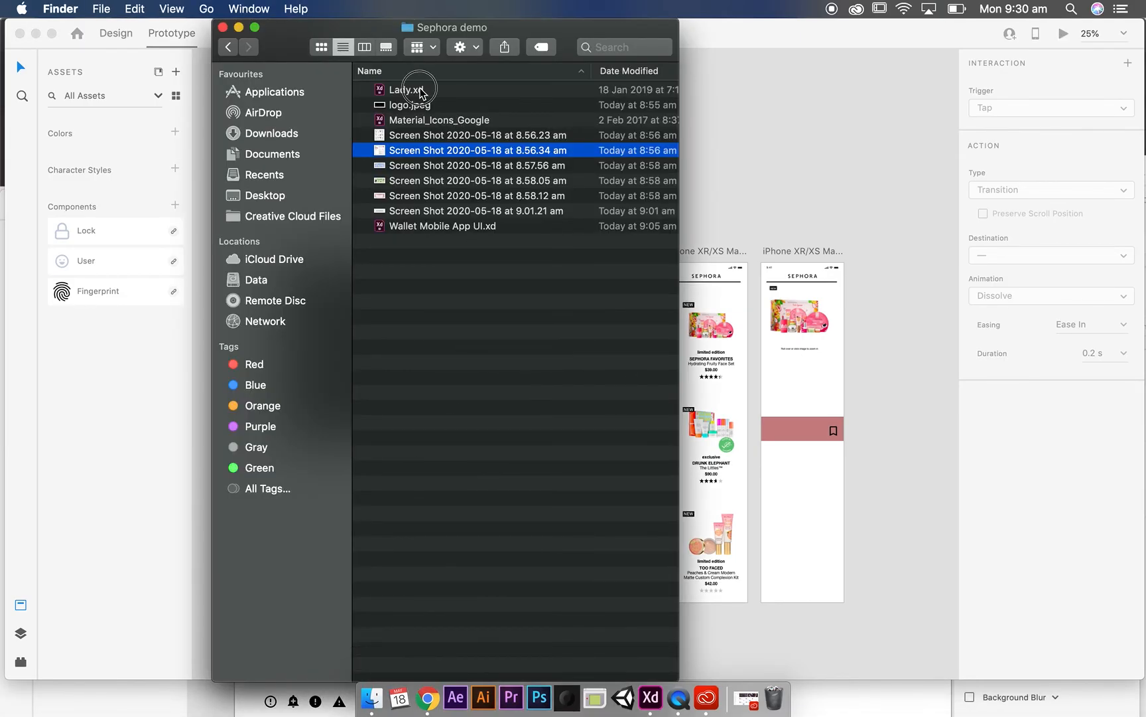
double_click(419, 90)
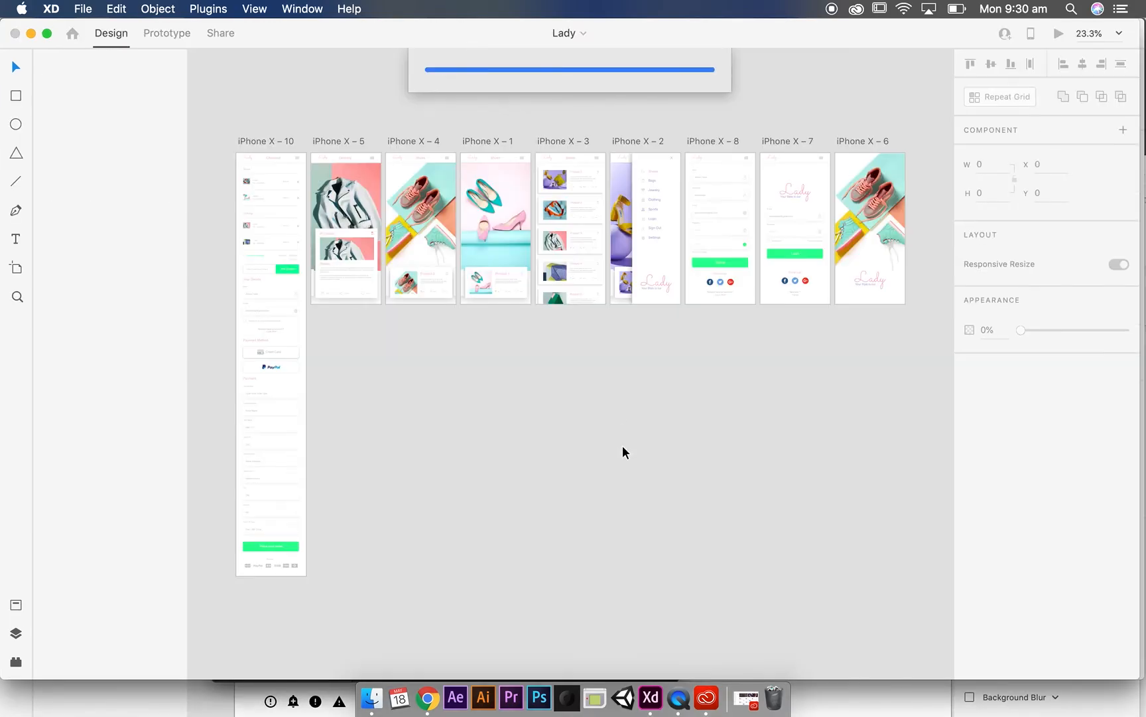
Examine the Lady kit's menu, signup, login, checkout and product screens, and select the splash artwork on iPhone X – 6.
key(super+plus)
key(super+plus)
key(super+plus)
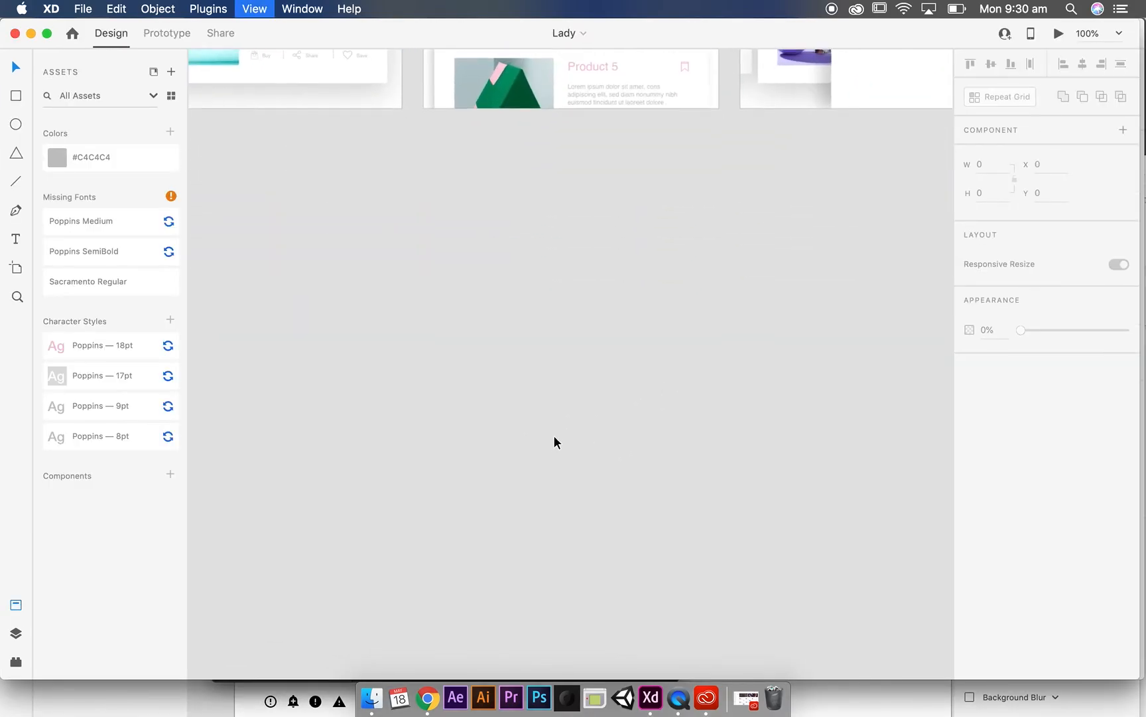
scroll(555, 443, up, 8)
scroll(554, 442, right, 6)
scroll(555, 442, up, 3)
scroll(555, 443, right, 4)
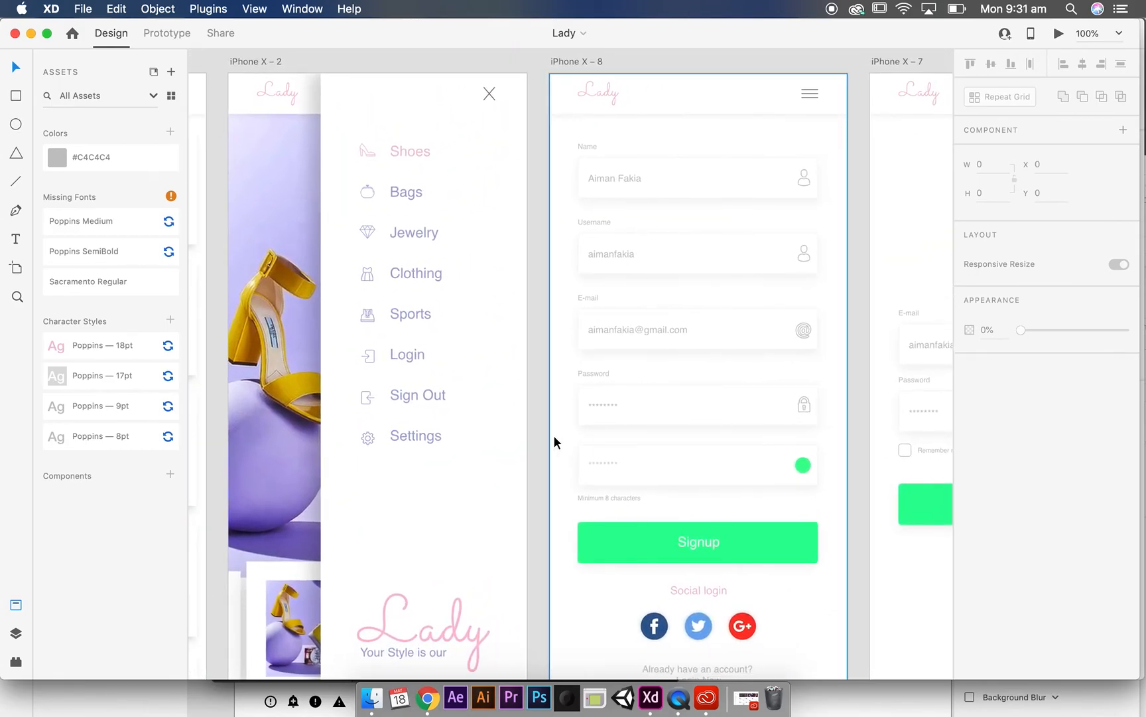
key(super+plus)
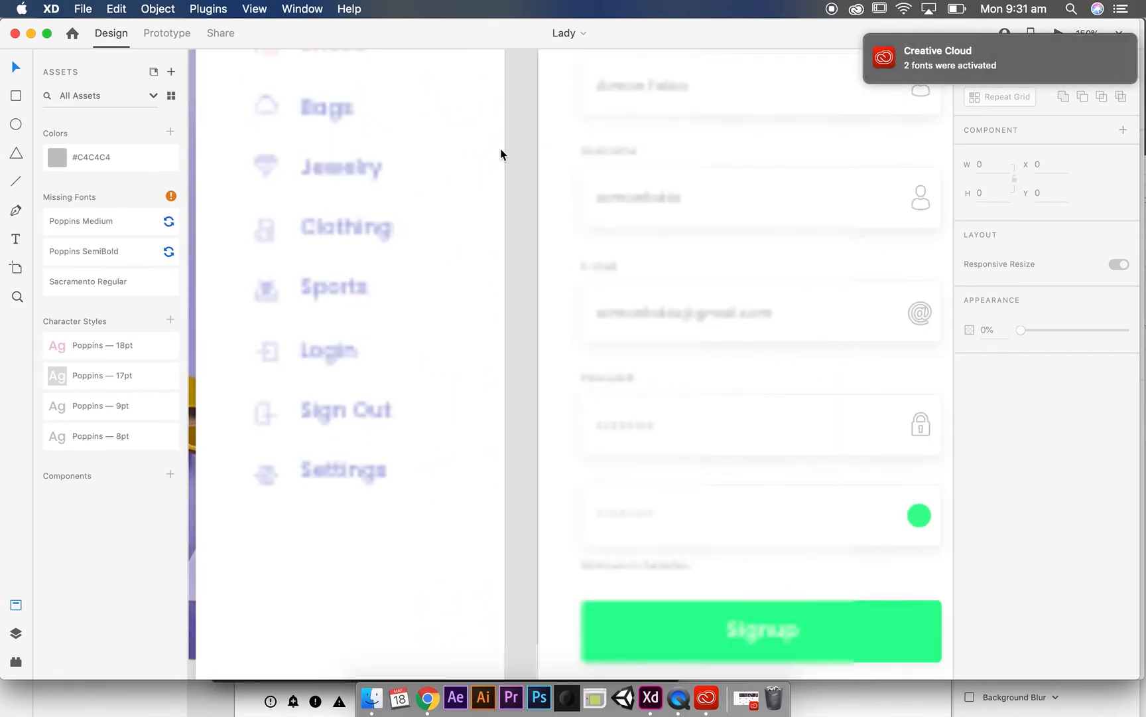
key(super+minus)
key(super+minus)
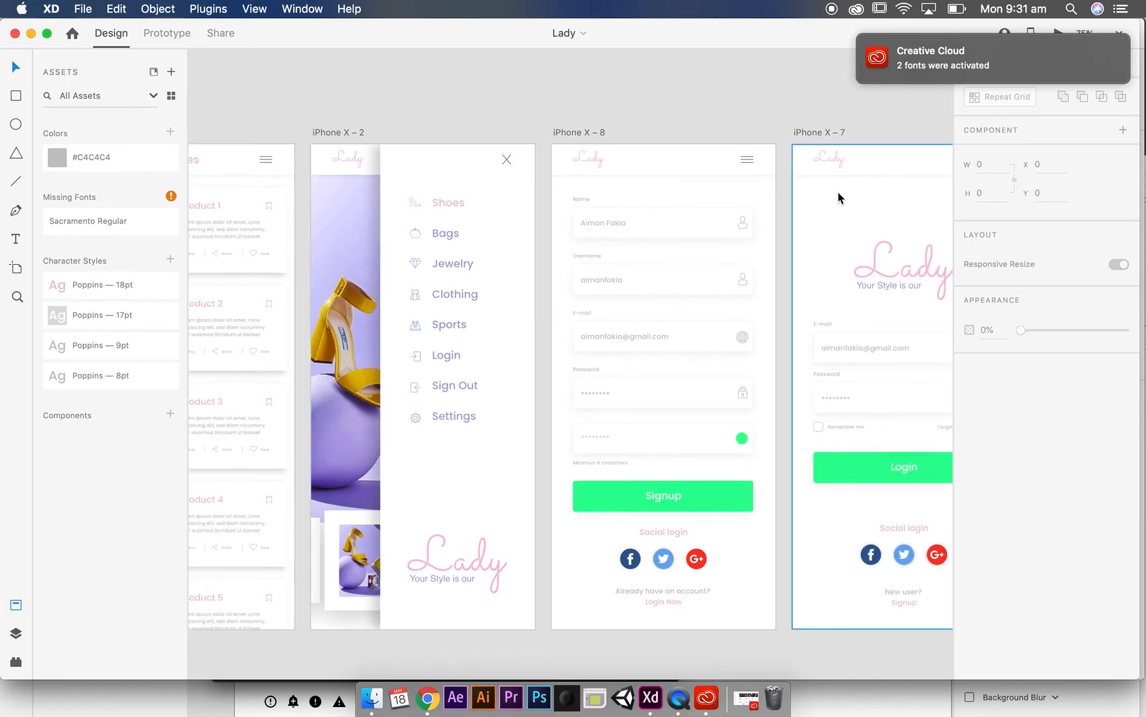
scroll(838, 191, left, 10)
scroll(838, 192, left, 10)
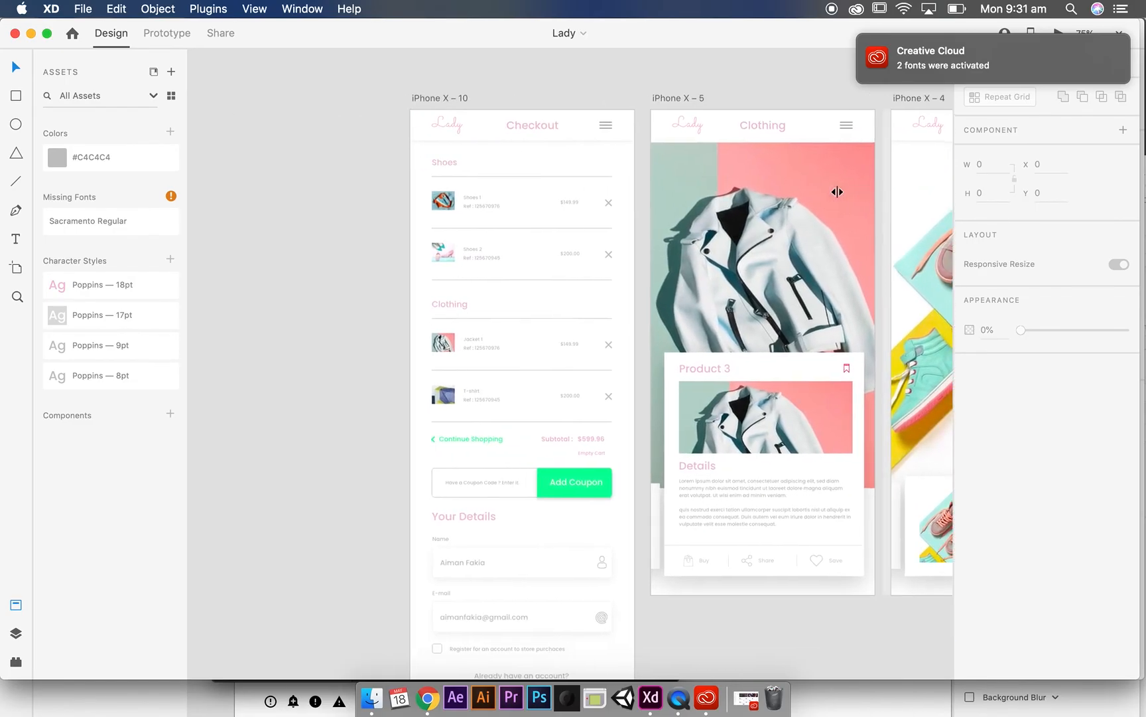
scroll(743, 142, right, 15)
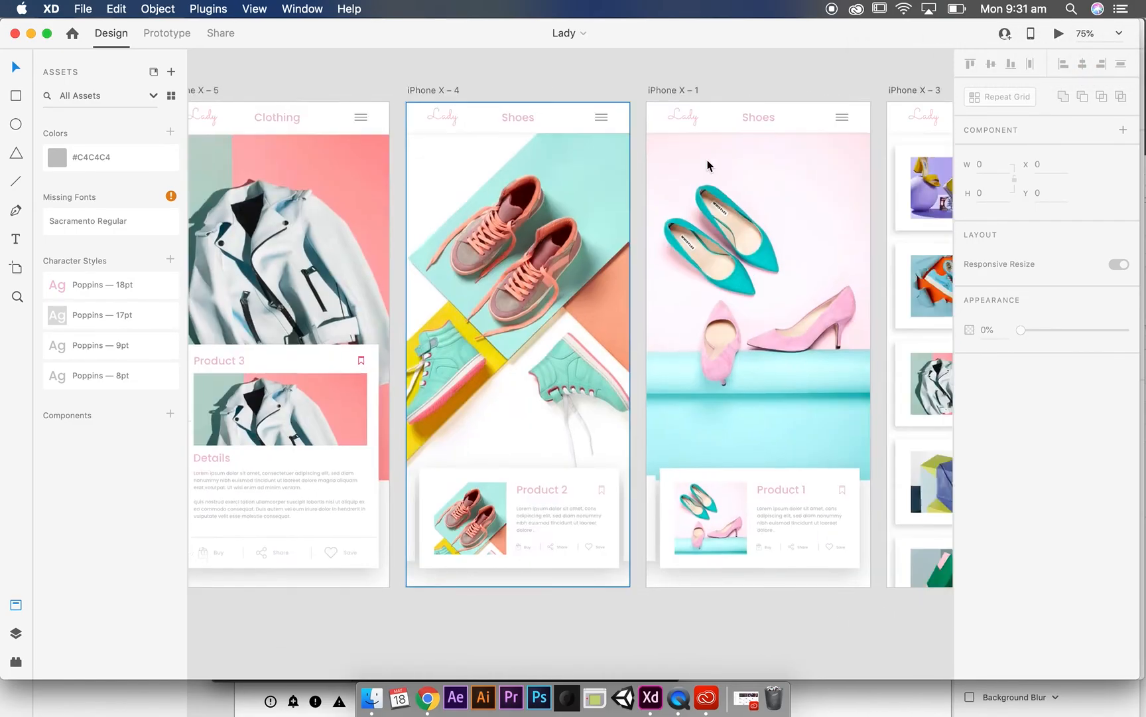
scroll(707, 166, right, 15)
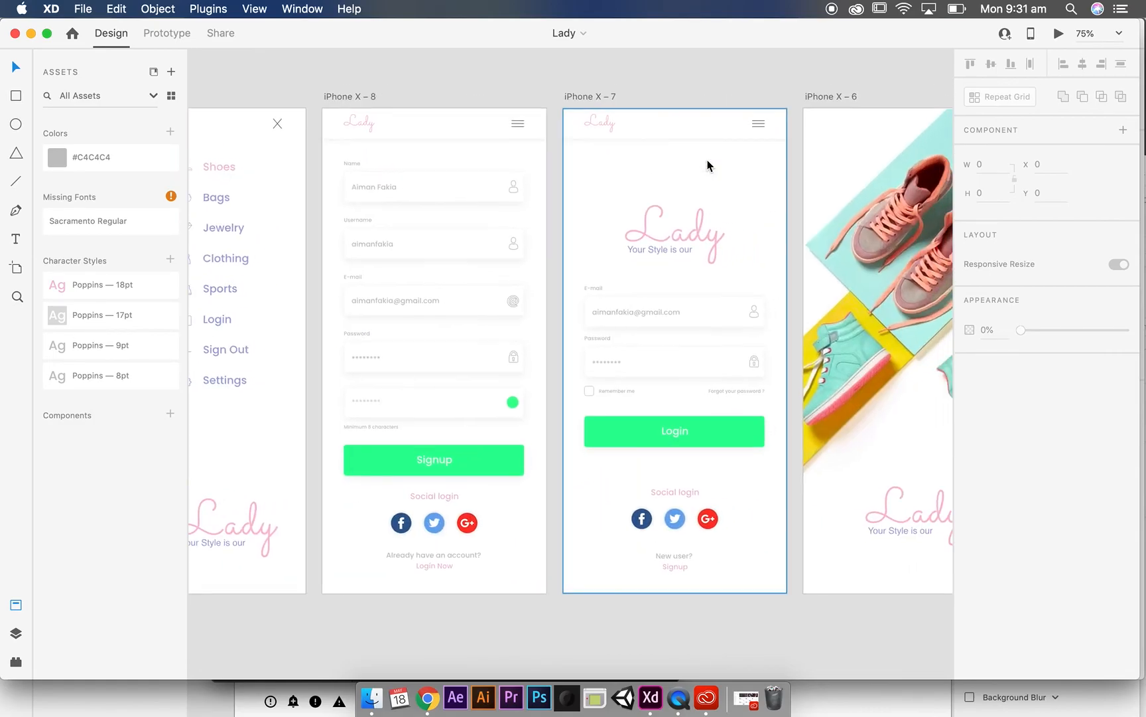
click(707, 165)
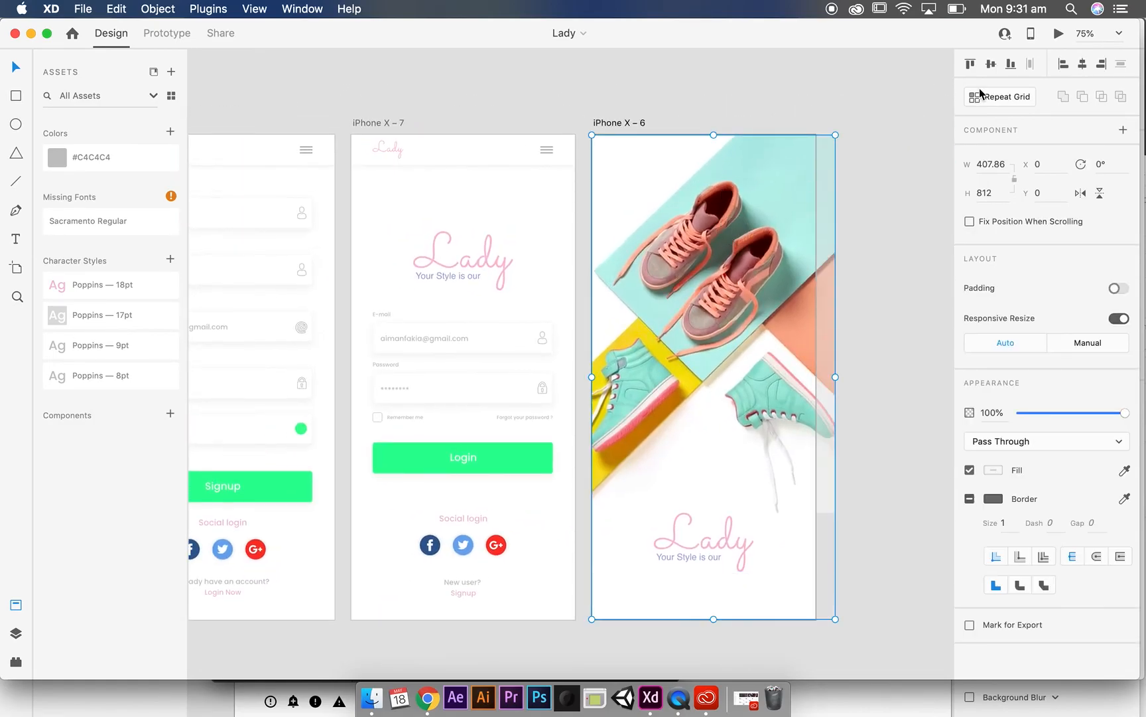
Switch to Prototype mode and examine the interaction handles on the Lady kit's splash, login, signup and menu screens.
click(142, 34)
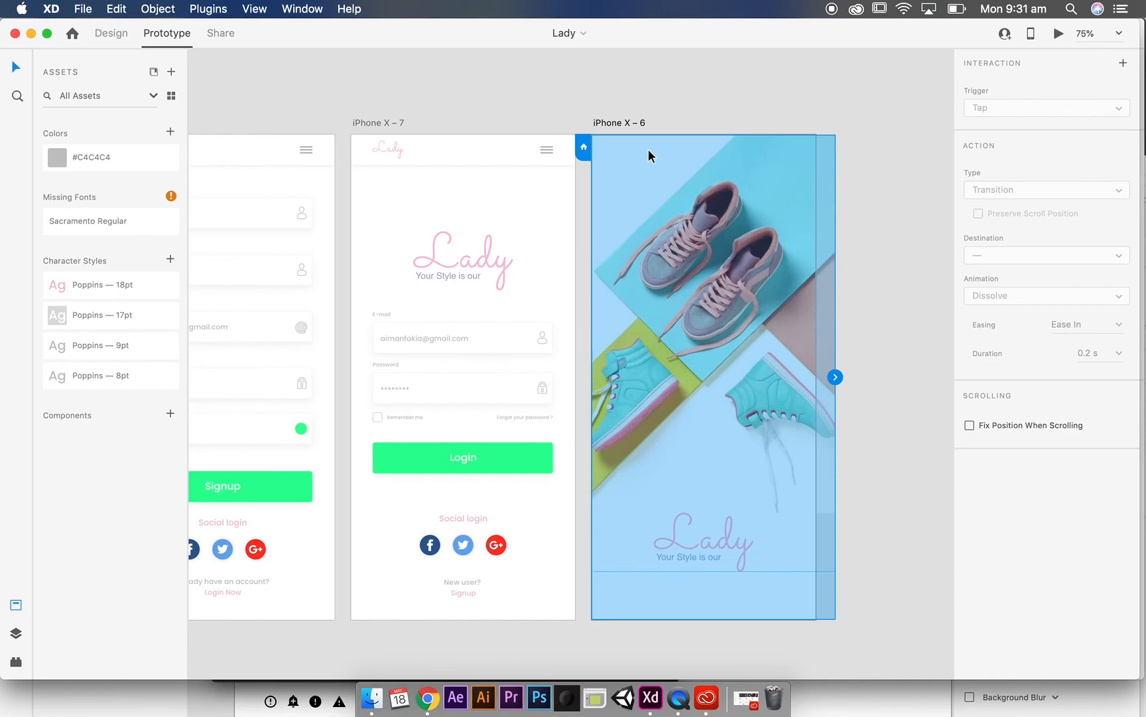
scroll(641, 179, down, 3)
drag(633, 205, 635, 215)
key(super+z)
click(890, 412)
click(710, 277)
click(541, 232)
click(329, 303)
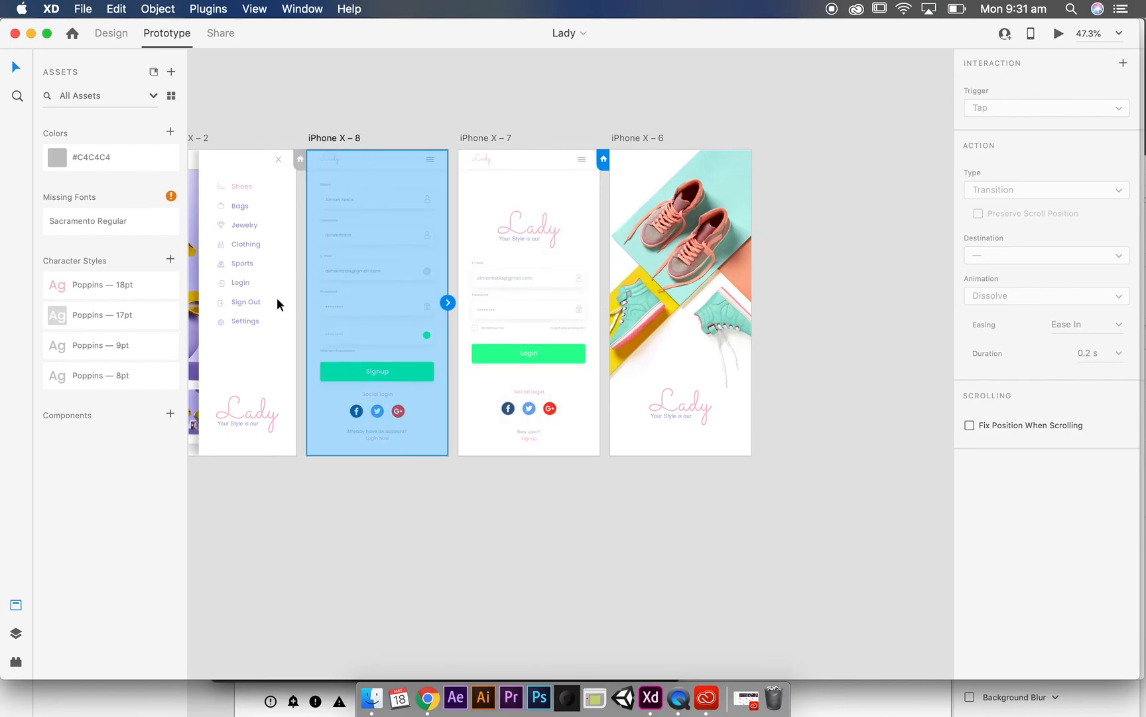
click(273, 279)
Link the splash artwork on iPhone X – 6 to iPhone X – 7 with a Tap-triggered Dissolve transition.
click(792, 319)
click(661, 230)
click(761, 302)
drag(761, 303, 543, 290)
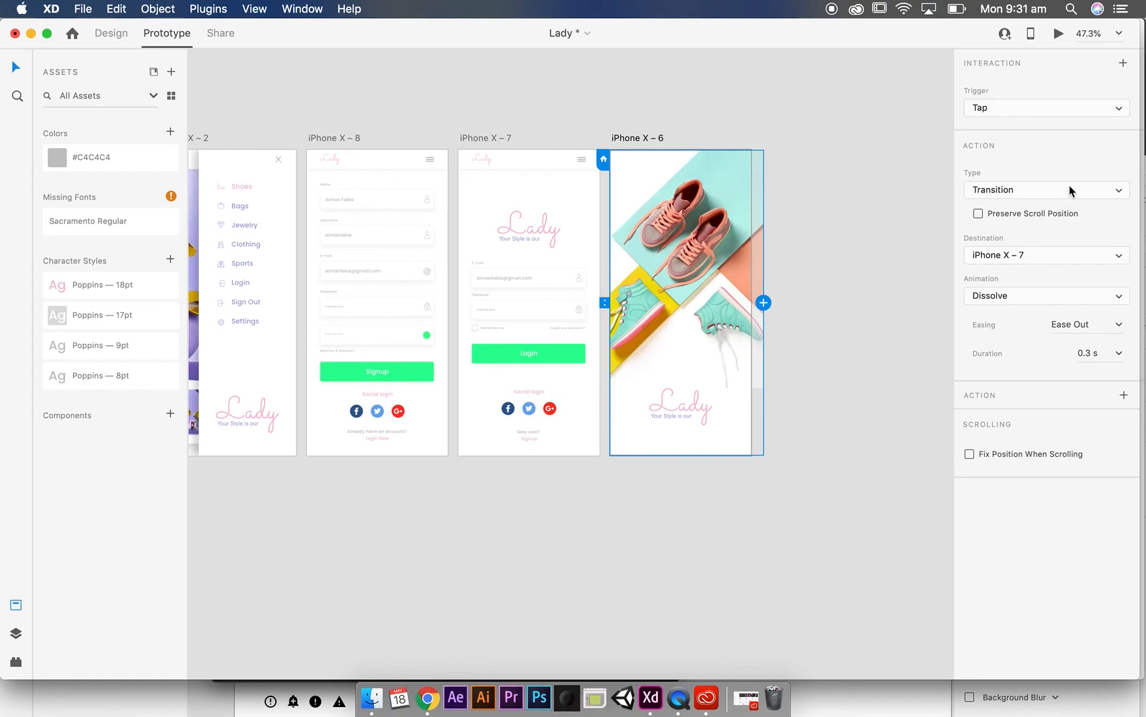
click(1096, 116)
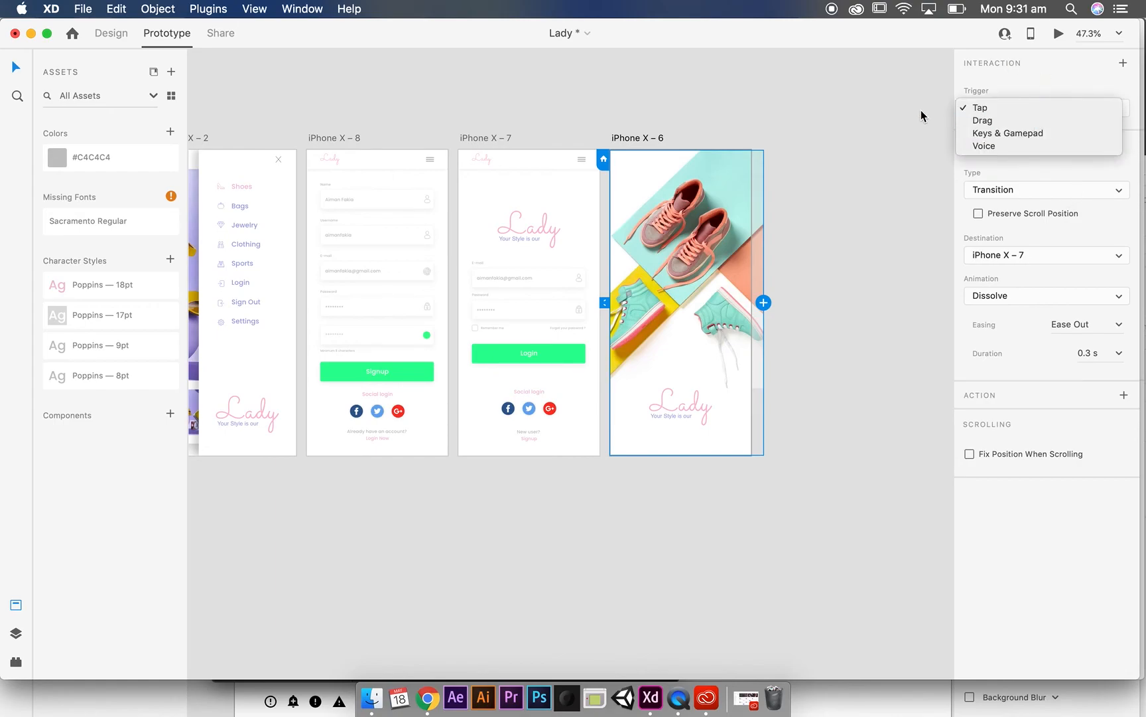
click(886, 220)
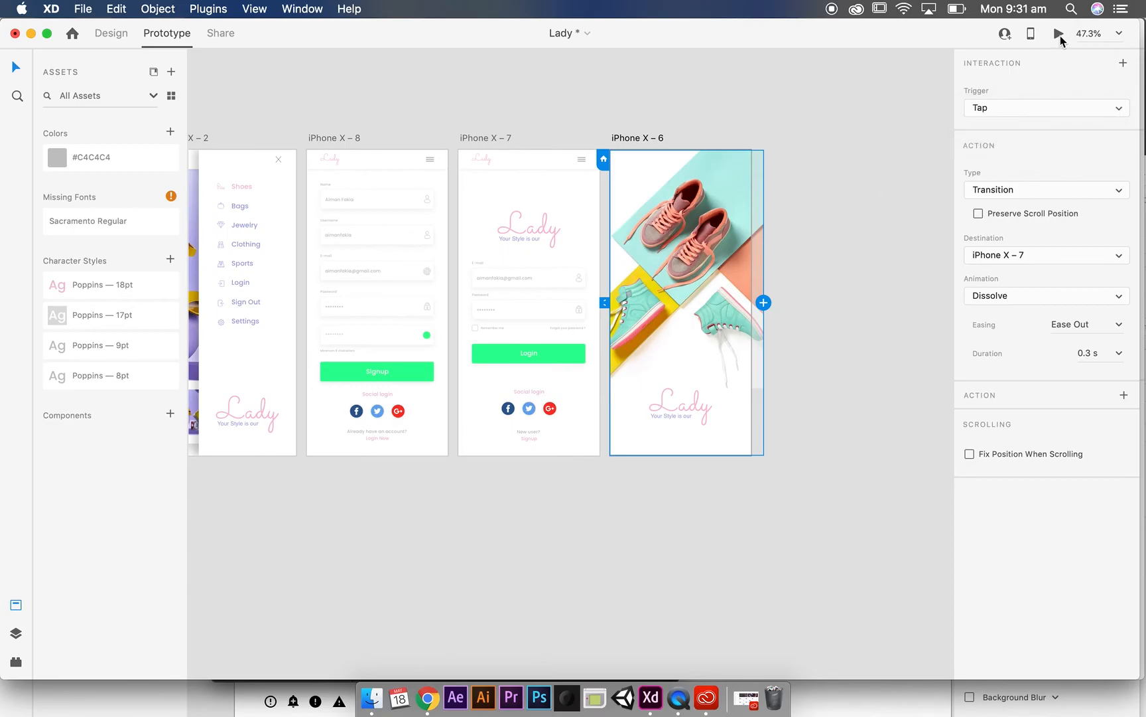
Preview the Lady prototype from the splash screen to the login screen, and close the preview.
click(1059, 33)
click(515, 336)
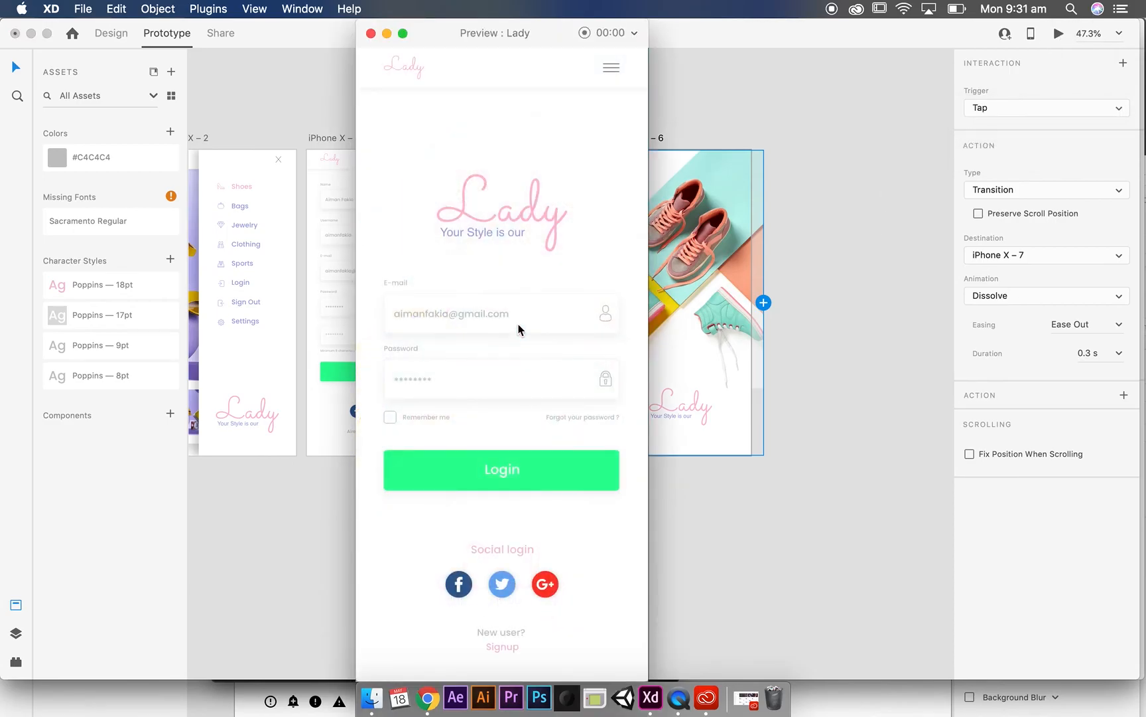
click(370, 33)
Review the Lady kit's shoe listing, menu, signup and login screens, looking closely at the iPhone X – 8 signup form.
scroll(479, 328, left, 5)
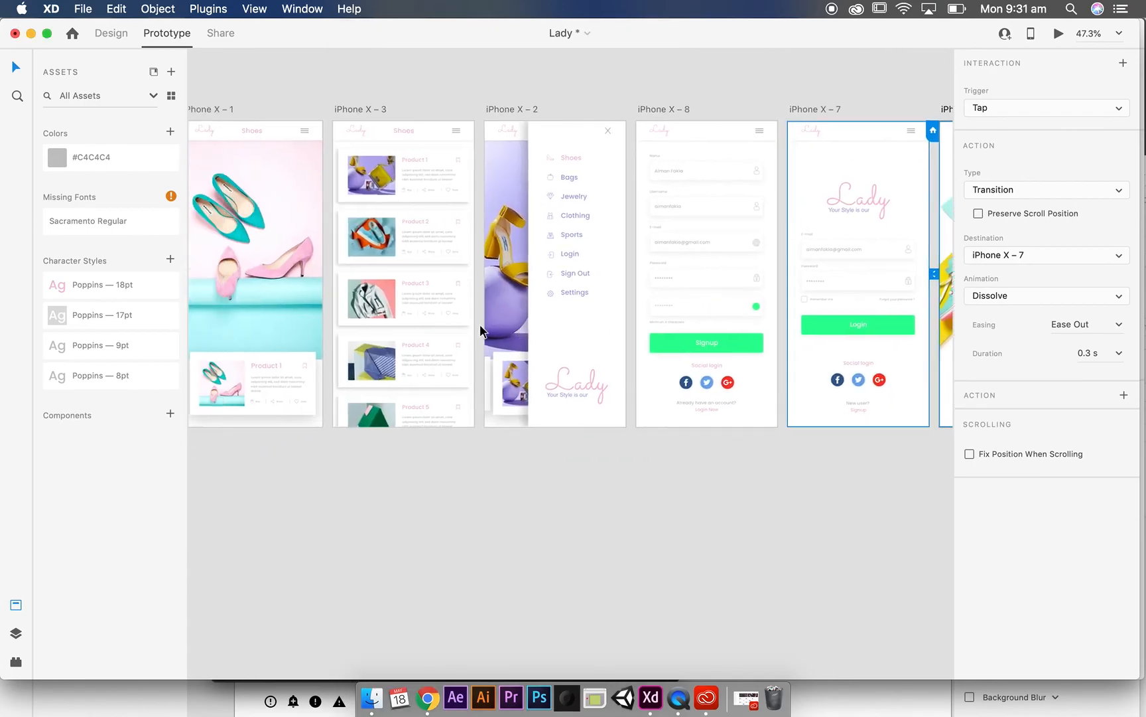
scroll(482, 331, right, 5)
scroll(482, 331, up, 2)
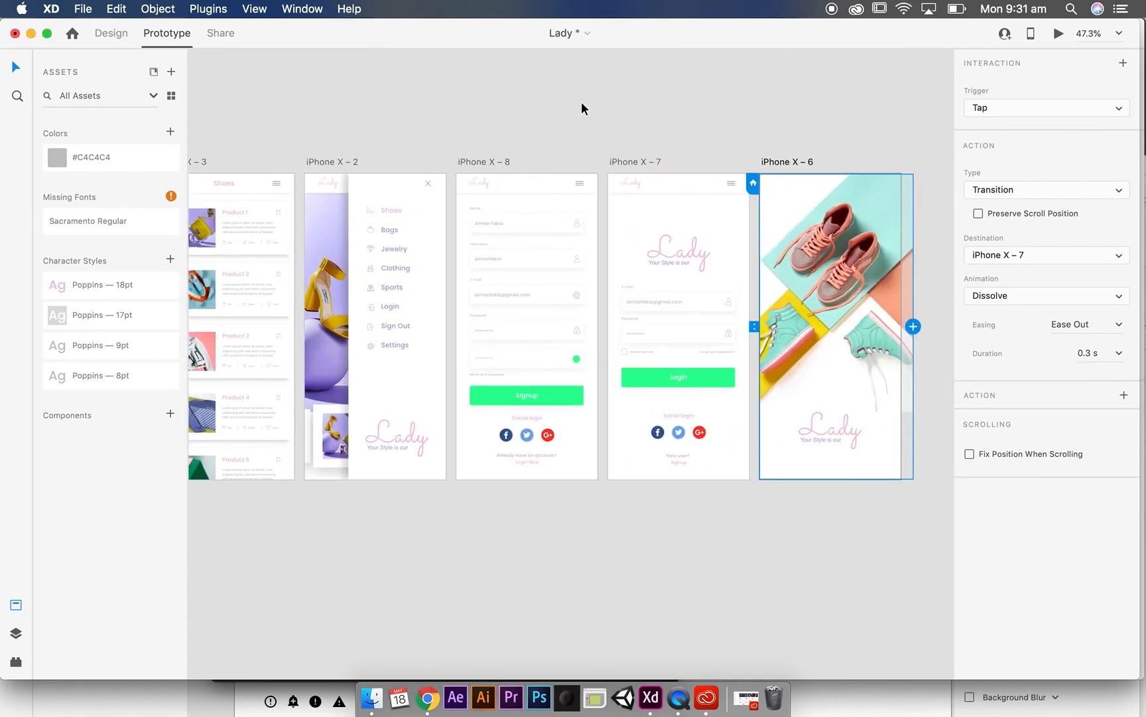
click(645, 326)
scroll(638, 305, left, 2)
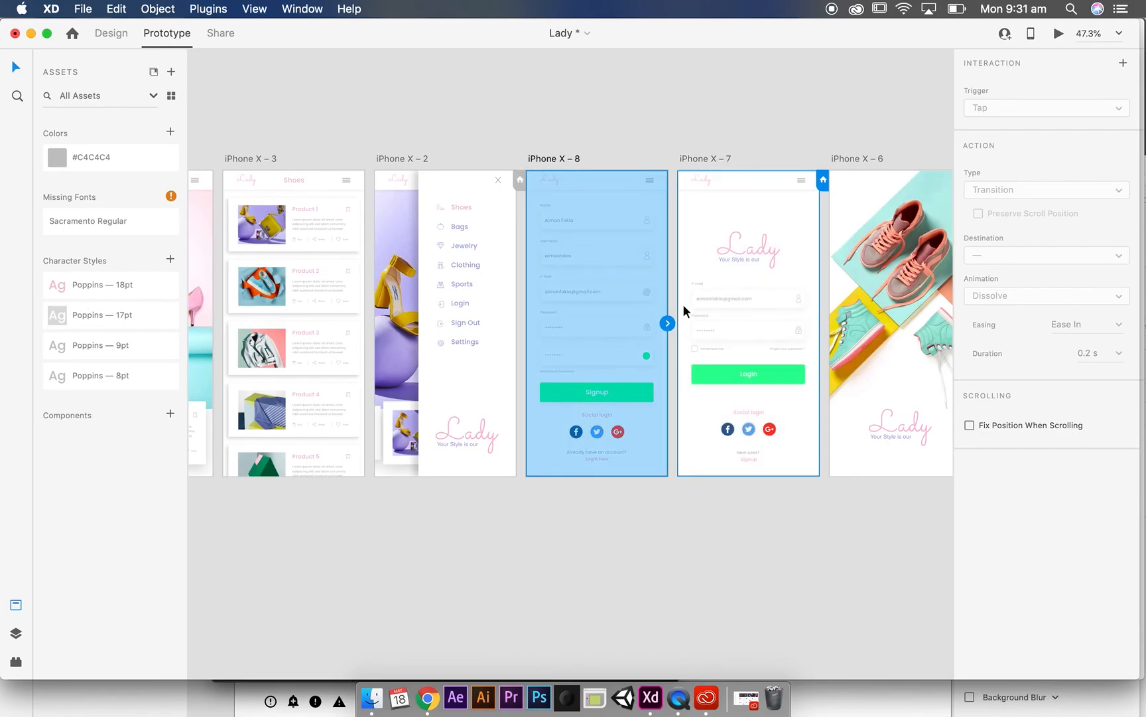
scroll(649, 204, up, 5)
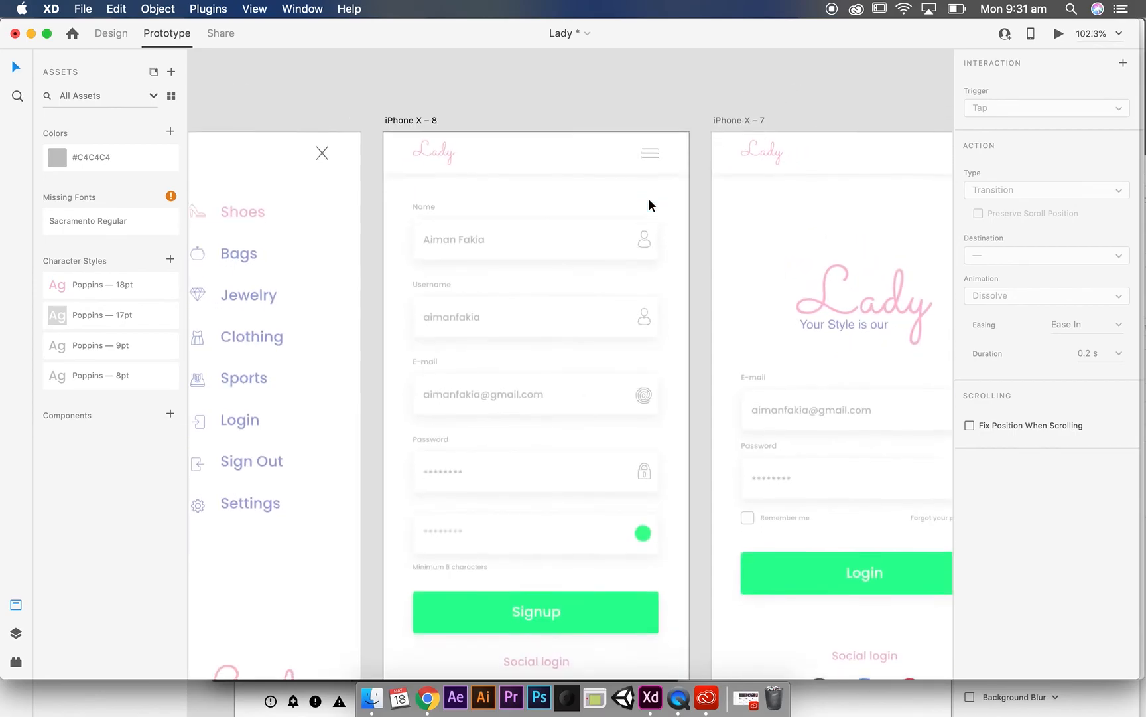
scroll(649, 206, down, 1)
click(430, 122)
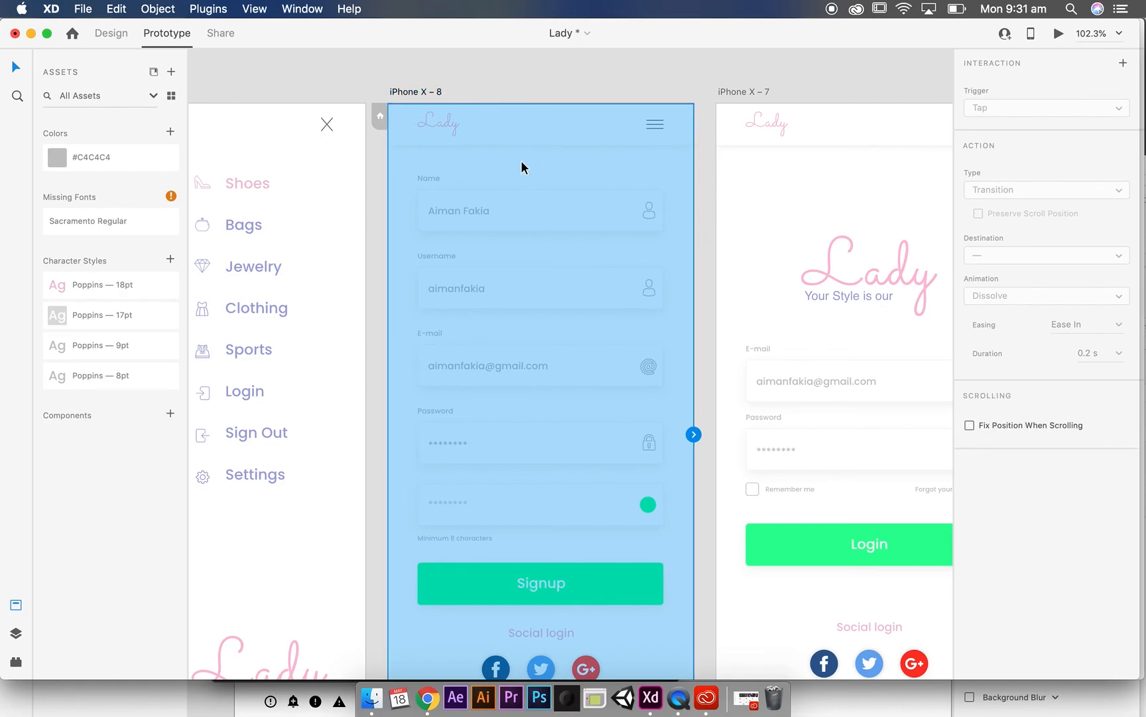
click(537, 79)
click(460, 217)
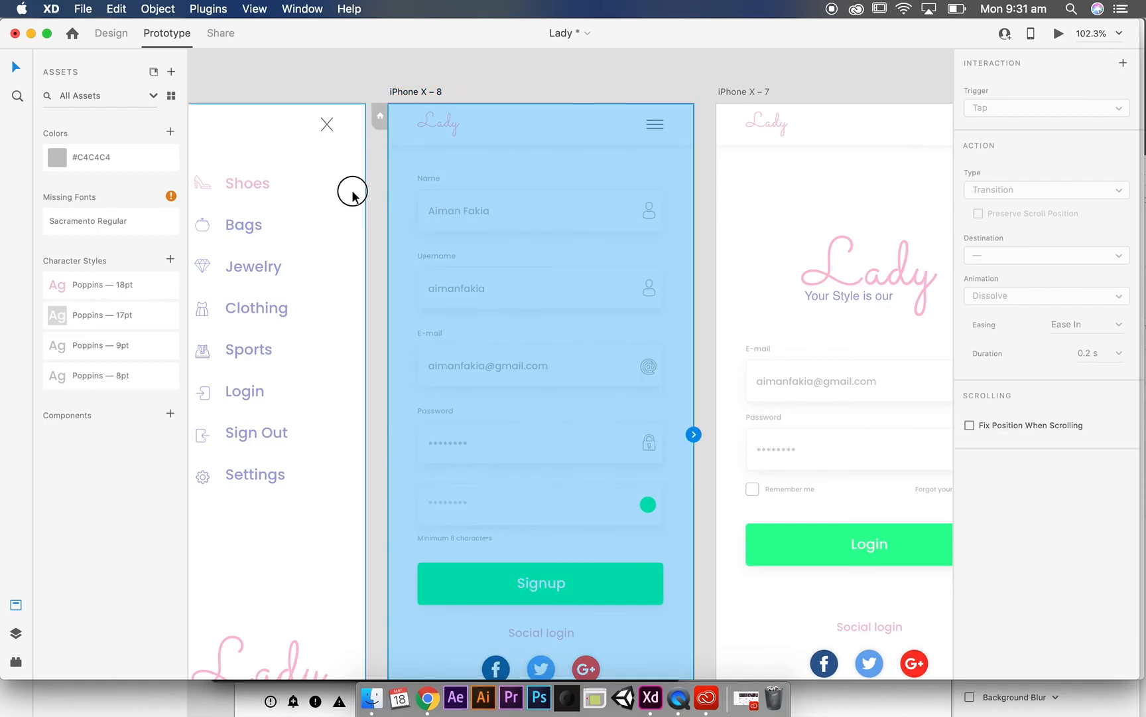
click(275, 195)
click(398, 71)
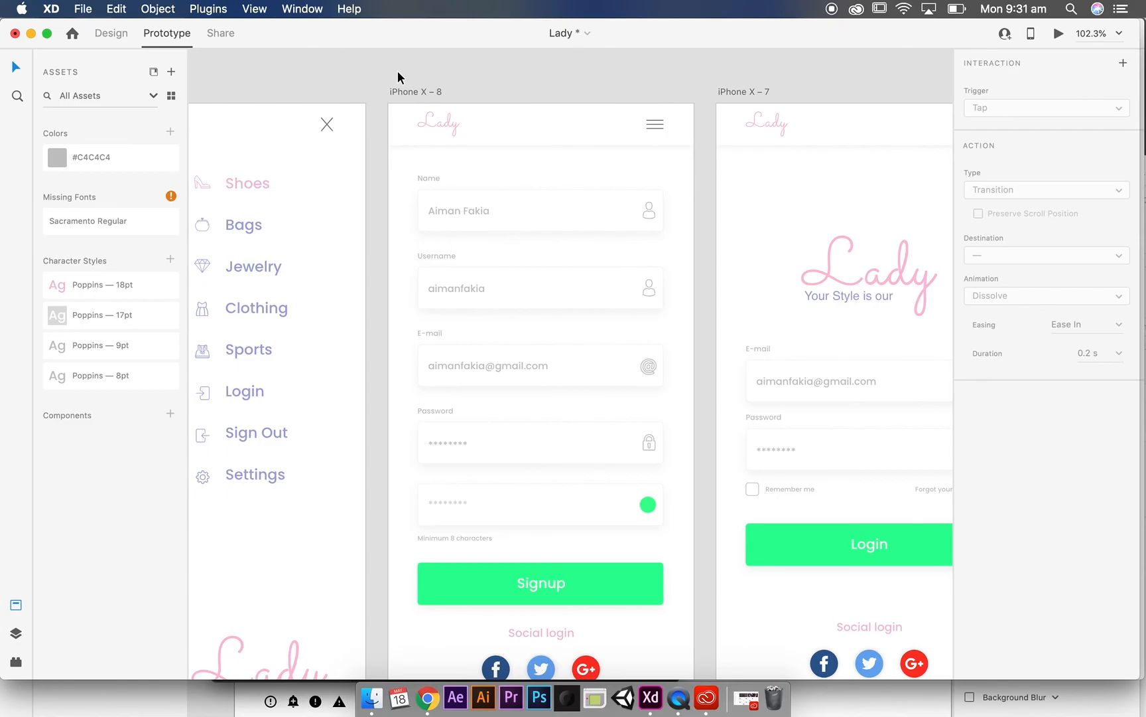
scroll(492, 165, down, 5)
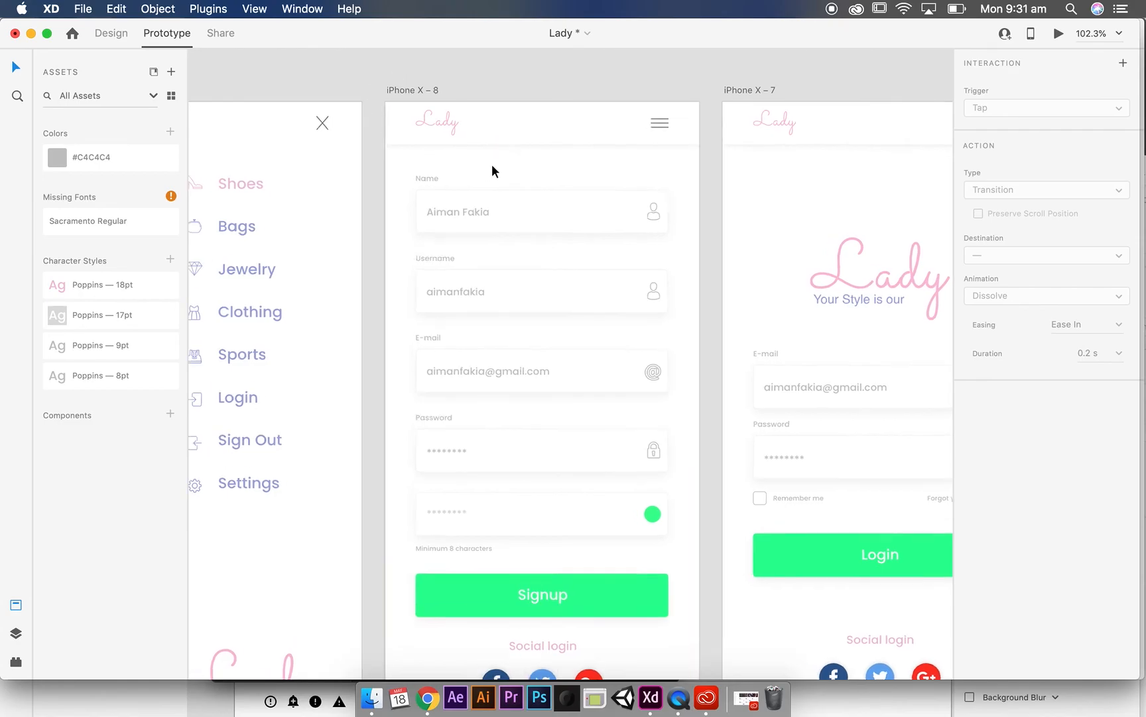
click(389, 205)
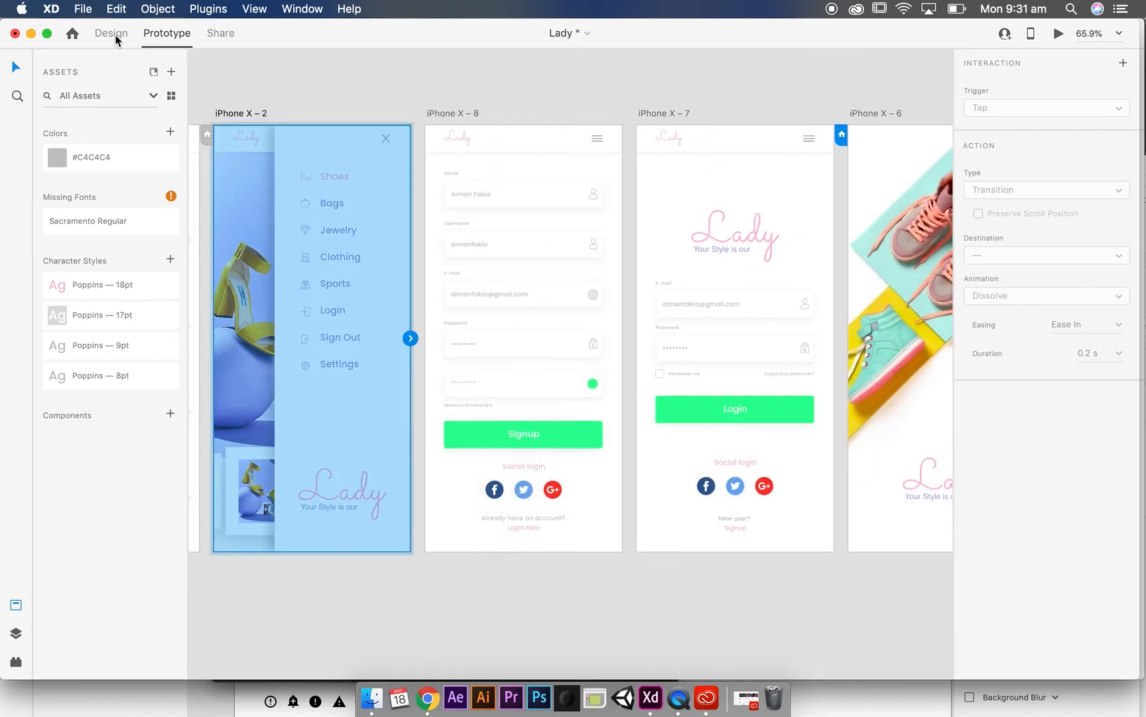
Switch to Design mode and delete only the shadowed header background from the iPhone X – 8 signup screen.
click(112, 33)
click(450, 91)
click(451, 134)
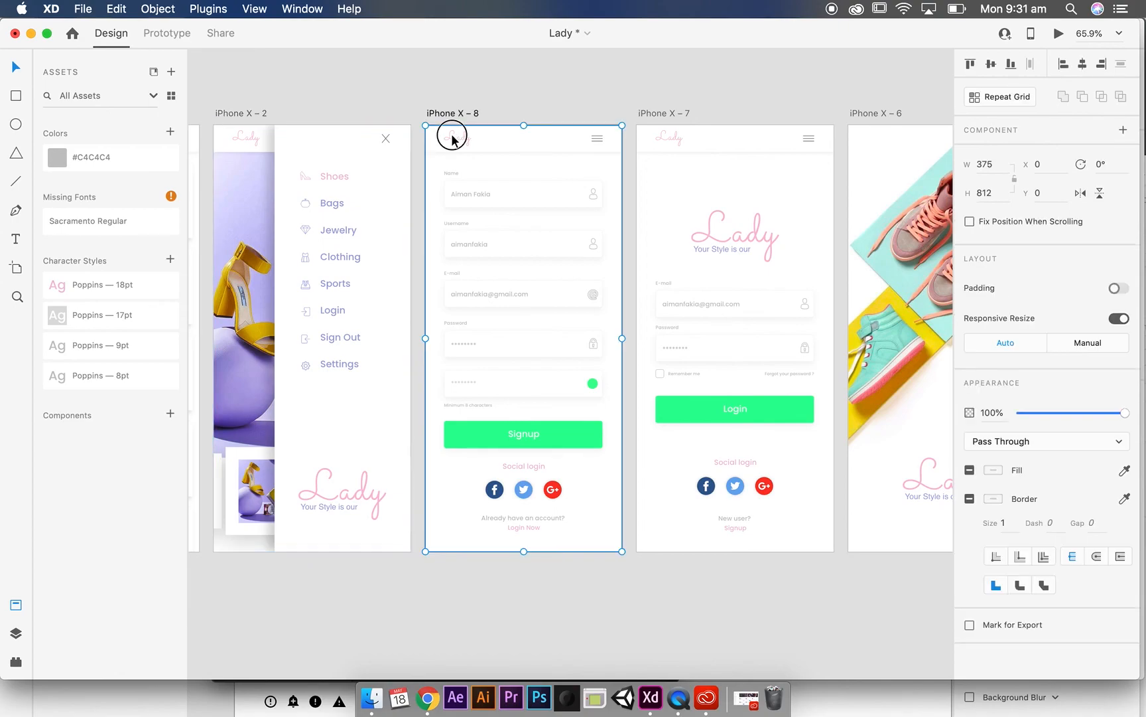
click(478, 146)
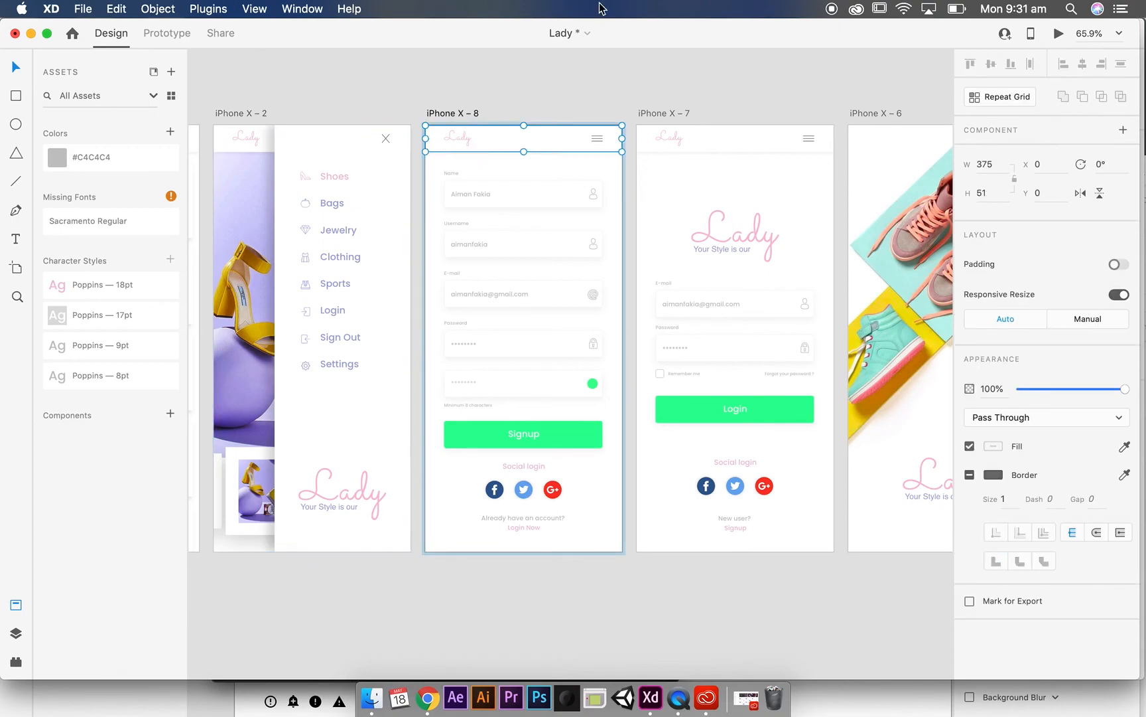
key(Delete)
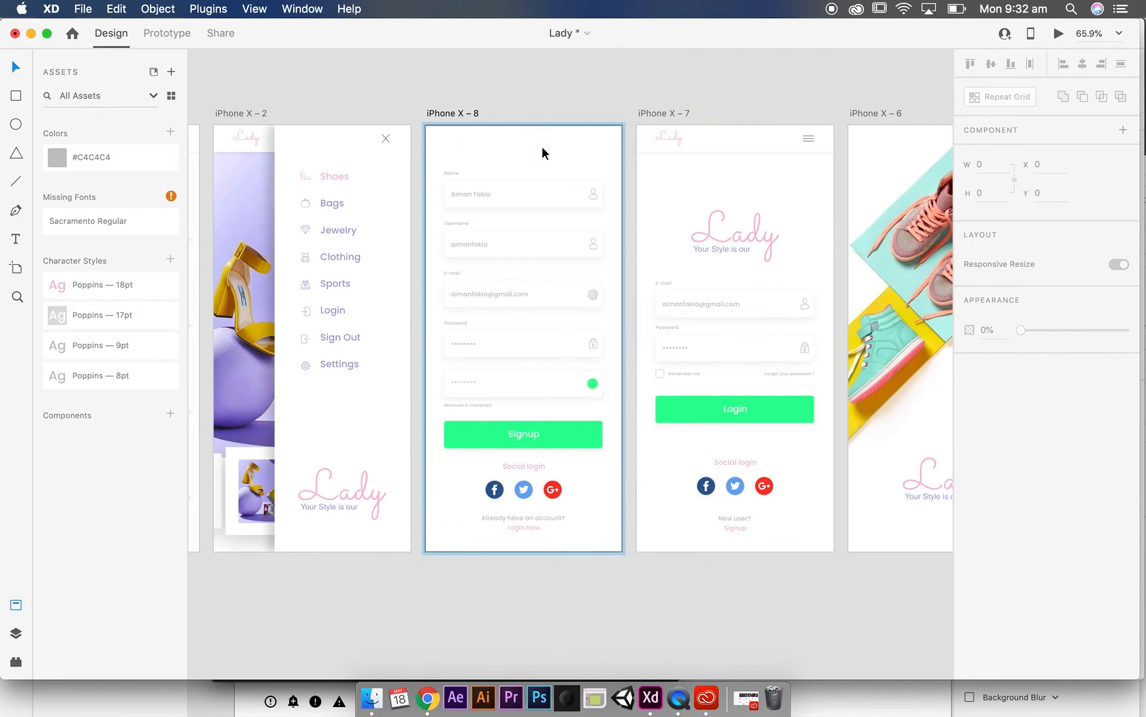
key(super+z)
double_click(467, 136)
click(467, 137)
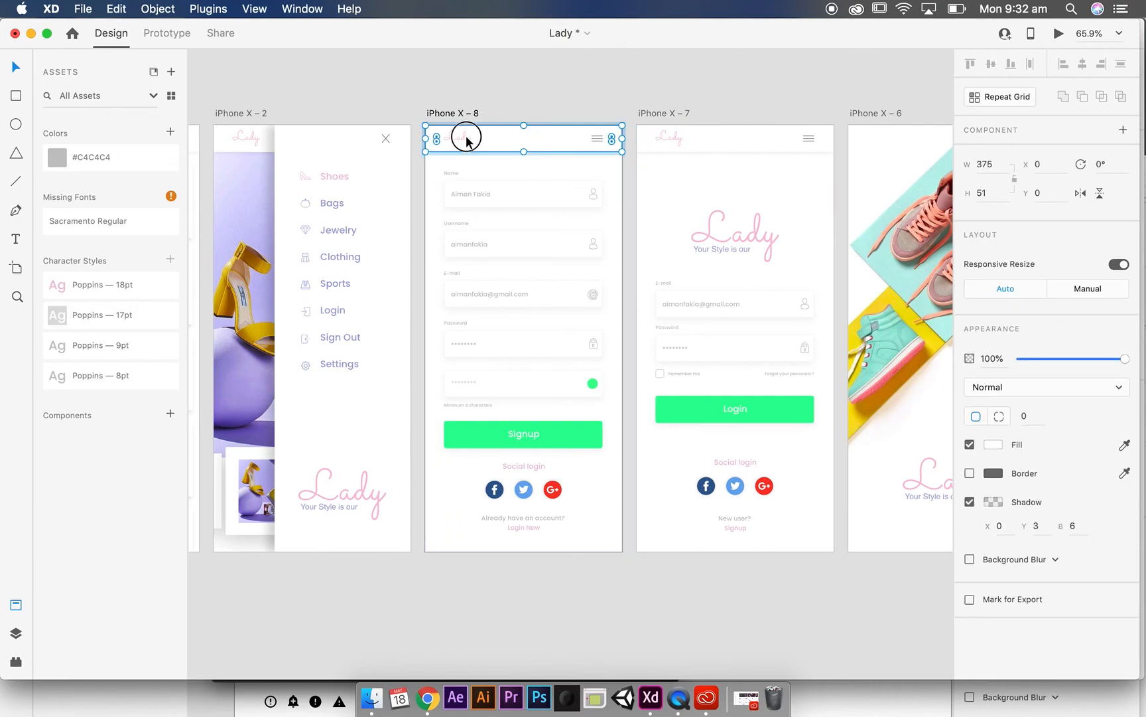
key(Delete)
Delete the Lady logo from the iPhone X – 8 header, leaving the hamburger icon in place.
click(461, 136)
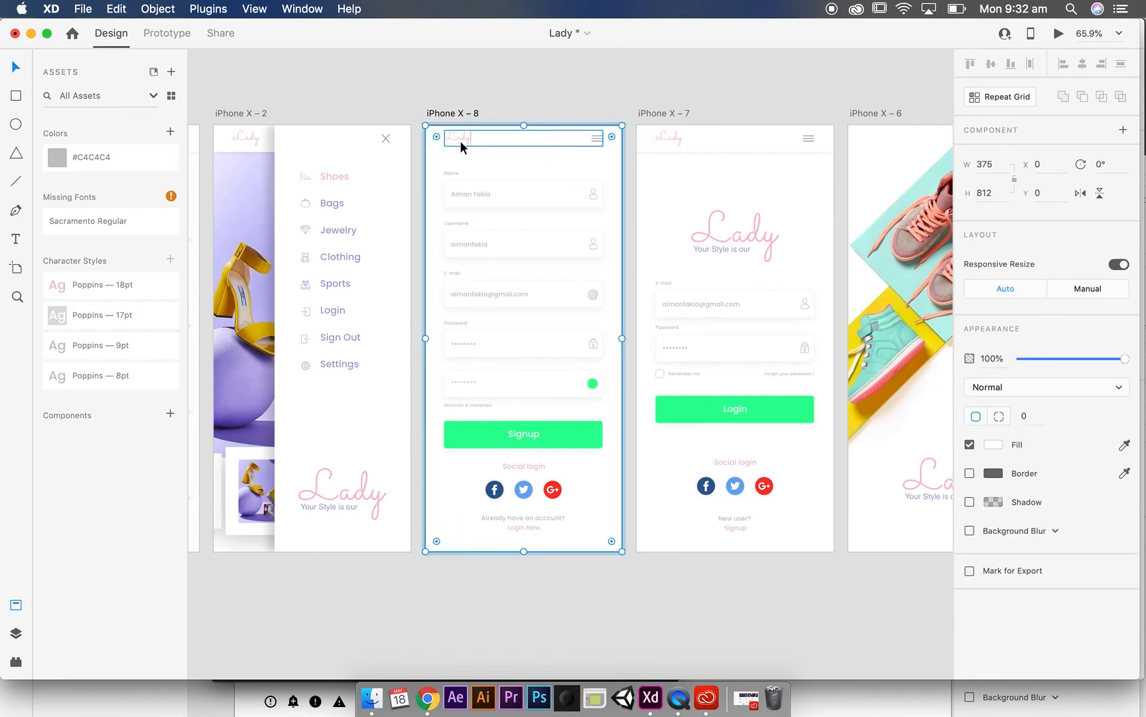
click(462, 137)
key(Delete)
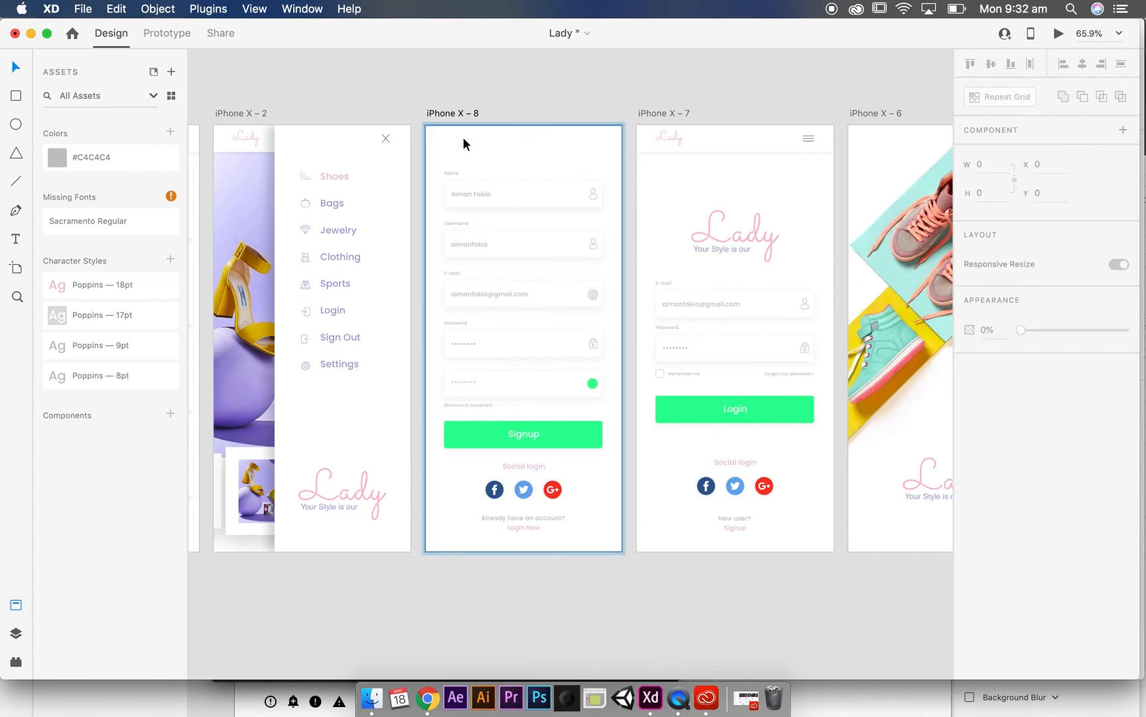
key(super+z)
double_click(463, 137)
key(Delete)
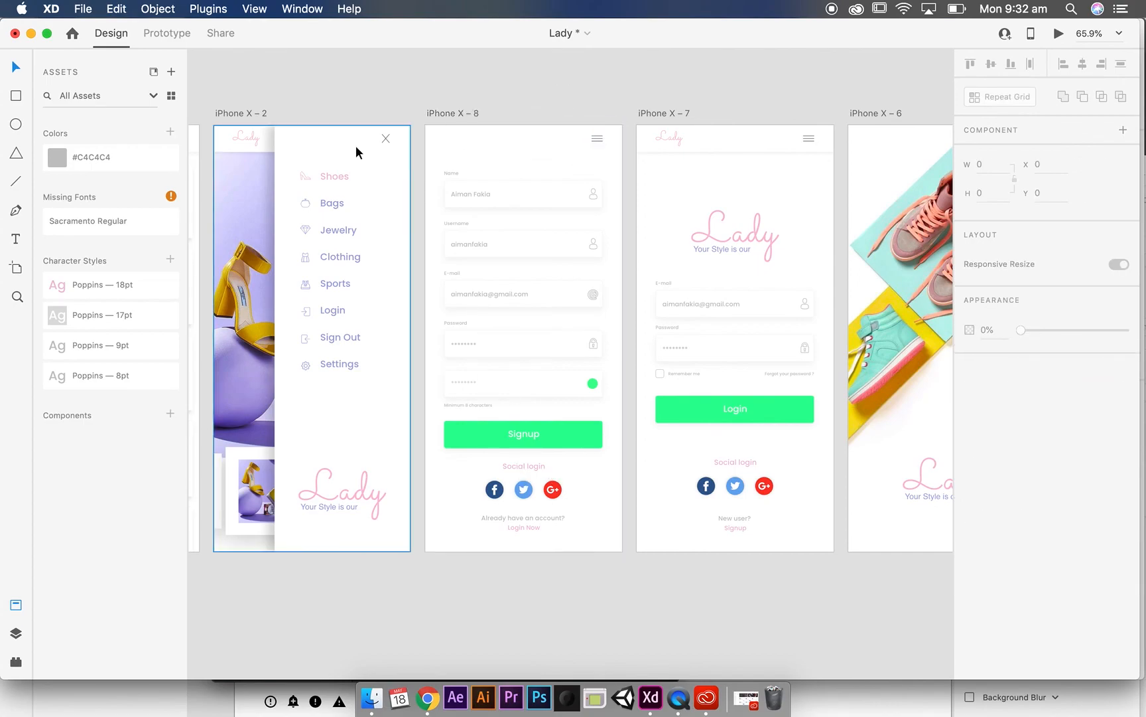
Copy the SEPHORA wordmark from the Sephora document and place it in the Lady kit's iPhone X – 8 header.
drag(338, 41, 524, 120)
click(361, 74)
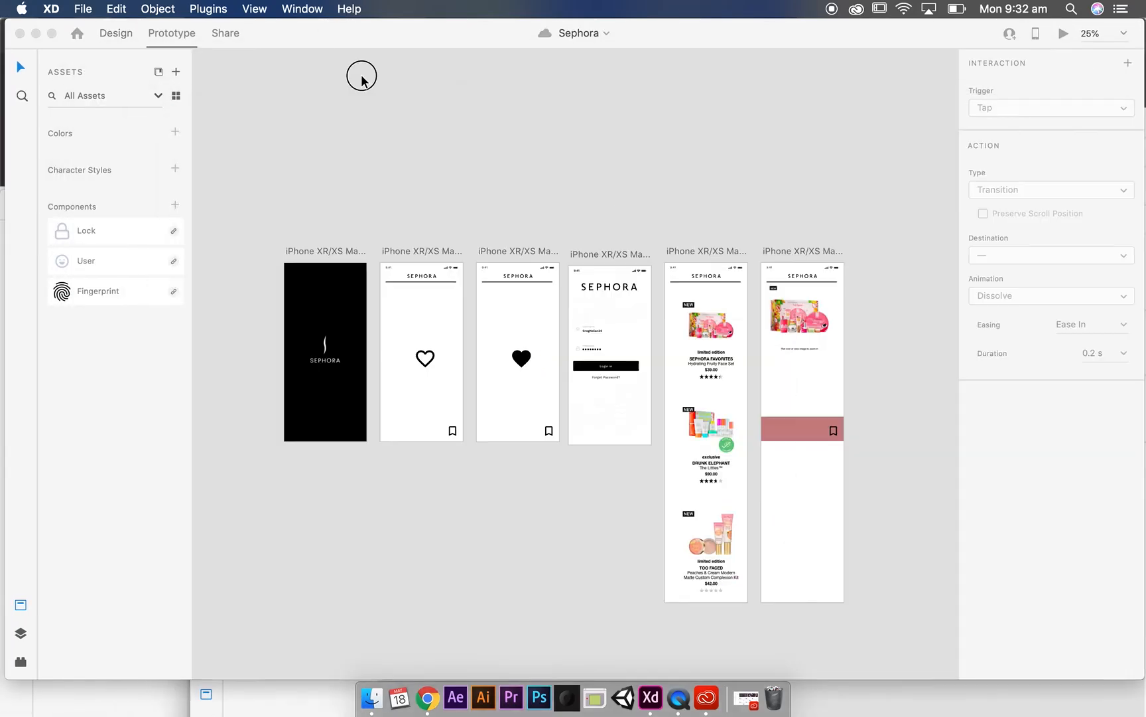
click(517, 275)
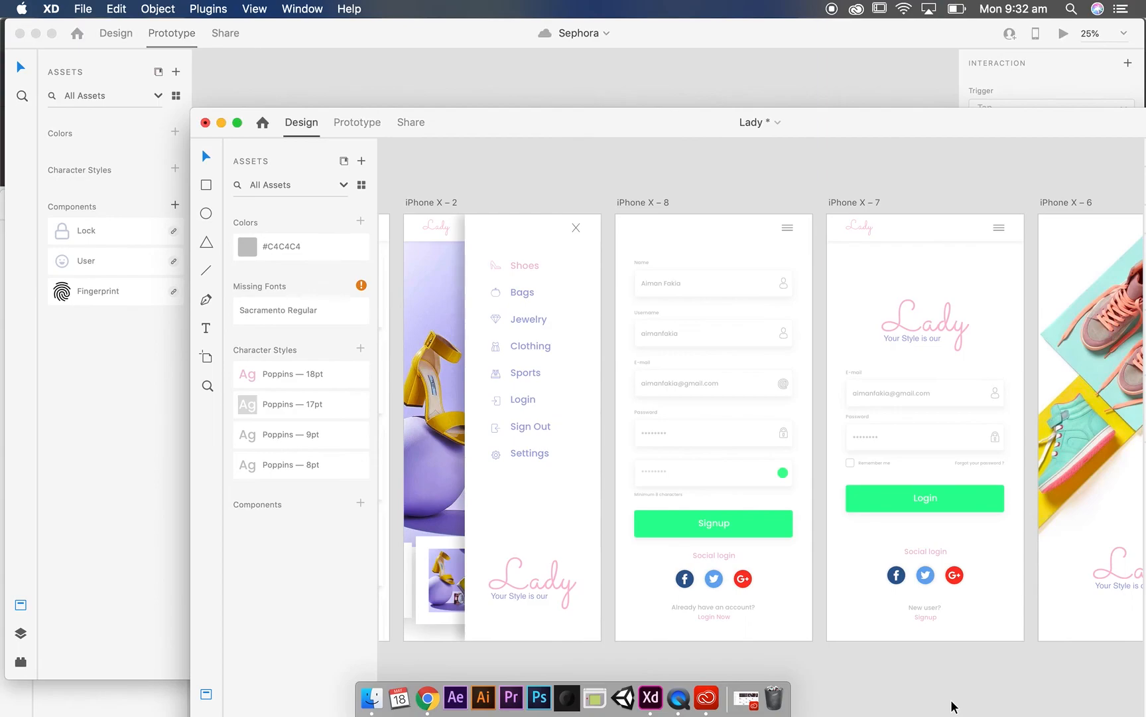
click(952, 694)
key(super+v)
drag(767, 455, 674, 233)
click(708, 199)
double_click(808, 131)
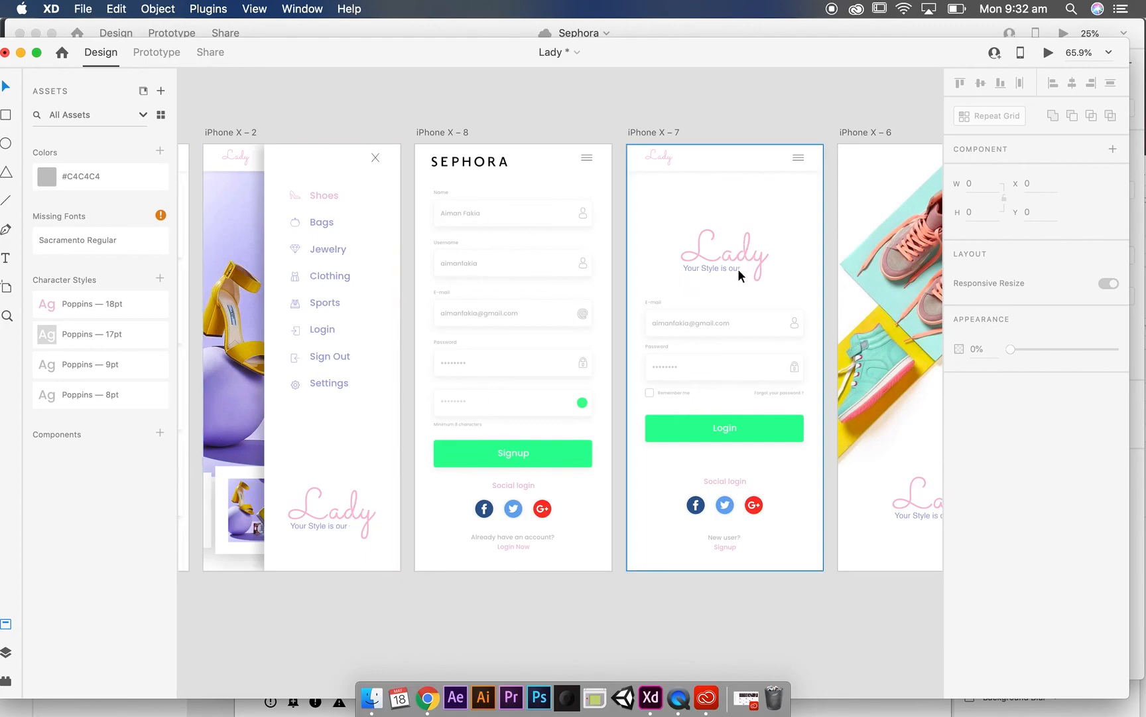
Look over the product list on iPhone X – 3 and select the masked Product 1 image for inspection.
scroll(823, 200, left, 5)
scroll(823, 200, down, 3)
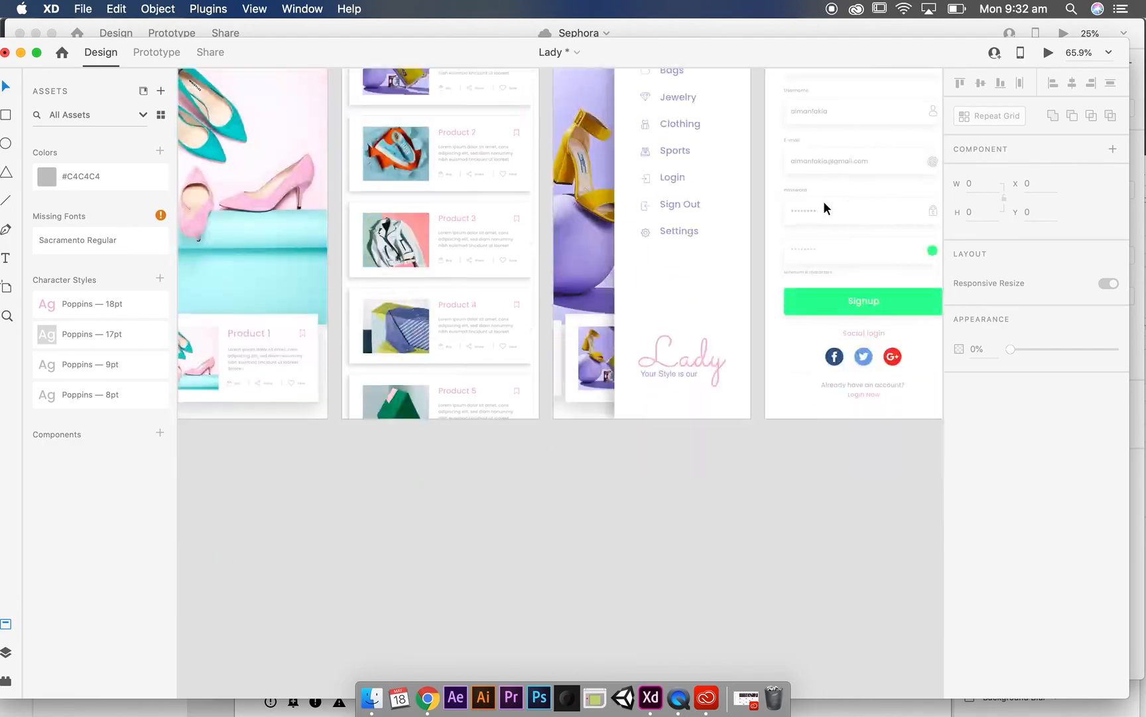
scroll(824, 200, up, 4)
scroll(824, 200, right, 2)
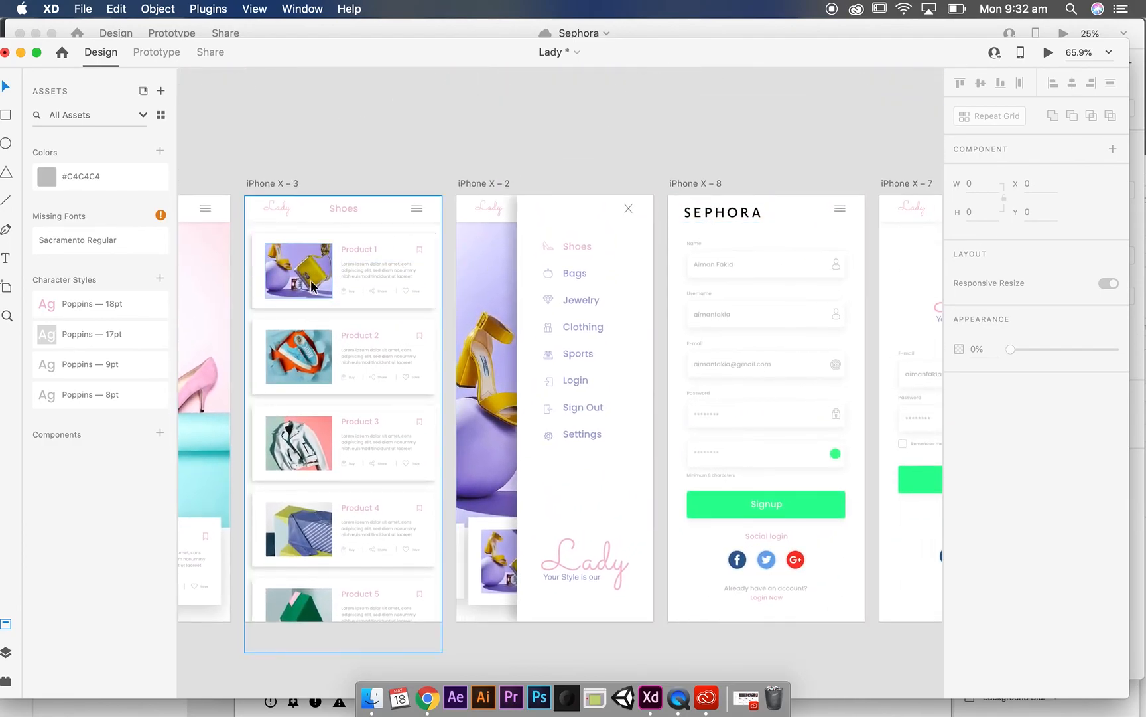
click(311, 286)
double_click(312, 286)
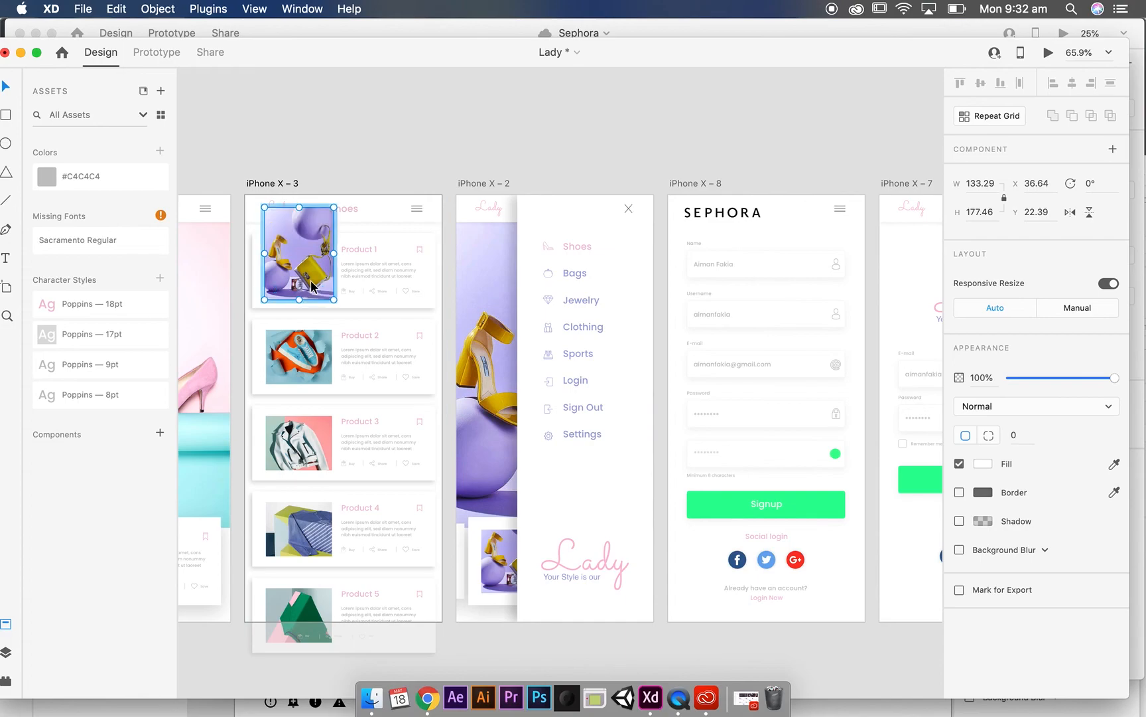
click(343, 166)
click(312, 251)
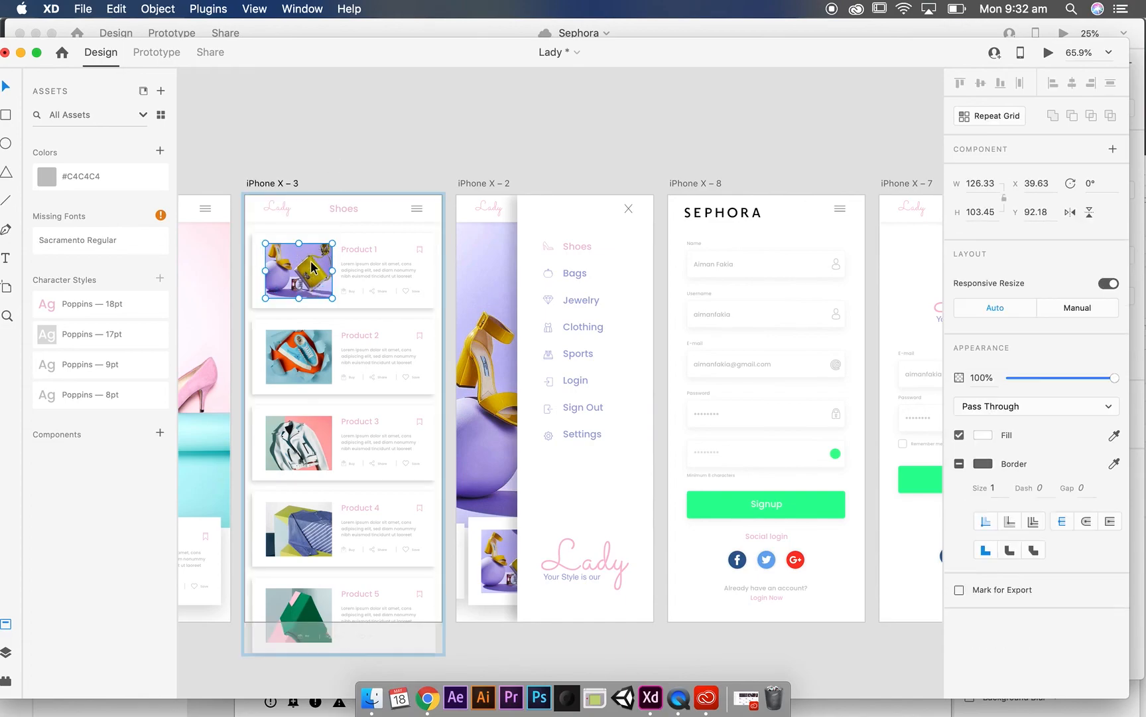
double_click(312, 251)
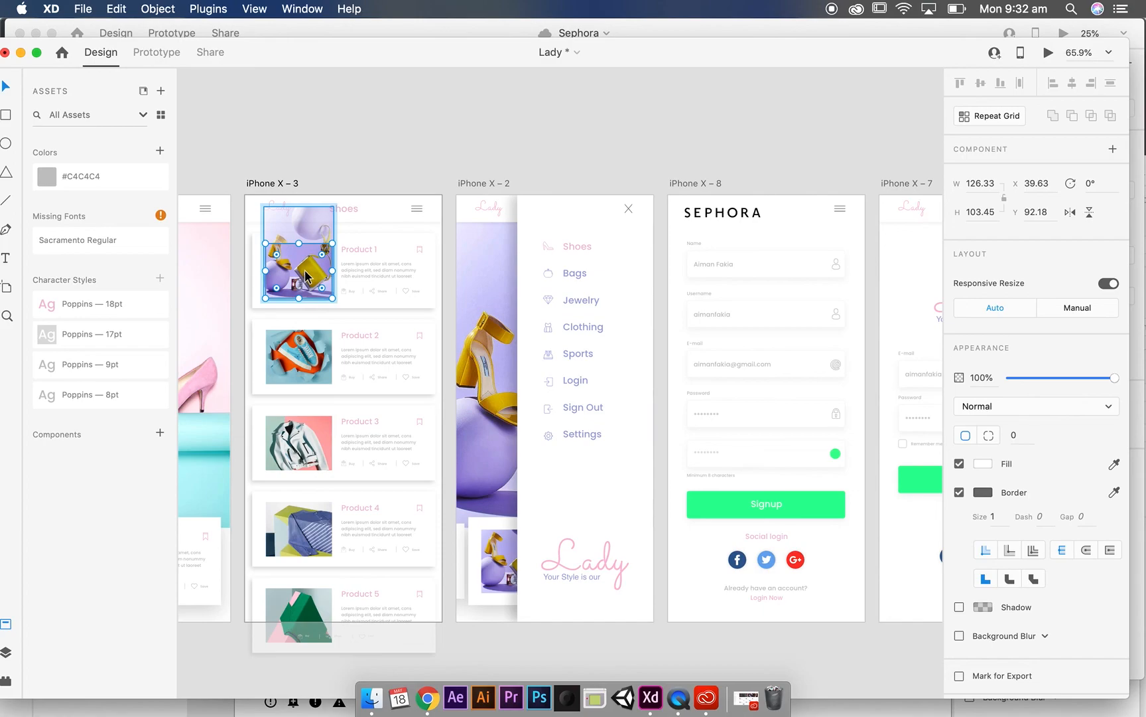
Try moving the Product 1 picture out of its mask to above iPhone X – 3, and undo the move.
click(319, 232)
drag(319, 232, 388, 151)
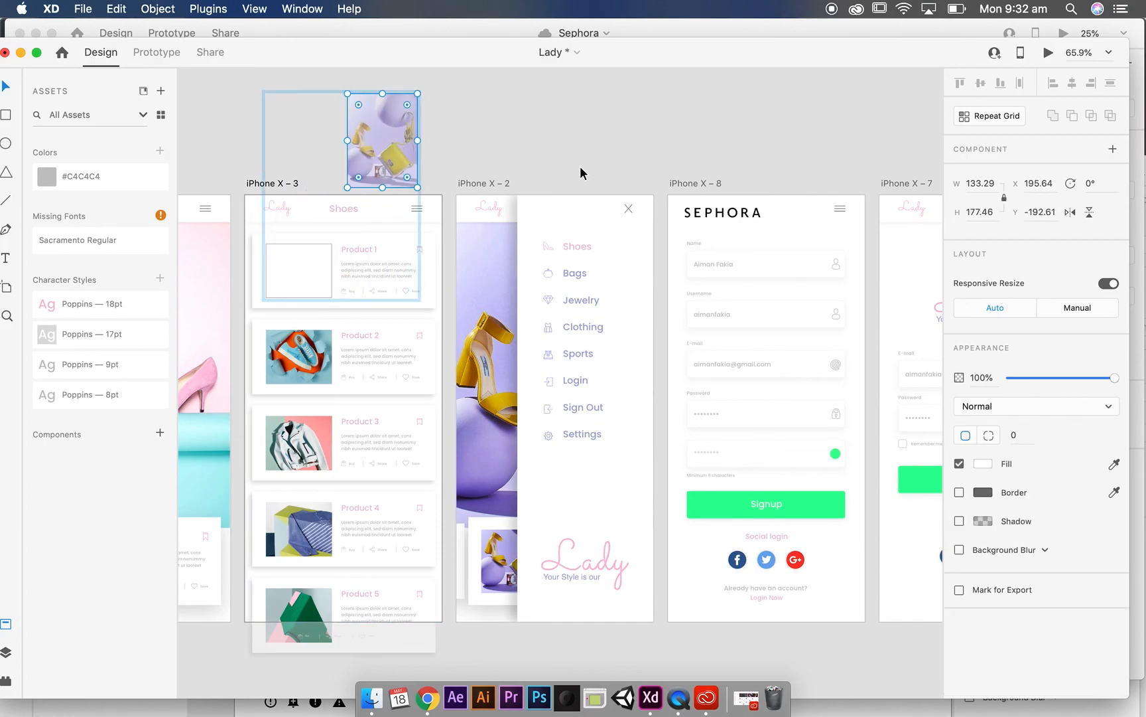
key(super+z)
Return to the Sephora document and switch it to Design mode.
click(468, 164)
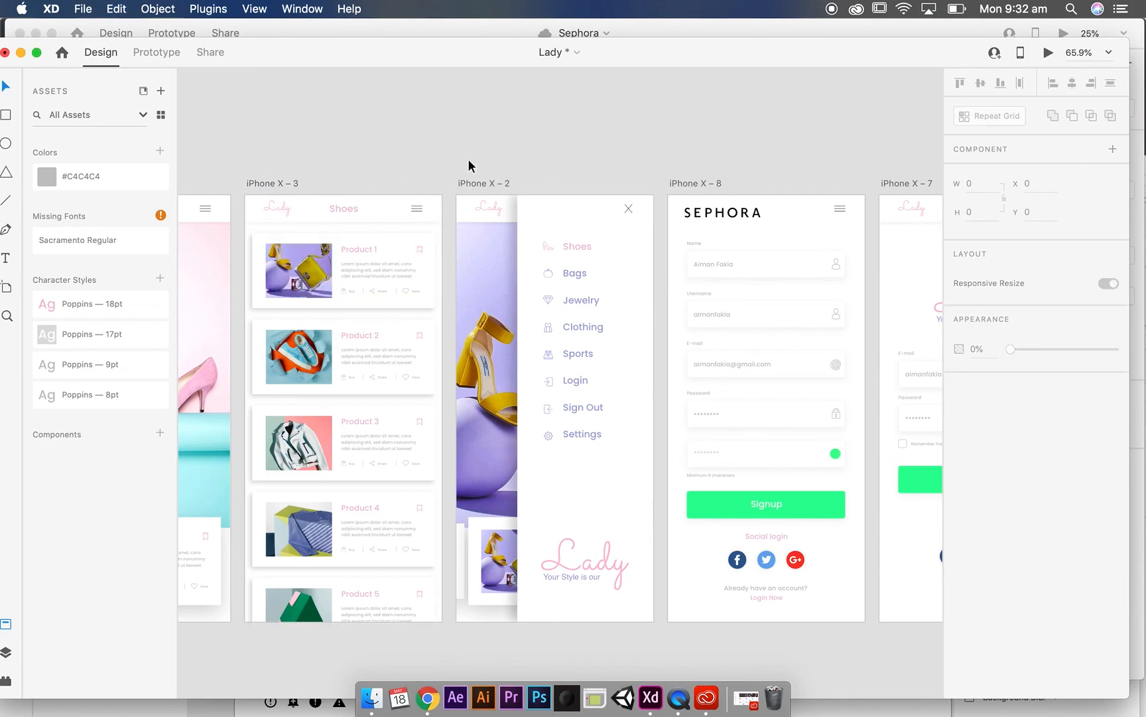
click(319, 272)
click(479, 118)
click(370, 35)
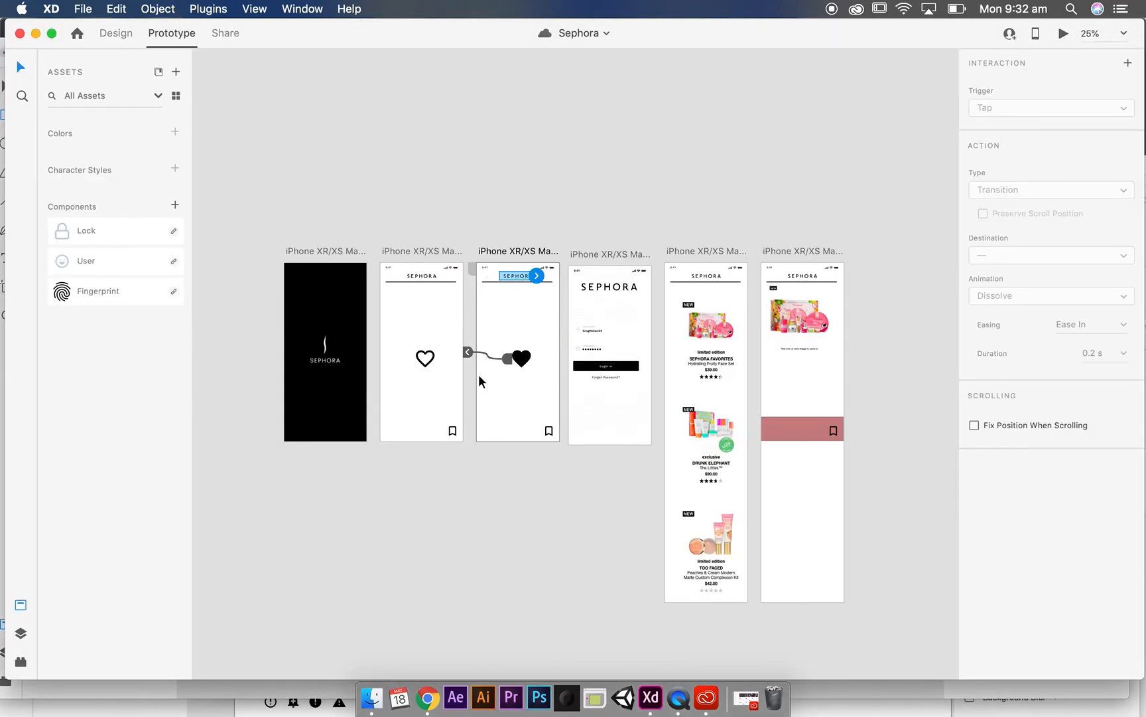
click(116, 34)
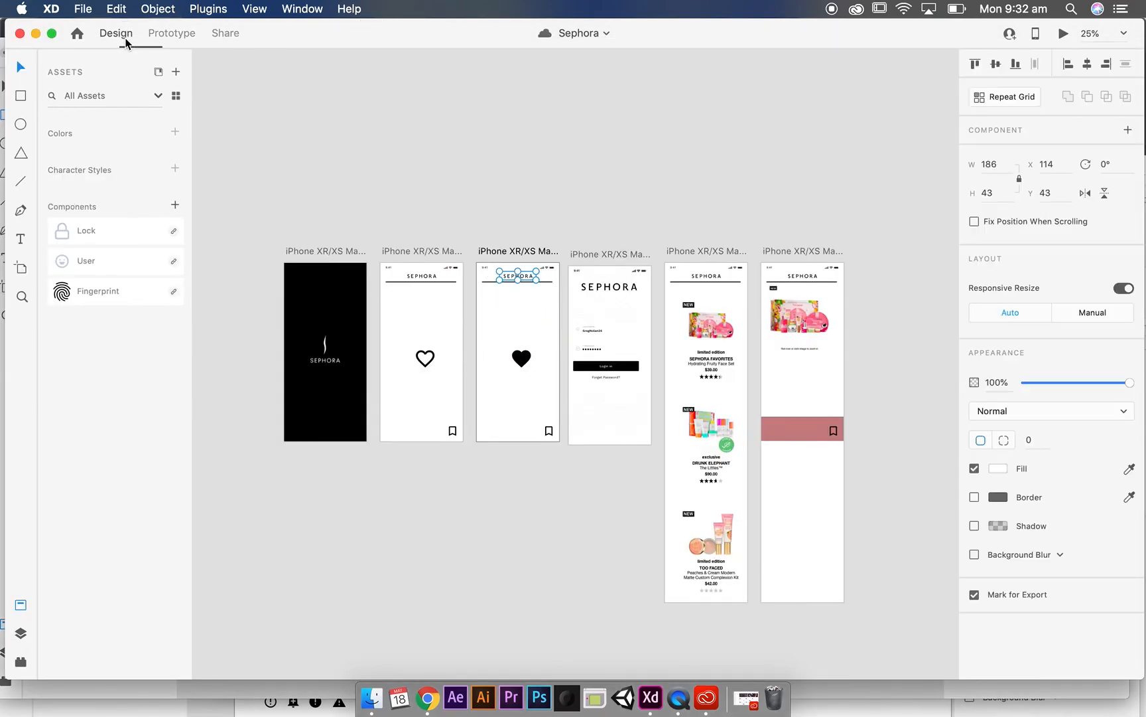
Draw a rectangle about 277 × 189 above the outline heart on the second Sephora artboard.
click(25, 99)
drag(403, 307, 459, 344)
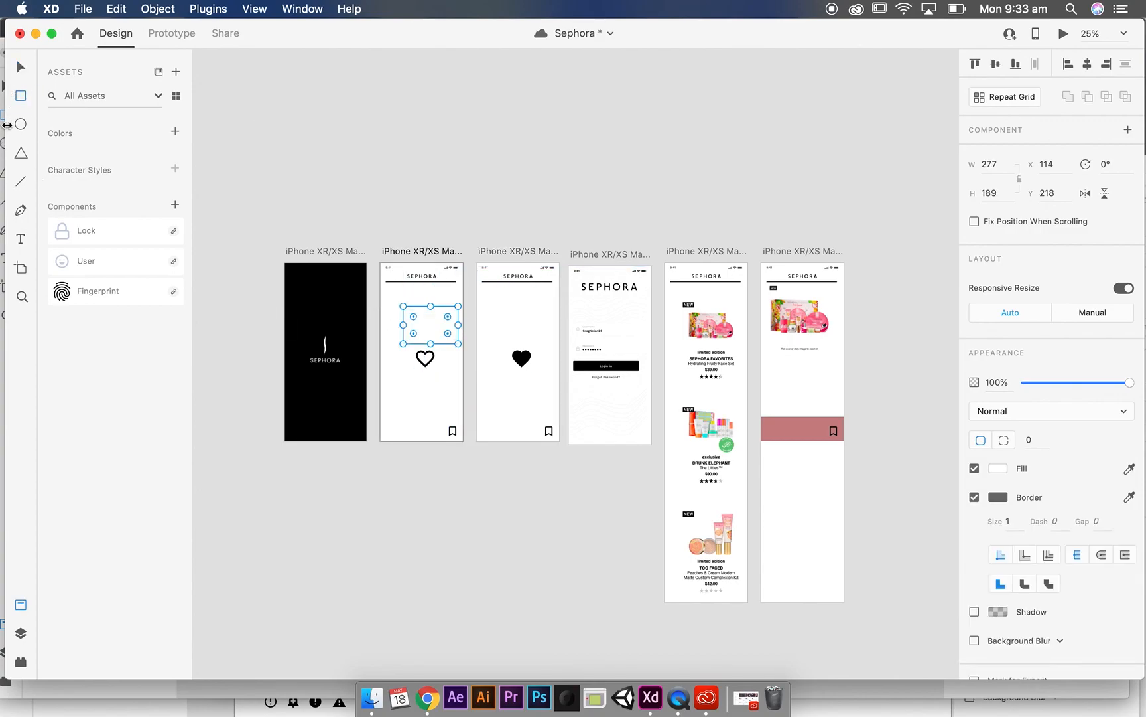
click(20, 67)
Copy the product listing image from the fifth artboard and paste it onto the outline heart artboard.
click(698, 362)
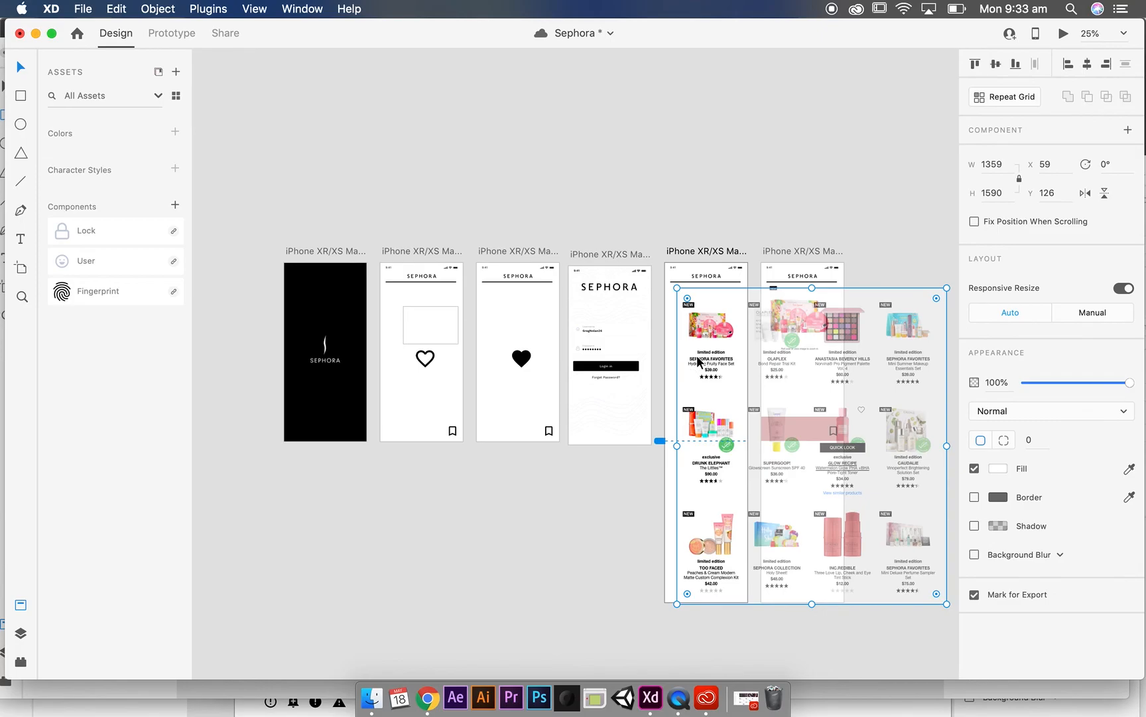
click(438, 343)
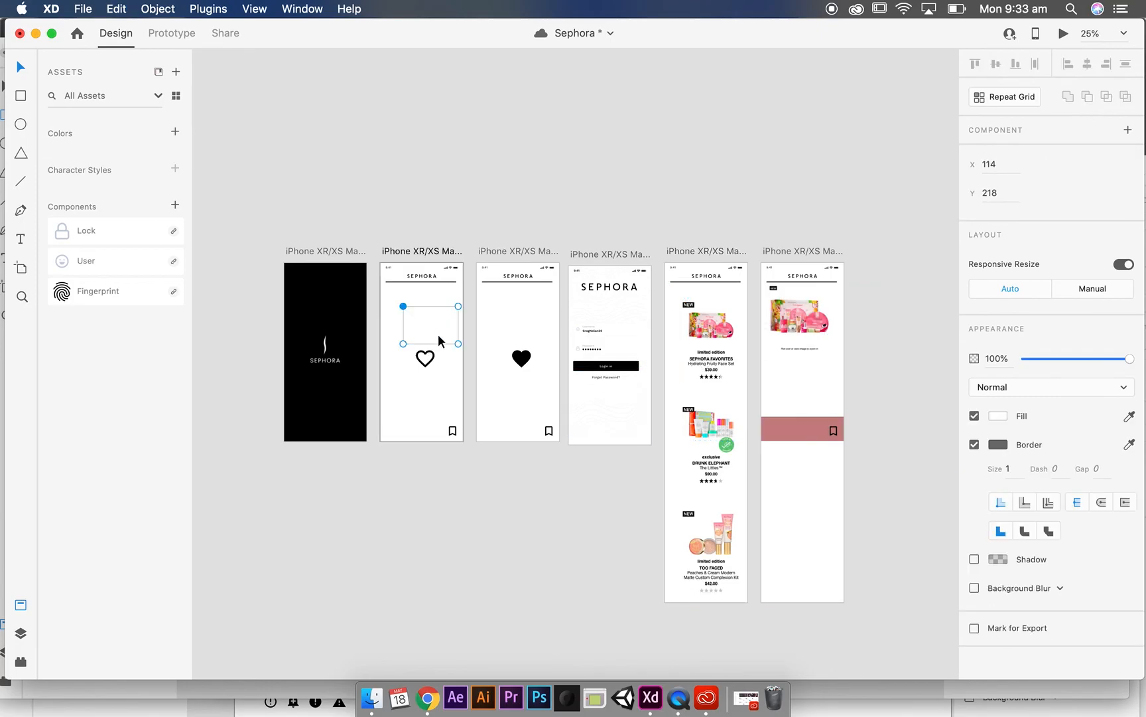
key(super+v)
click(560, 201)
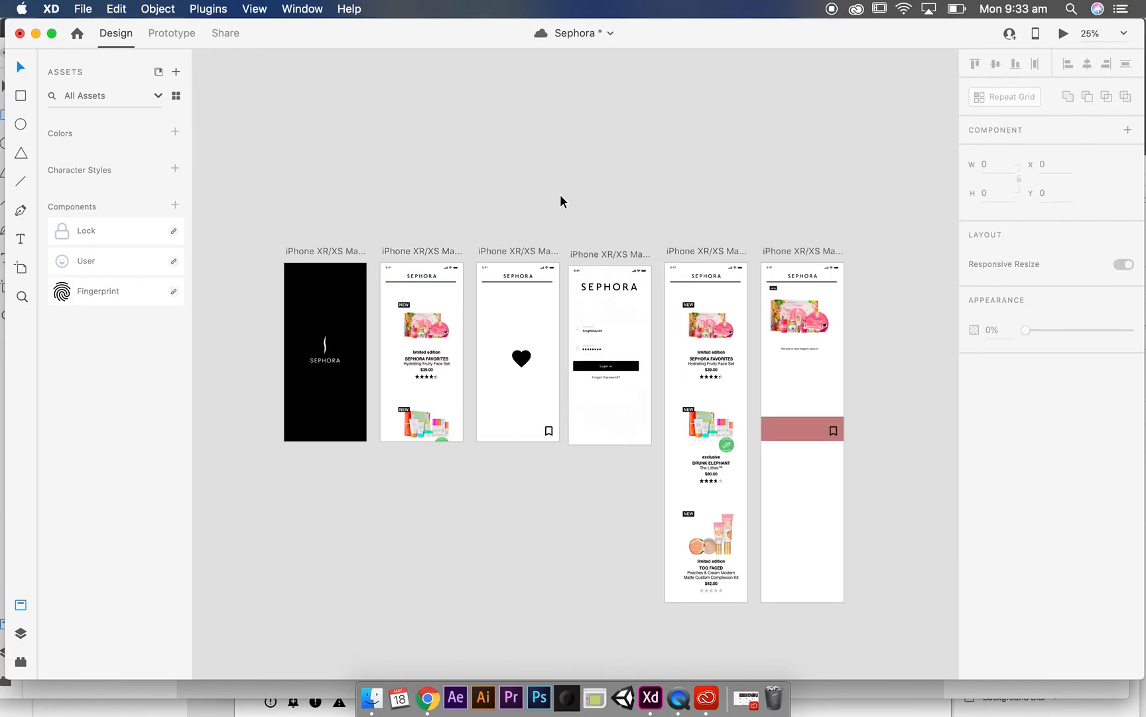
Delete the pasted product listing image and the rectangle from the outline heart artboard.
click(429, 329)
double_click(429, 319)
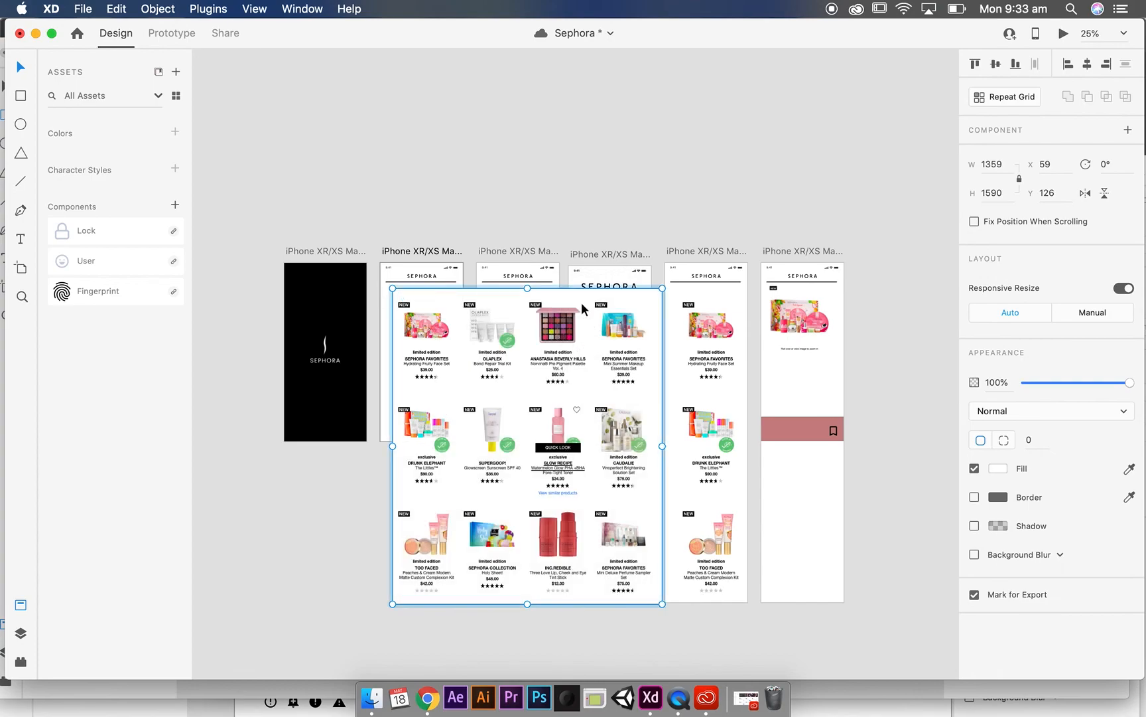
key(Delete)
click(445, 309)
key(Delete)
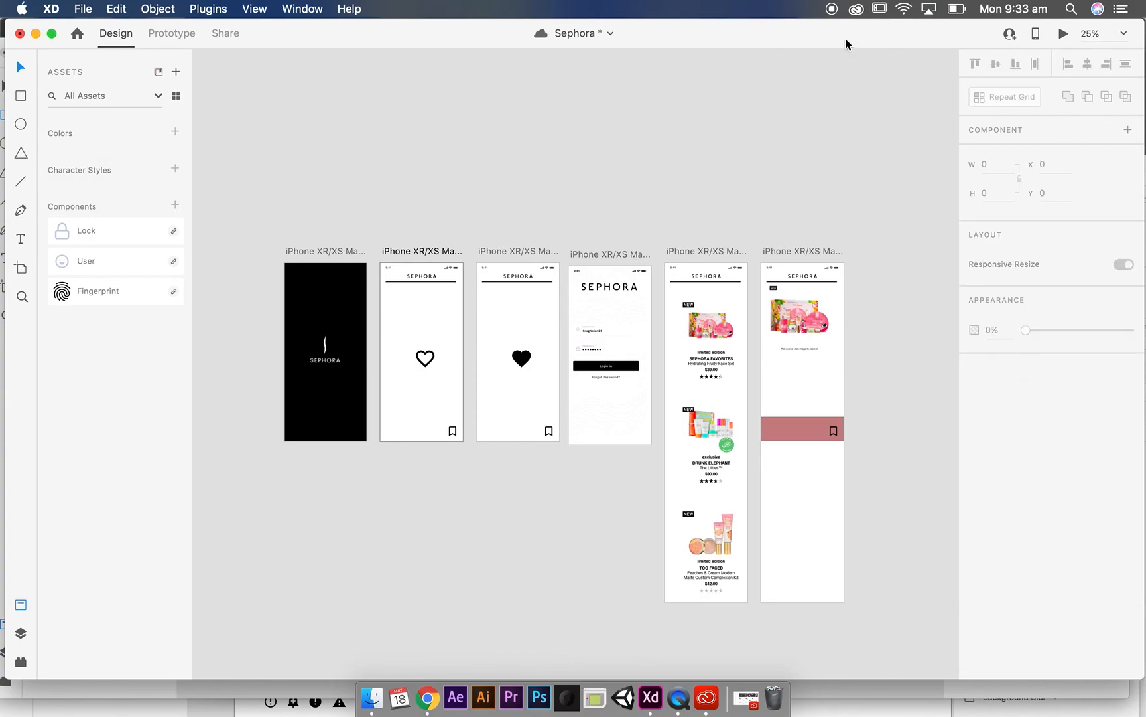